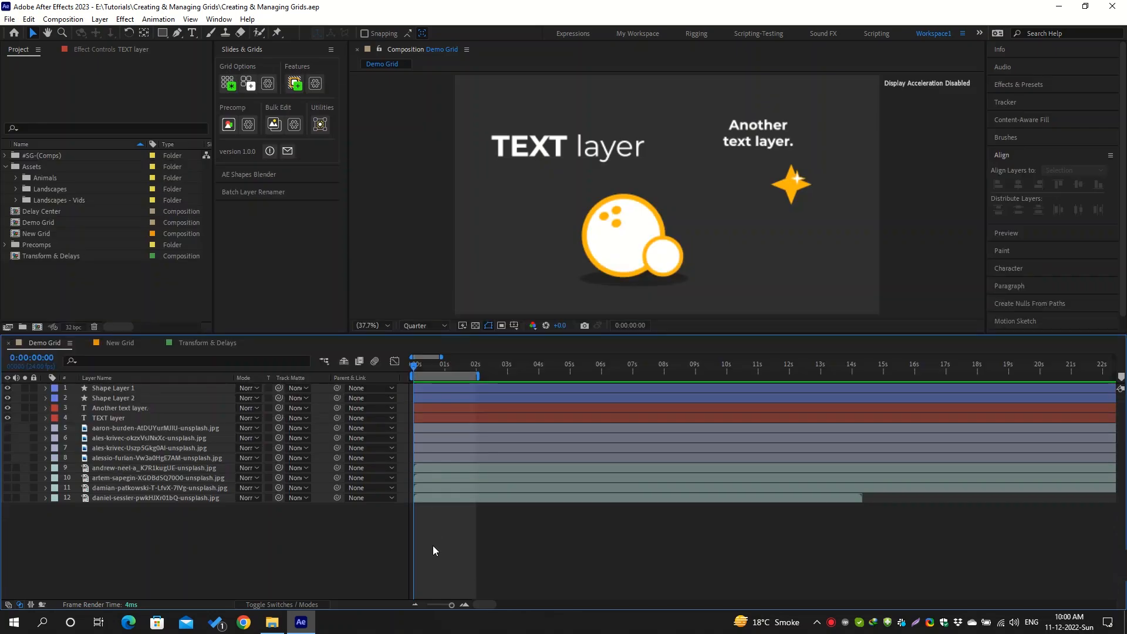
Look through the images in the Landscapes asset folder and collapse it again
{"action": "left_click", "coordinate": [16, 188]}
{"action": "scroll", "coordinate": [16, 185], "scroll_direction": "down", "scroll_amount": 1}
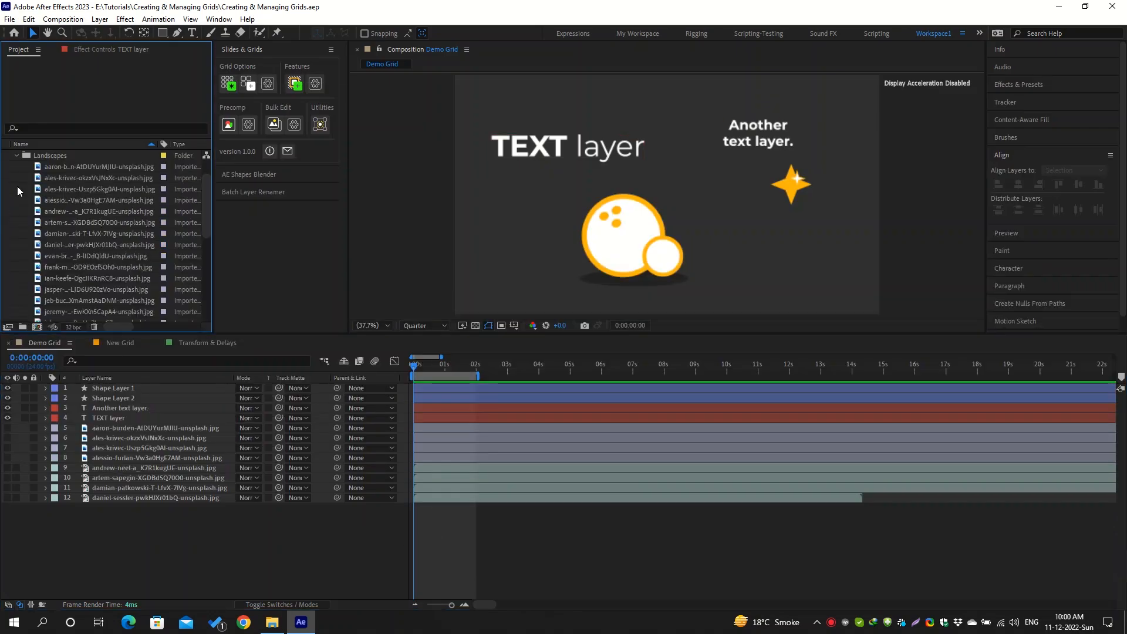
{"action": "left_click", "coordinate": [16, 155]}
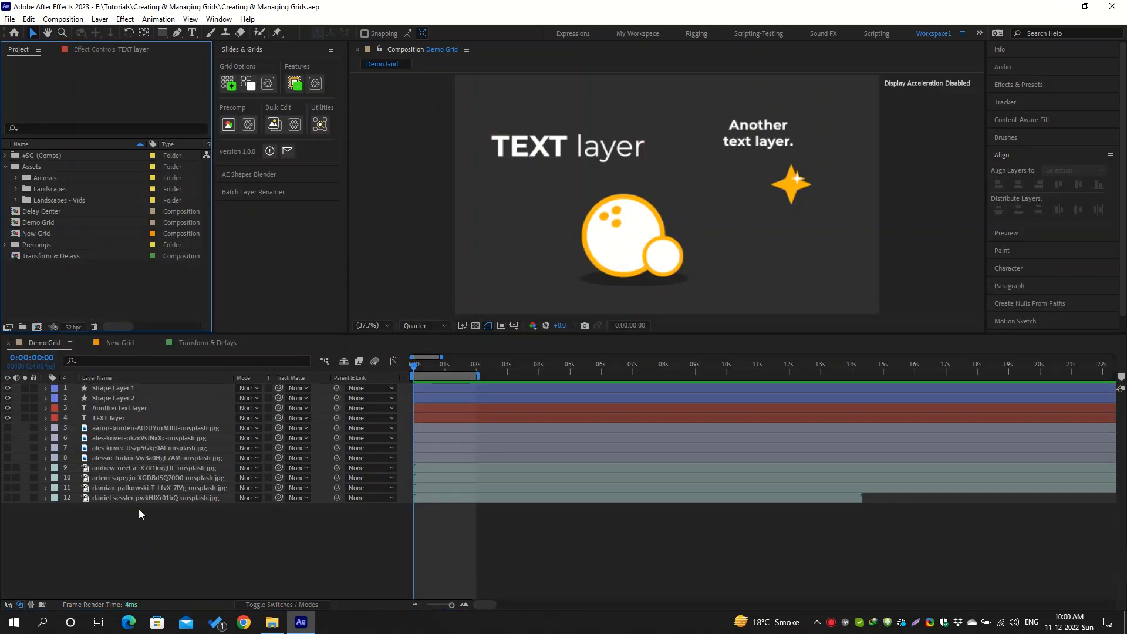
Make all twelve layers of the Demo Grid composition visible and create a grid from them with 4 items per row
{"action": "left_click_drag", "start_coordinate": [133, 535], "coordinate": [98, 392]}
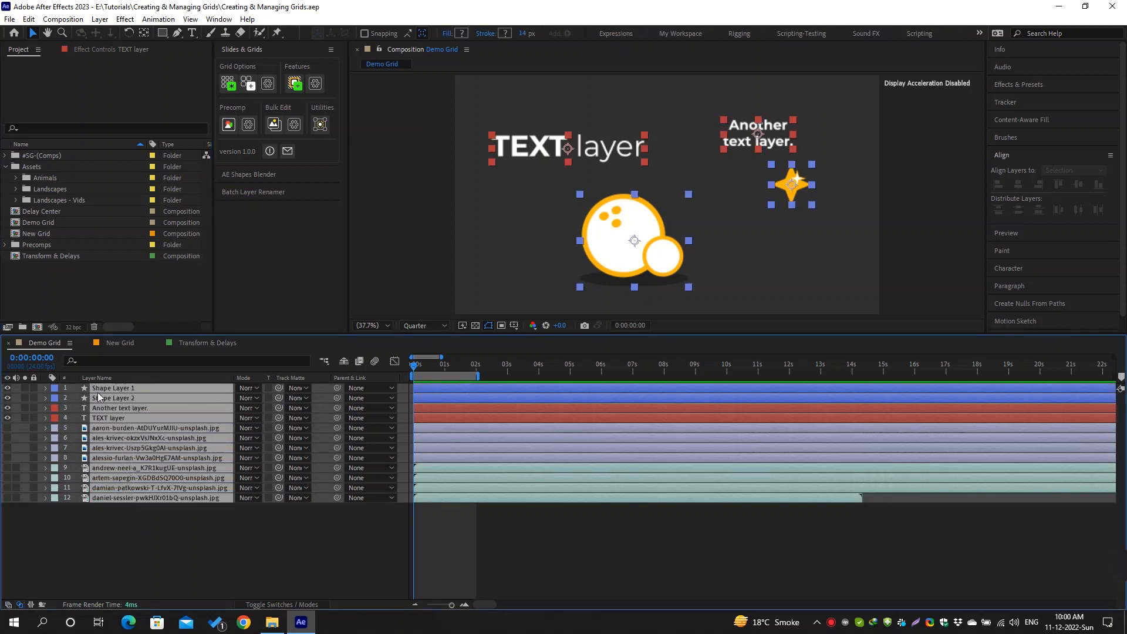
{"action": "left_click", "coordinate": [7, 427]}
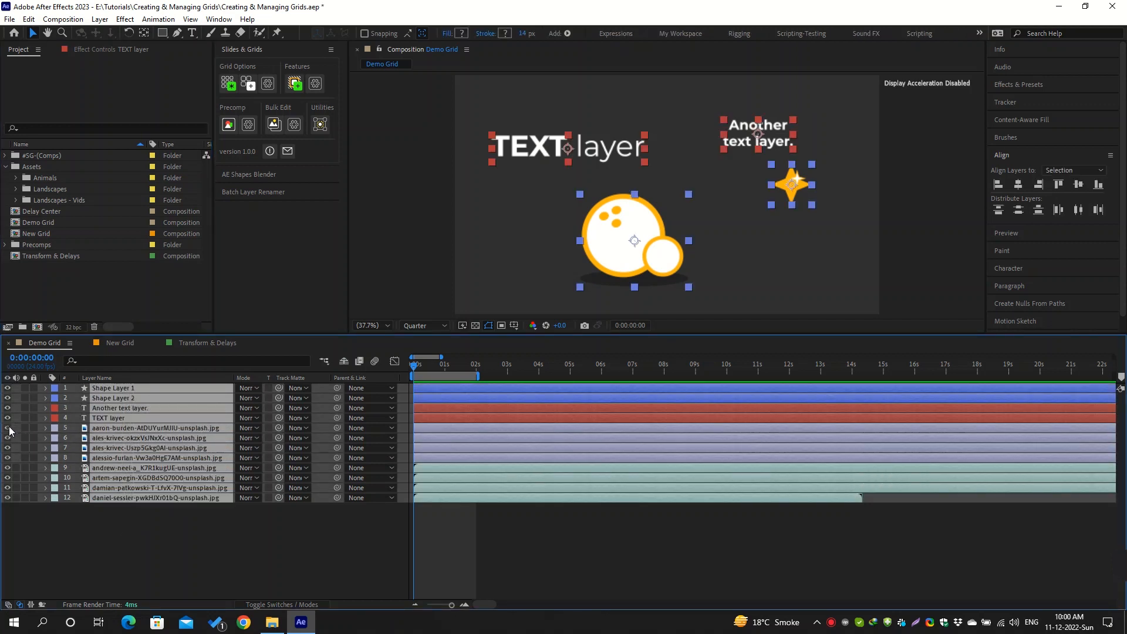
{"action": "left_click", "coordinate": [229, 86]}
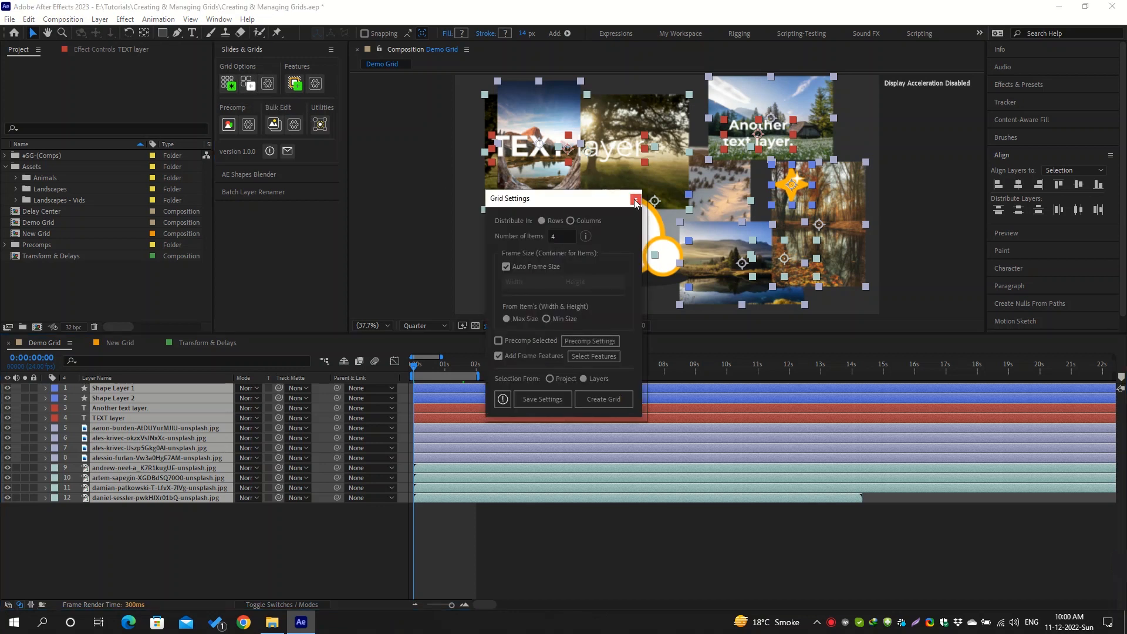
{"action": "left_click", "coordinate": [635, 201]}
{"action": "left_click", "coordinate": [228, 84]}
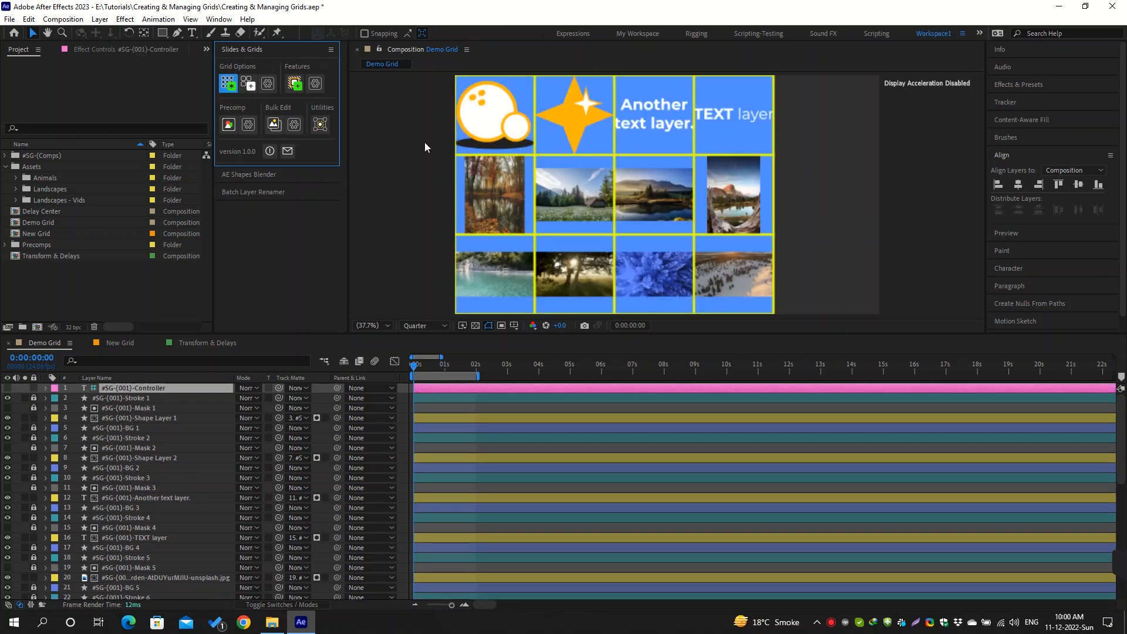
Examine the grid controller's Frame Size & Fitting settings and its If Size Differs options
{"action": "left_click", "coordinate": [93, 50]}
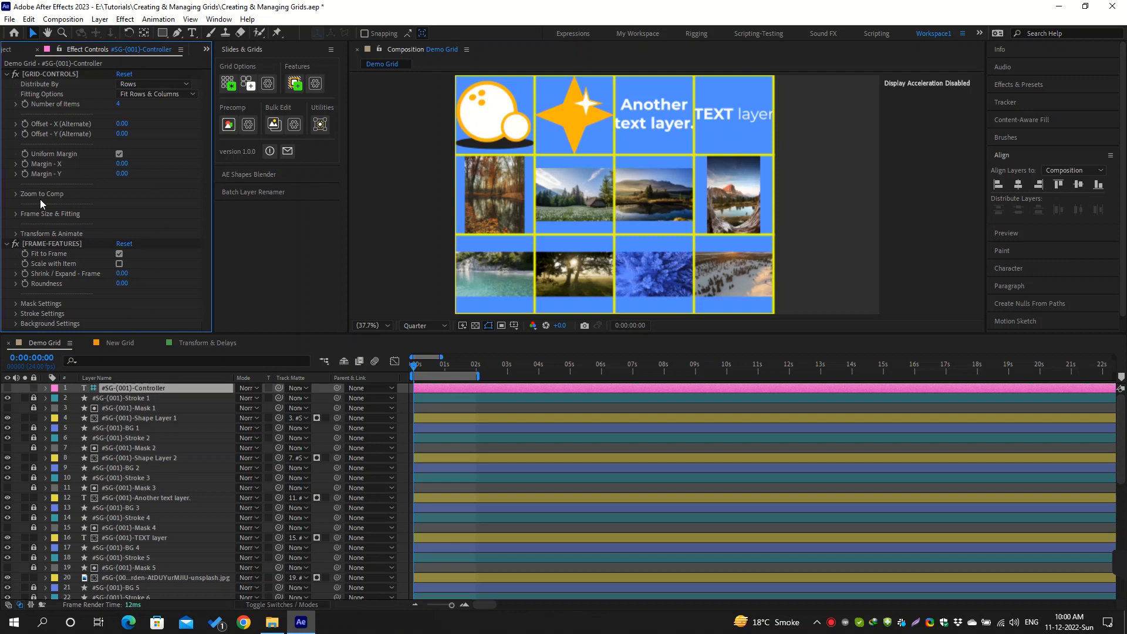
{"action": "left_click", "coordinate": [14, 214]}
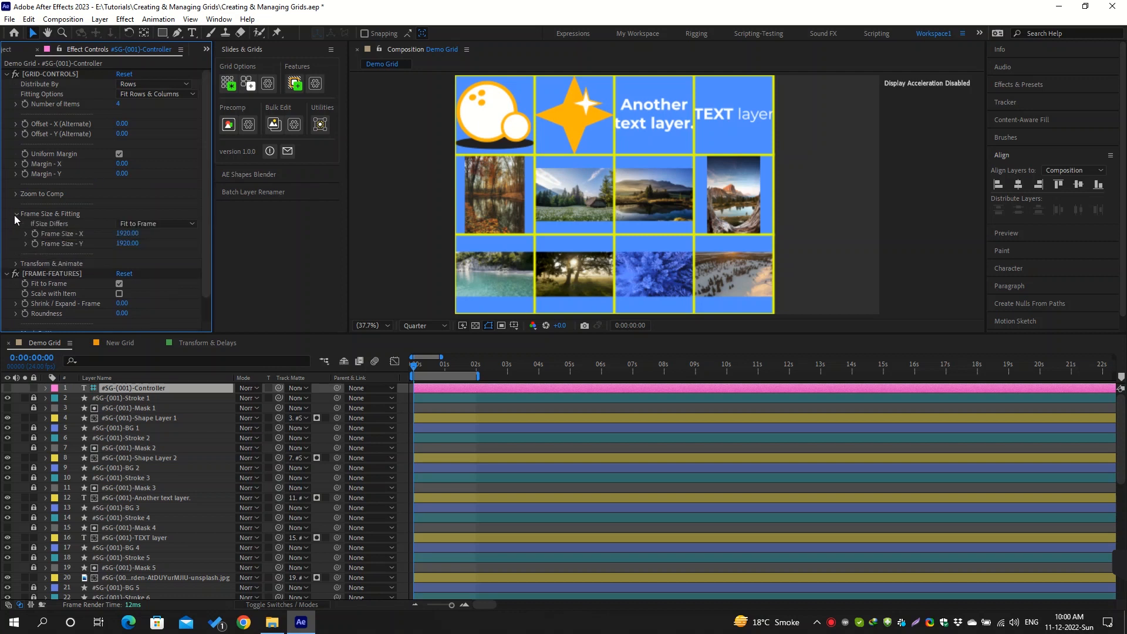
{"action": "left_click", "coordinate": [160, 224]}
{"action": "left_click", "coordinate": [166, 207]}
Inspect the grid's two shape layers and two text layers, and view the additional grid utilities
{"action": "left_click", "coordinate": [143, 418]}
{"action": "left_click", "coordinate": [157, 459]}
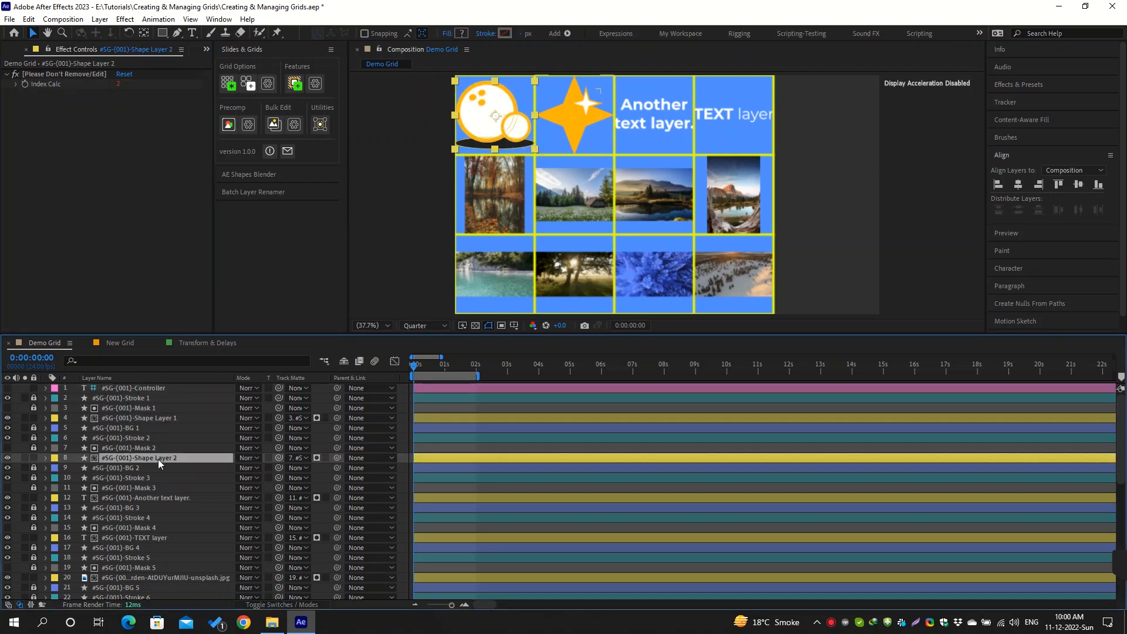
{"action": "left_click", "coordinate": [157, 499]}
{"action": "left_click", "coordinate": [156, 538]}
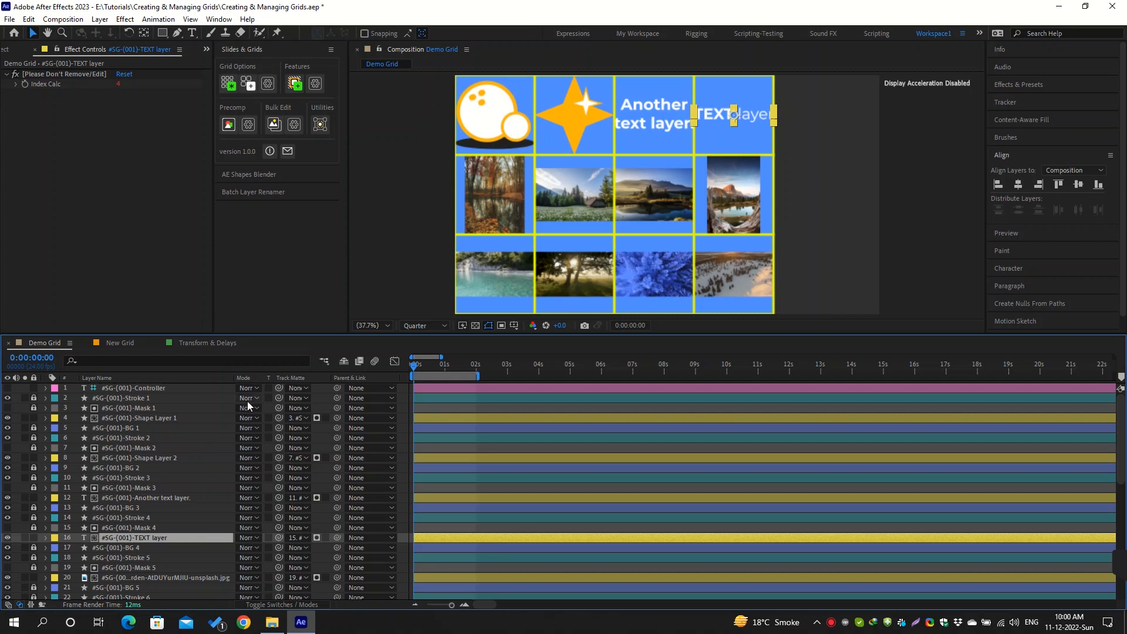
{"action": "left_click", "coordinate": [321, 125]}
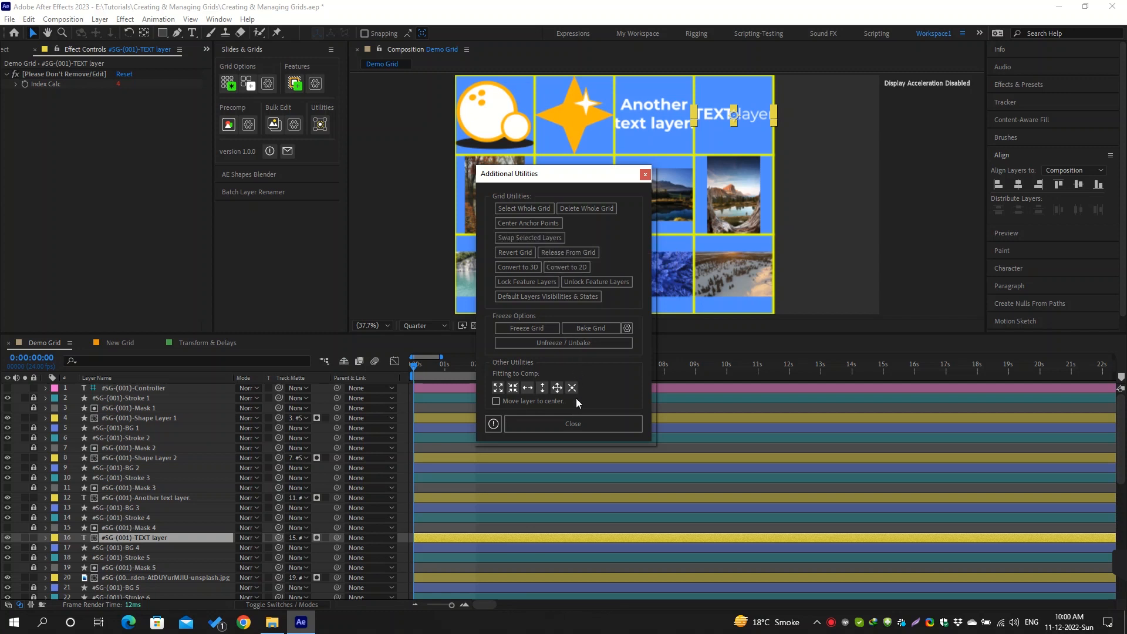
{"action": "left_click", "coordinate": [575, 423]}
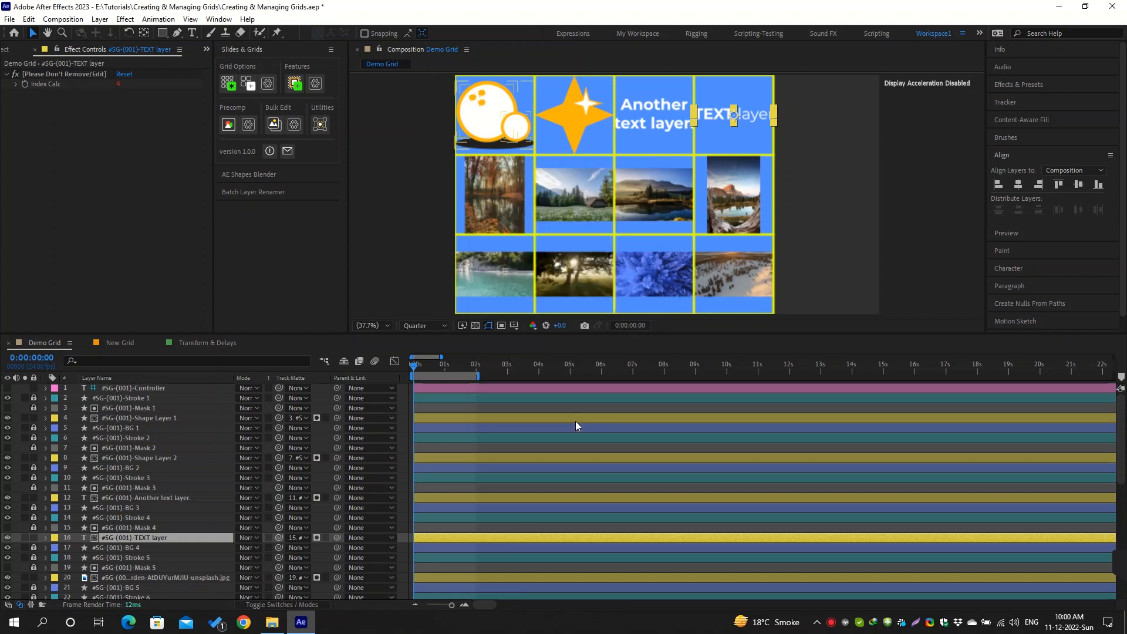
Compare the effect controls of the grid controller with those of Shape Layer 1
{"action": "left_click", "coordinate": [167, 389]}
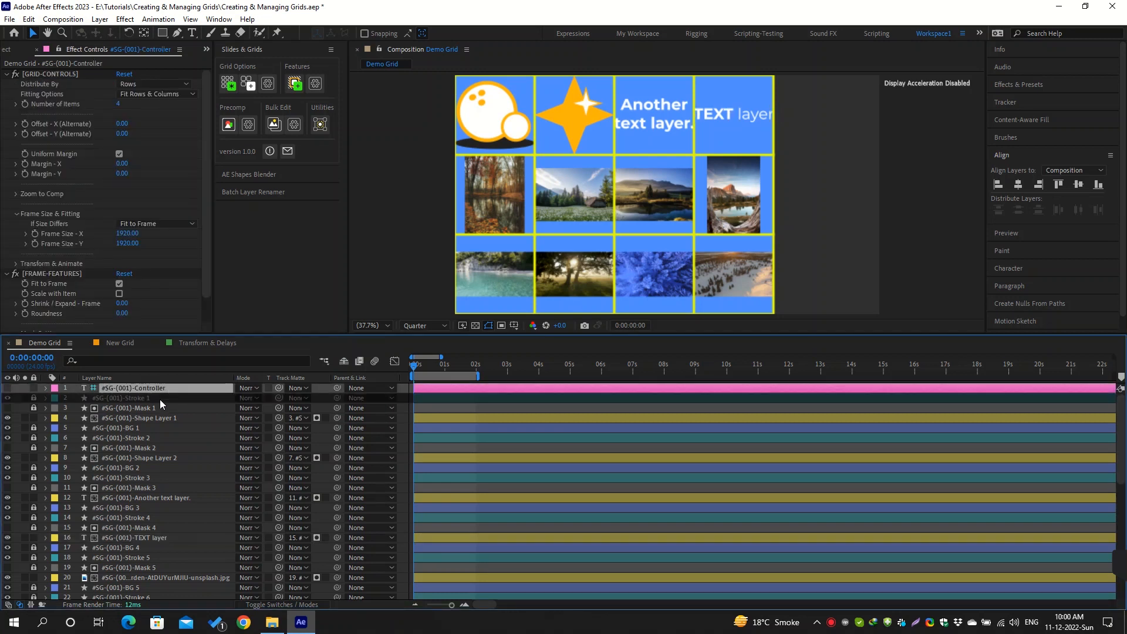
{"action": "left_click", "coordinate": [154, 418]}
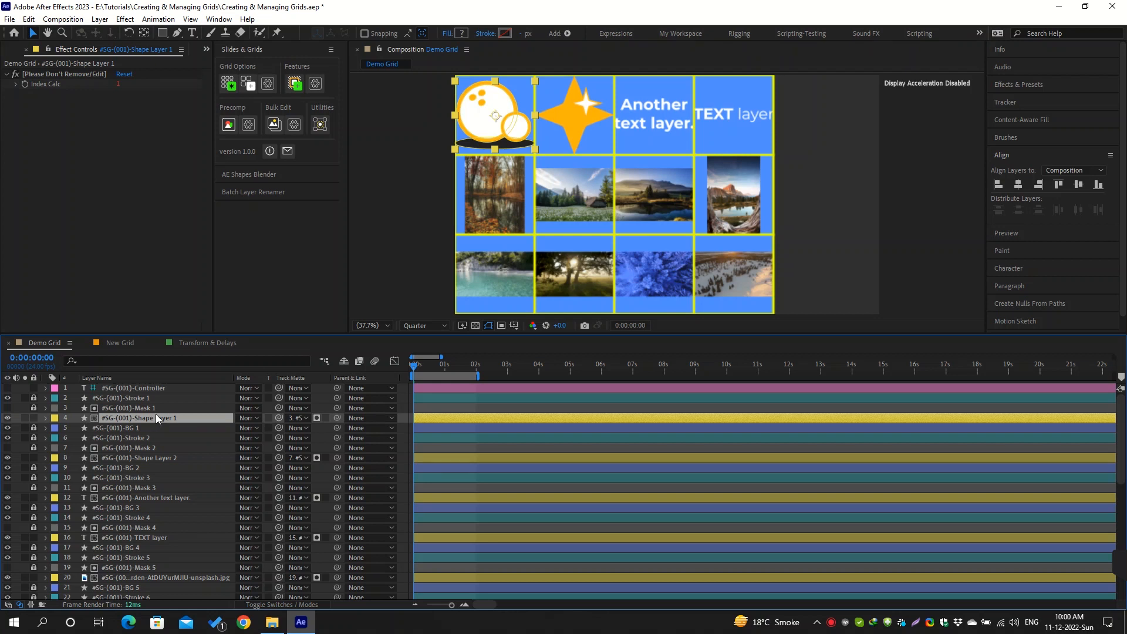
{"action": "left_click", "coordinate": [158, 388]}
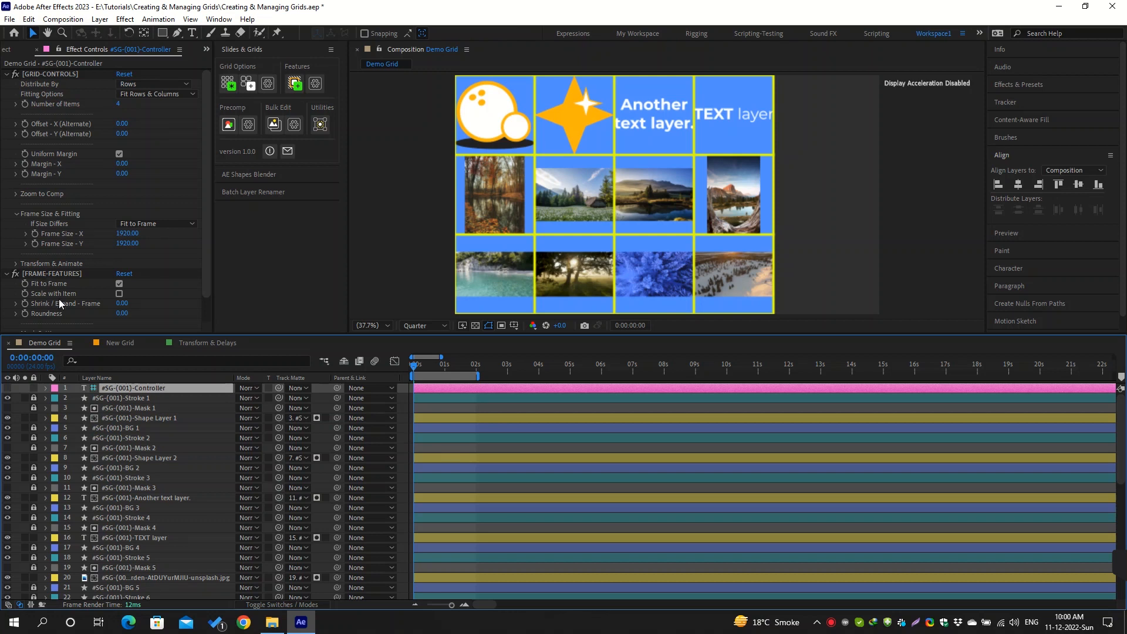
Unlock the Stroke 1, Mask 1 and BG 1 layers and inspect the layers that make up the first grid cell
{"action": "left_click", "coordinate": [154, 397]}
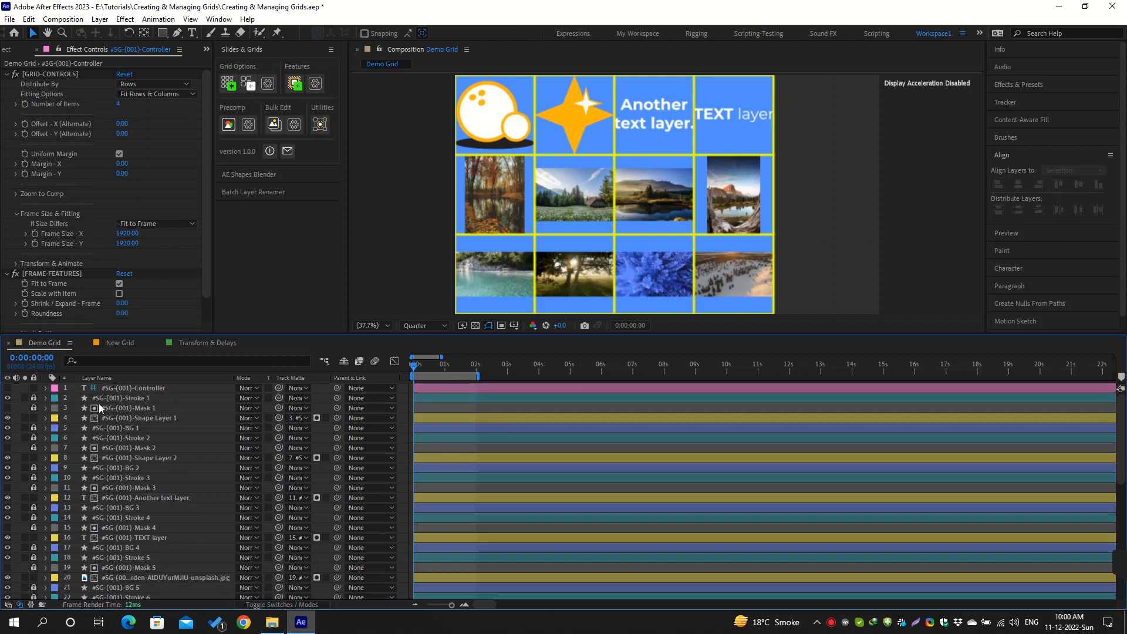
{"action": "left_click", "coordinate": [34, 426]}
{"action": "left_click", "coordinate": [112, 399]}
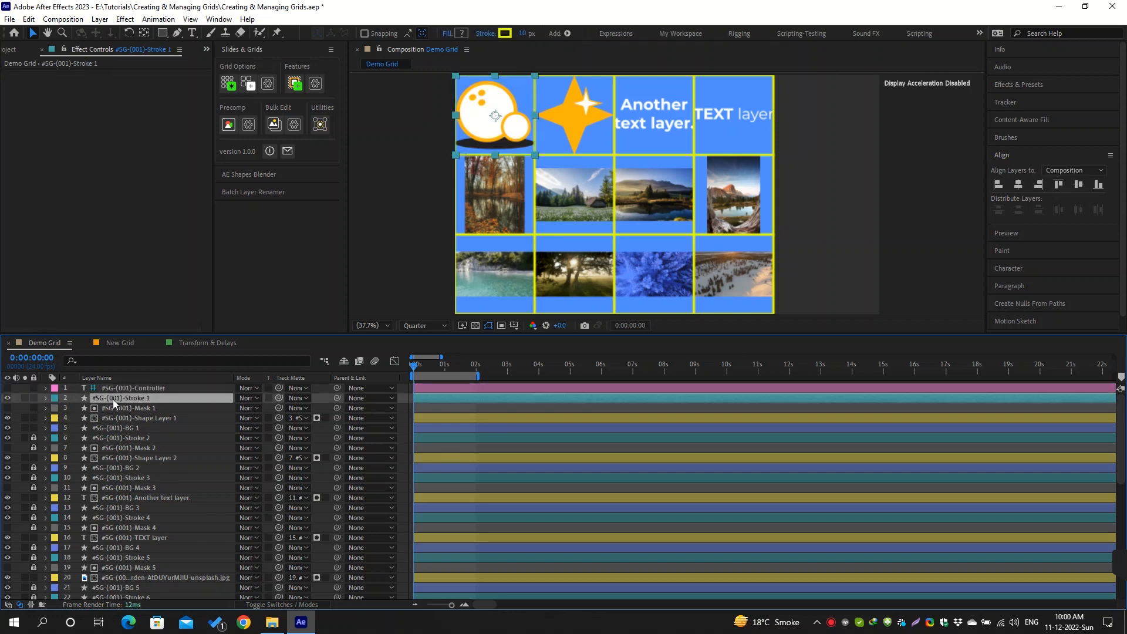
{"action": "left_click", "coordinate": [133, 417], "text": "ctrl"}
{"action": "left_click", "coordinate": [138, 409]}
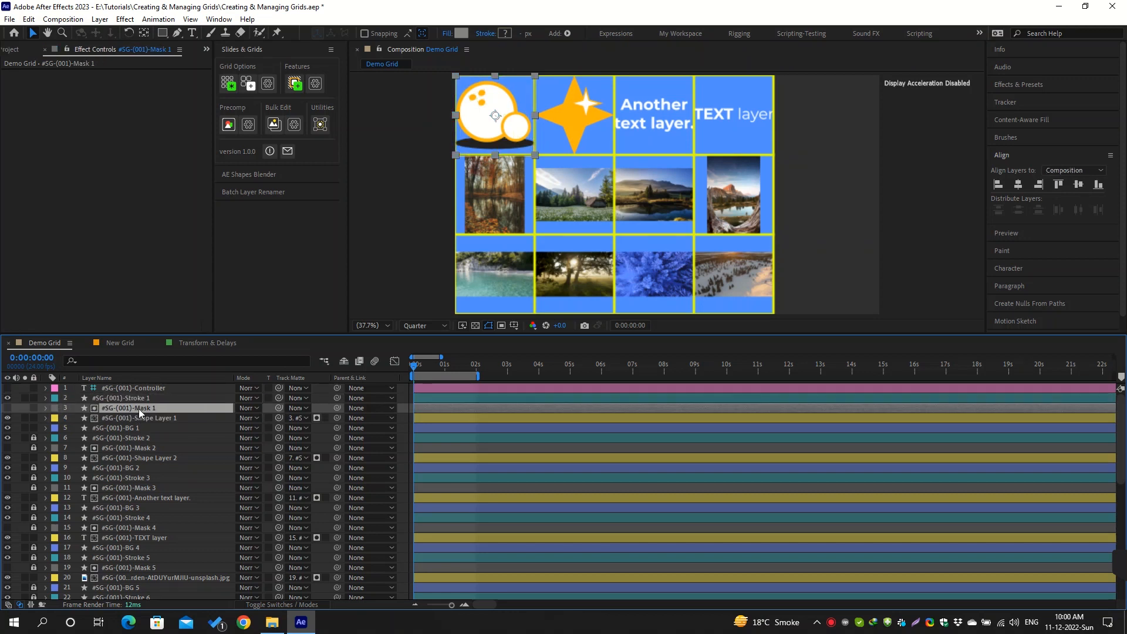
{"action": "left_click", "coordinate": [139, 419], "text": "ctrl"}
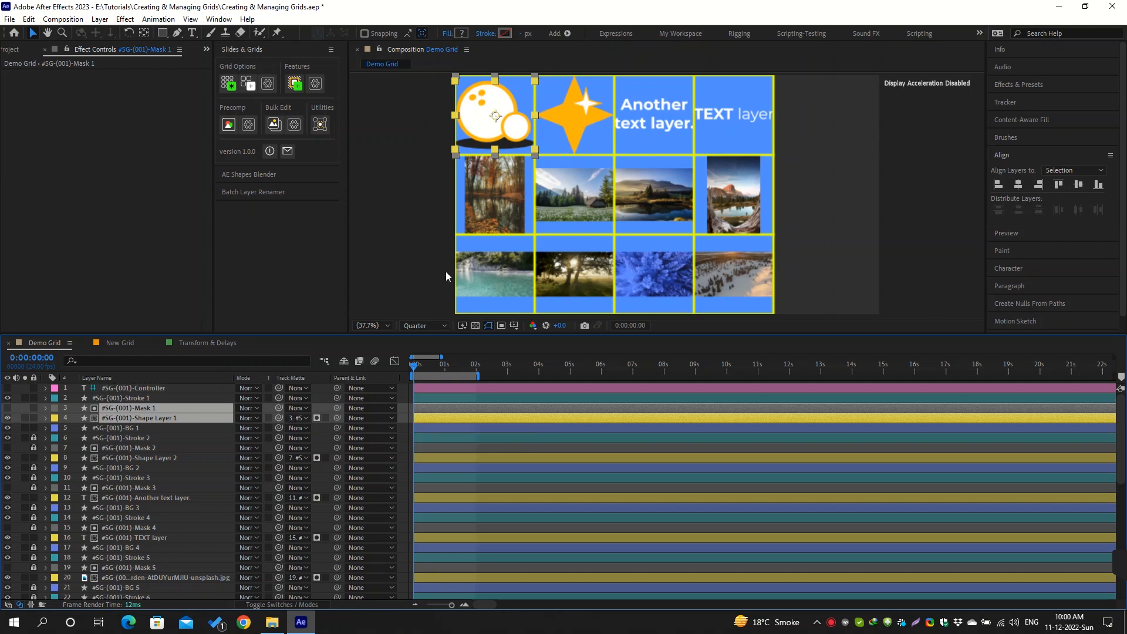
{"action": "left_click", "coordinate": [138, 427]}
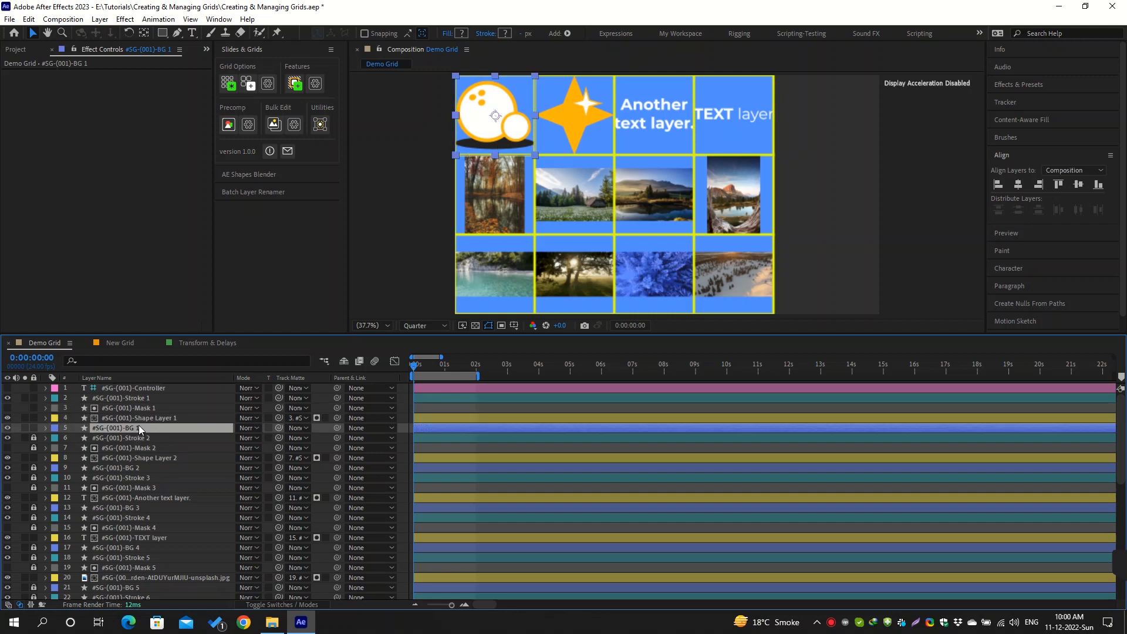
Inspect the Frame-Rect and Background-Rect groups in the BG 1 layer's contents and collapse the layer
{"action": "left_click", "coordinate": [46, 428]}
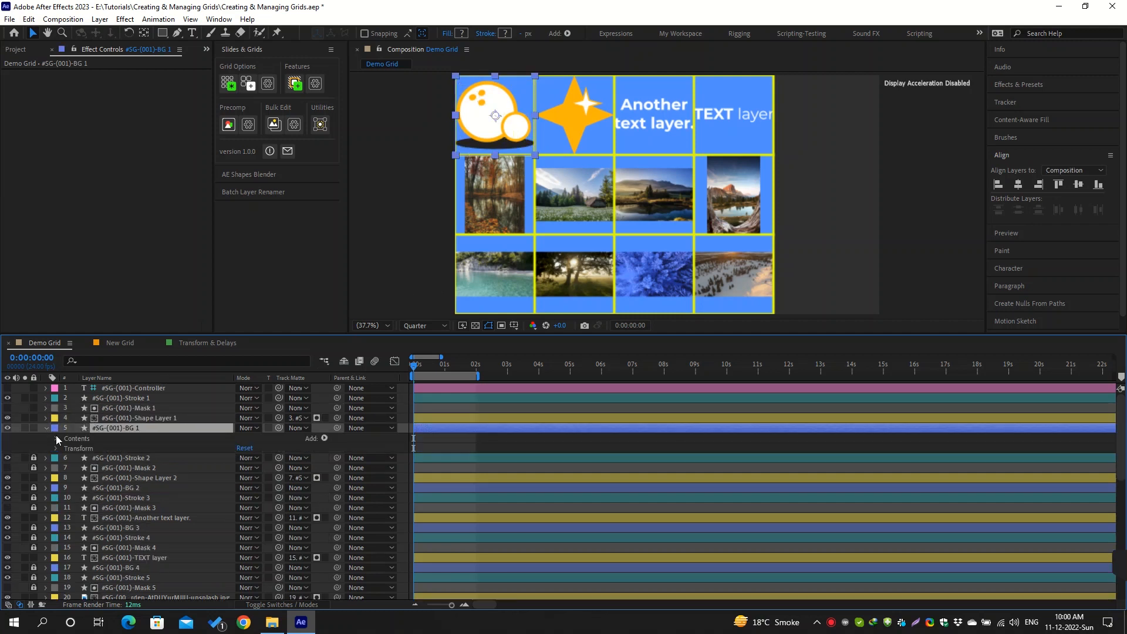
{"action": "left_click", "coordinate": [56, 438]}
{"action": "left_click", "coordinate": [84, 446]}
{"action": "left_click", "coordinate": [90, 459]}
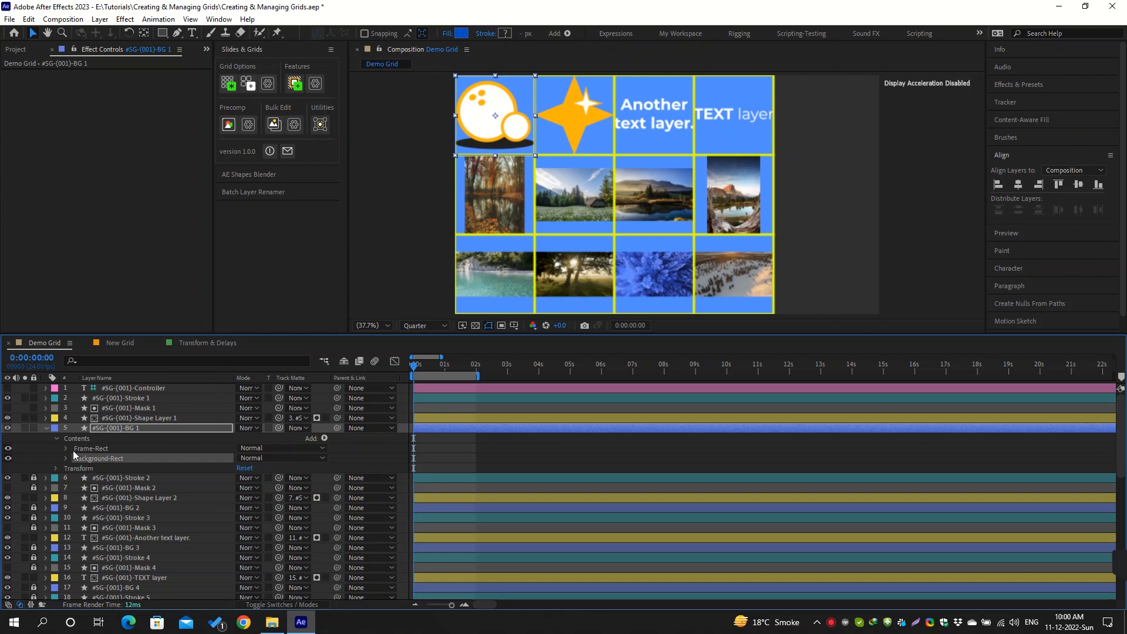
{"action": "left_click", "coordinate": [45, 428]}
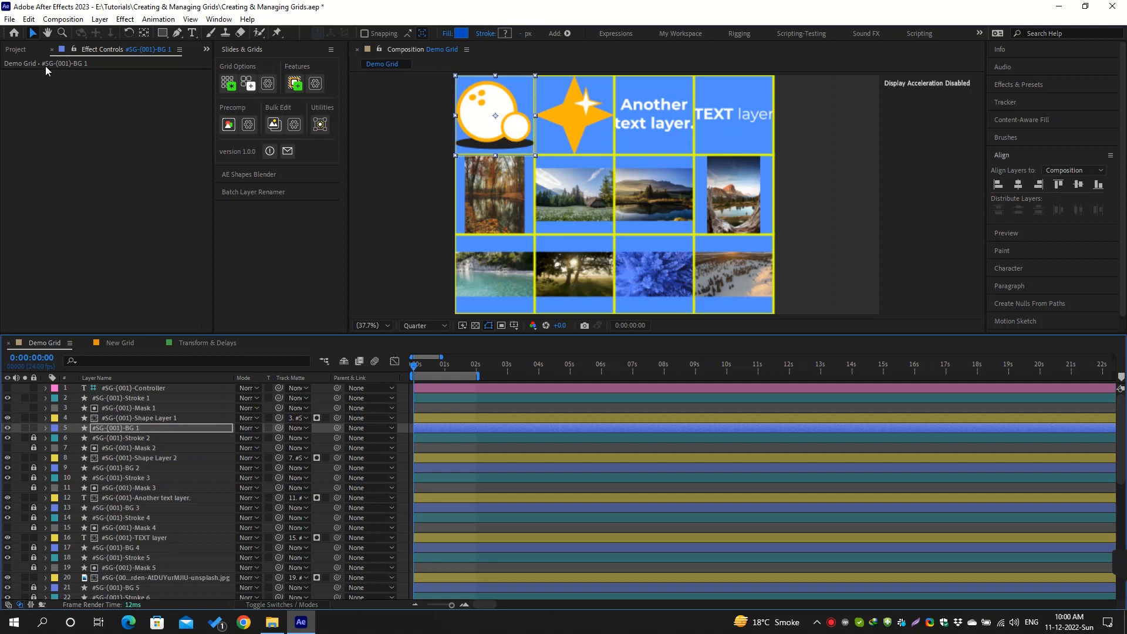
Check the contents of the #SG-(Comps) project folder and collapse it
{"action": "left_click", "coordinate": [21, 50]}
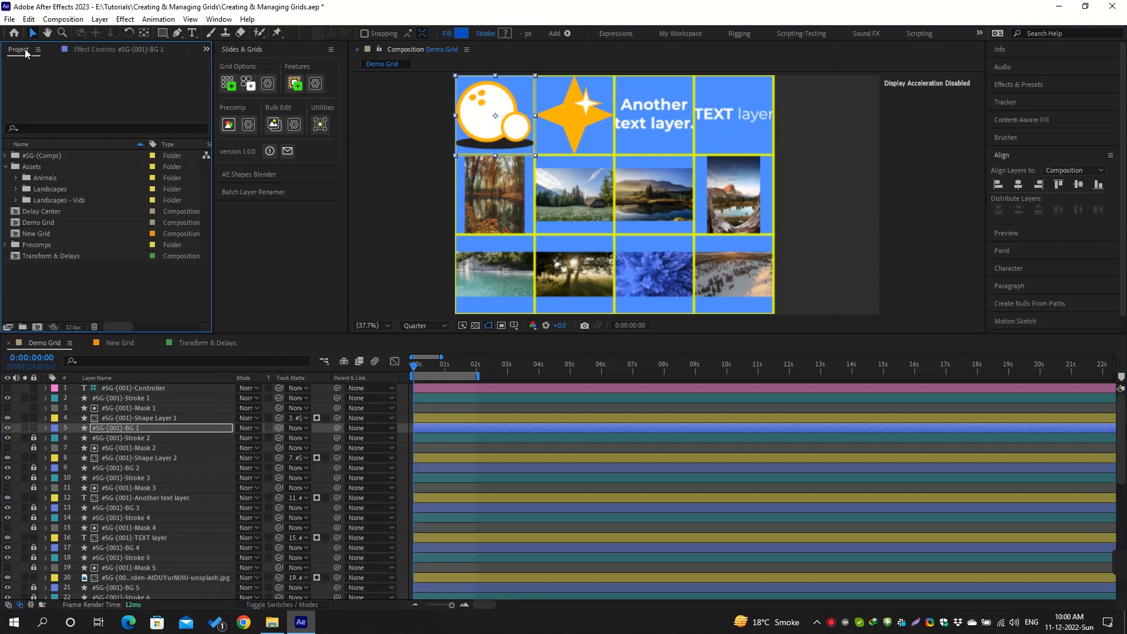
{"action": "left_click", "coordinate": [46, 156]}
{"action": "left_click", "coordinate": [5, 156]}
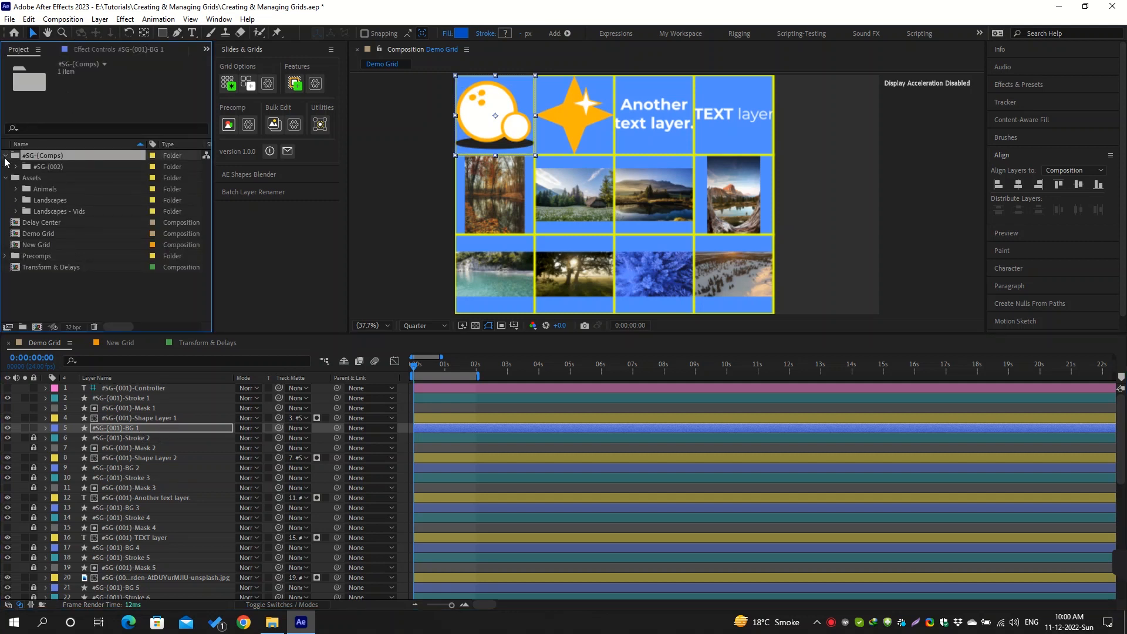
{"action": "left_click", "coordinate": [53, 167]}
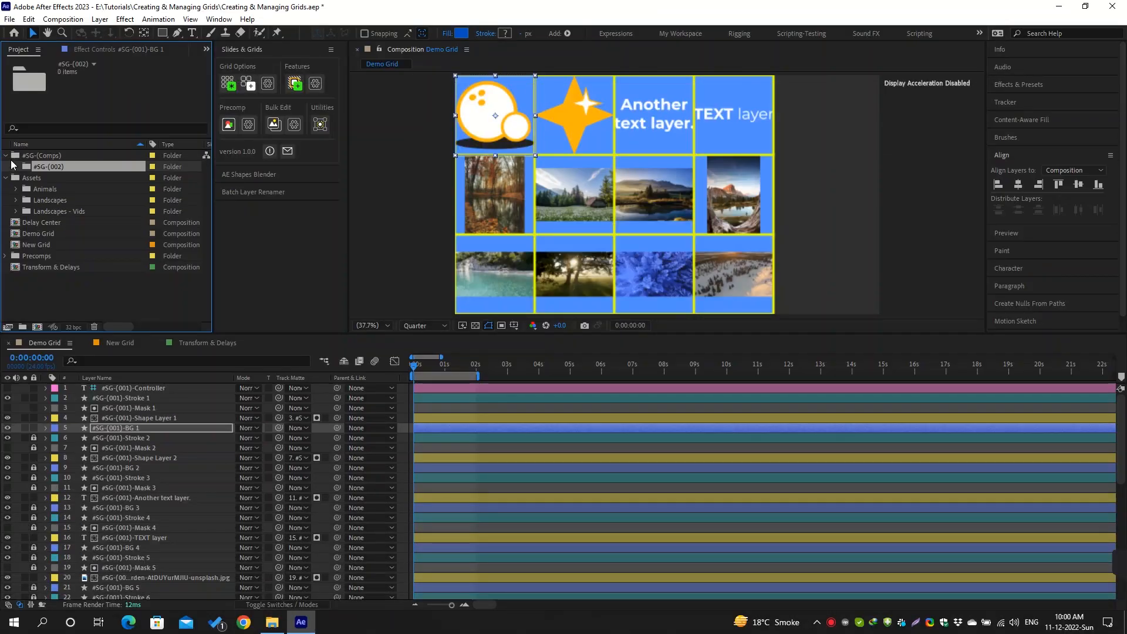
{"action": "left_click", "coordinate": [6, 156]}
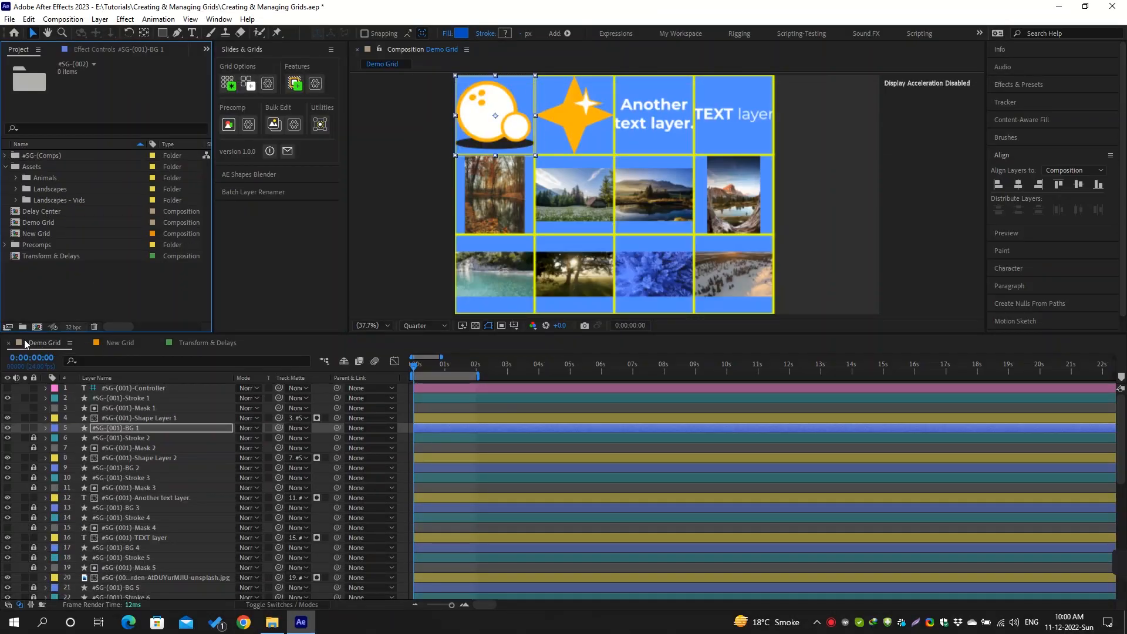
Close the Demo Grid timeline and move the New Grid composition's playhead to the first frame
{"action": "left_click", "coordinate": [8, 342]}
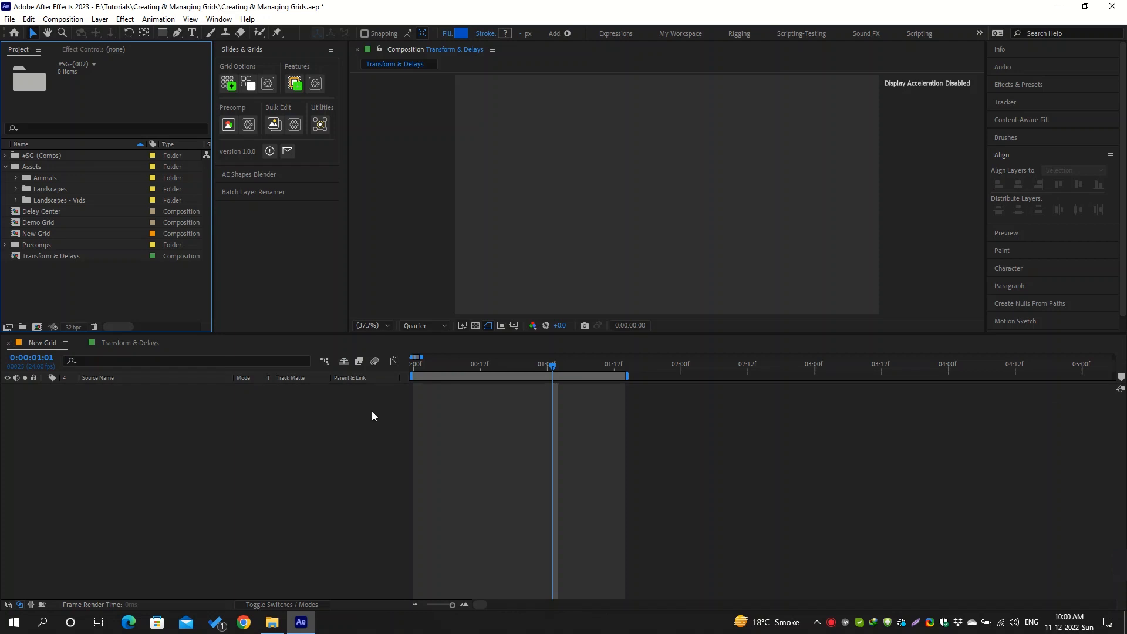
{"action": "left_click_drag", "start_coordinate": [513, 368], "coordinate": [403, 372]}
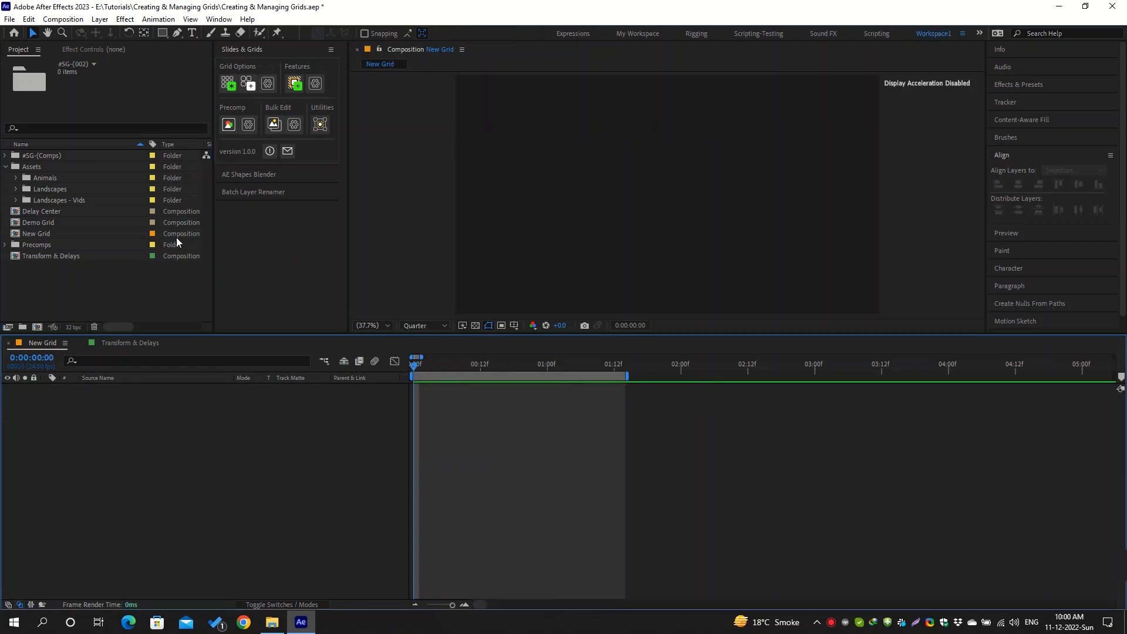
Create a grid from the first nine Landscapes images, with 3 items per row, selection from Project and no frame features
{"action": "left_click", "coordinate": [15, 188]}
{"action": "left_click_drag", "start_coordinate": [18, 171], "coordinate": [79, 252]}
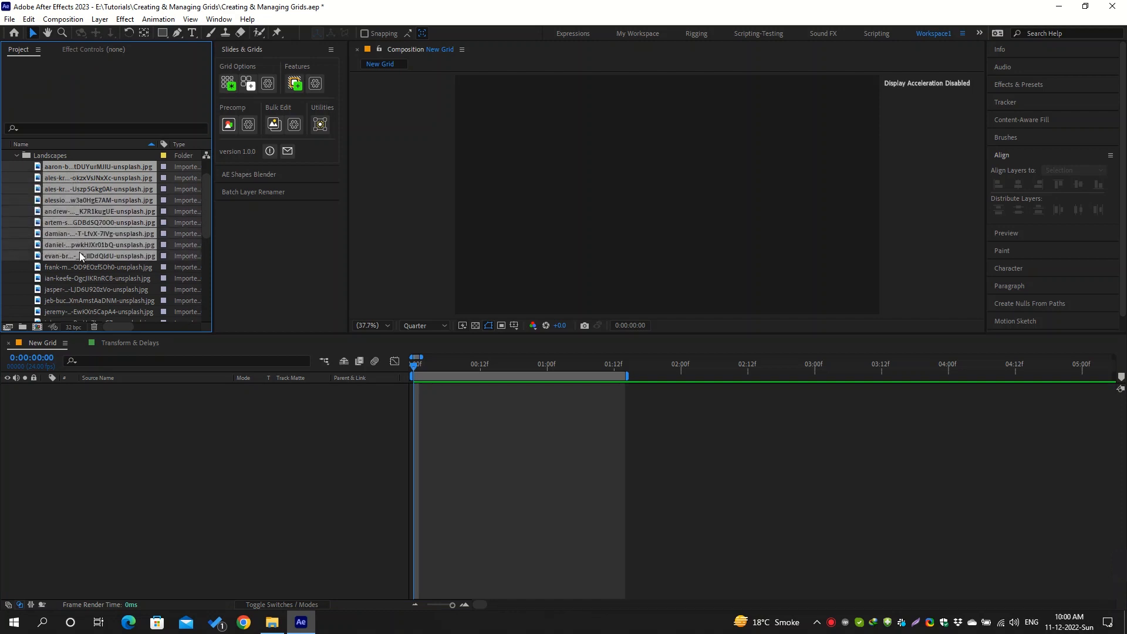
{"action": "left_click", "coordinate": [268, 84]}
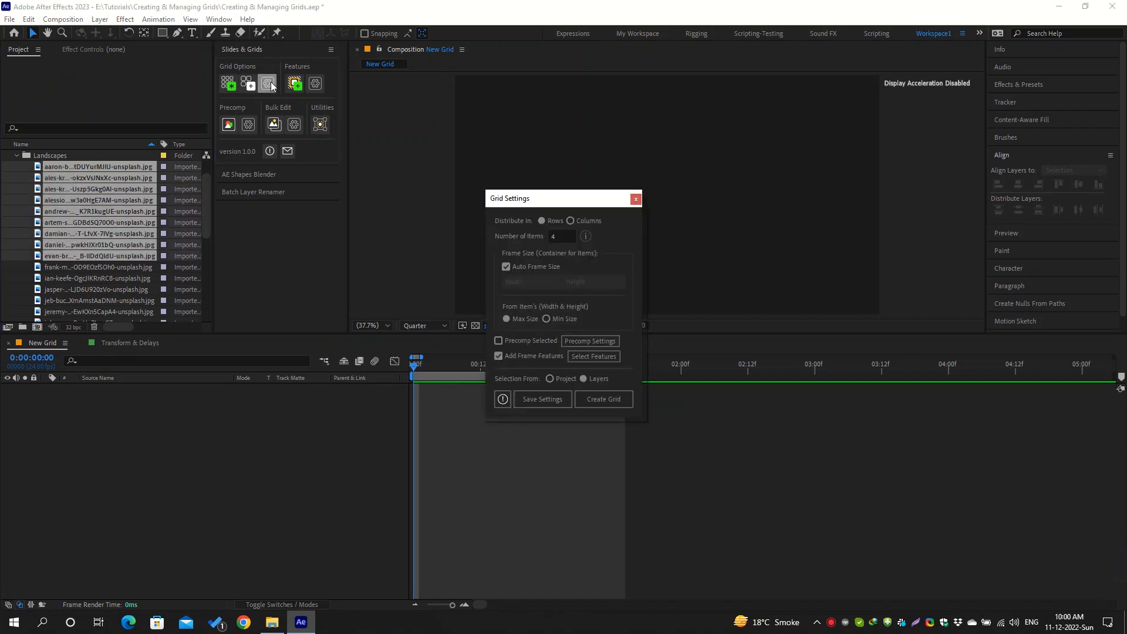
{"action": "left_click_drag", "start_coordinate": [548, 197], "coordinate": [302, 149]}
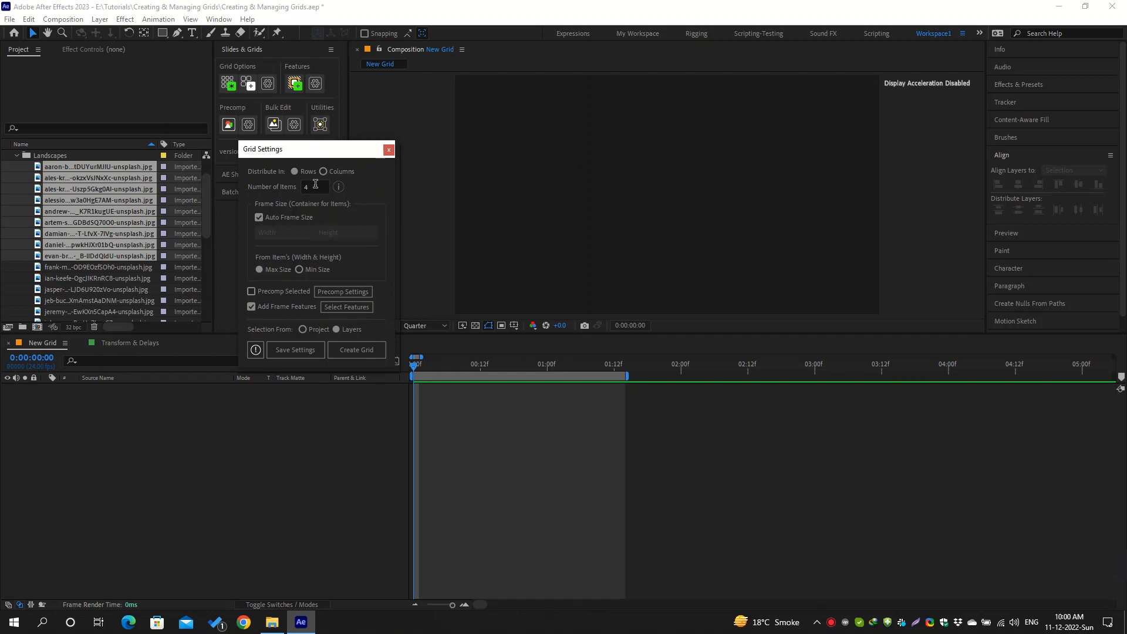
{"action": "double_click", "coordinate": [315, 183]}
{"action": "type", "text": "3"}
{"action": "left_click", "coordinate": [251, 307]}
{"action": "left_click", "coordinate": [355, 353]}
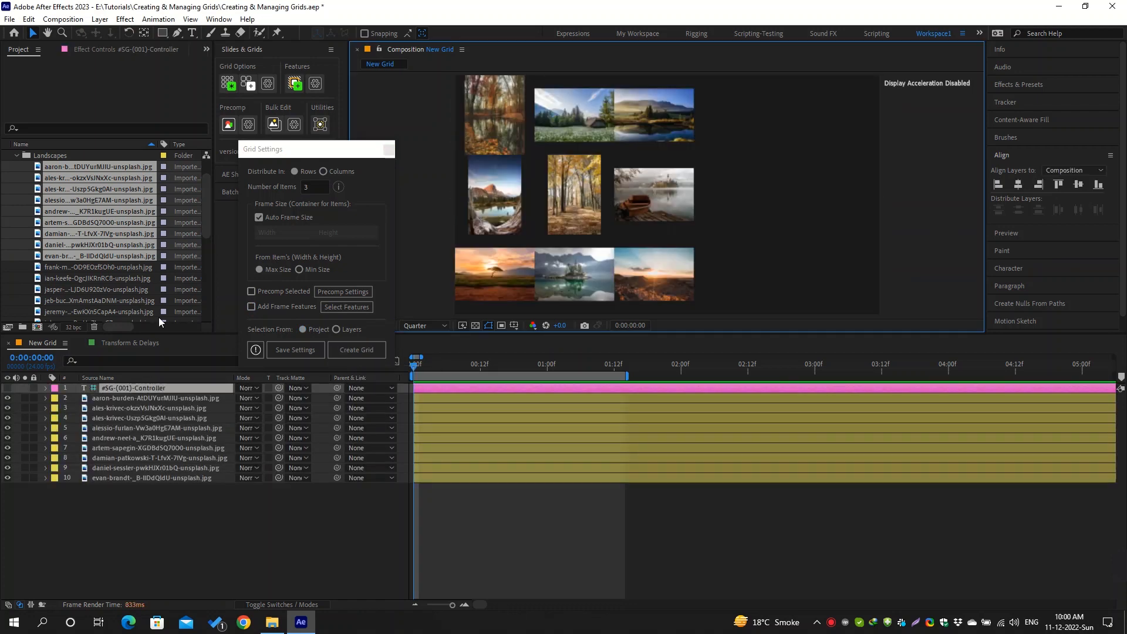
Set the grid controller's If Size Differs option under Frame Size & Fitting to Stretch to Fit and collapse the group
{"action": "left_click", "coordinate": [129, 50]}
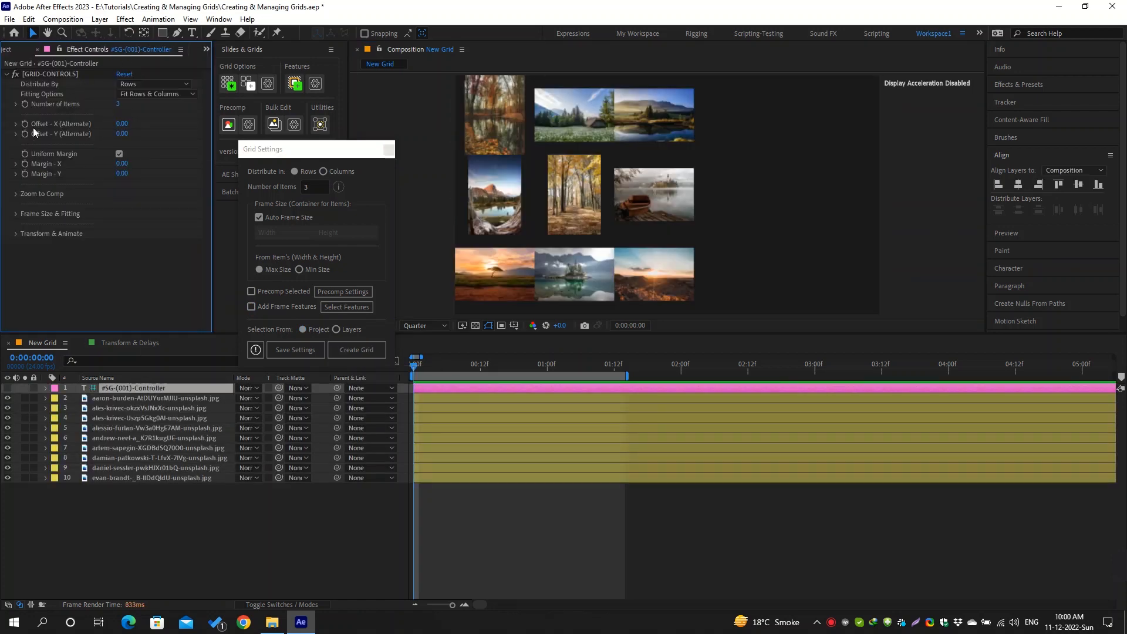
{"action": "left_click", "coordinate": [16, 214]}
{"action": "left_click", "coordinate": [146, 223]}
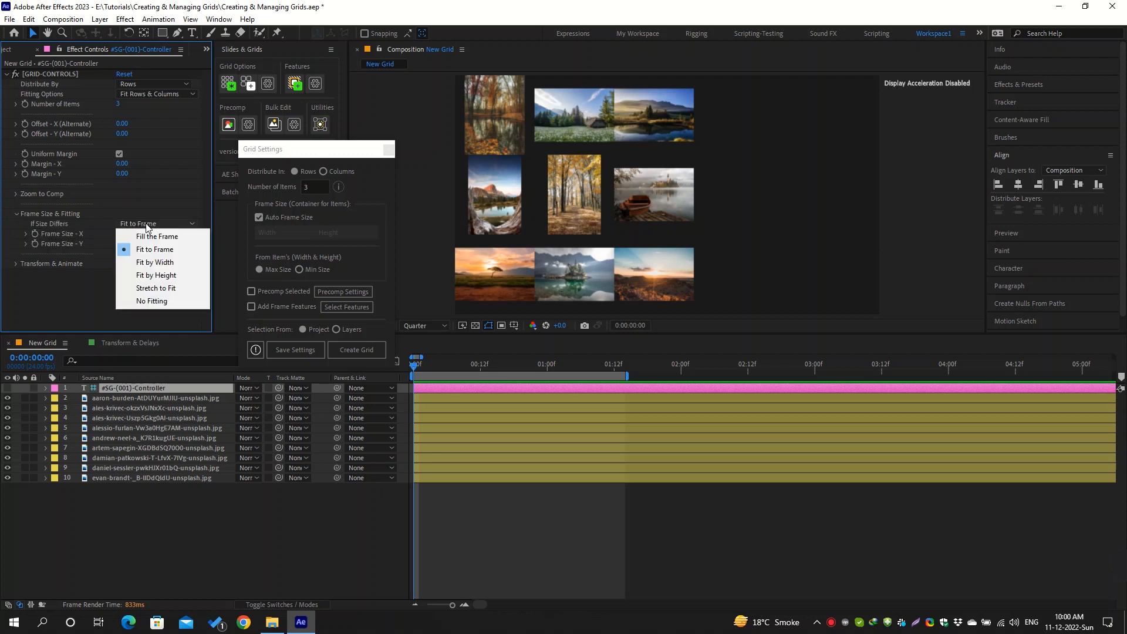
{"action": "left_click", "coordinate": [180, 291]}
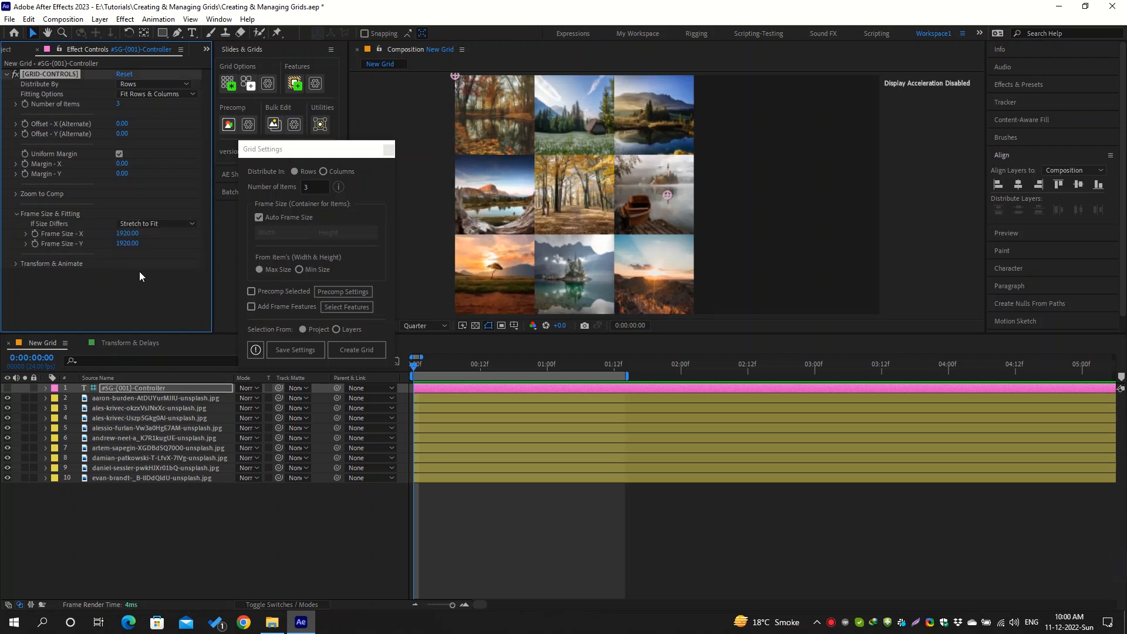
{"action": "left_click", "coordinate": [16, 214]}
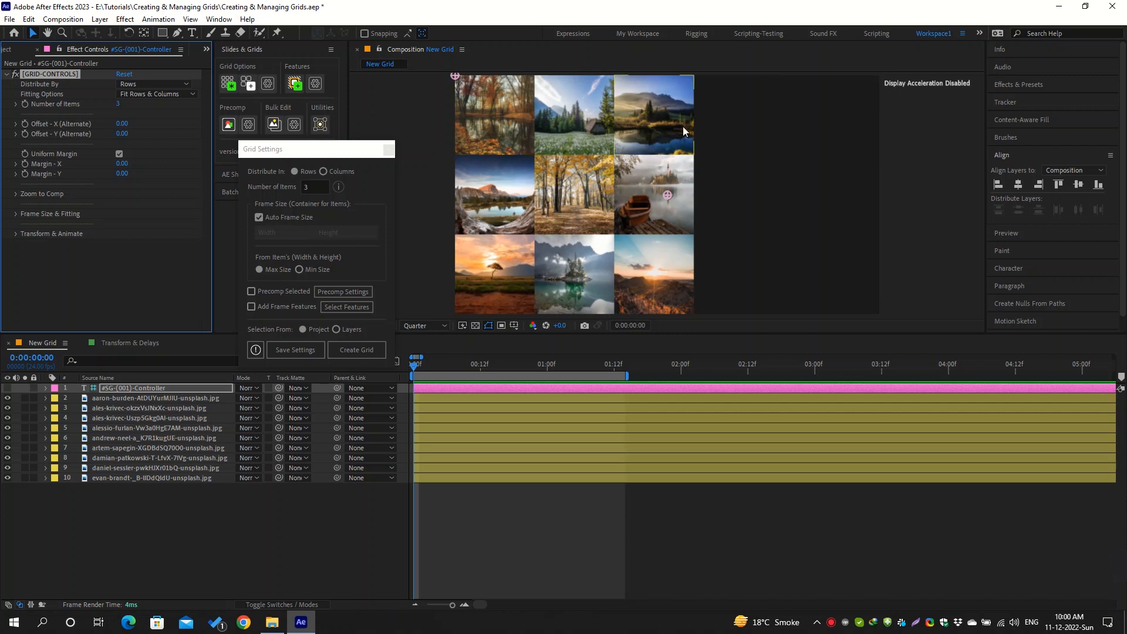
{"action": "left_click", "coordinate": [17, 213]}
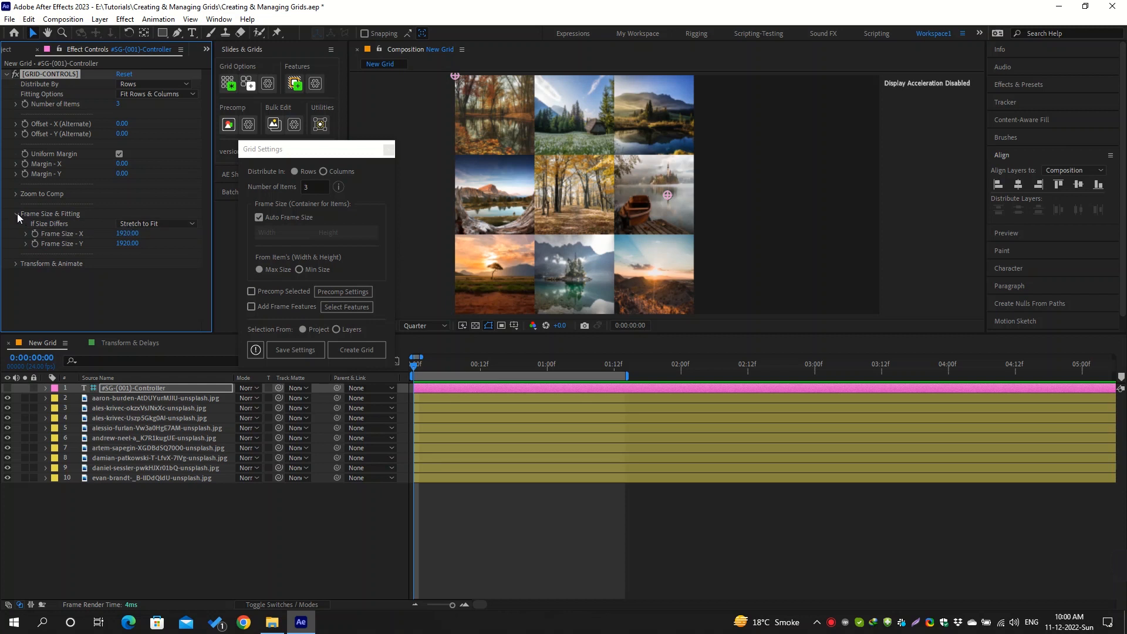
{"action": "left_click", "coordinate": [16, 213]}
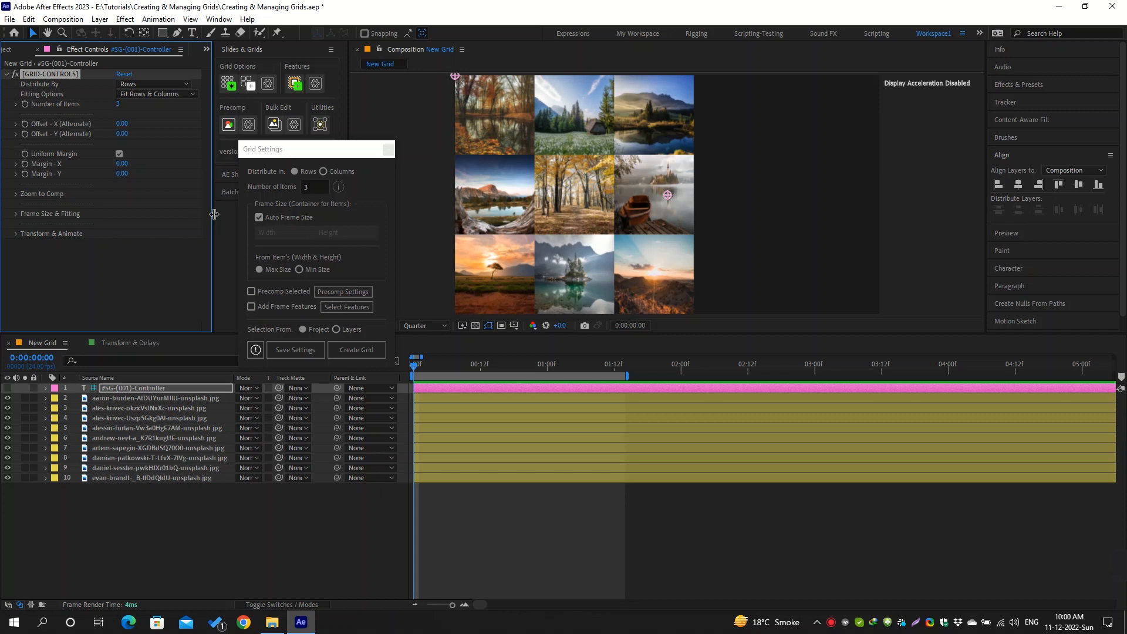
Switch the grid settings' distribution to Columns and back to Rows
{"action": "left_click", "coordinate": [323, 171]}
{"action": "left_click", "coordinate": [294, 171]}
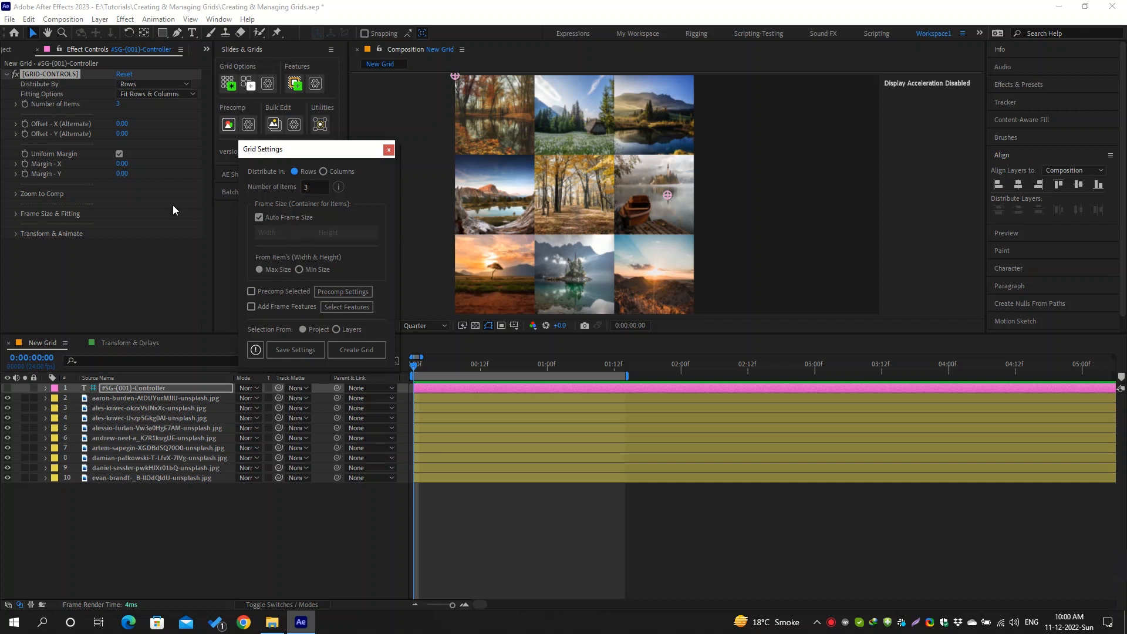
Try the No Fitting and Fill the Frame options for differing sizes on the controller, and return to Stretch to Fit
{"action": "left_click", "coordinate": [16, 213]}
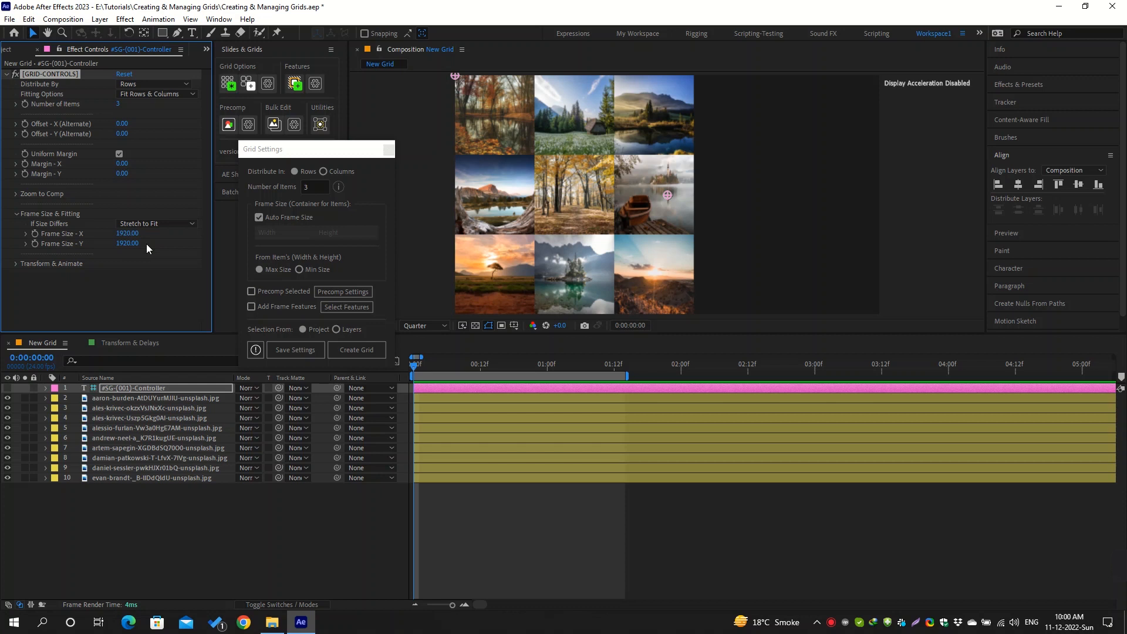
{"action": "left_click", "coordinate": [175, 224]}
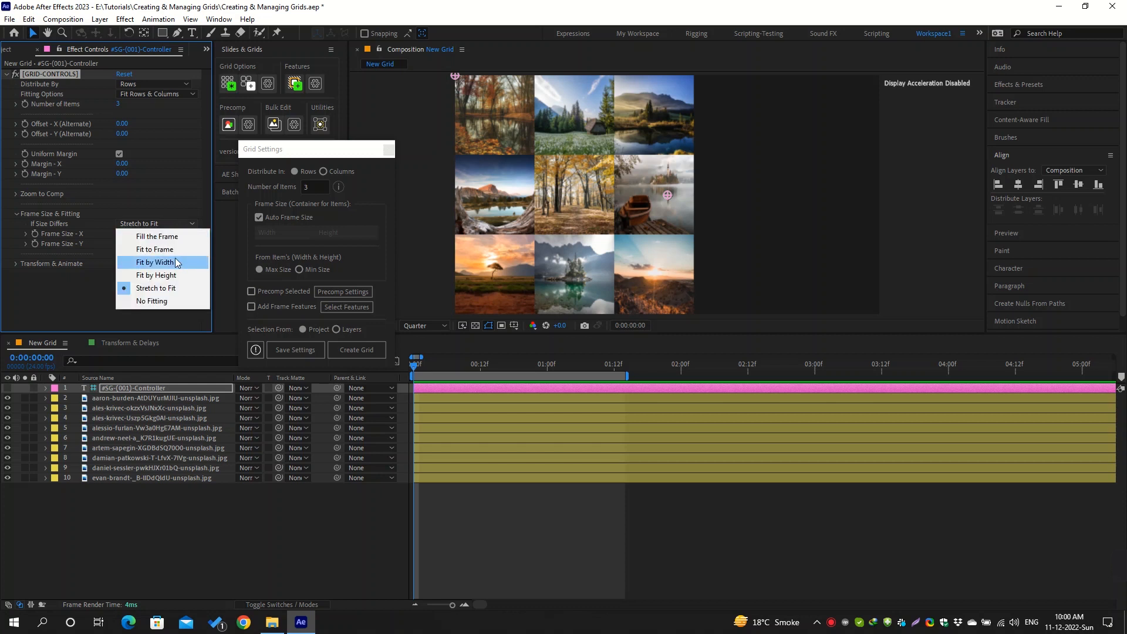
{"action": "left_click", "coordinate": [157, 301]}
{"action": "left_click", "coordinate": [177, 222]}
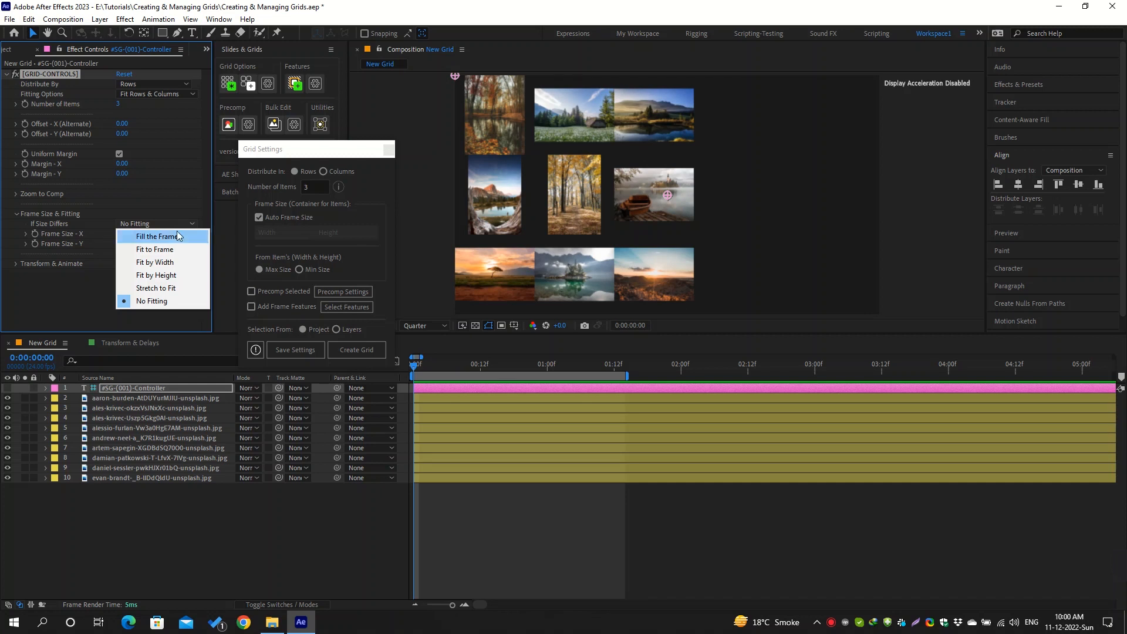
{"action": "left_click", "coordinate": [179, 235]}
{"action": "left_click", "coordinate": [176, 224]}
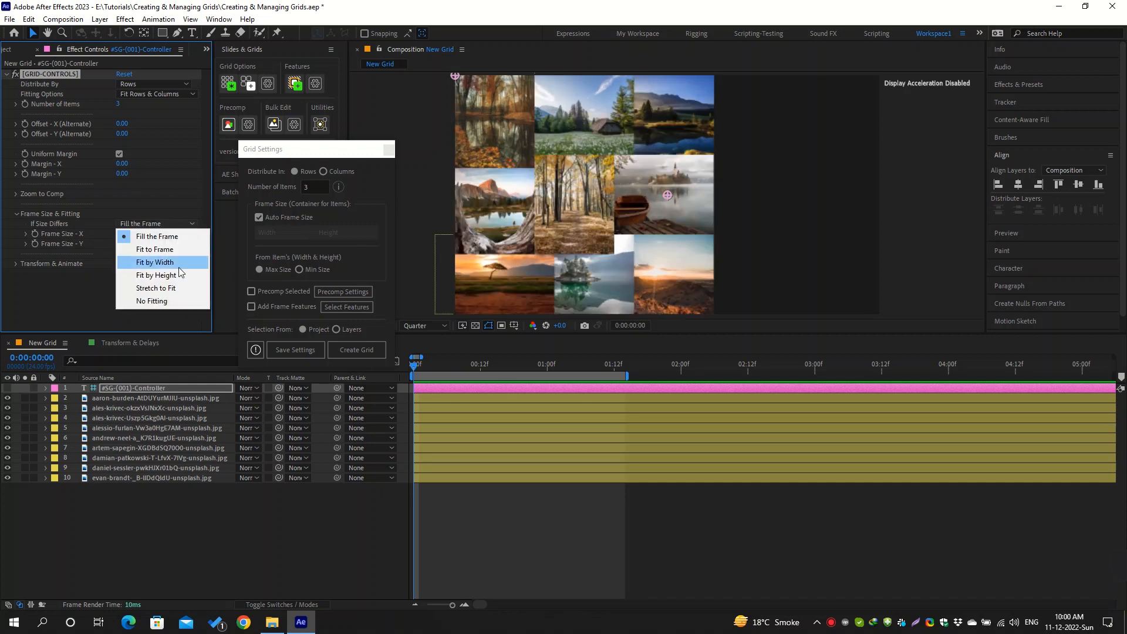
{"action": "left_click", "coordinate": [175, 288]}
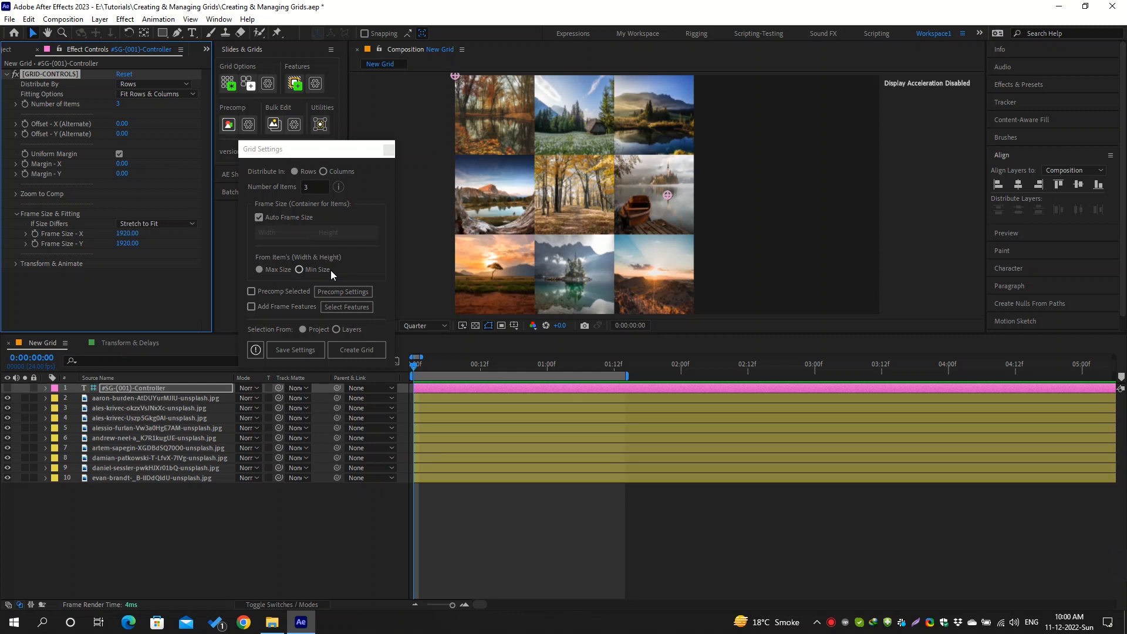
Turn off Auto Frame Size to show the custom Width and Height fields, and turn it back on
{"action": "left_click", "coordinate": [259, 217]}
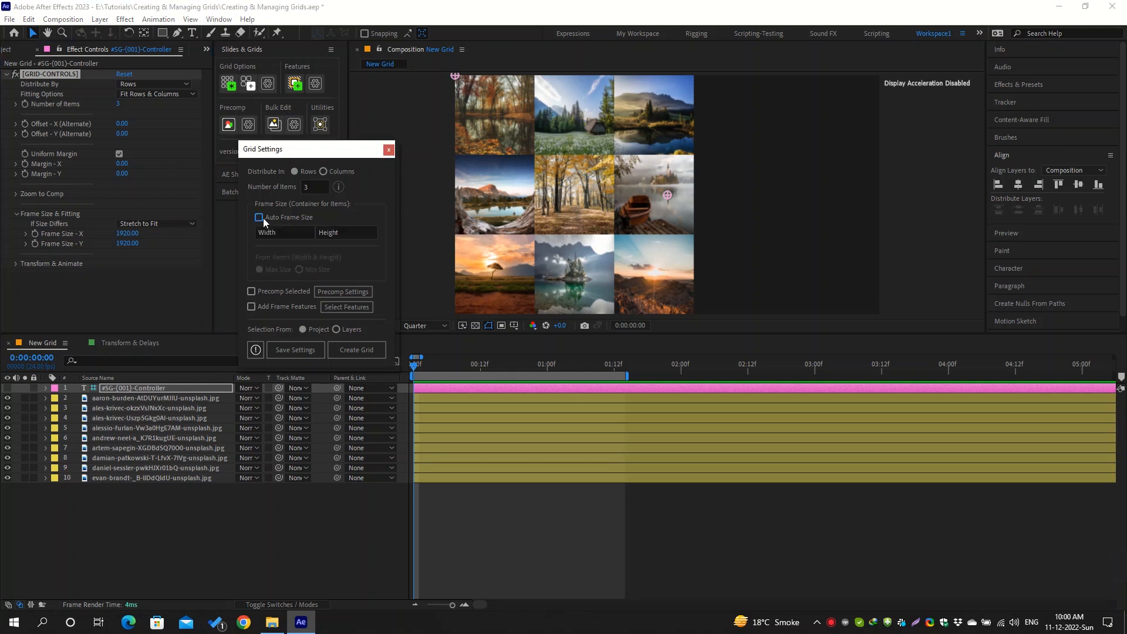
{"action": "left_click", "coordinate": [269, 233]}
{"action": "left_click", "coordinate": [339, 233]}
{"action": "left_click", "coordinate": [259, 218]}
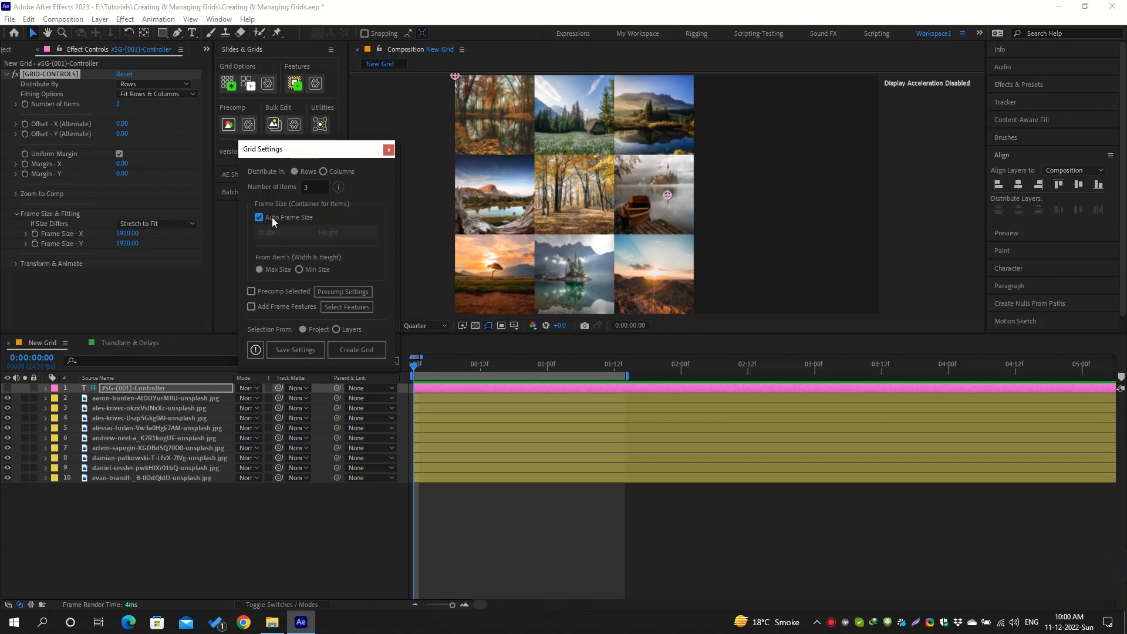
Examine the controller's Frame Size X and Y values and check the New Grid composition's dimensions without changing them
{"action": "left_click", "coordinate": [130, 234]}
{"action": "left_click", "coordinate": [128, 243]}
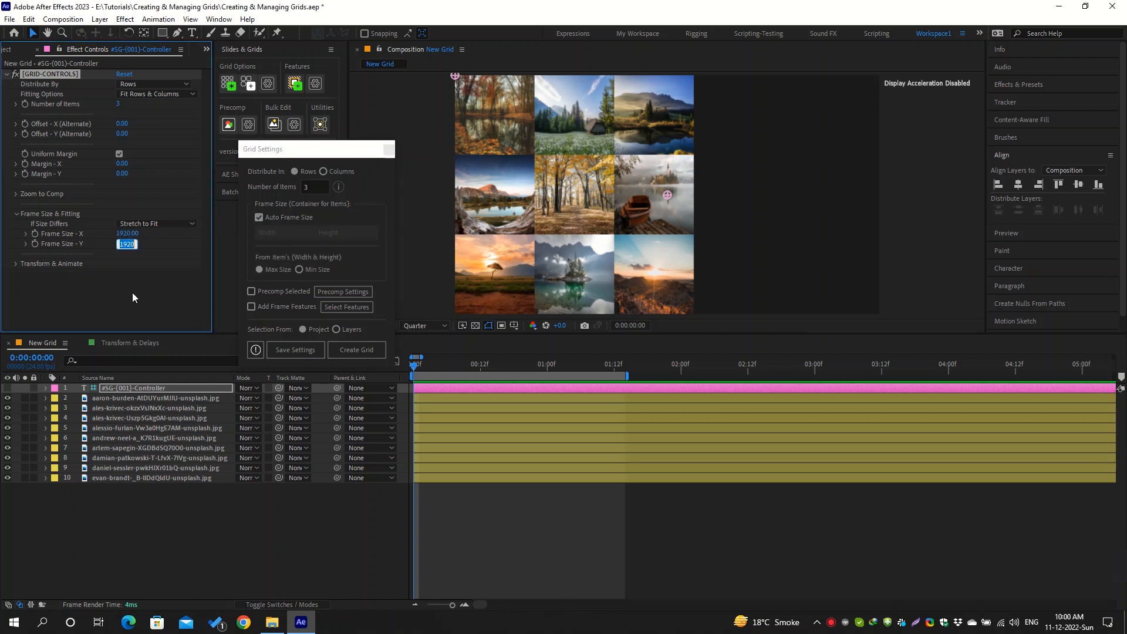
{"action": "left_click", "coordinate": [133, 293]}
{"action": "left_click", "coordinate": [132, 293]}
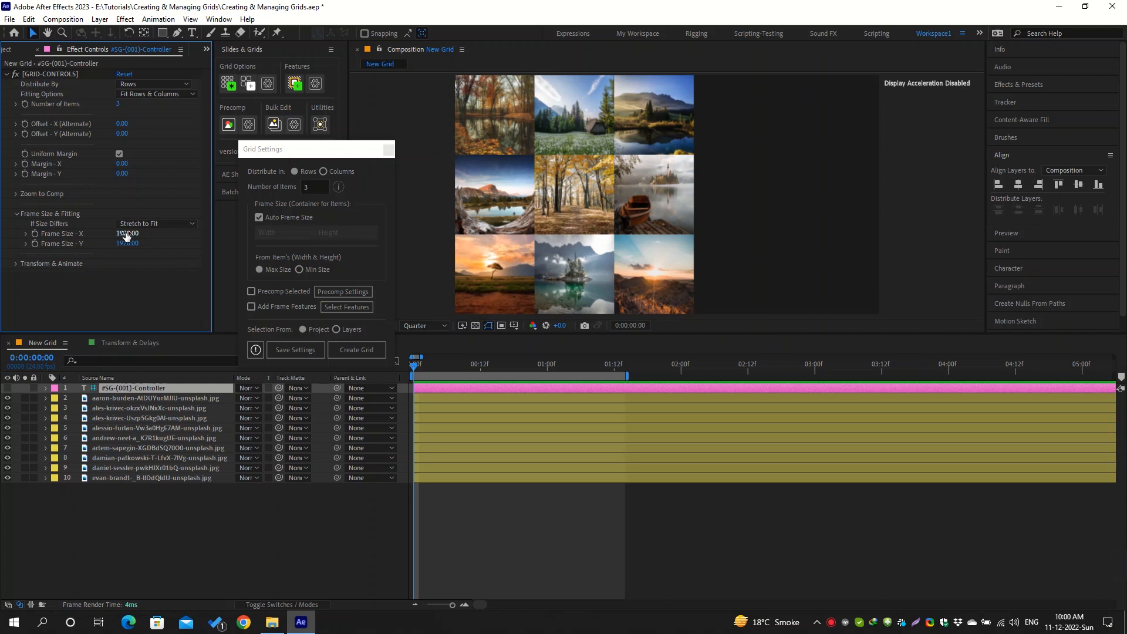
{"action": "left_click", "coordinate": [666, 507]}
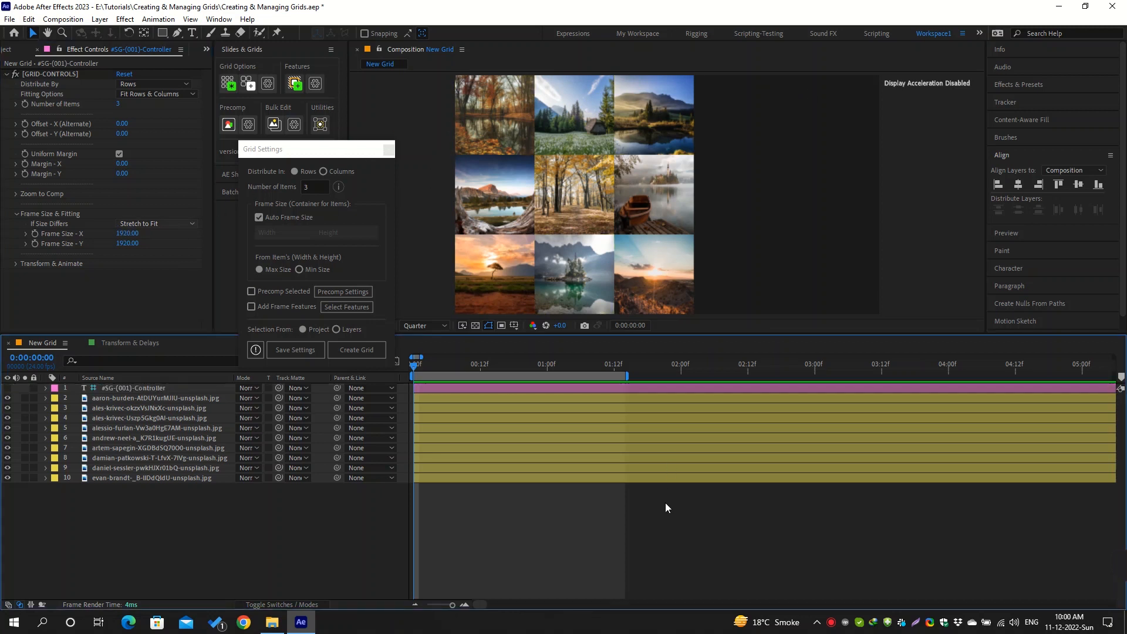
{"action": "key", "text": "ctrl+k"}
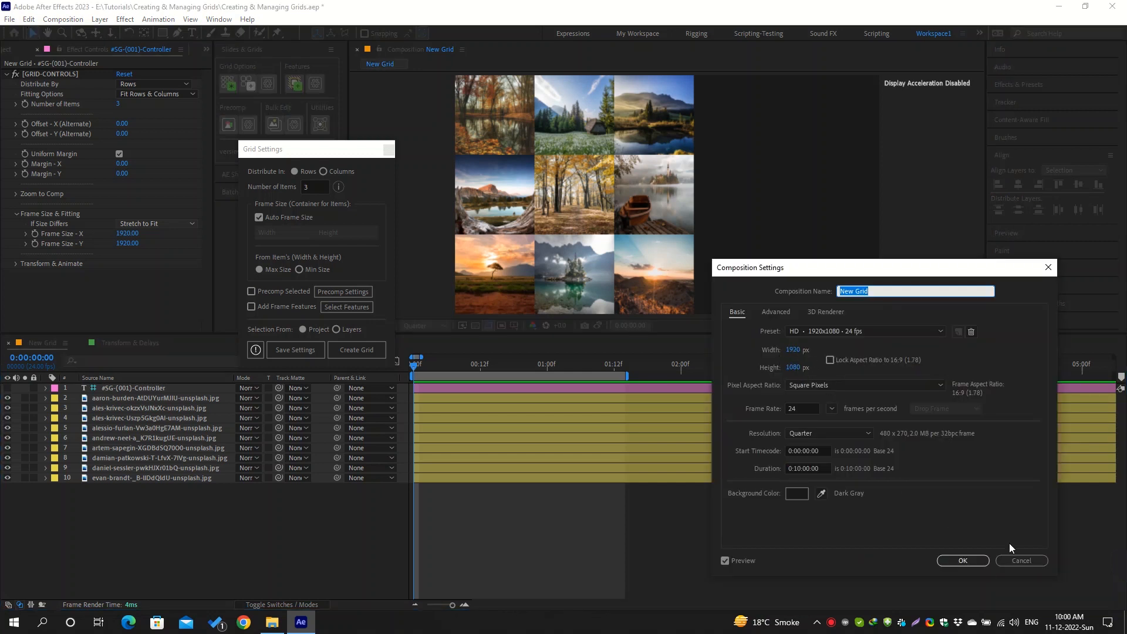
{"action": "left_click", "coordinate": [1023, 559]}
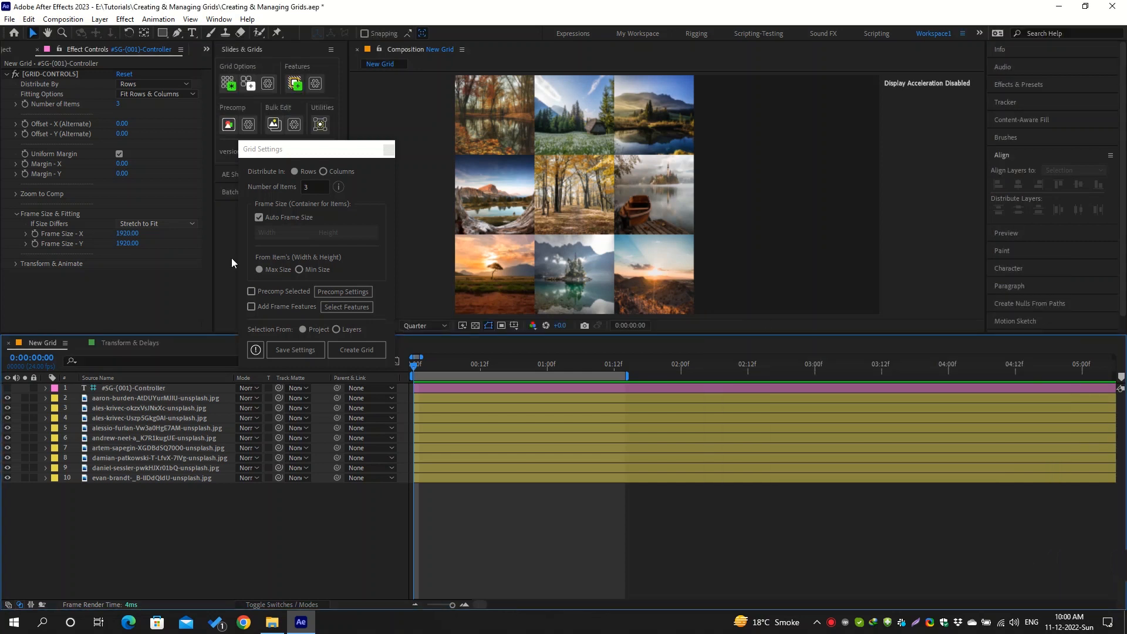
Set the controller's Frame Size X to 1920/3 and Frame Size Y to 1080/3
{"action": "left_click", "coordinate": [127, 234]}
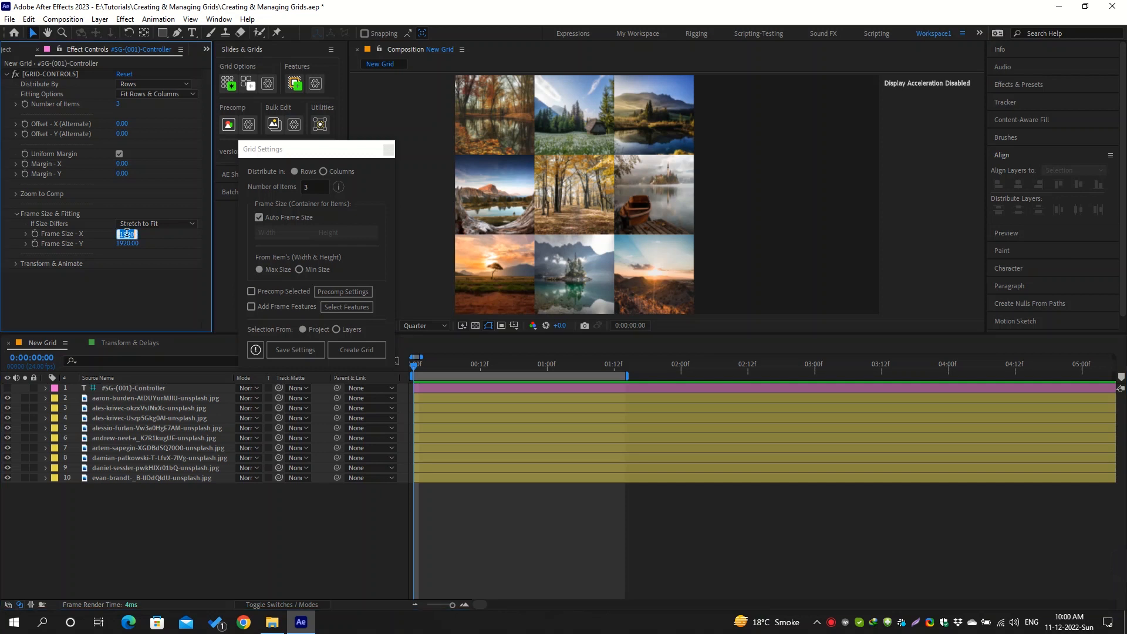
{"action": "type", "text": "1920"}
{"action": "type", "text": "/3"}
{"action": "key", "text": "Return"}
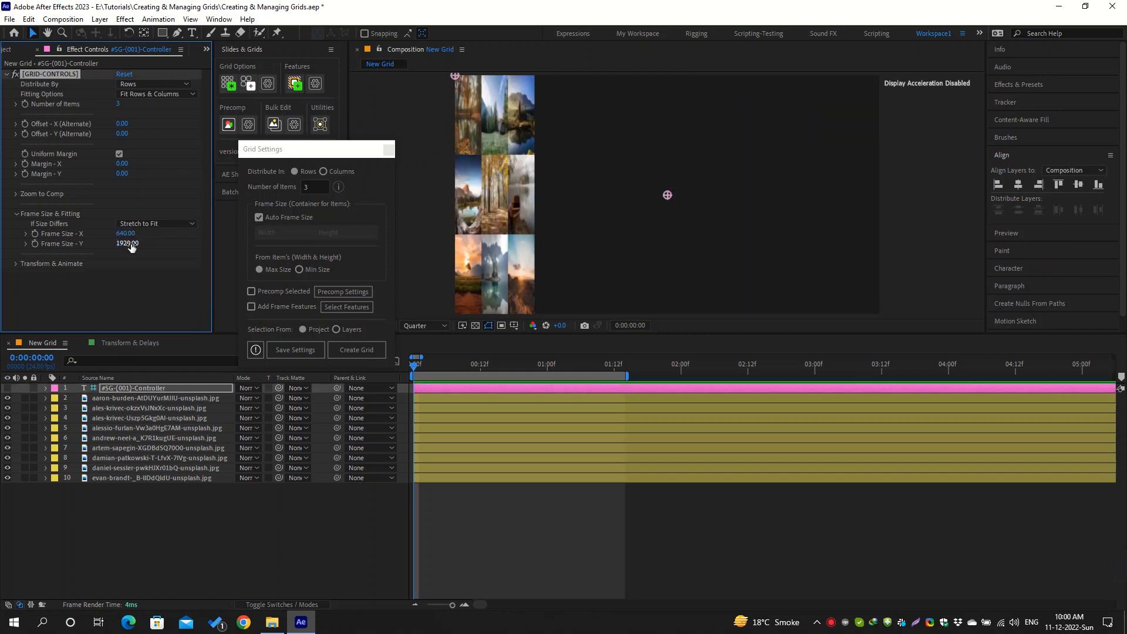
{"action": "left_click", "coordinate": [132, 244]}
{"action": "type", "text": "1"}
{"action": "type", "text": "080/3"}
{"action": "key", "text": "Return"}
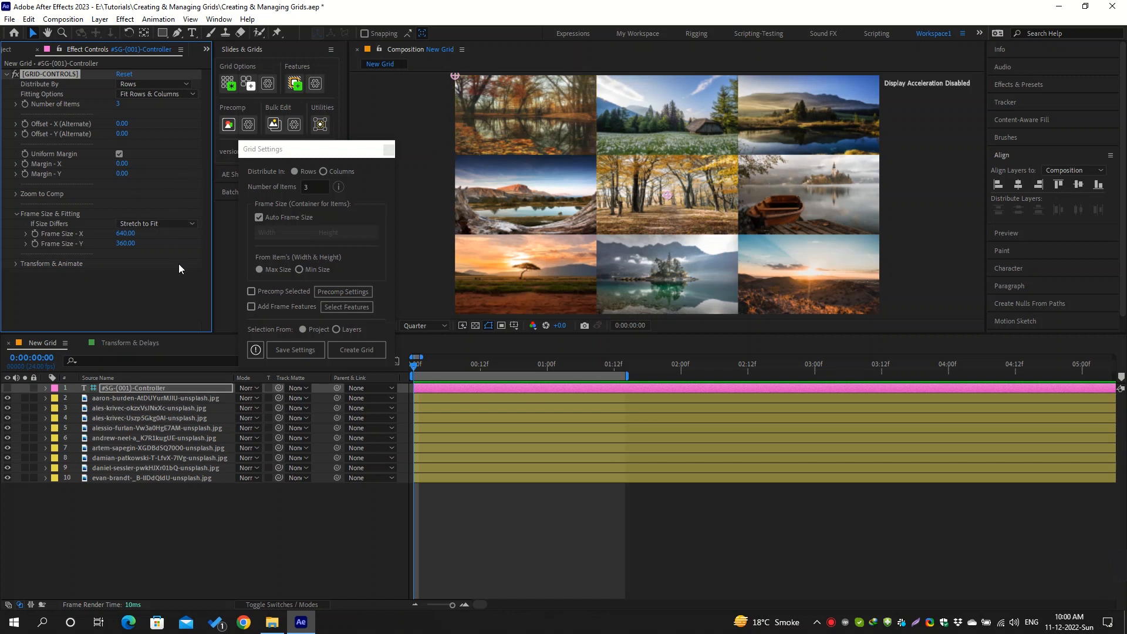
Enable Precomp Selected, review and save the grid's and the standalone precomp settings, and disable Precomp Selected again
{"action": "left_click", "coordinate": [252, 291]}
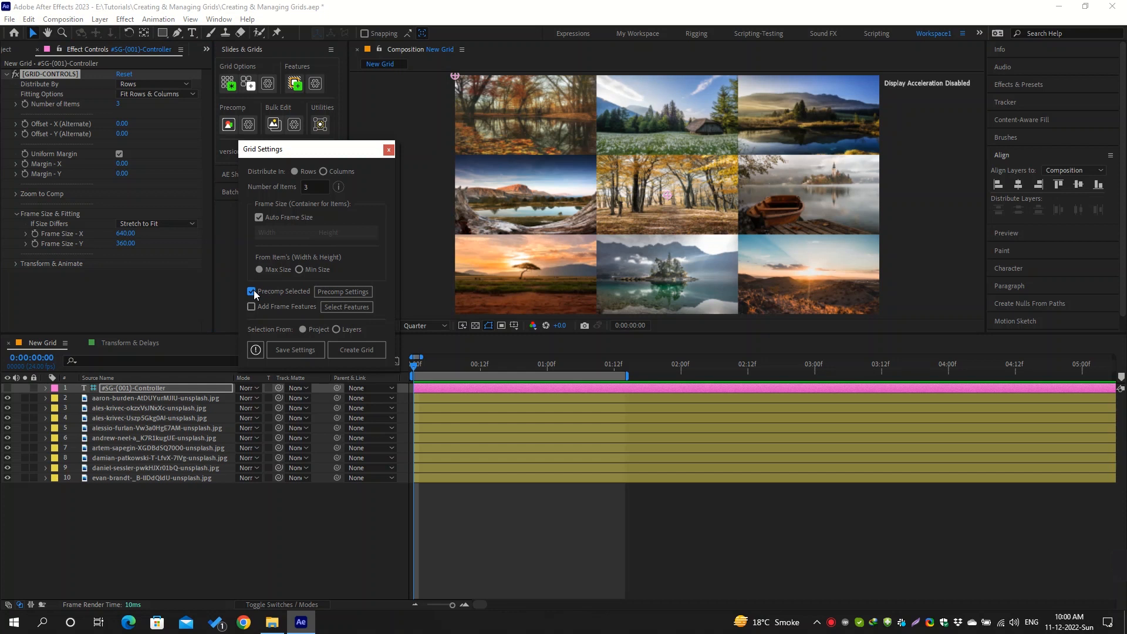
{"action": "left_click", "coordinate": [342, 291]}
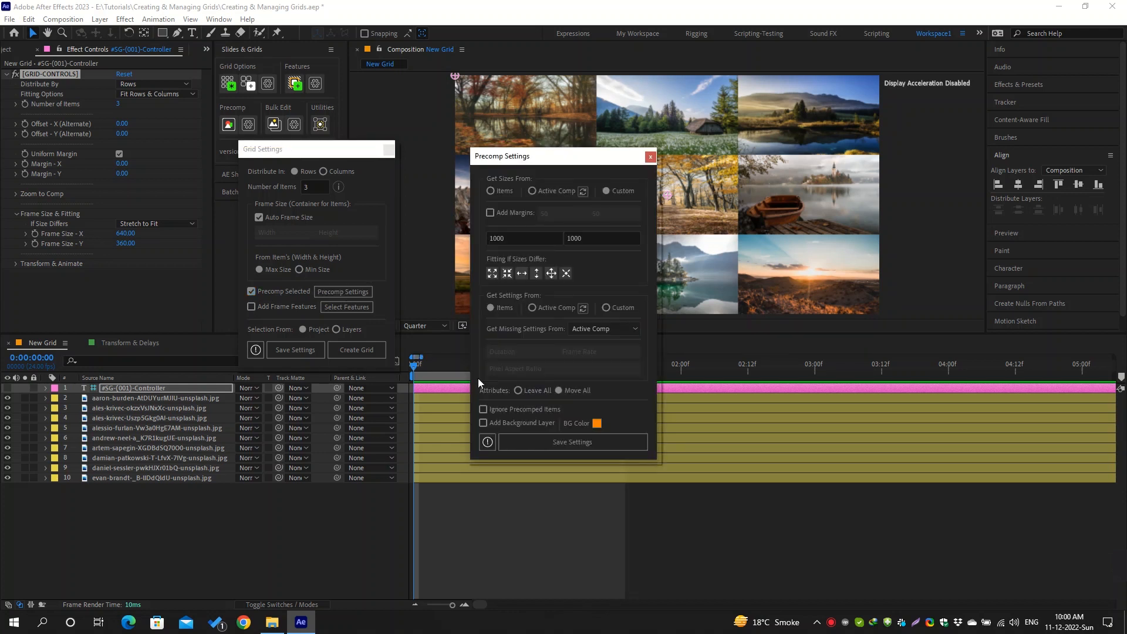
{"action": "left_click", "coordinate": [585, 441]}
{"action": "left_click", "coordinate": [243, 123]}
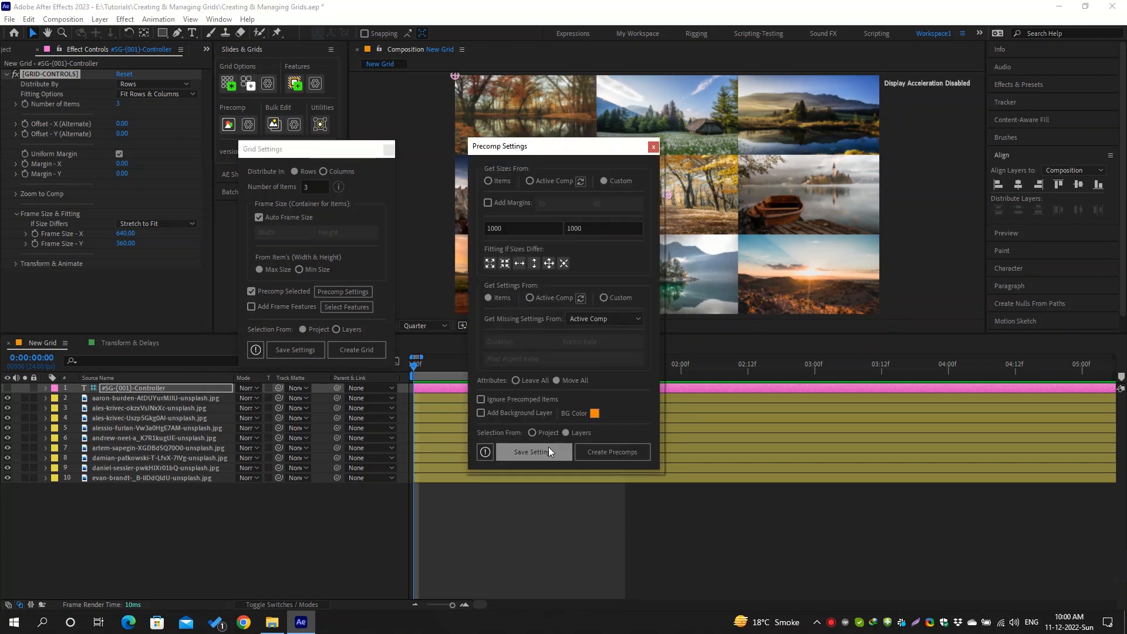
{"action": "left_click", "coordinate": [548, 450]}
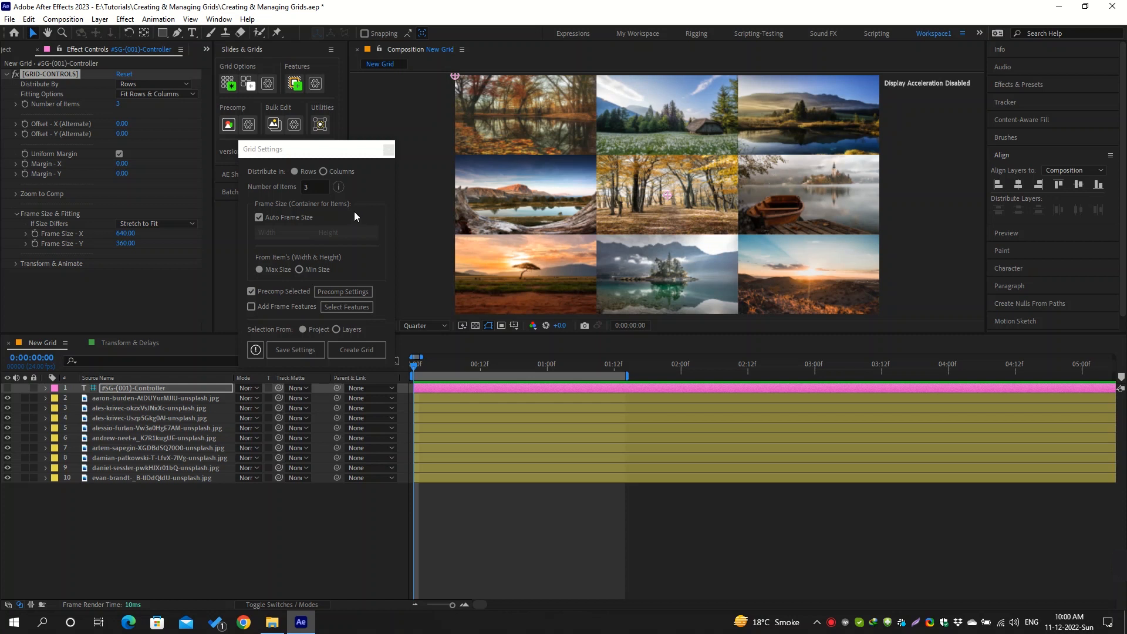
{"action": "left_click", "coordinate": [252, 291]}
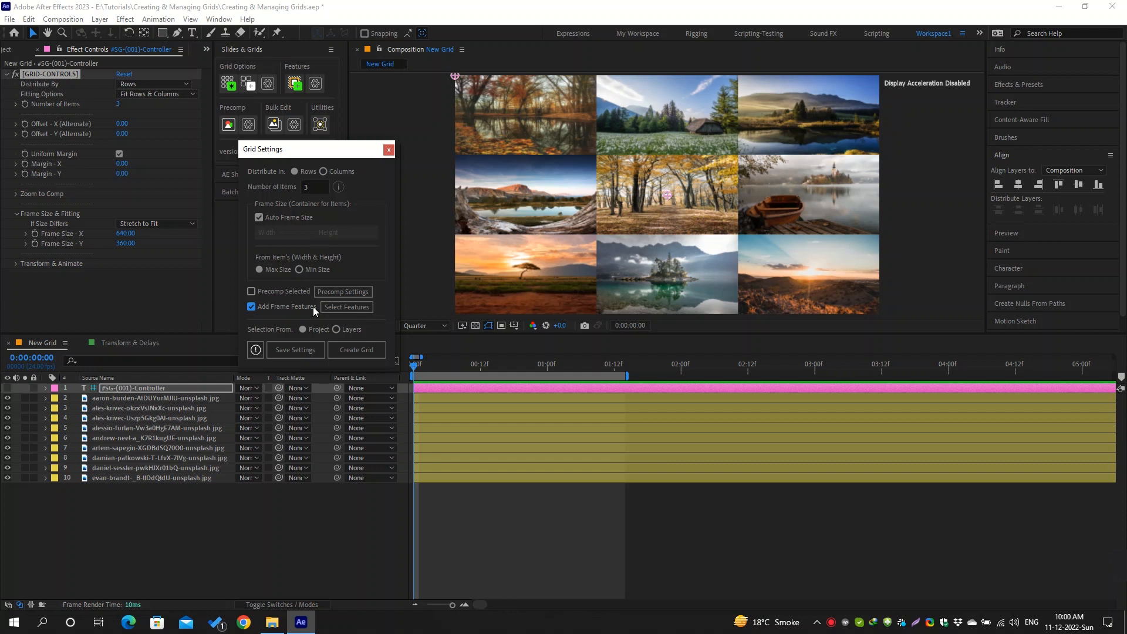
Review the grid's and the standalone Frame Features settings, saving both with mask, mask background, stroke and background enabled
{"action": "left_click", "coordinate": [344, 308]}
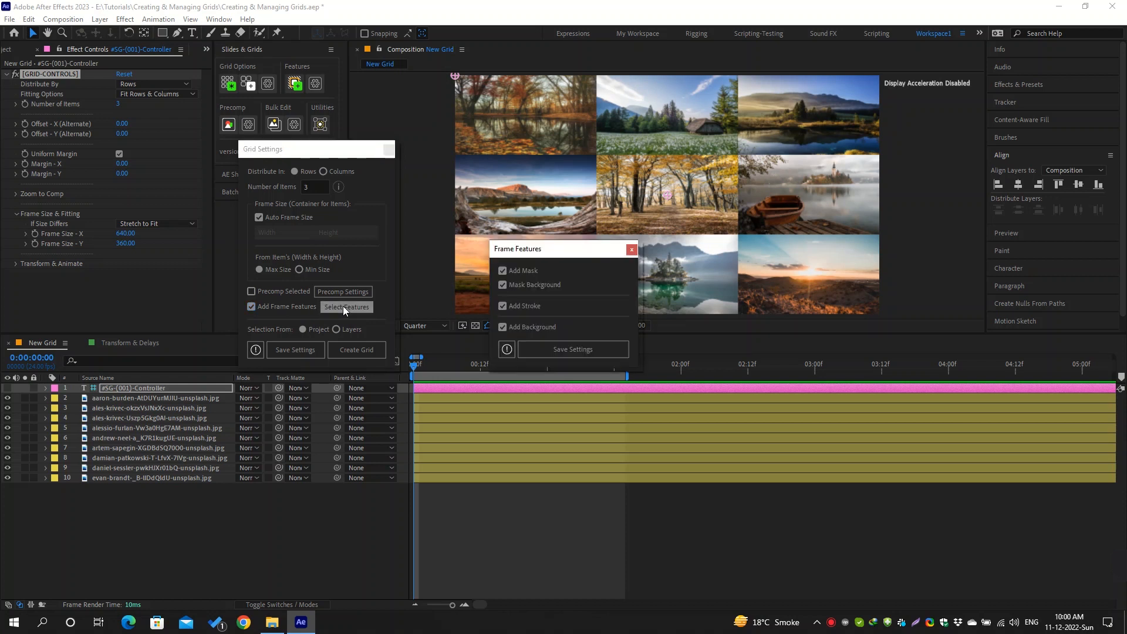
{"action": "left_click", "coordinate": [556, 348]}
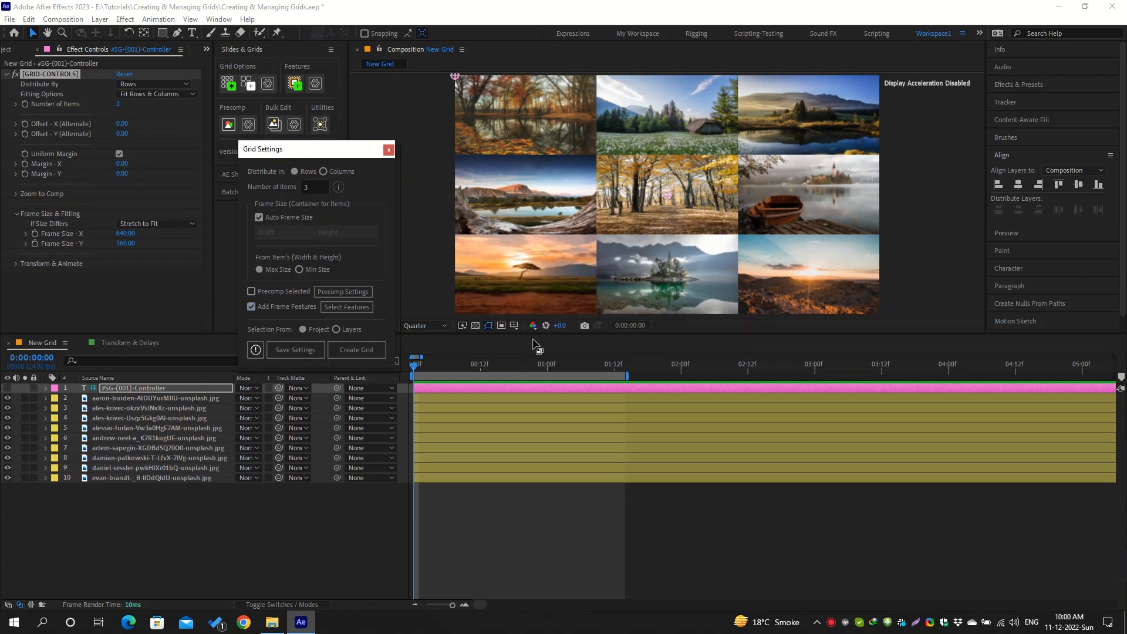
{"action": "left_click", "coordinate": [315, 85]}
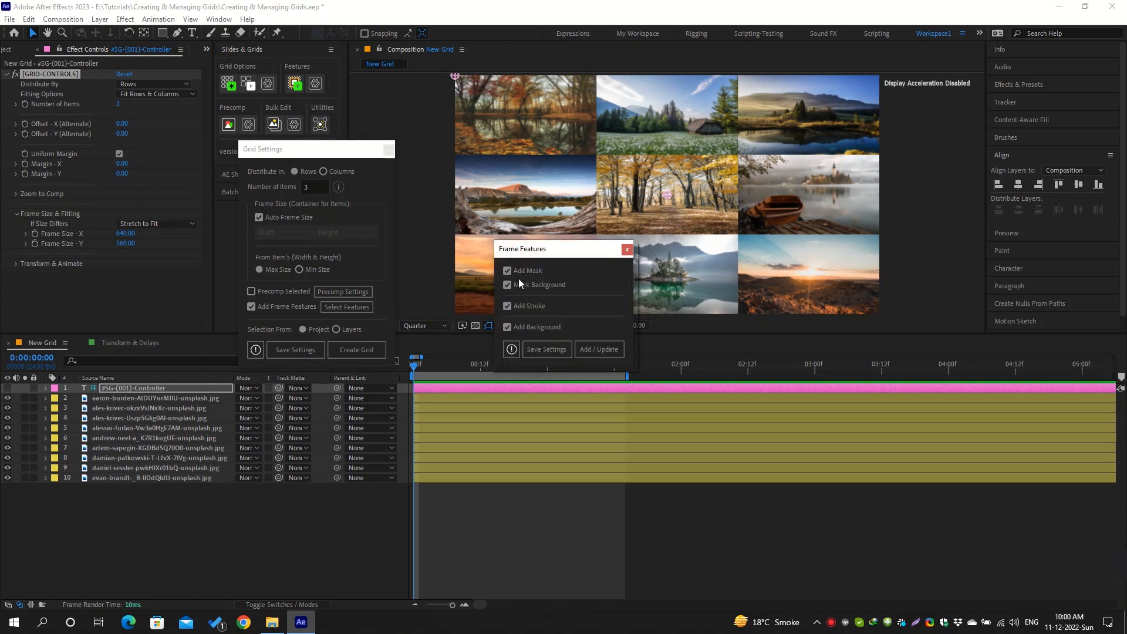
{"action": "left_click", "coordinate": [533, 347]}
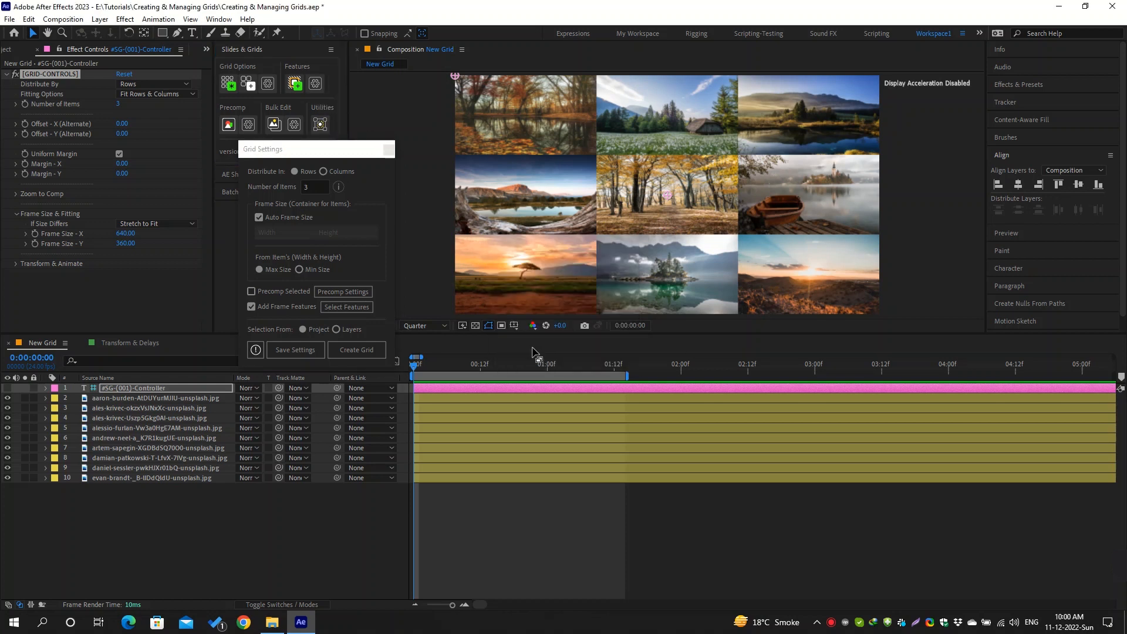
Switch the grid settings' selection source to Layers and back to Project
{"action": "left_click", "coordinate": [336, 331]}
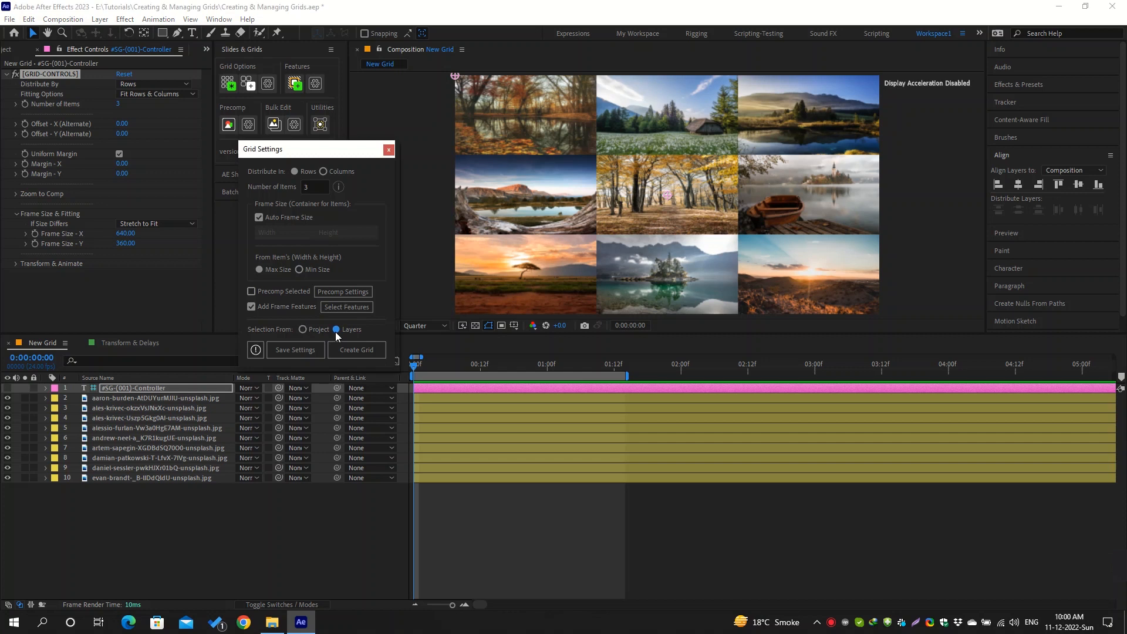
{"action": "left_click", "coordinate": [301, 330]}
Hide the existing grid's layers, disable Add Frame Features and create a grid from the last six landscape images in the project
{"action": "left_click_drag", "start_coordinate": [7, 399], "coordinate": [5, 486]}
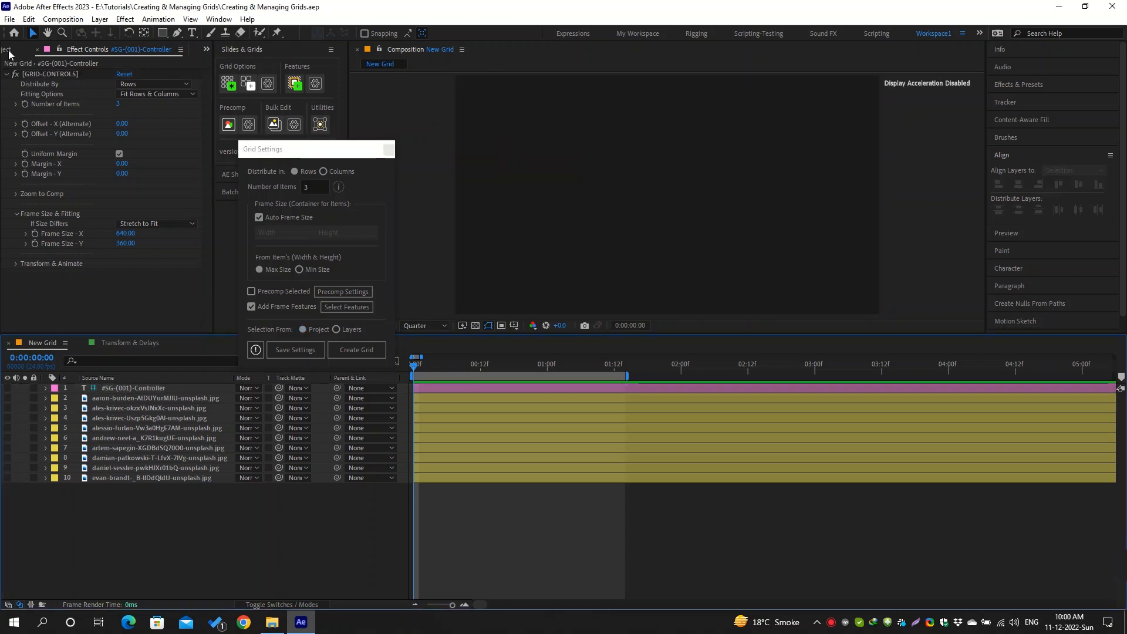
{"action": "left_click", "coordinate": [9, 51]}
{"action": "scroll", "coordinate": [47, 229], "scroll_direction": "down", "scroll_amount": 2}
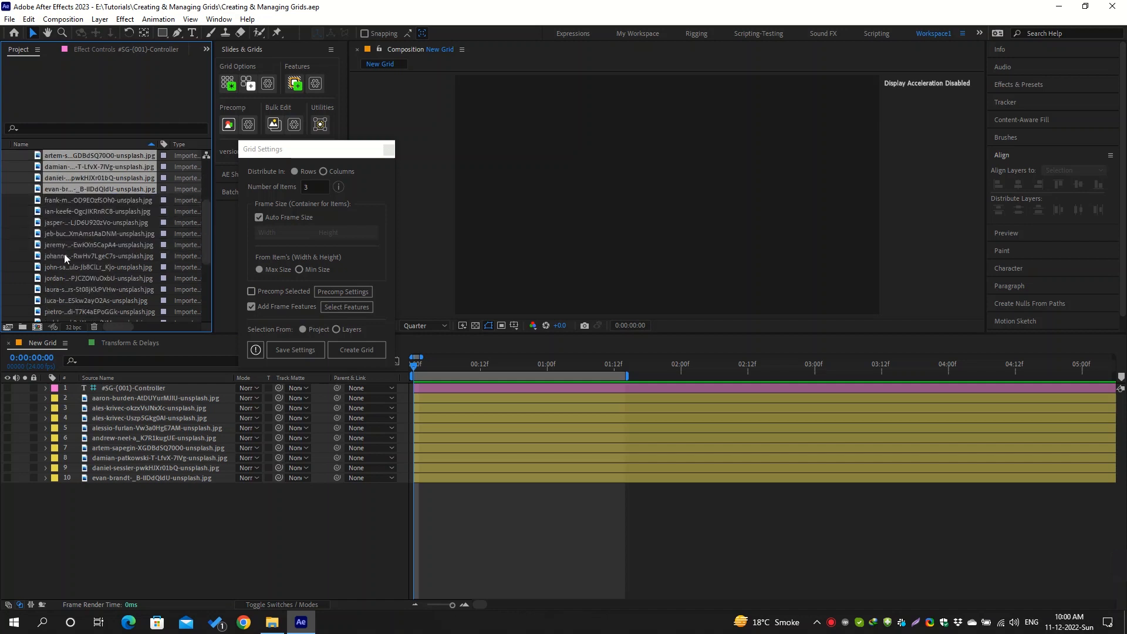
{"action": "scroll", "coordinate": [64, 254], "scroll_direction": "down", "scroll_amount": 3}
{"action": "left_click_drag", "start_coordinate": [58, 287], "coordinate": [57, 235]}
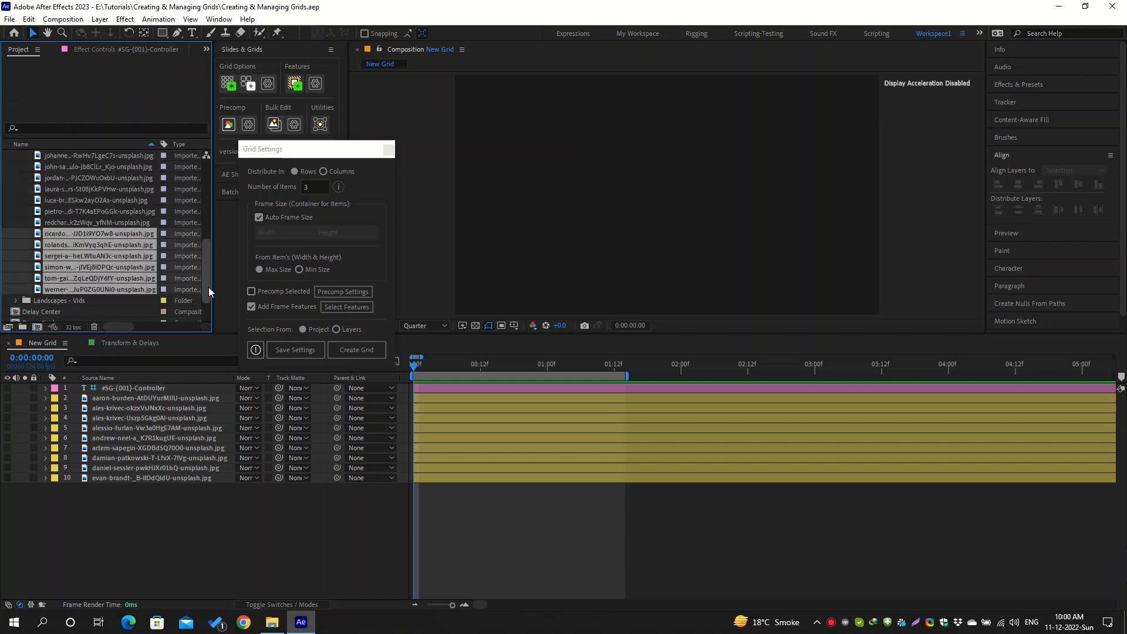
{"action": "left_click", "coordinate": [253, 306]}
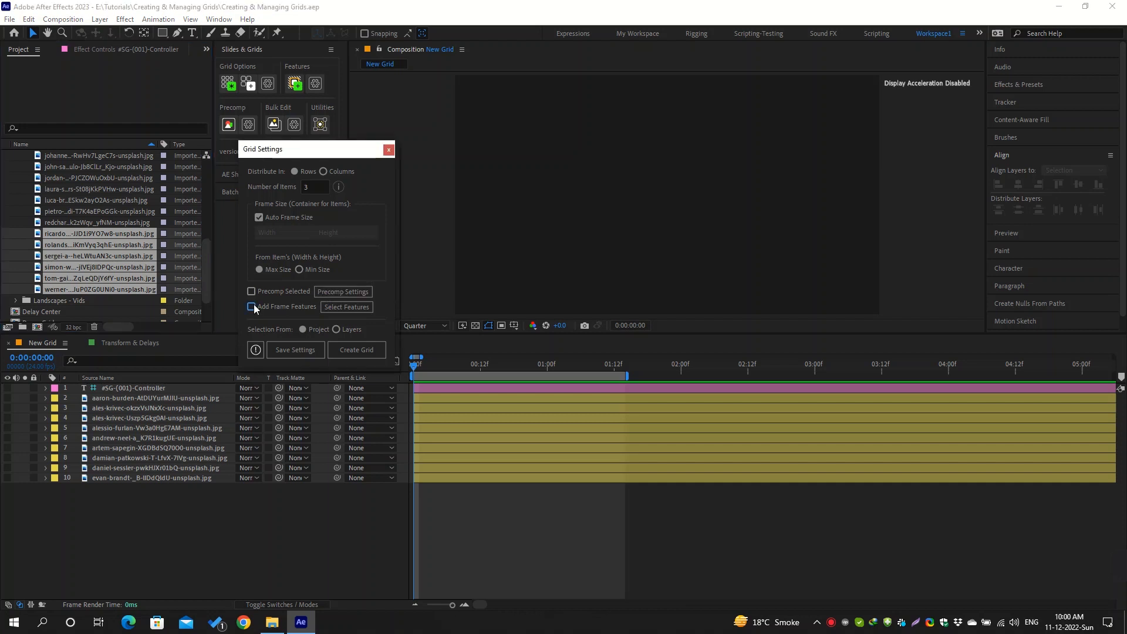
{"action": "left_click", "coordinate": [336, 348]}
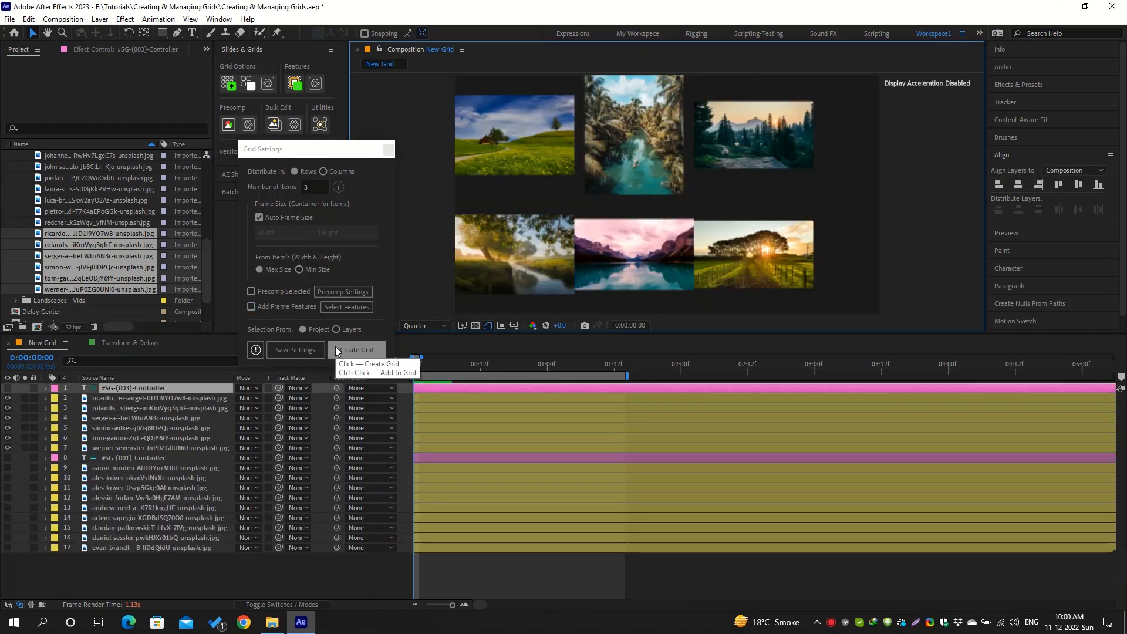
Set If Size Differs to Stretch to Fit on the new grid's controller
{"action": "left_click", "coordinate": [108, 52]}
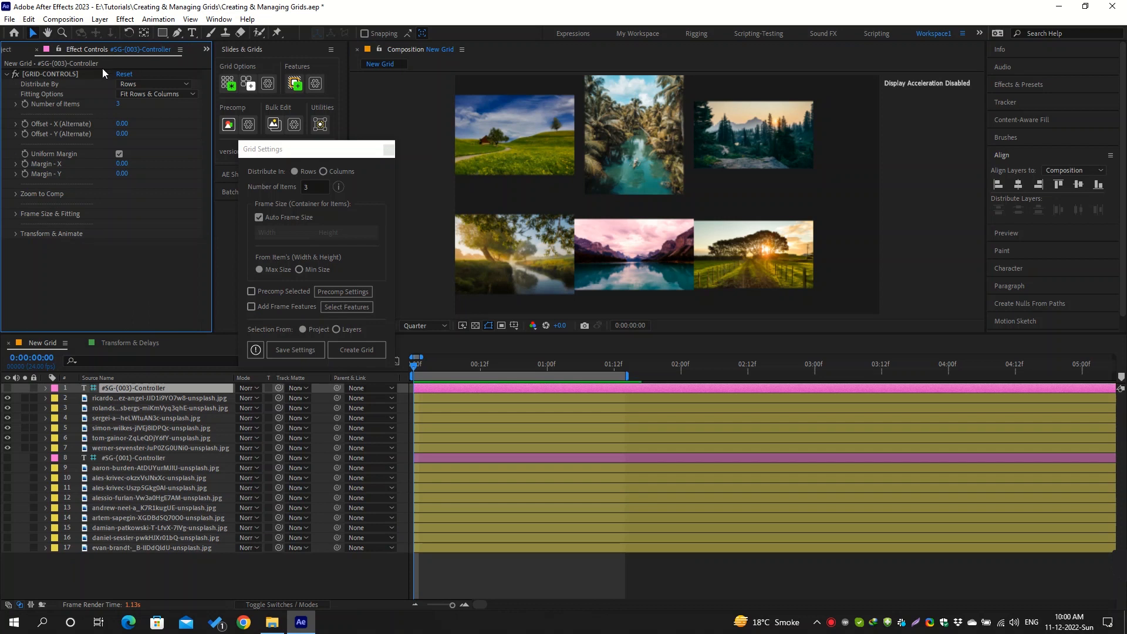
{"action": "left_click", "coordinate": [16, 214]}
{"action": "left_click", "coordinate": [168, 230]}
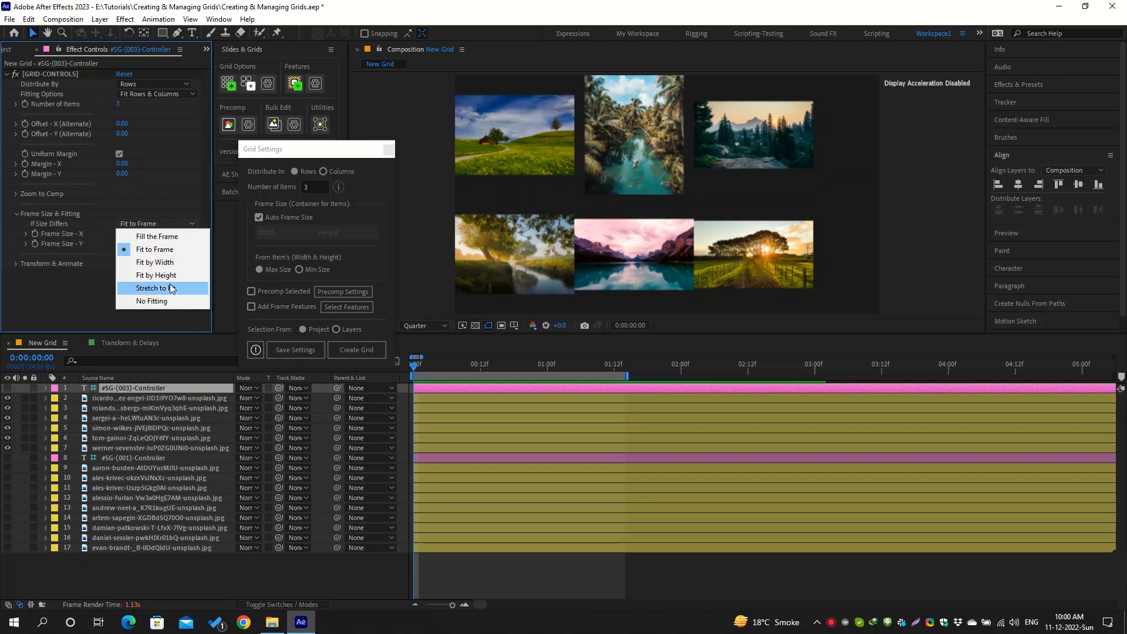
{"action": "left_click", "coordinate": [168, 289]}
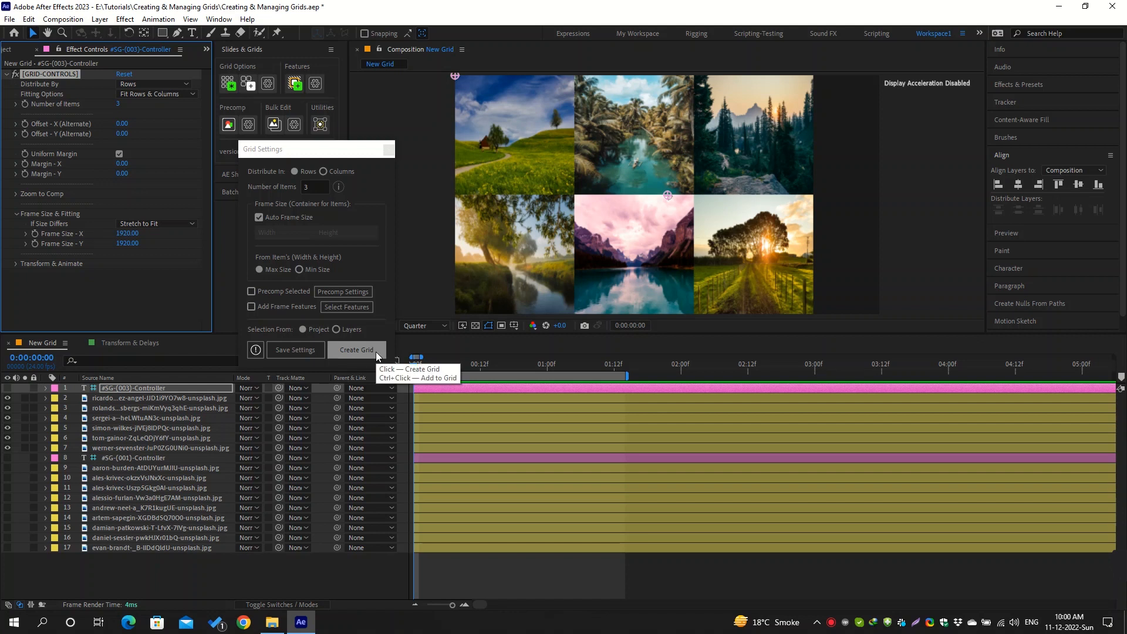
Add the three project images listed just above the previous six to the current grid
{"action": "key", "text": "ctrl"}
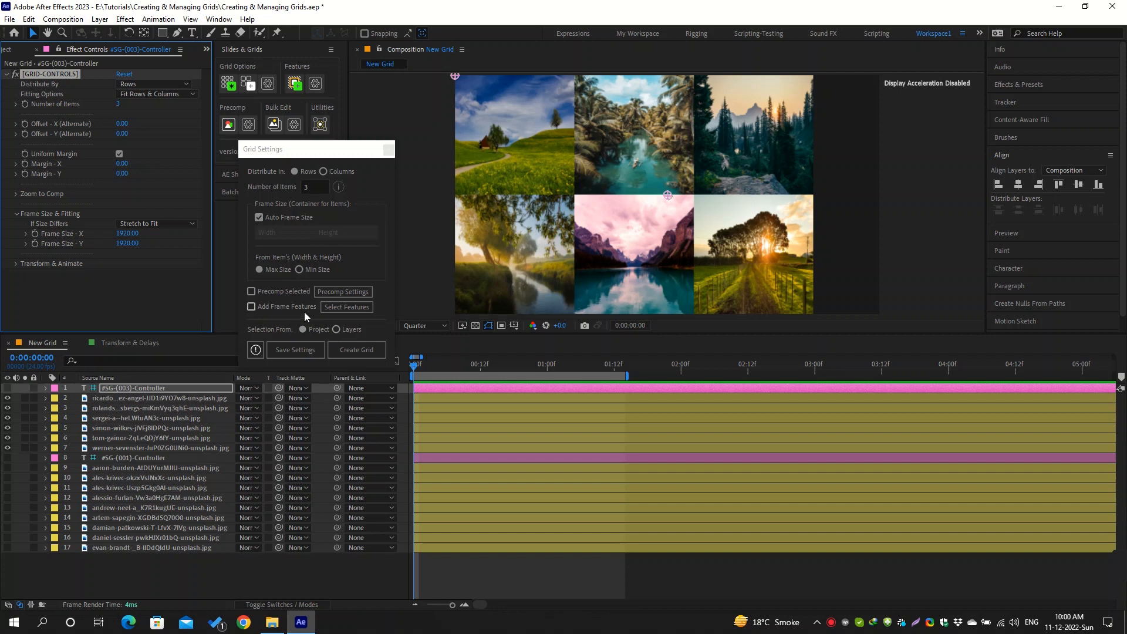
{"action": "left_click", "coordinate": [270, 291]}
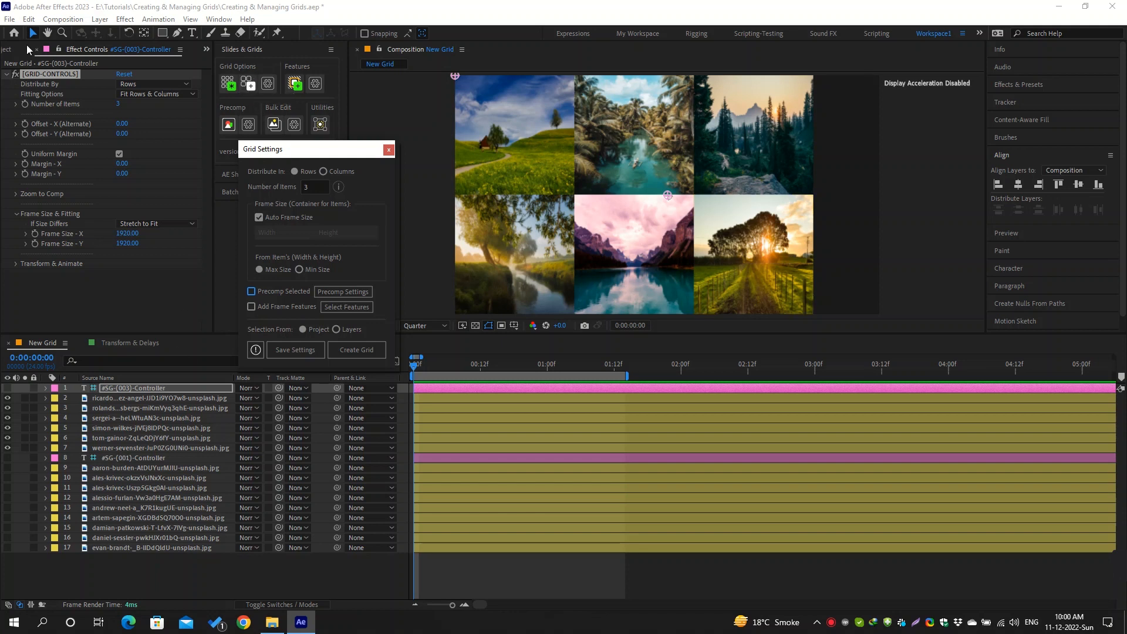
{"action": "left_click", "coordinate": [9, 51]}
{"action": "left_click_drag", "start_coordinate": [26, 222], "coordinate": [52, 205]}
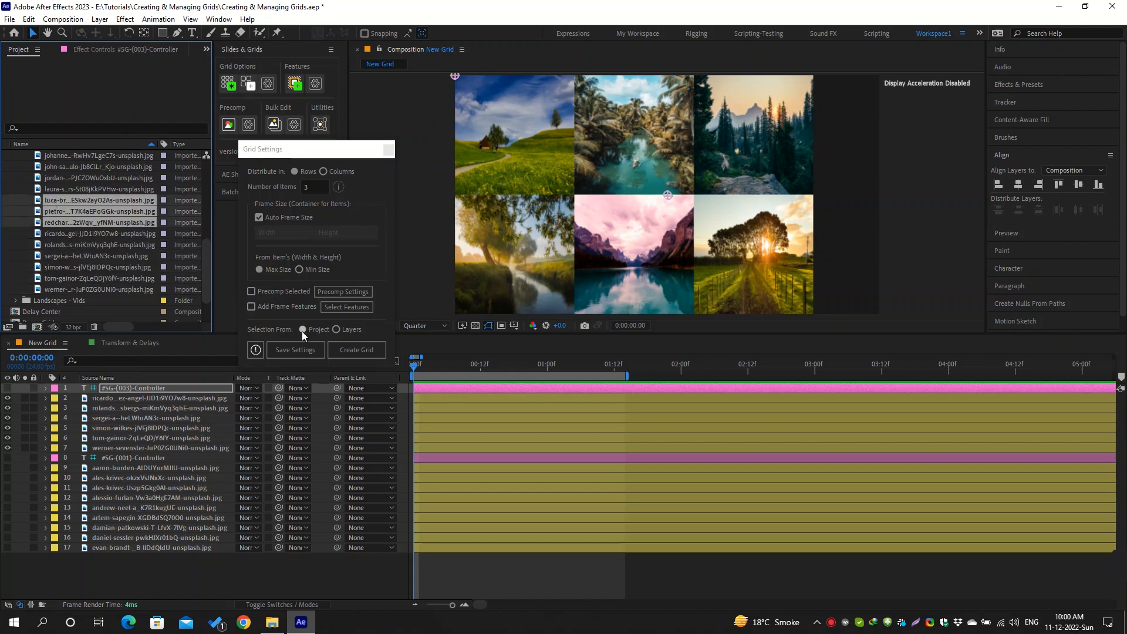
{"action": "left_click", "coordinate": [375, 349], "text": "ctrl"}
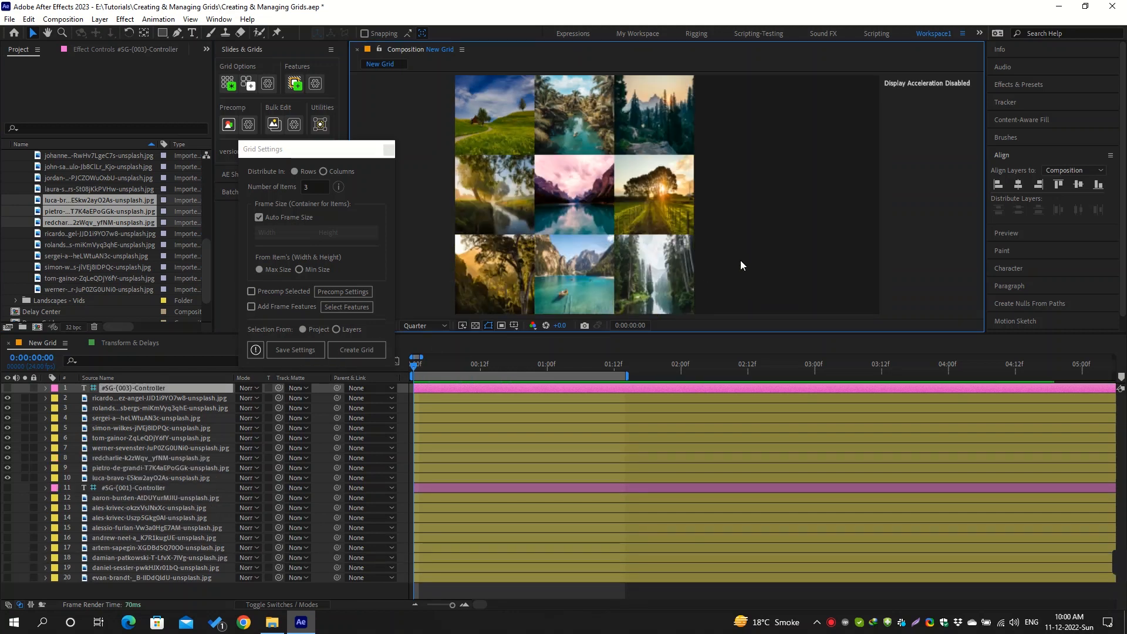
Examine the added bottom-row images in the composition and the first image layers of both grids
{"action": "left_click_drag", "start_coordinate": [741, 259], "coordinate": [495, 273]}
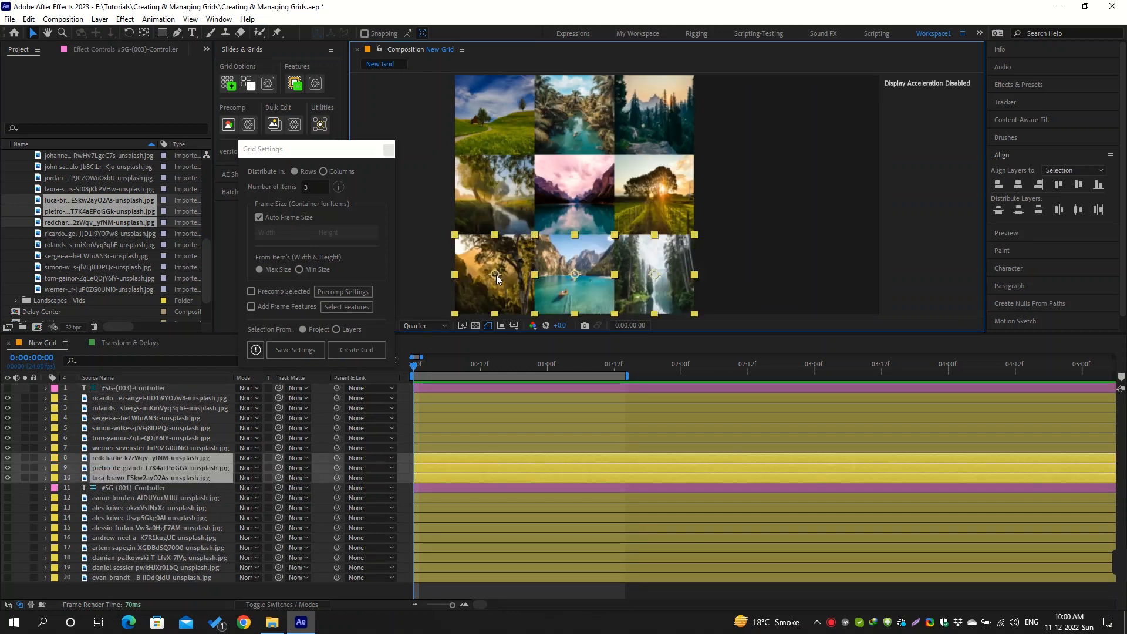
{"action": "left_click", "coordinate": [171, 397]}
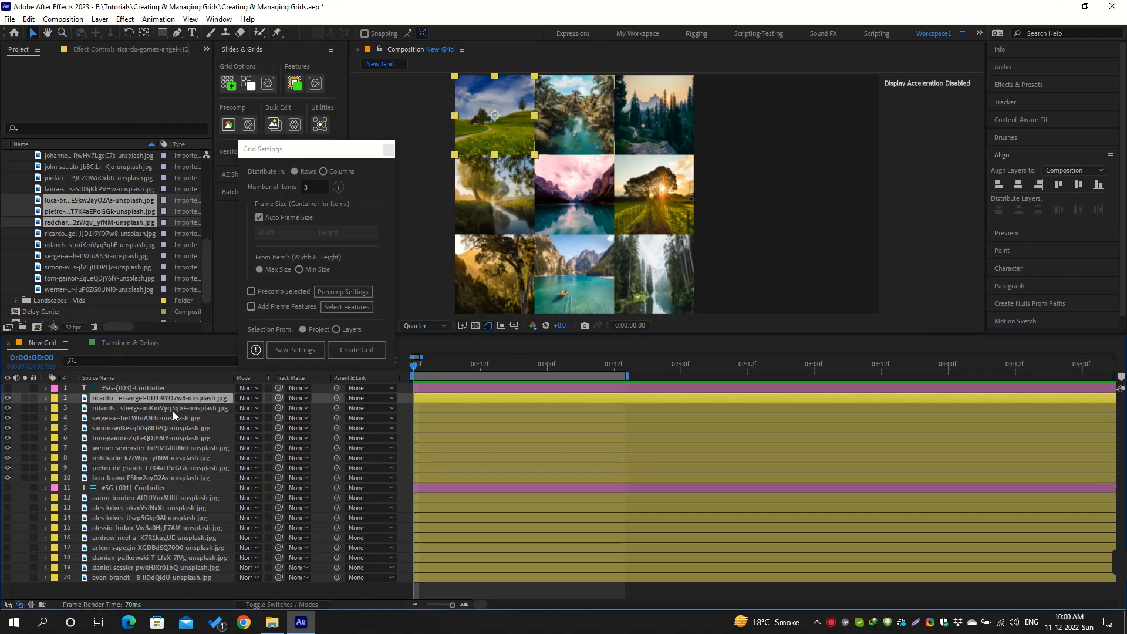
{"action": "left_click", "coordinate": [172, 408]}
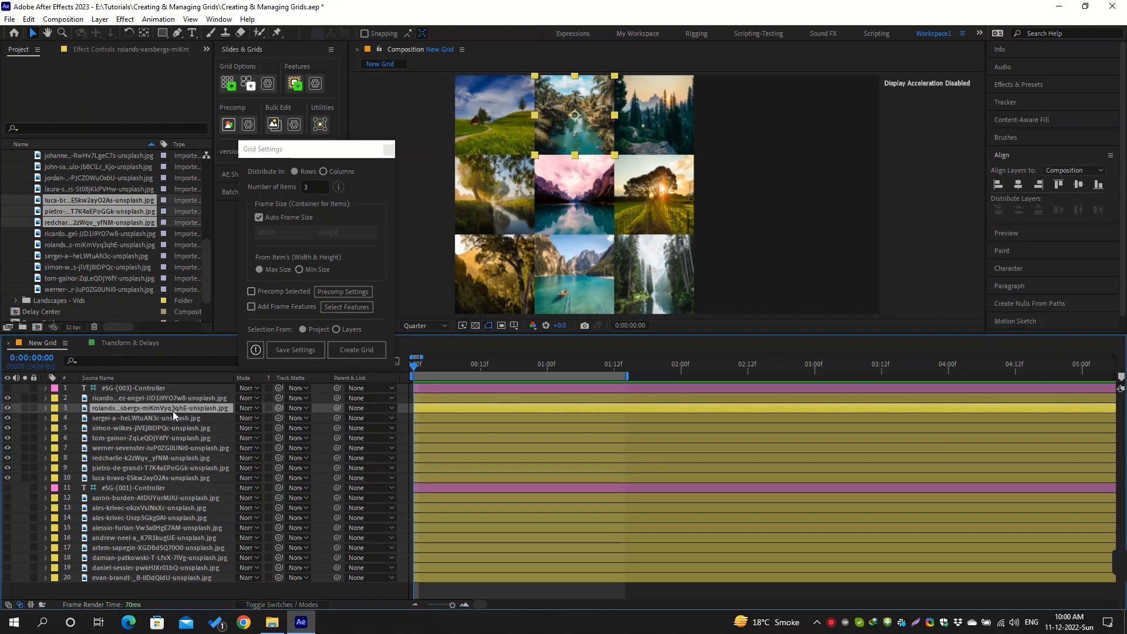
{"action": "left_click", "coordinate": [142, 498]}
{"action": "left_click", "coordinate": [142, 508], "text": "shift"}
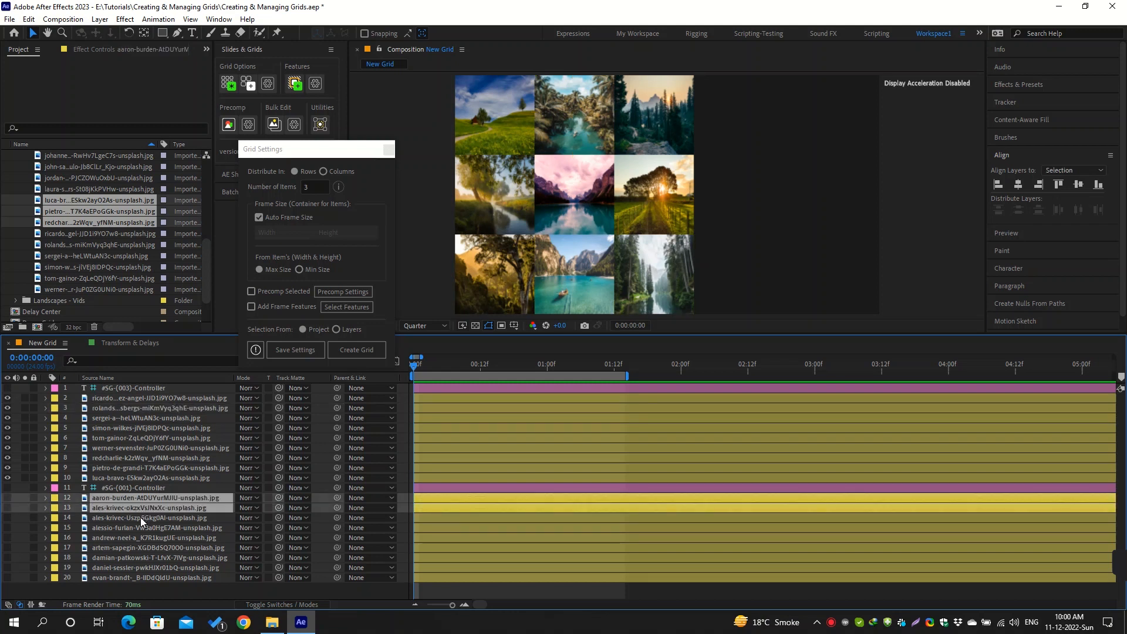
Add the current grid's first layer and the hidden grid's first three images to the current grid from Layers, duplicating layers belonging to another grid
{"action": "left_click", "coordinate": [130, 399]}
{"action": "left_click", "coordinate": [128, 498], "text": "ctrl"}
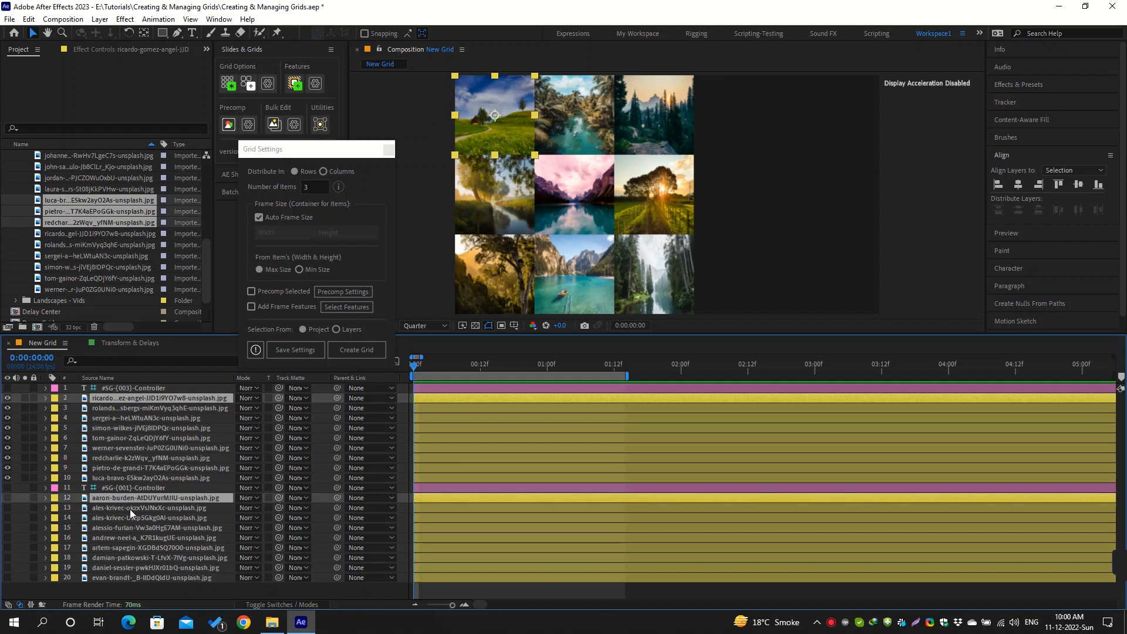
{"action": "left_click", "coordinate": [129, 508], "text": "ctrl"}
{"action": "left_click", "coordinate": [131, 516], "text": "ctrl"}
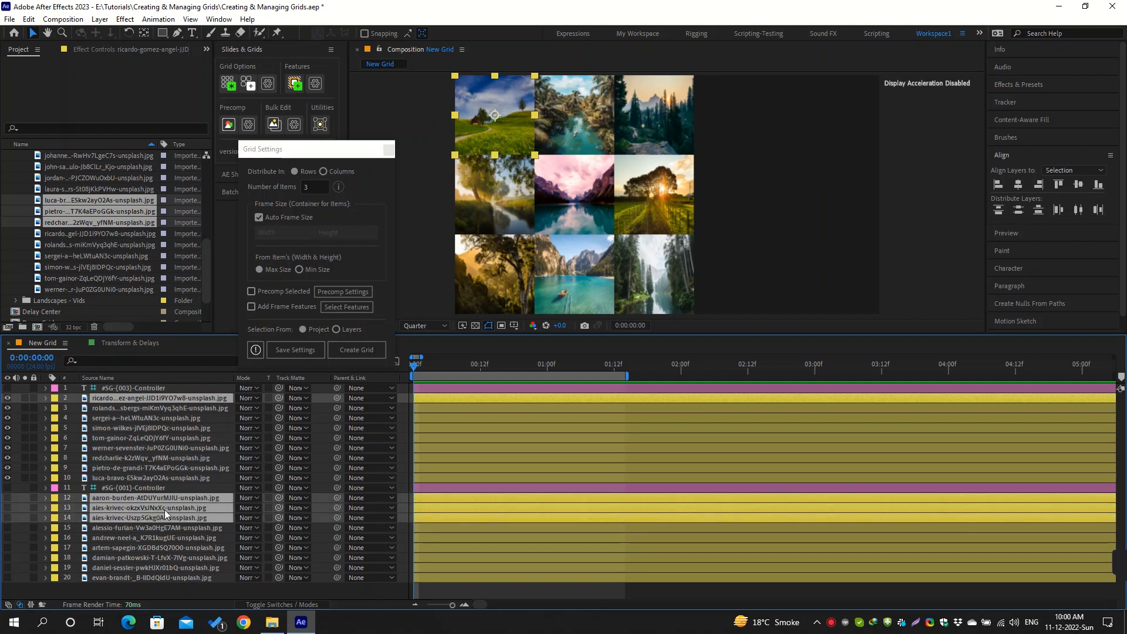
{"action": "left_click", "coordinate": [336, 329]}
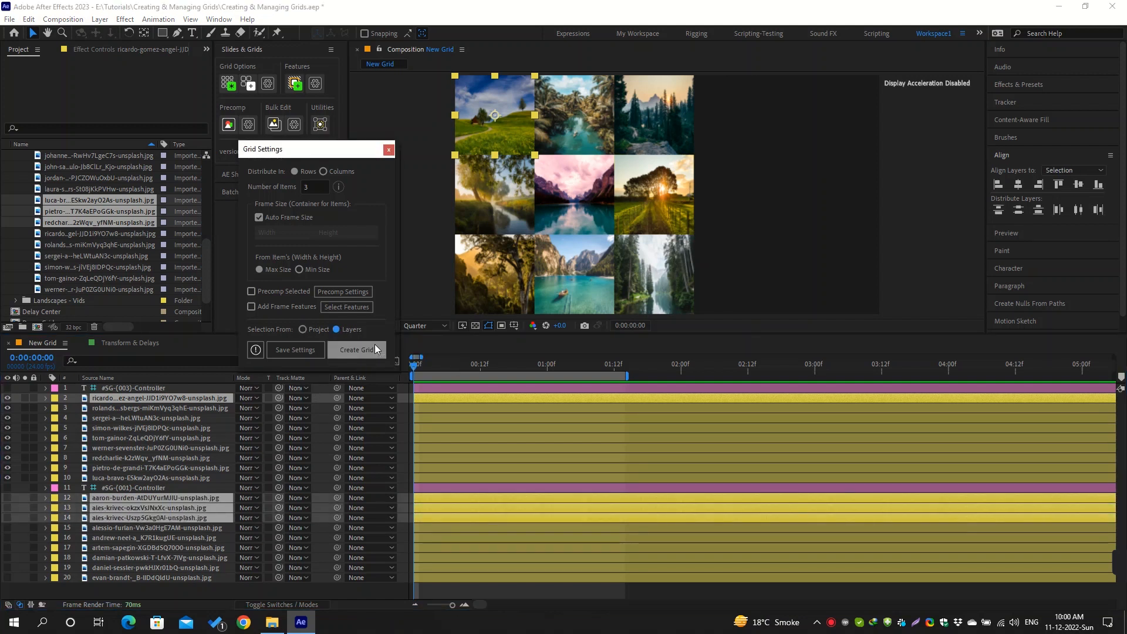
{"action": "left_click", "coordinate": [375, 346]}
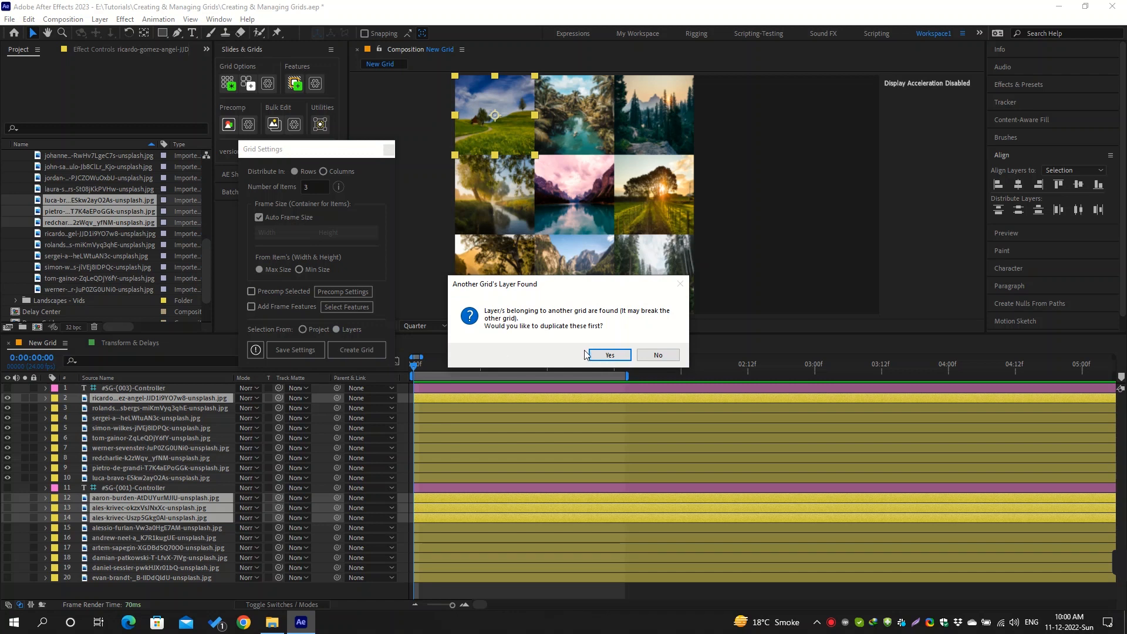
{"action": "left_click", "coordinate": [621, 355]}
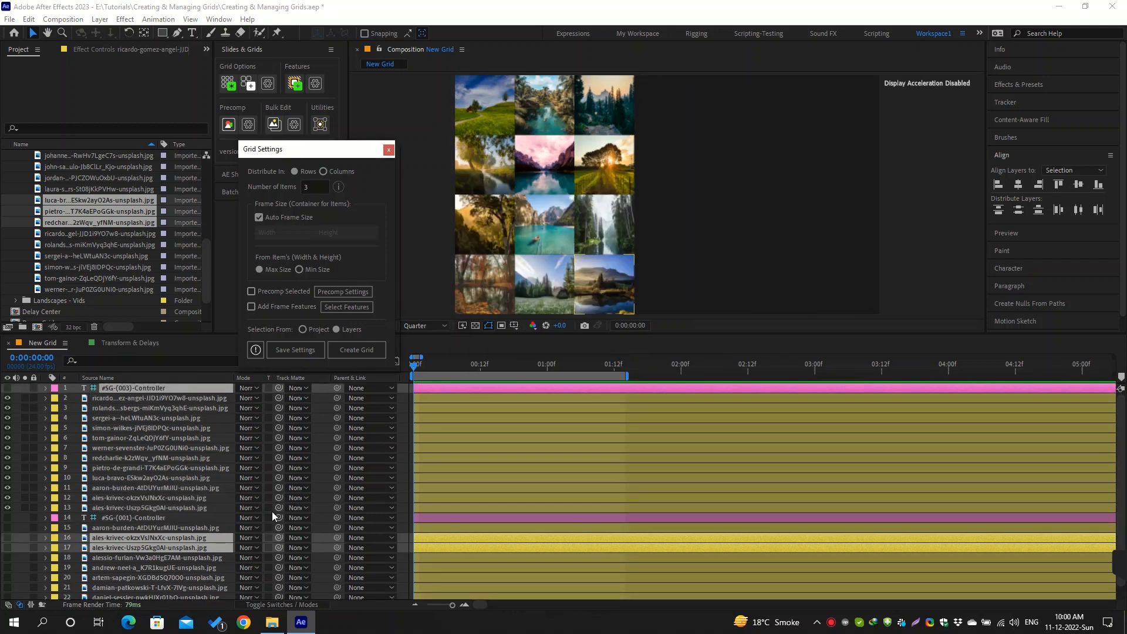
Select the three newly added image layers, delete them and undo the deletion
{"action": "left_click", "coordinate": [320, 506]}
{"action": "left_click", "coordinate": [205, 488], "text": "shift"}
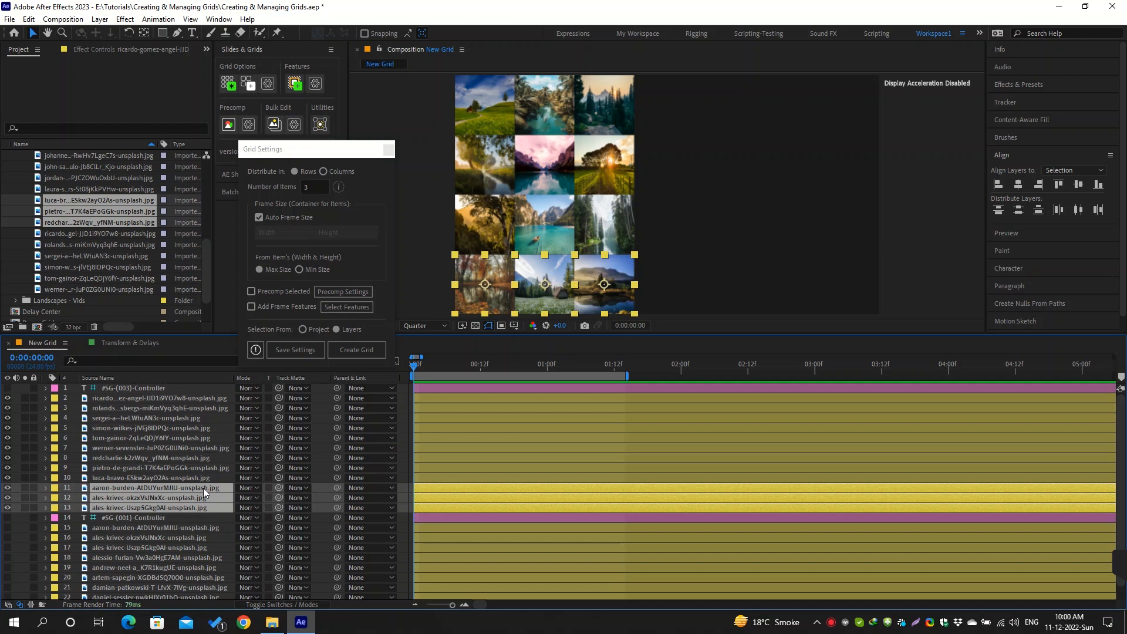
{"action": "key", "text": "Delete"}
{"action": "key", "text": "ctrl+z"}
{"action": "left_click", "coordinate": [321, 127]}
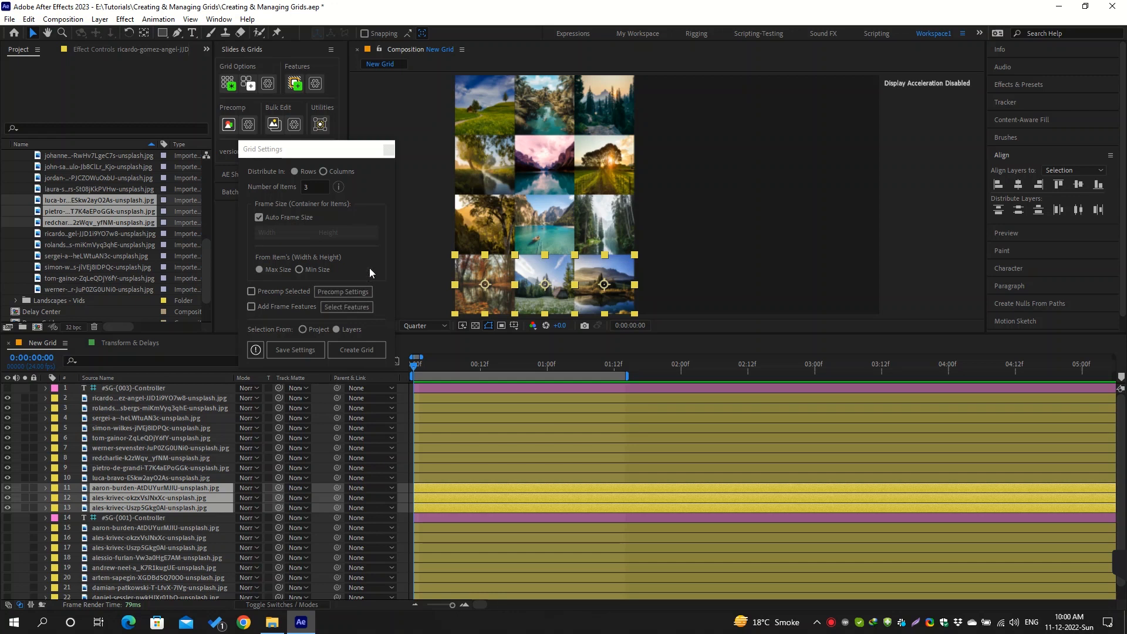
Compare Columns and Rows distribution on the current grid's controller, finishing with Distribute By set to Rows
{"action": "left_click", "coordinate": [168, 387]}
{"action": "left_click", "coordinate": [118, 48]}
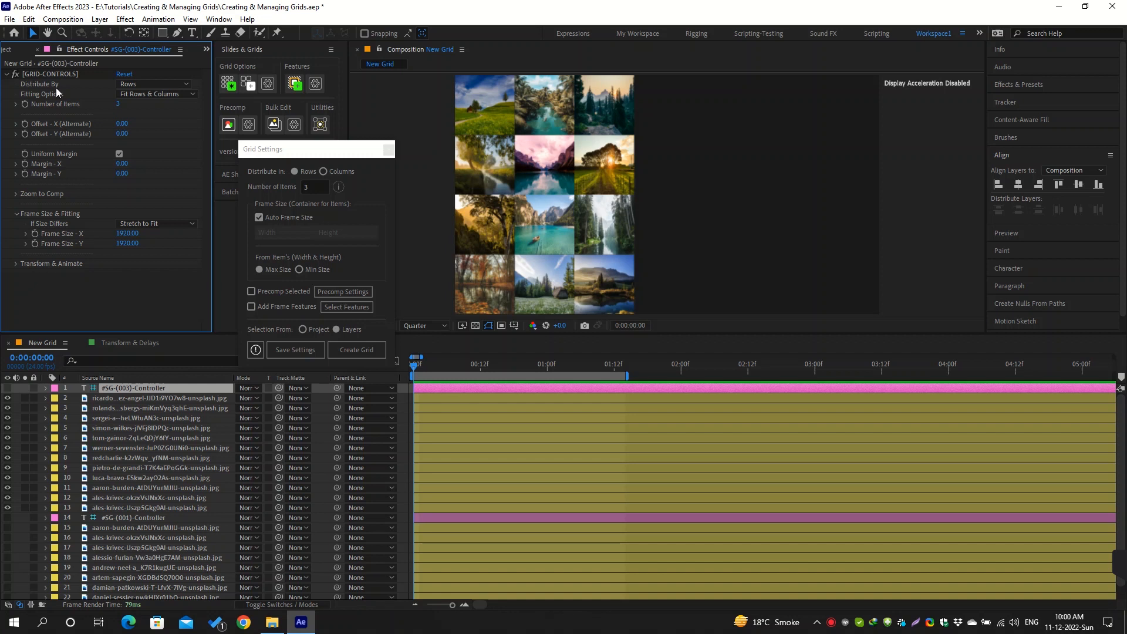
{"action": "left_click", "coordinate": [175, 84]}
{"action": "left_click", "coordinate": [178, 110]}
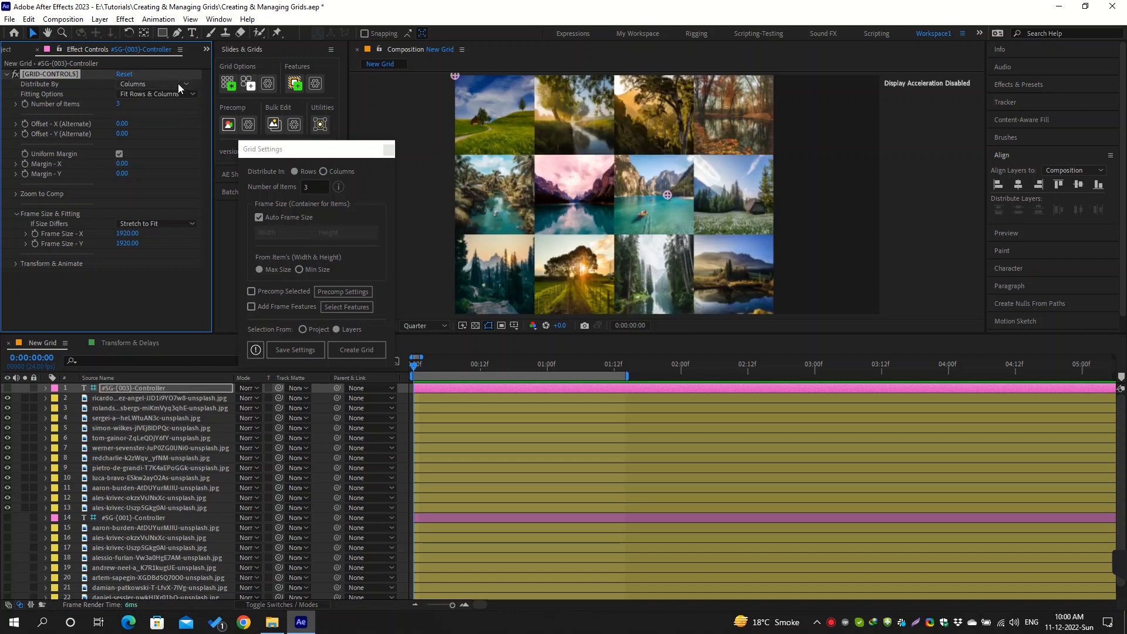
{"action": "left_click", "coordinate": [178, 83]}
{"action": "left_click", "coordinate": [176, 94]}
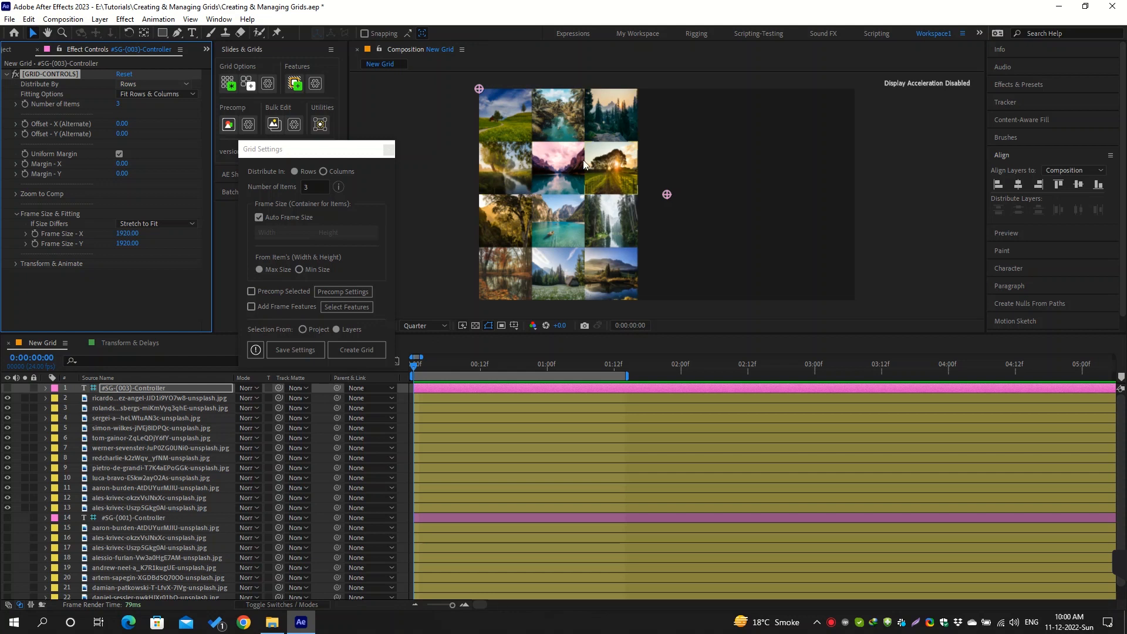
{"action": "left_click", "coordinate": [191, 86]}
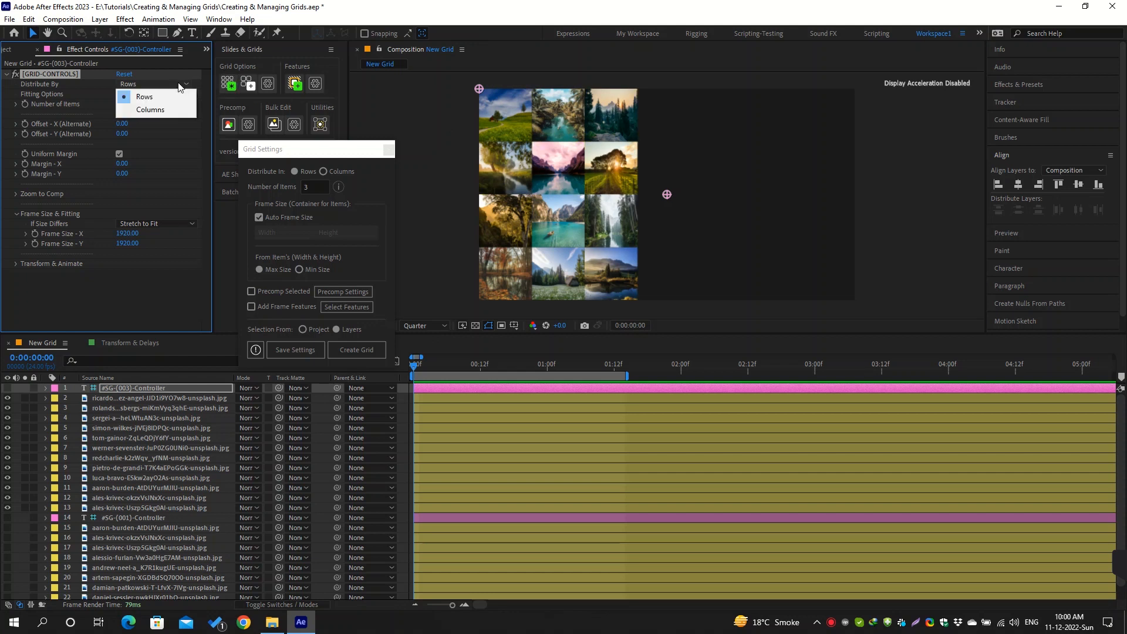
{"action": "left_click", "coordinate": [173, 108]}
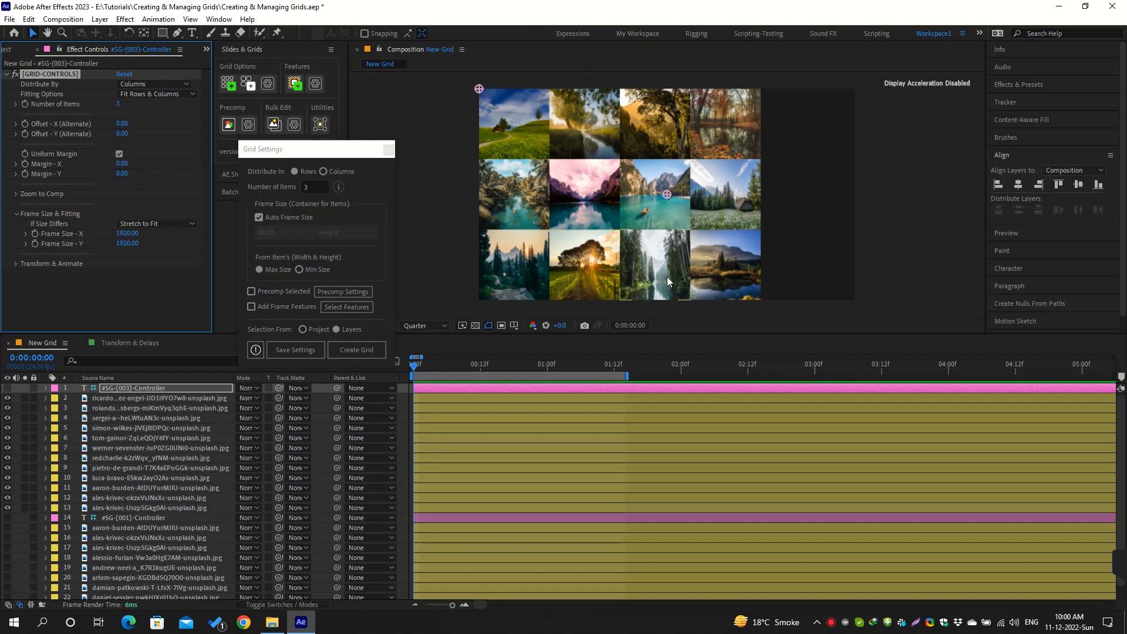
{"action": "left_click", "coordinate": [128, 86]}
{"action": "left_click", "coordinate": [156, 94]}
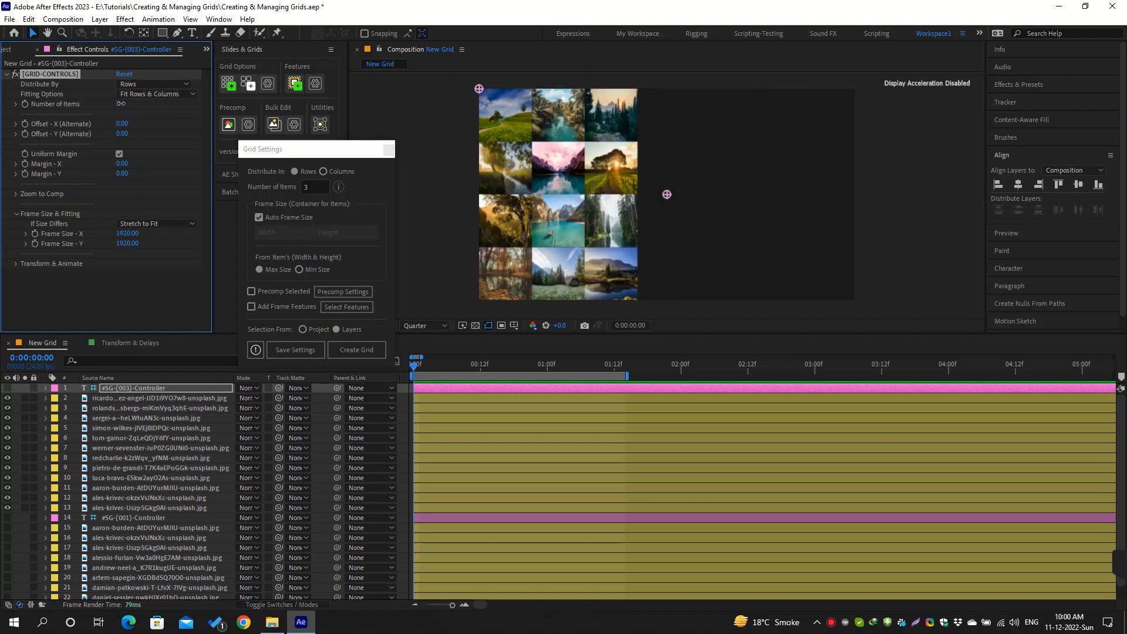
Try a different Number of Items on the controller and set it back to 3
{"action": "mouse_move", "coordinate": [119, 104]}
{"action": "left_mouse_down"}
{"action": "mouse_move", "coordinate": [180, 103]}
{"action": "mouse_move", "coordinate": [103, 97]}
{"action": "mouse_move", "coordinate": [122, 98]}
{"action": "left_mouse_up"}
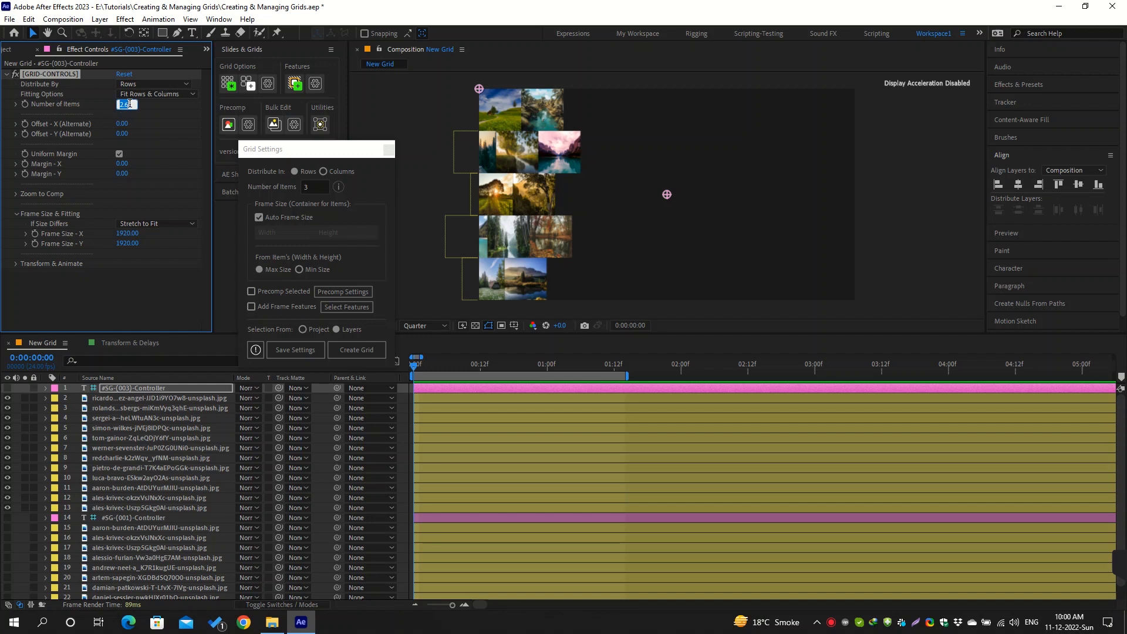
{"action": "type", "text": "3"}
{"action": "key", "text": "Return"}
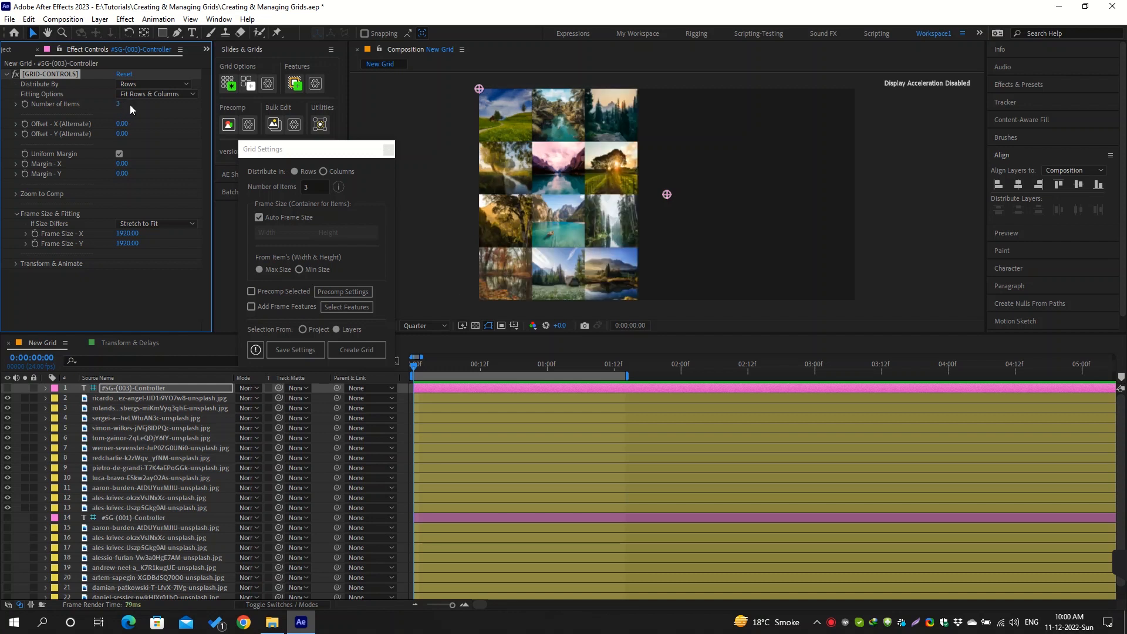
Review the controller's Fitting Options and If Size Differs choices, and set Fitting Options to Fit Rows
{"action": "left_click", "coordinate": [176, 95]}
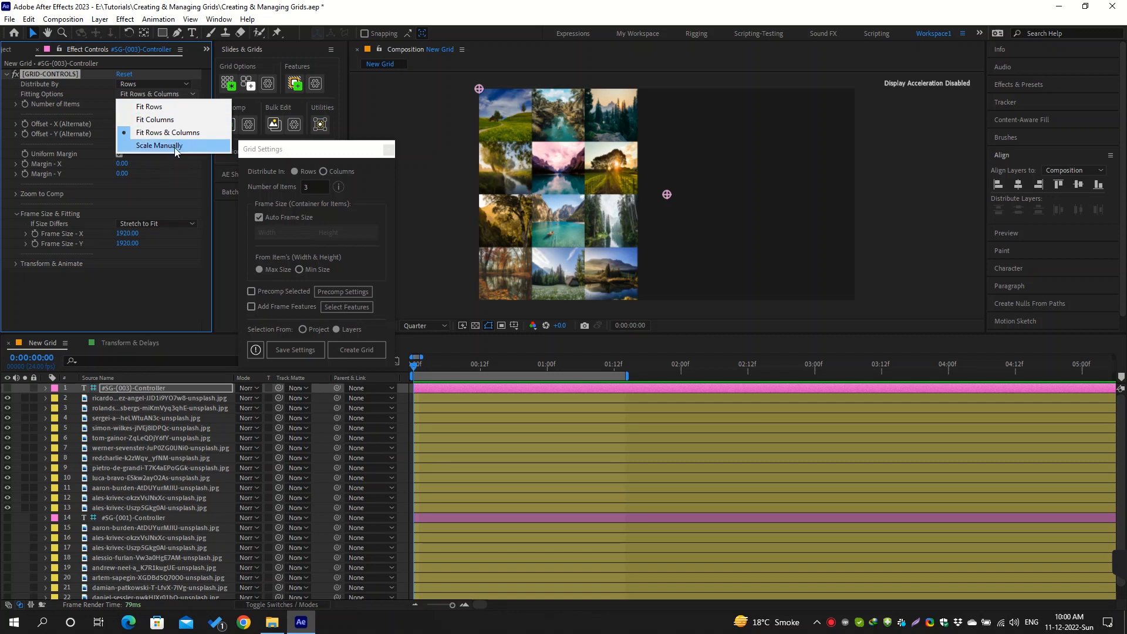
{"action": "left_click", "coordinate": [73, 223]}
{"action": "left_click", "coordinate": [134, 227]}
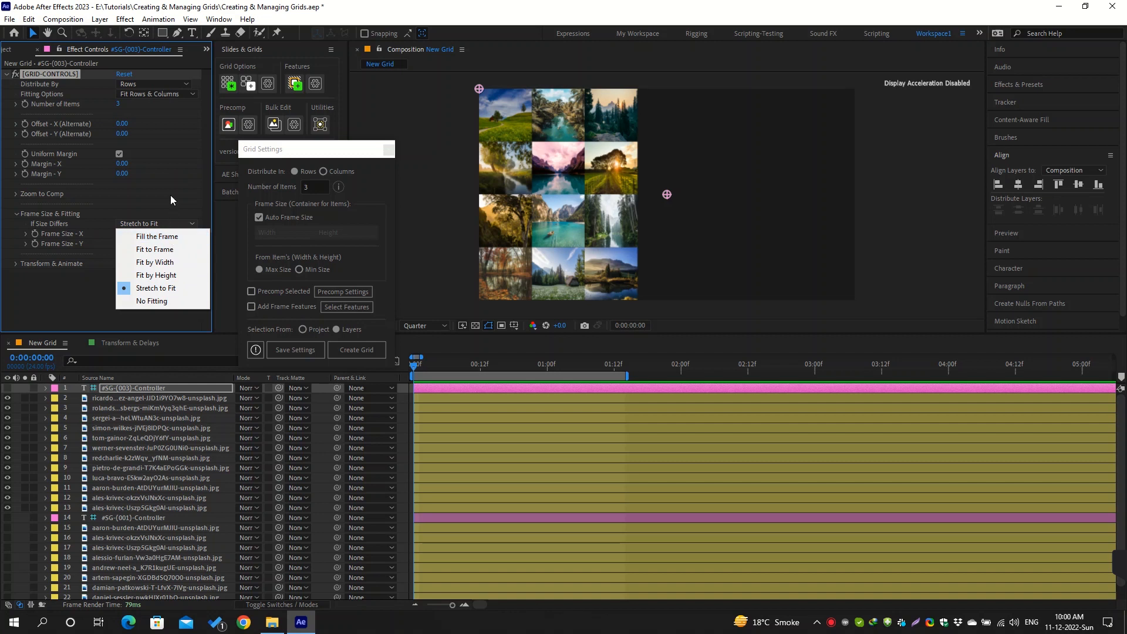
{"action": "left_click", "coordinate": [167, 121]}
{"action": "left_click", "coordinate": [185, 95]}
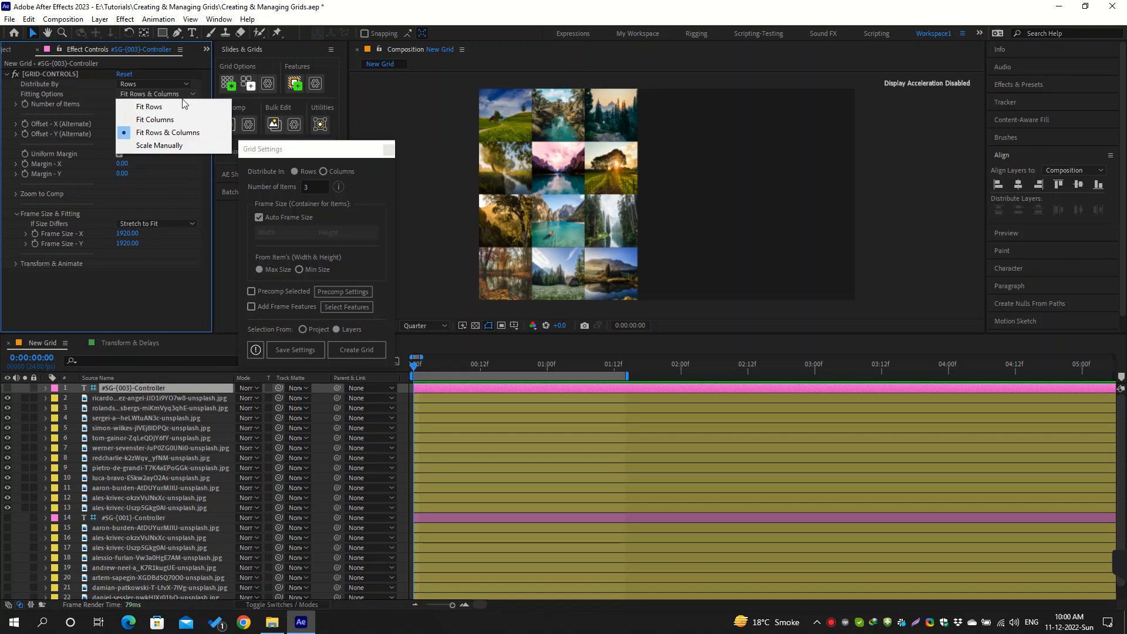
{"action": "left_click", "coordinate": [167, 104]}
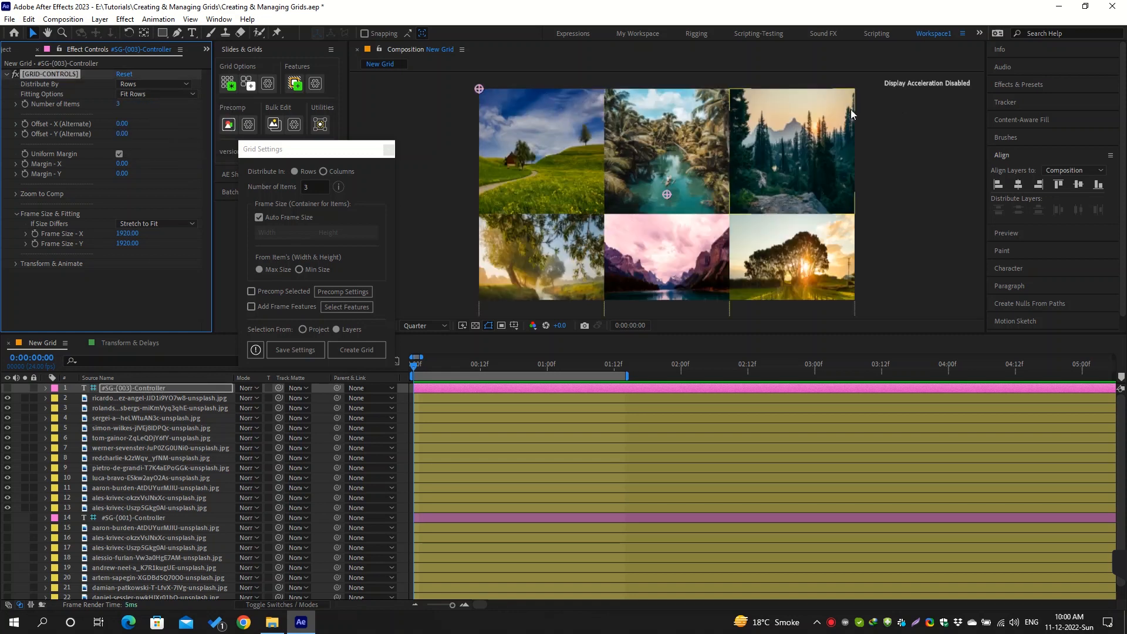
Switch the grid controller's Fitting Options to Fit Columns
{"action": "mouse_move", "coordinate": [688, 271]}
{"action": "left_mouse_down"}
{"action": "mouse_move", "coordinate": [681, 146]}
{"action": "mouse_move", "coordinate": [705, 281]}
{"action": "mouse_move", "coordinate": [691, 269]}
{"action": "left_mouse_up"}
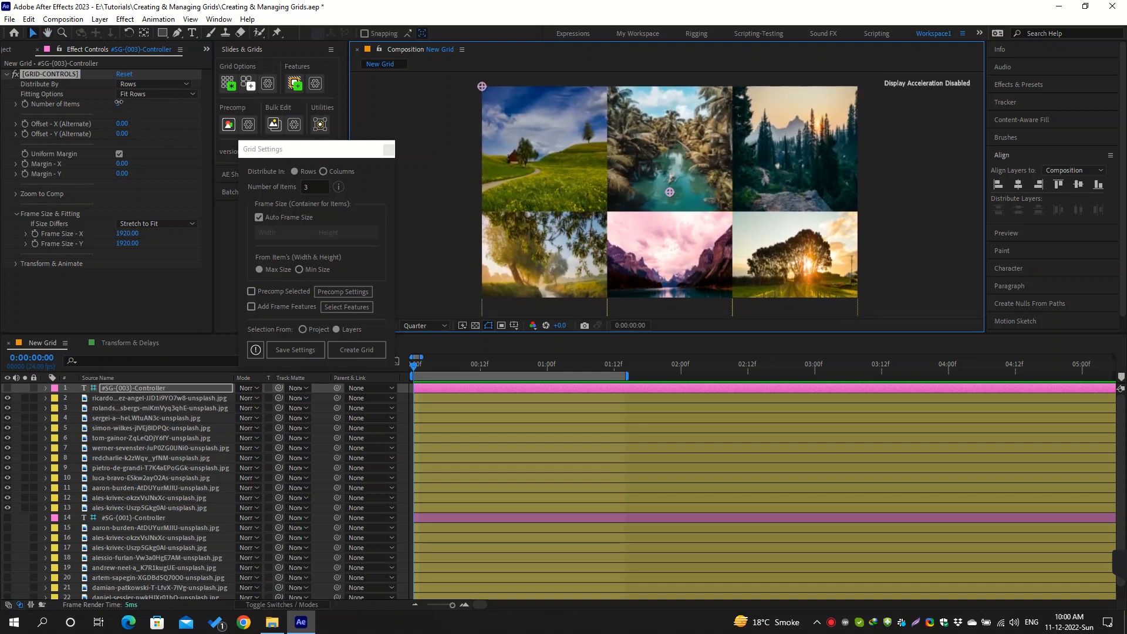
{"action": "mouse_move", "coordinate": [118, 103]}
{"action": "left_mouse_down"}
{"action": "mouse_move", "coordinate": [137, 102]}
{"action": "mouse_move", "coordinate": [119, 106]}
{"action": "left_mouse_up"}
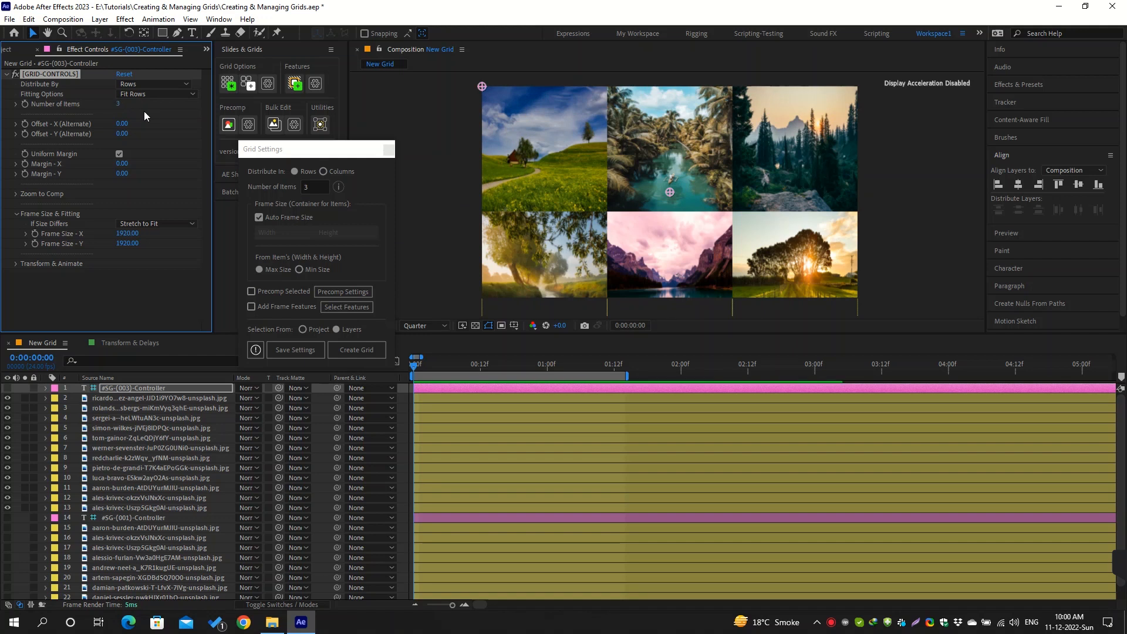
{"action": "left_click", "coordinate": [167, 93]}
{"action": "left_click", "coordinate": [188, 118]}
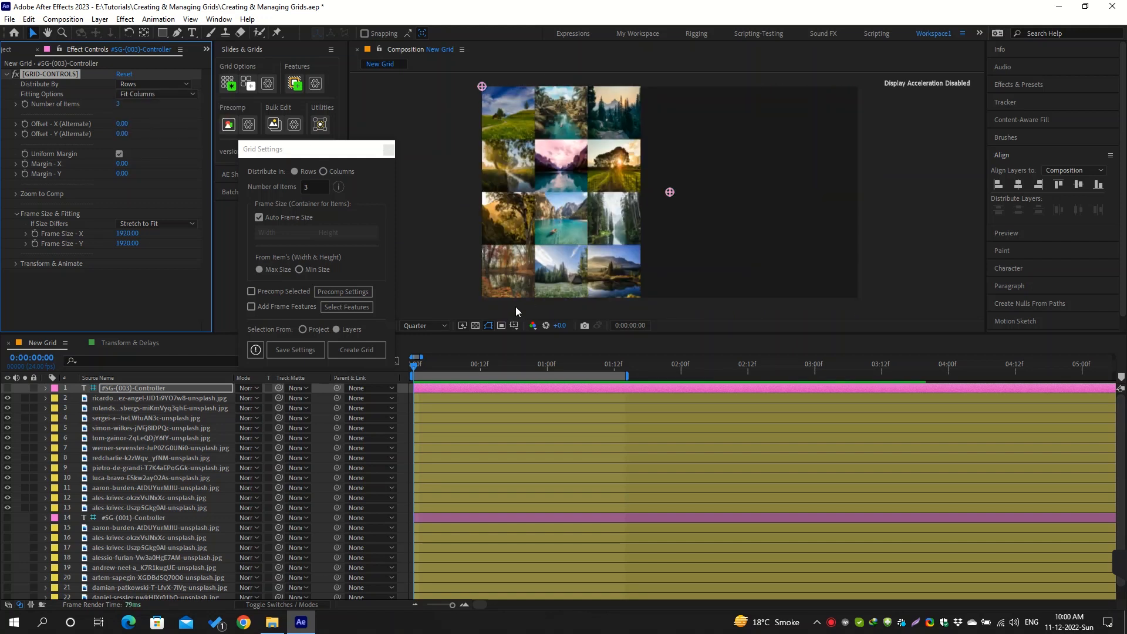
{"action": "left_click", "coordinate": [581, 304]}
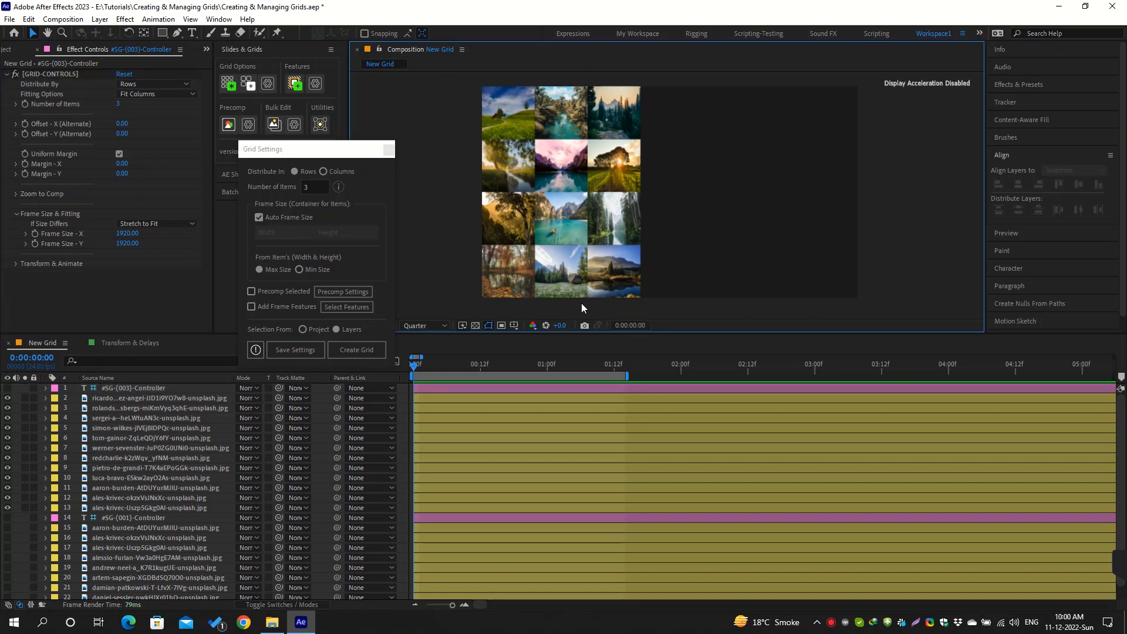
Try widening Frame Size - X to about 5470, then restore it to 1920
{"action": "left_click_drag", "start_coordinate": [128, 233], "coordinate": [337, 229]}
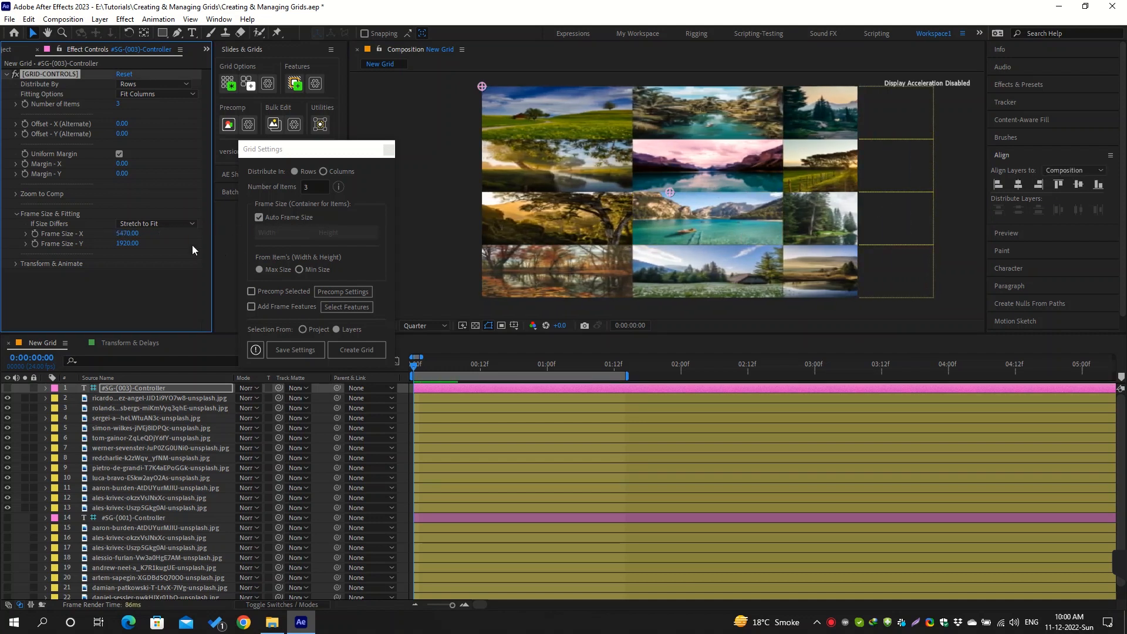
{"action": "left_click", "coordinate": [131, 233]}
{"action": "type", "text": "1920"}
{"action": "key", "text": "Return"}
Set Fitting Options to Fit Rows & Columns and try a different Number of Items, ending at 3
{"action": "left_click", "coordinate": [156, 94]}
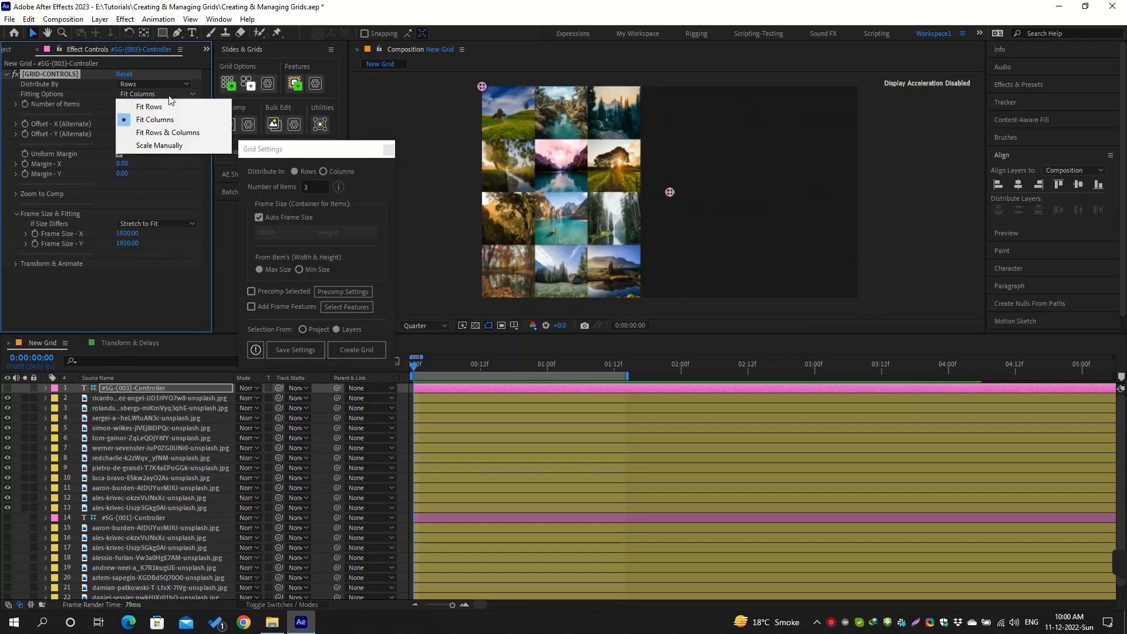
{"action": "left_click", "coordinate": [189, 133]}
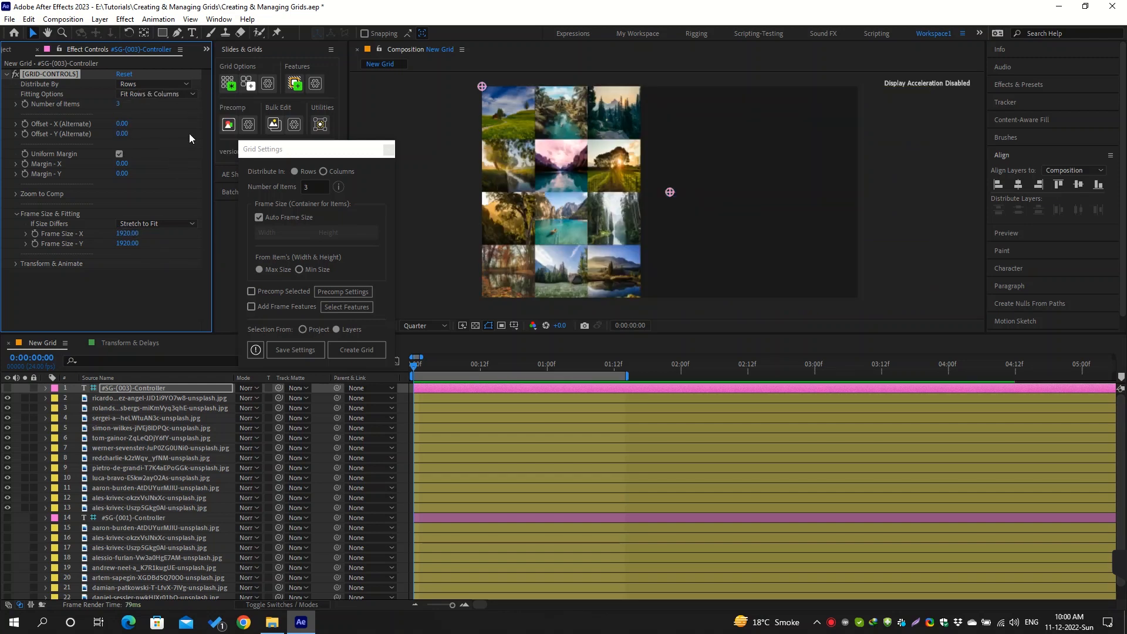
{"action": "left_click", "coordinate": [120, 104]}
{"action": "type", "text": "5"}
{"action": "key", "text": "Return"}
{"action": "mouse_move", "coordinate": [118, 103]}
{"action": "left_mouse_down"}
{"action": "mouse_move", "coordinate": [108, 106]}
{"action": "mouse_move", "coordinate": [122, 109]}
{"action": "left_mouse_up"}
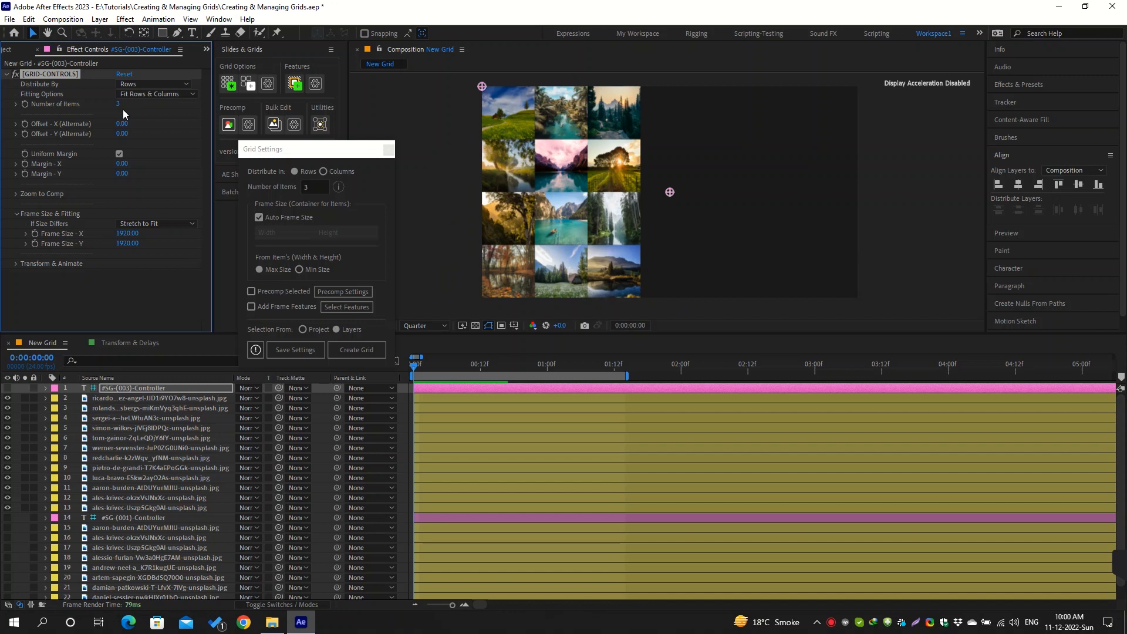
Try a frame size of about 5230 by 2710, then set Frame Size - X and Y back to 1920
{"action": "left_click_drag", "start_coordinate": [128, 233], "coordinate": [335, 226]}
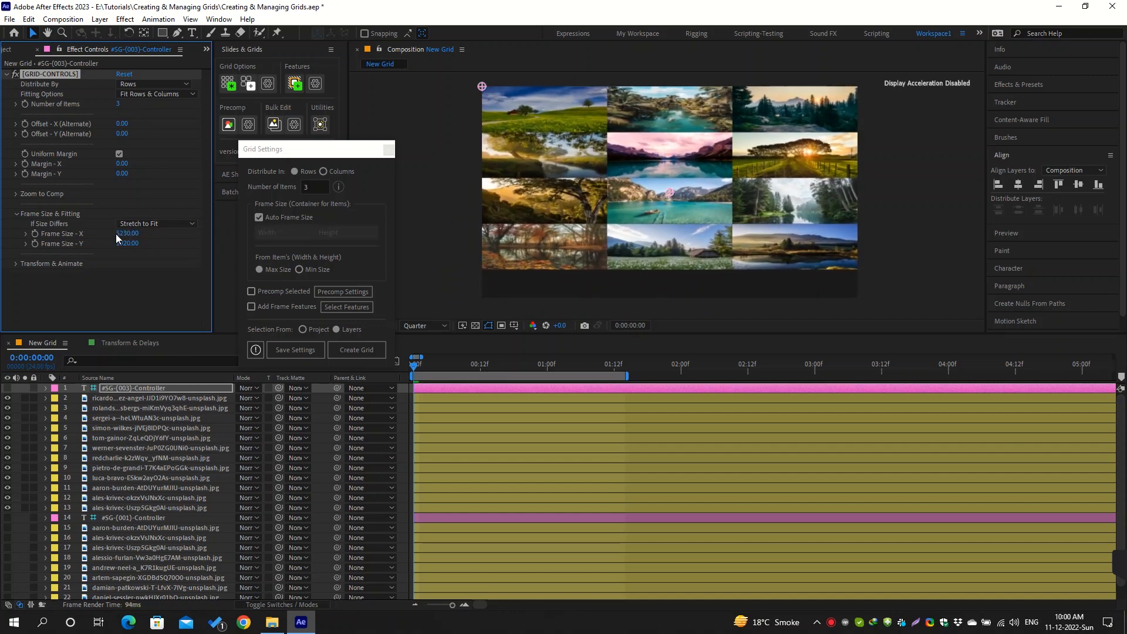
{"action": "left_click_drag", "start_coordinate": [120, 243], "coordinate": [173, 247]}
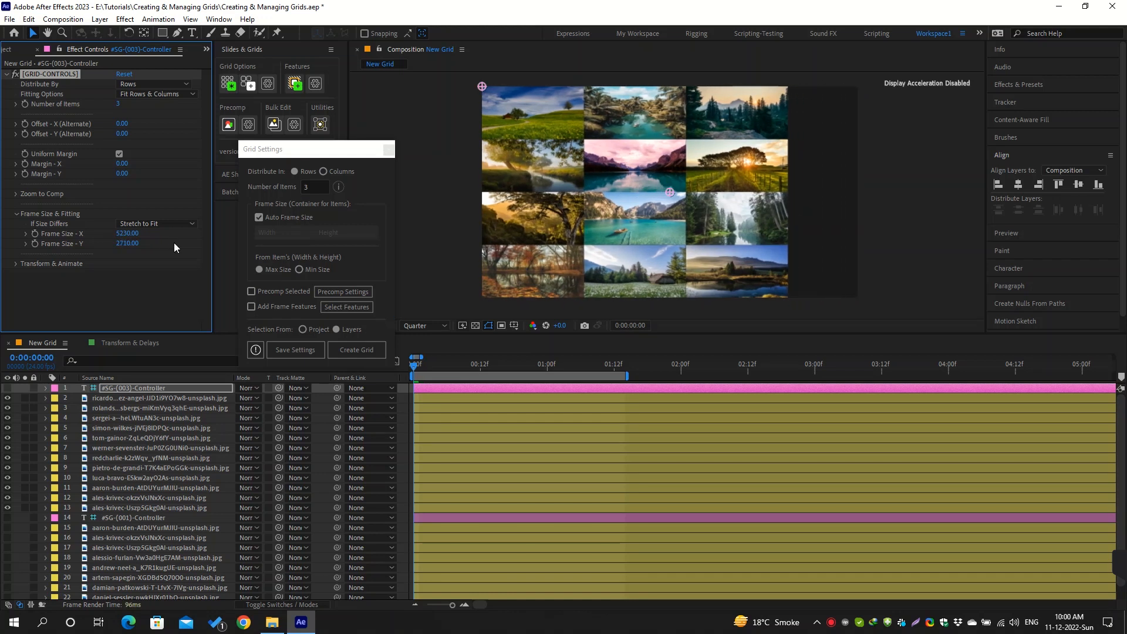
{"action": "left_click", "coordinate": [128, 234]}
{"action": "type", "text": "1920"}
{"action": "key", "text": "Tab"}
{"action": "type", "text": "1920"}
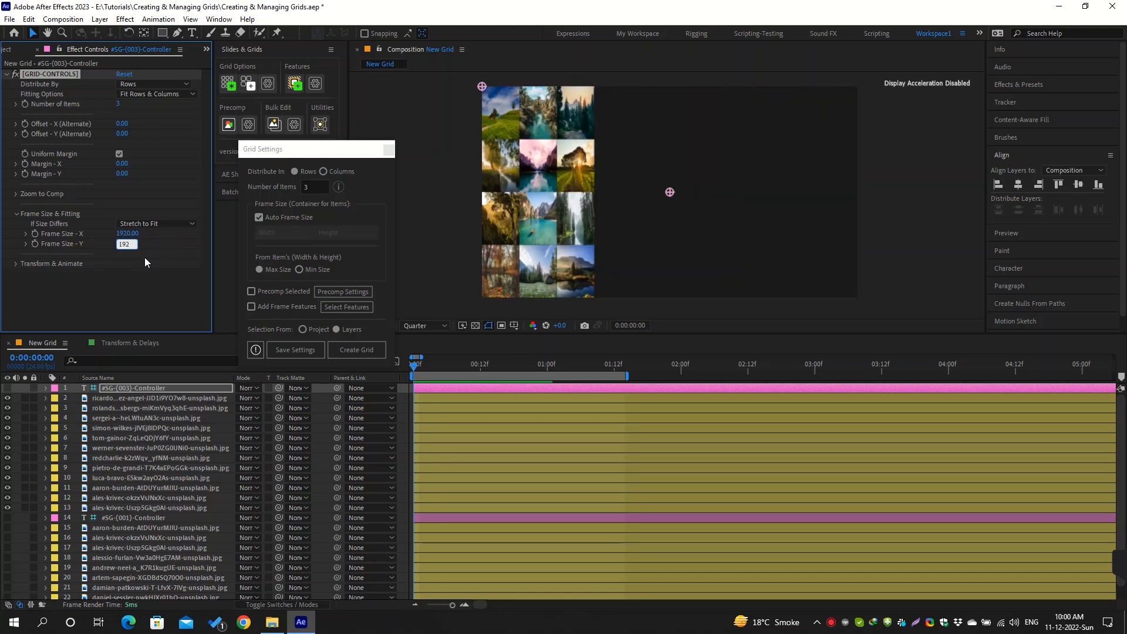
{"action": "left_click", "coordinate": [145, 257]}
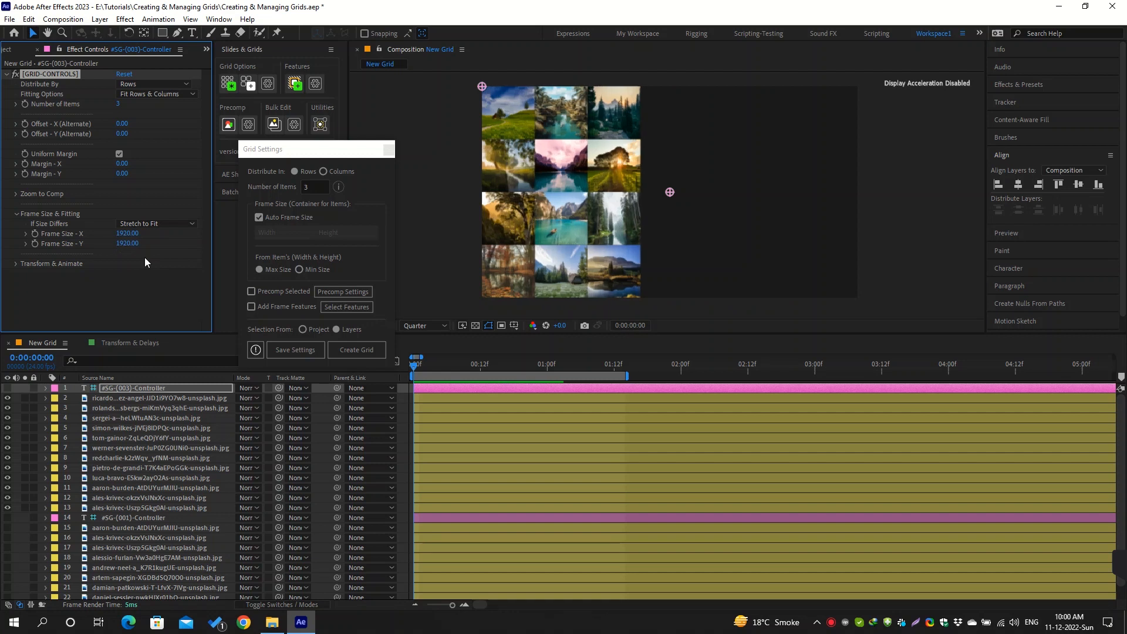
Try an alternate X offset of 48 and a grid scale of about 125, and undo the changes
{"action": "left_click_drag", "start_coordinate": [122, 123], "coordinate": [153, 123]}
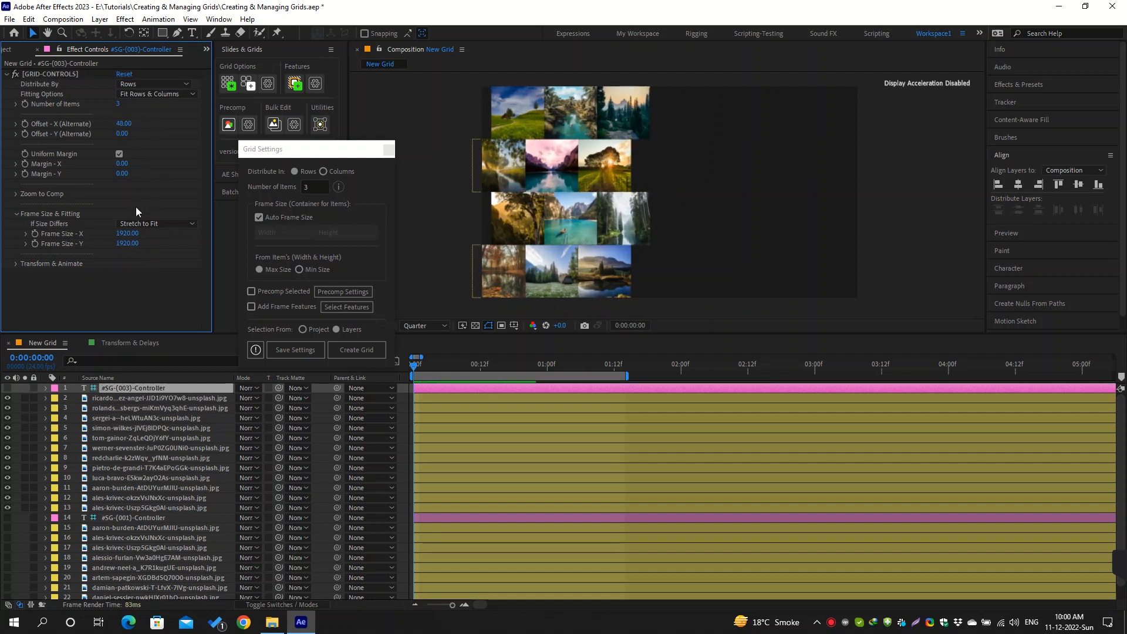
{"action": "left_click", "coordinate": [15, 263]}
{"action": "scroll", "coordinate": [85, 287], "scroll_direction": "down", "scroll_amount": 3}
{"action": "left_click_drag", "start_coordinate": [122, 275], "coordinate": [136, 269]}
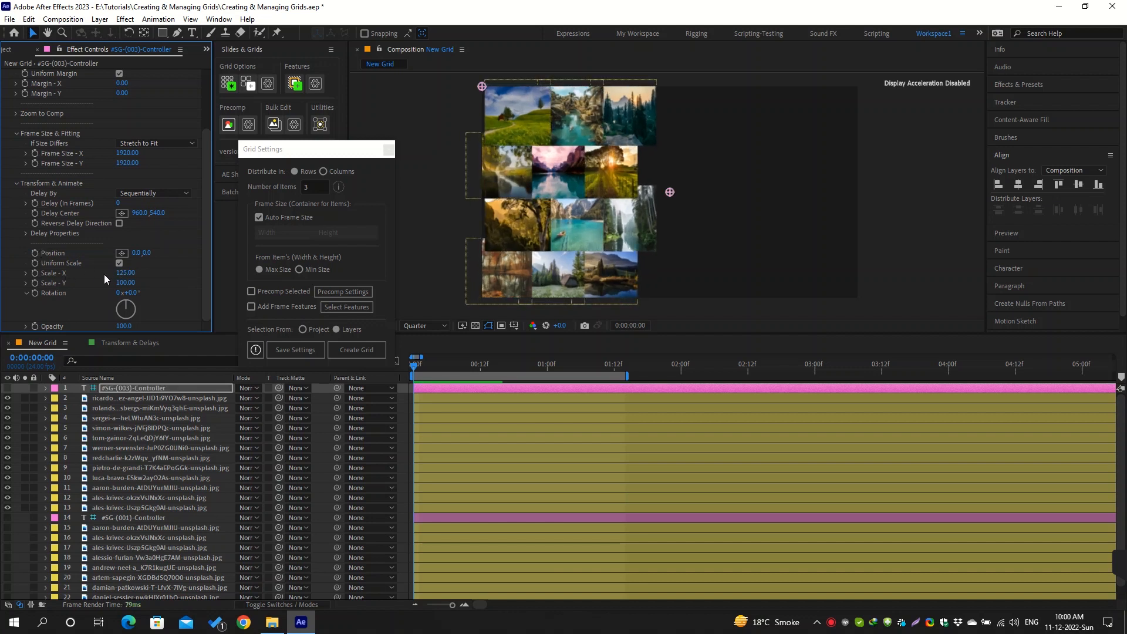
{"action": "key", "text": "ctrl+z"}
{"action": "key", "text": "ctrl+z"}
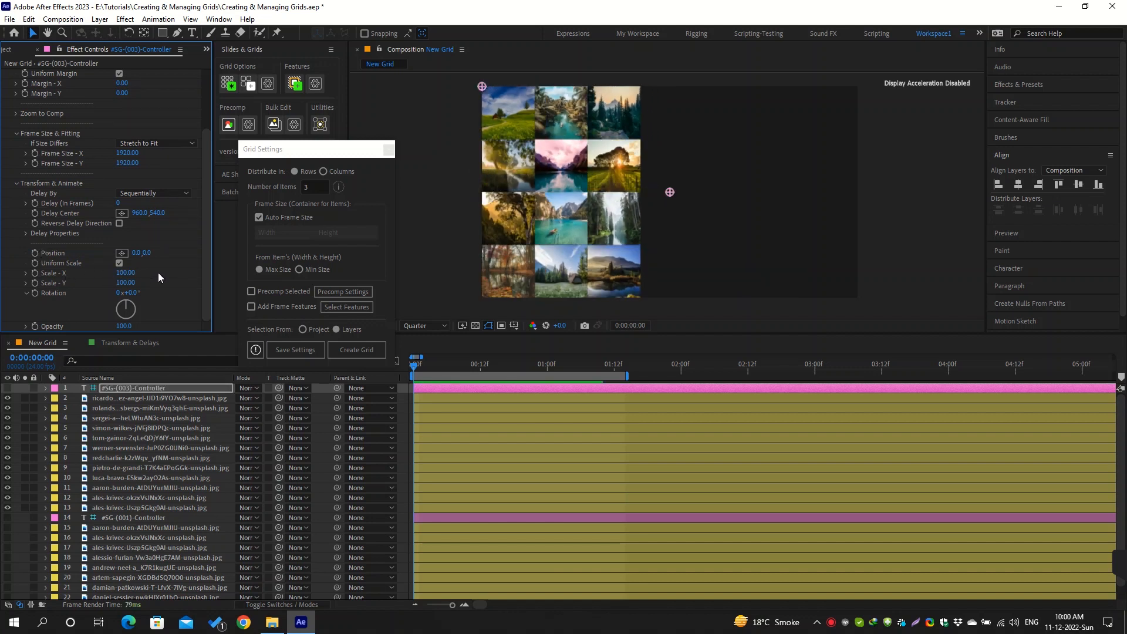
Set the controller's Fitting Options to Scale Manually and select the first image of the grid in the composition
{"action": "scroll", "coordinate": [159, 273], "scroll_direction": "up", "scroll_amount": 3}
{"action": "left_click", "coordinate": [174, 94]}
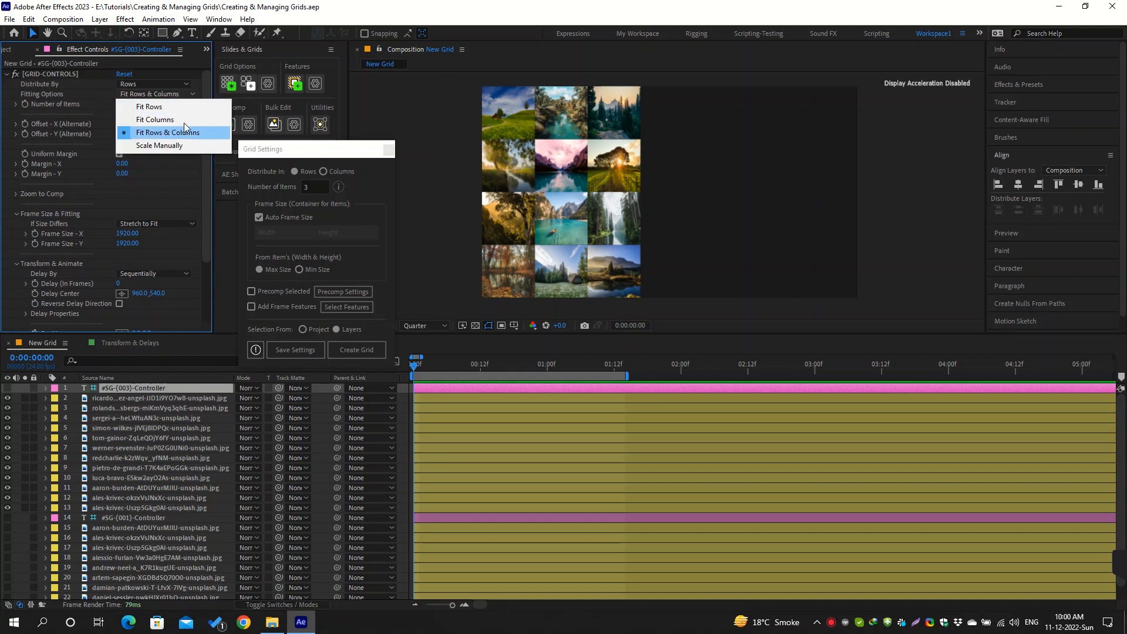
{"action": "left_click", "coordinate": [177, 145]}
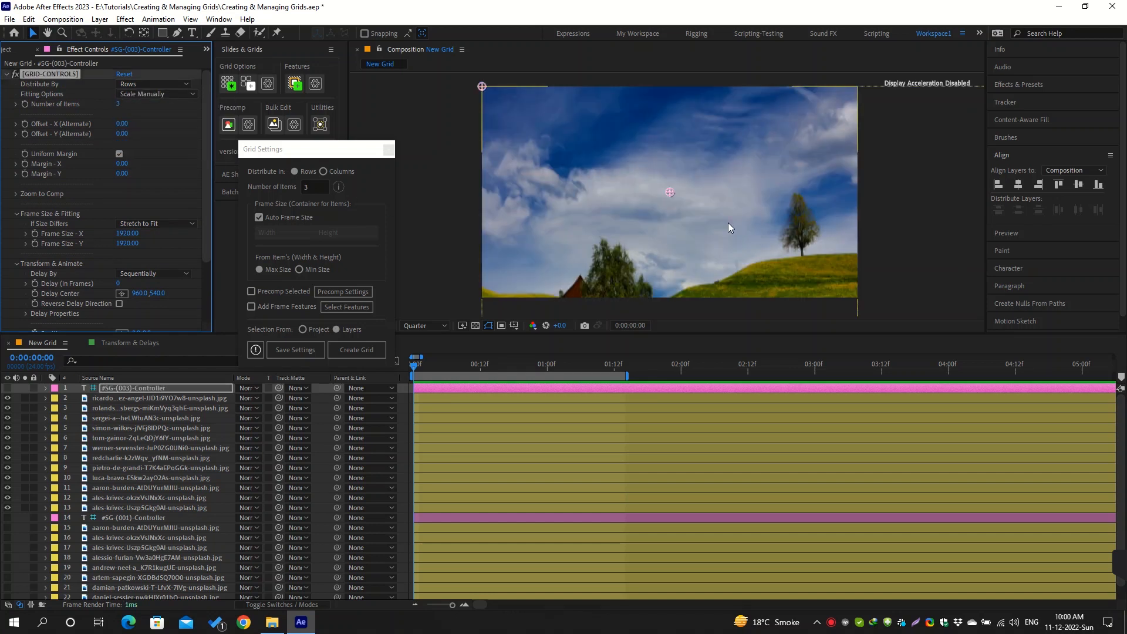
{"action": "scroll", "coordinate": [728, 223], "scroll_direction": "down", "scroll_amount": 1}
{"action": "left_click_drag", "start_coordinate": [728, 223], "coordinate": [695, 199]}
{"action": "key", "text": "v"}
{"action": "left_click", "coordinate": [695, 200]}
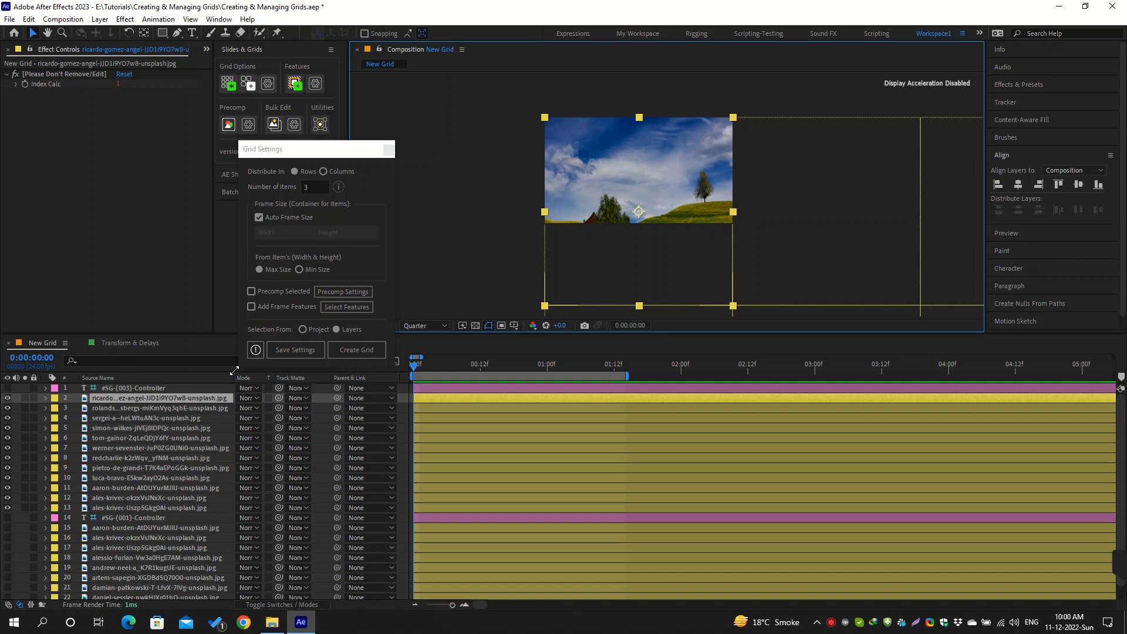
Try No Fitting for If Size Differs on the current grid's controller, then return it to Stretch to Fit
{"action": "left_click", "coordinate": [203, 387]}
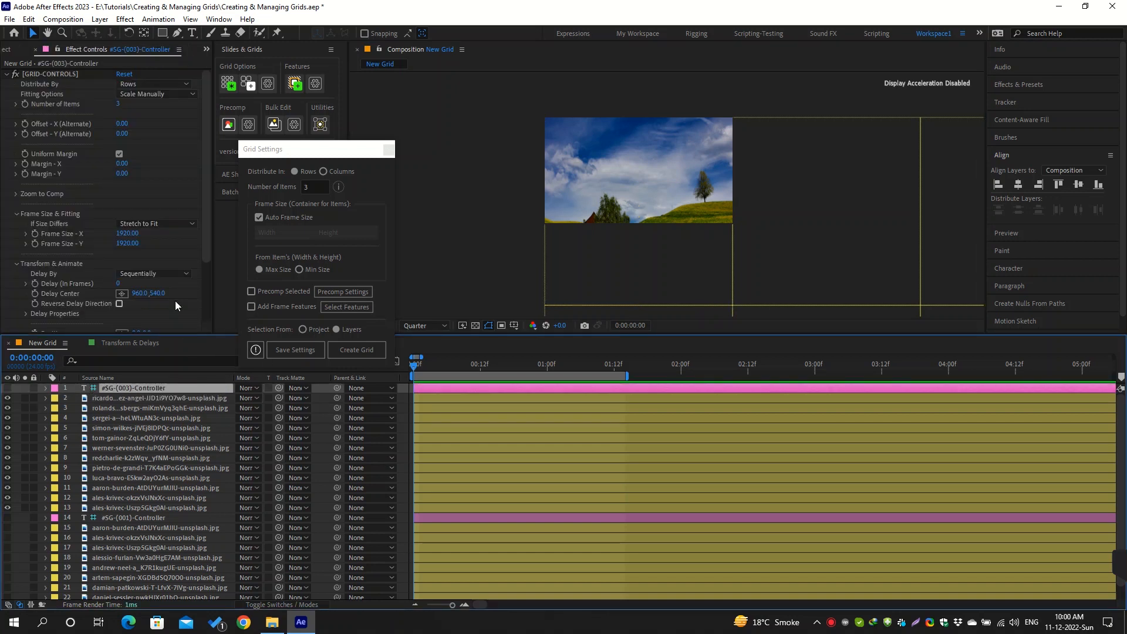
{"action": "left_click", "coordinate": [172, 225]}
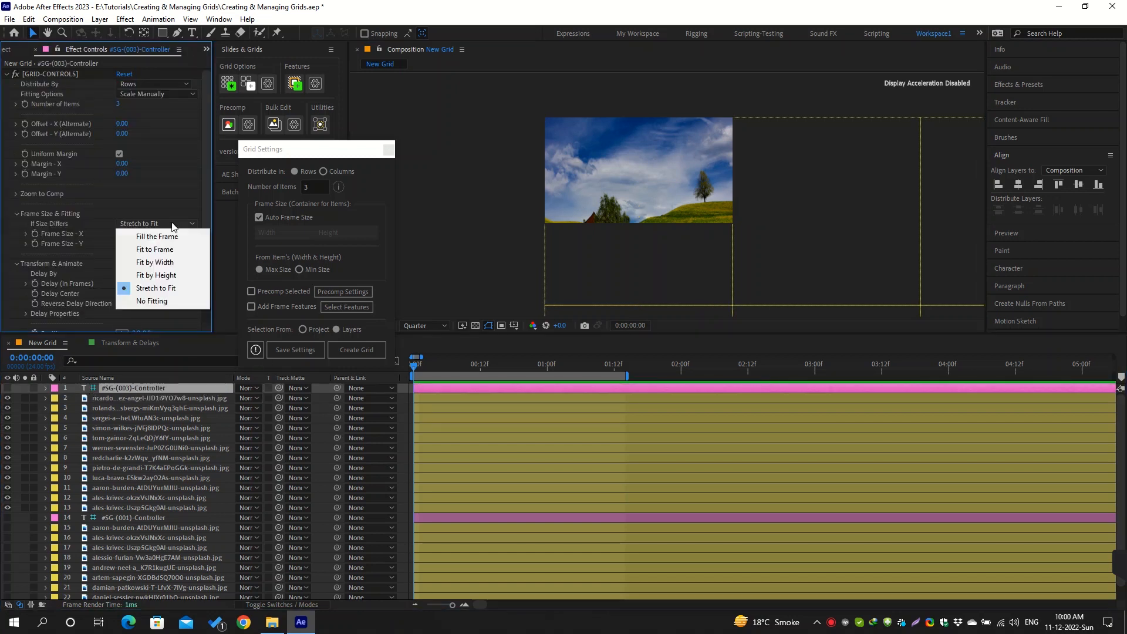
{"action": "left_click", "coordinate": [159, 301]}
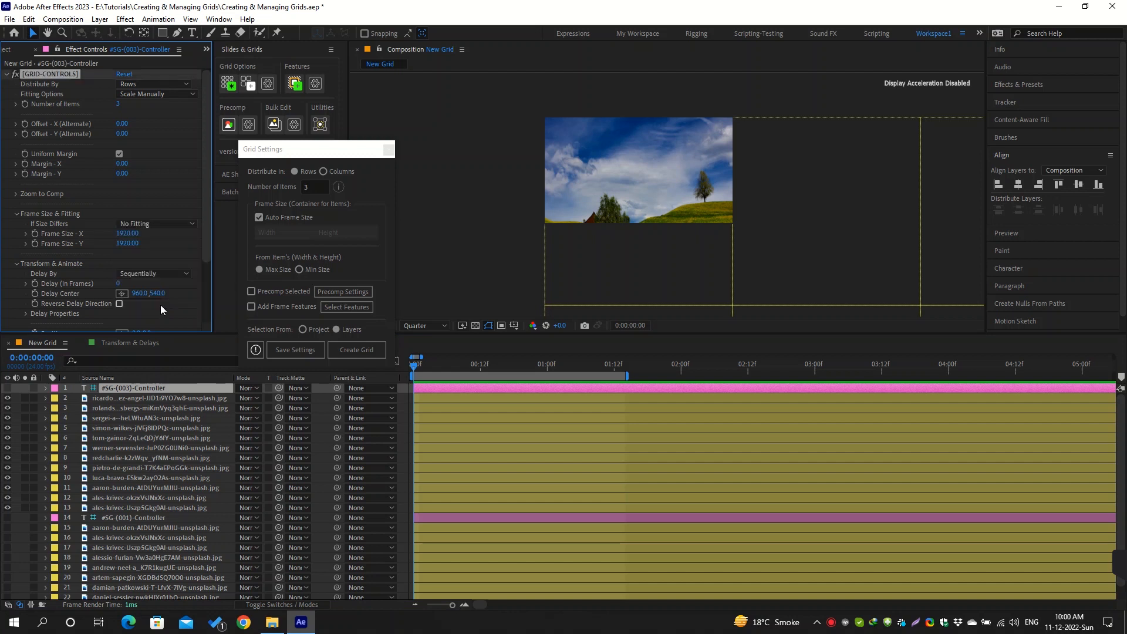
{"action": "left_click", "coordinate": [170, 224]}
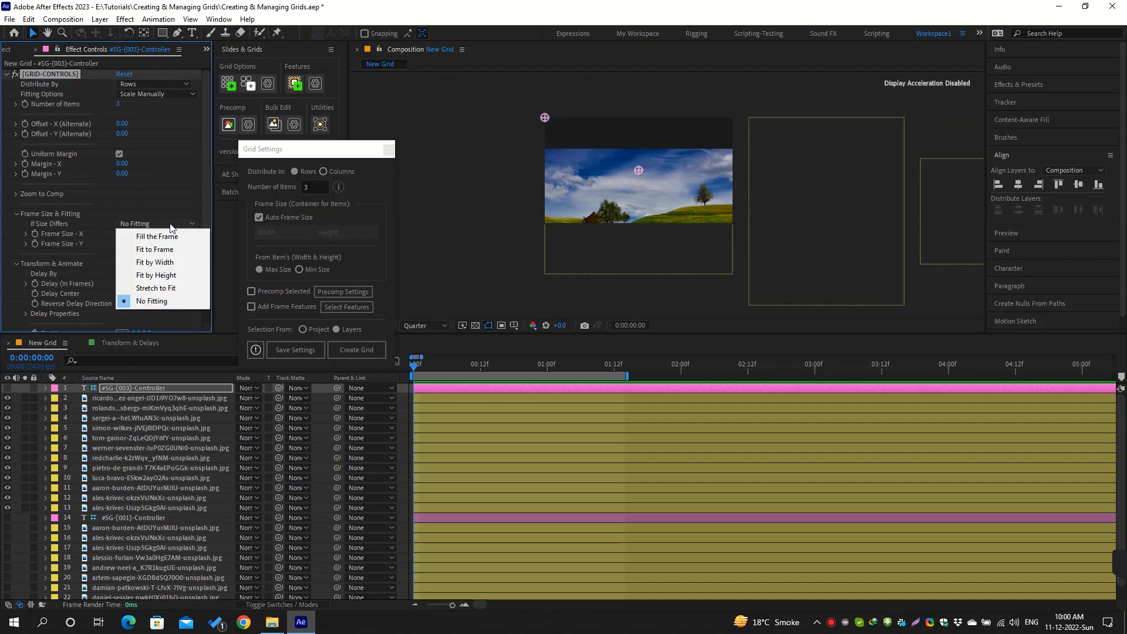
{"action": "left_click", "coordinate": [180, 288]}
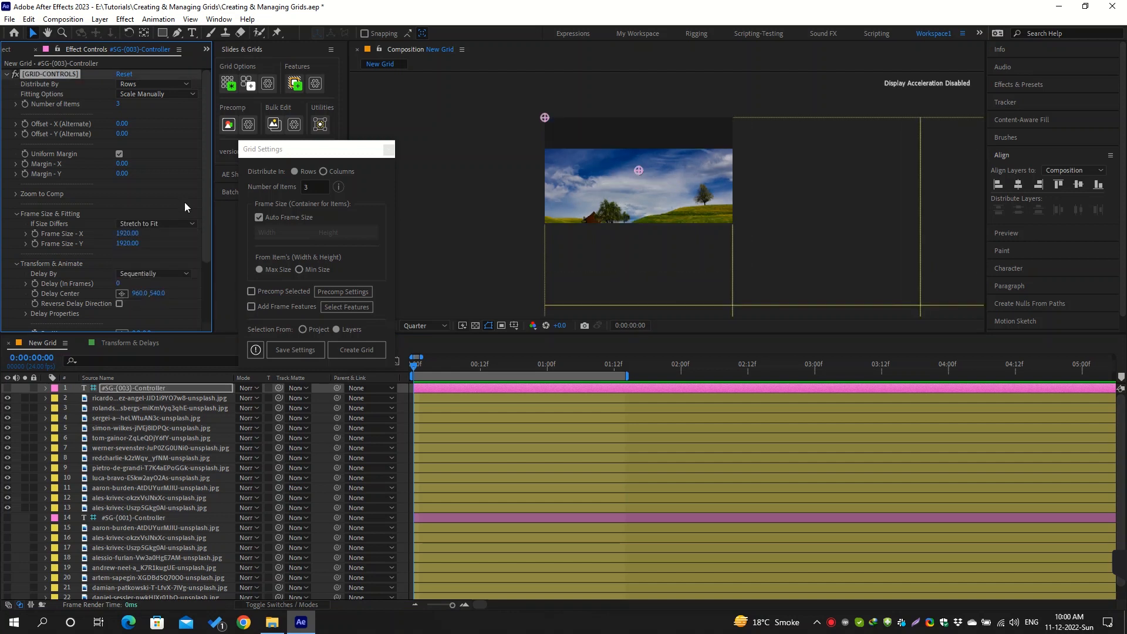
Set the controller's Fitting Options to Fit Columns and fit the whole composition in the viewer
{"action": "left_click", "coordinate": [171, 96]}
{"action": "left_click", "coordinate": [179, 120]}
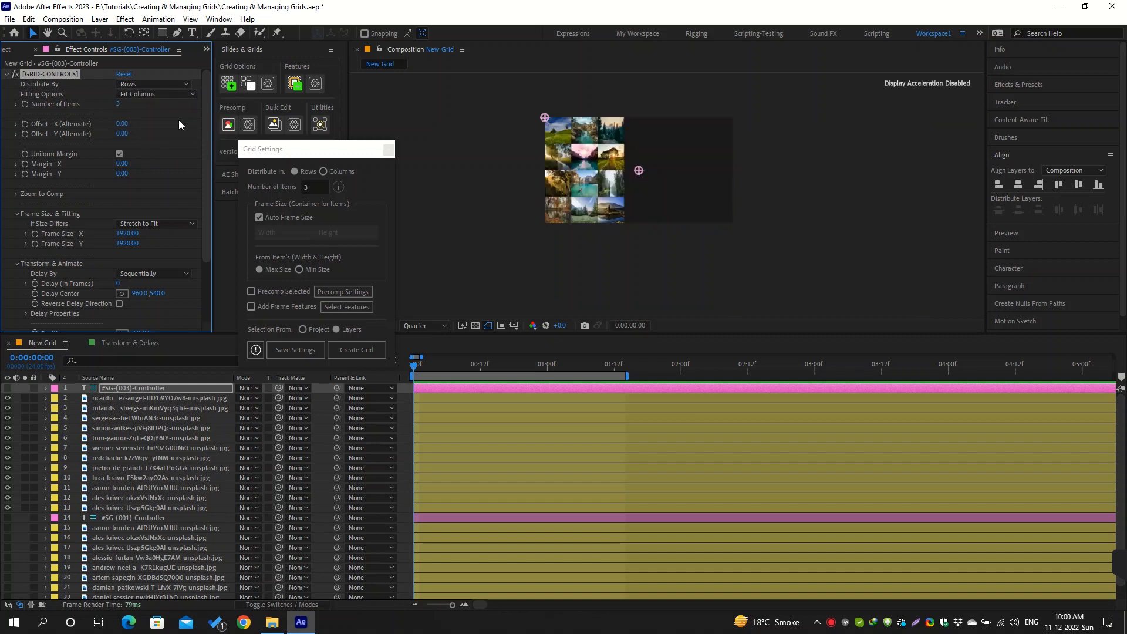
{"action": "left_click", "coordinate": [812, 214]}
{"action": "key", "text": "shift+slash"}
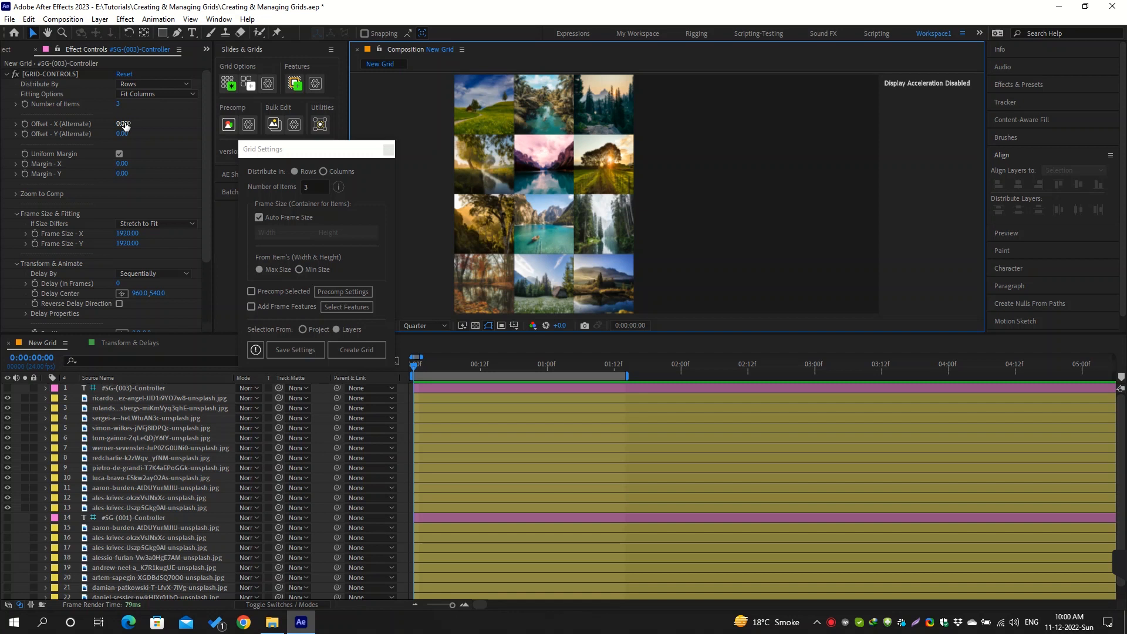
Try shifting alternate rows with Offset - X (Alternate), then undo the shift
{"action": "left_click_drag", "start_coordinate": [125, 125], "coordinate": [206, 128]}
{"action": "key", "text": "ctrl+z"}
{"action": "key", "text": "ctrl+z"}
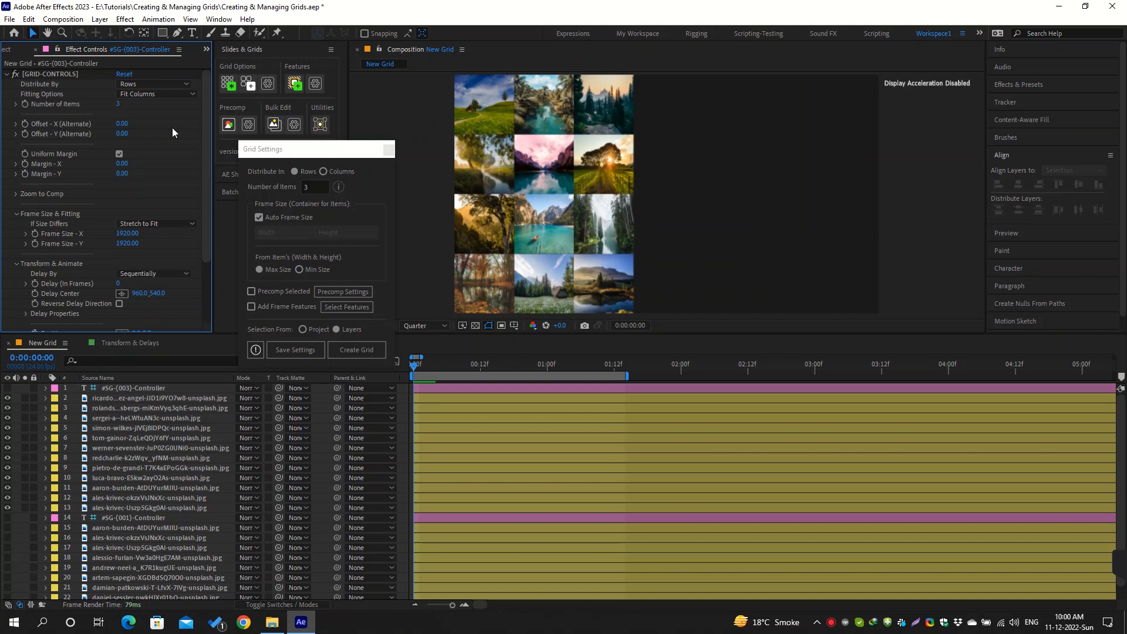
Set the controller's Number of Items to 4
{"action": "left_click", "coordinate": [119, 104]}
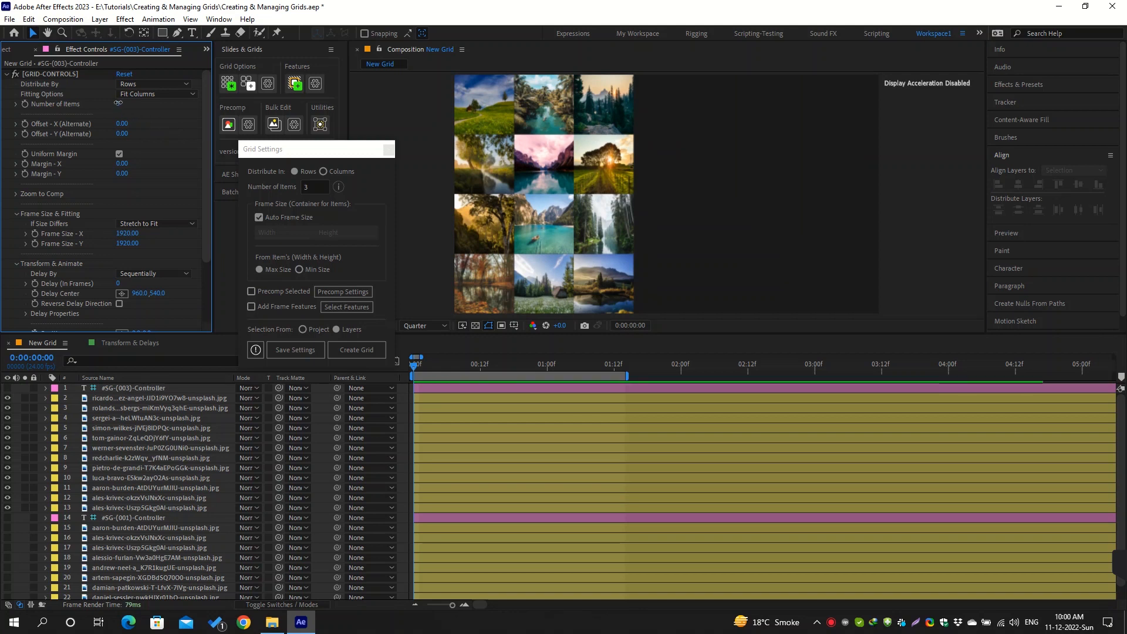
{"action": "type", "text": "4"}
{"action": "key", "text": "Return"}
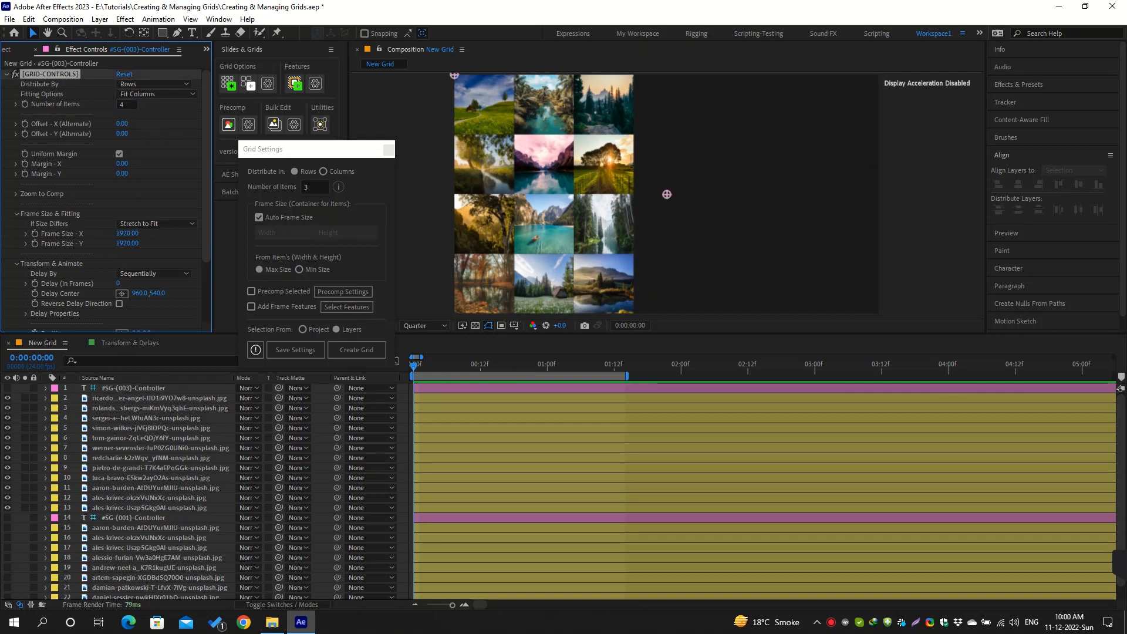
Set Frame Size - X to 1920/3 and Frame Size - Y to 1080/3, giving 640 by 360 frames
{"action": "left_click", "coordinate": [132, 235]}
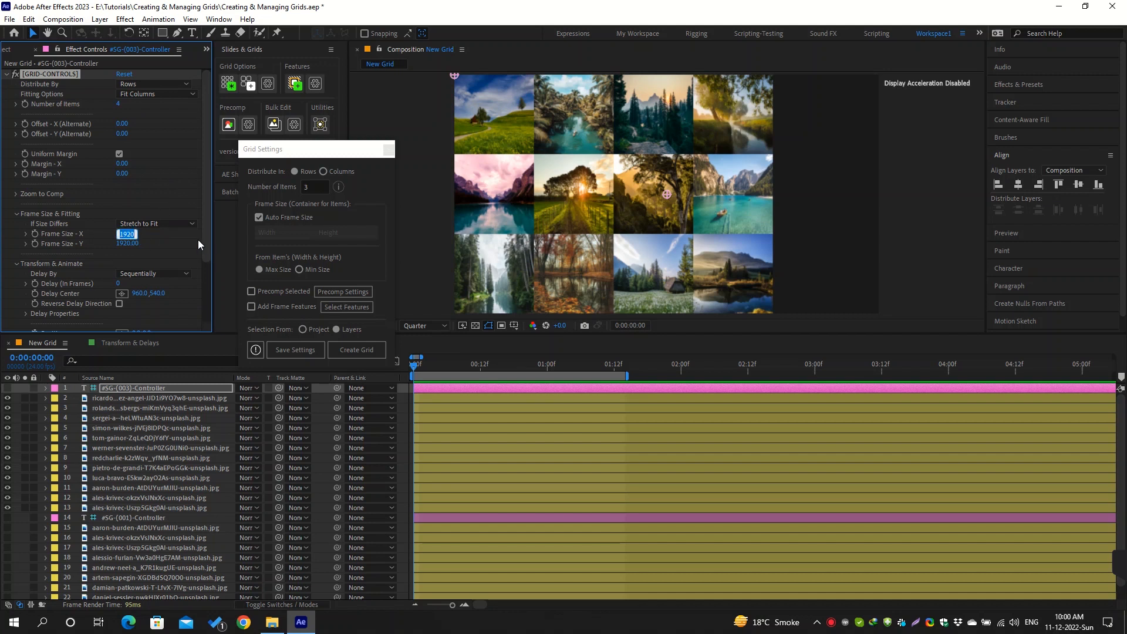
{"action": "key", "text": "End"}
{"action": "type", "text": "/3"}
{"action": "key", "text": "Tab"}
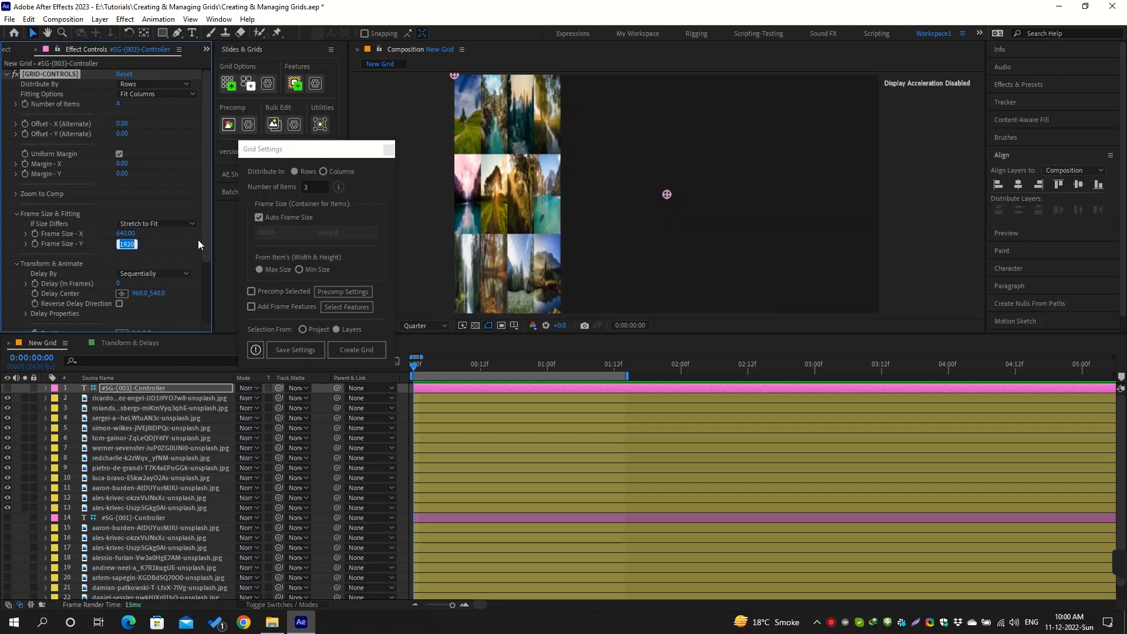
{"action": "type", "text": "1080"}
{"action": "type", "text": "/3"}
{"action": "key", "text": "Return"}
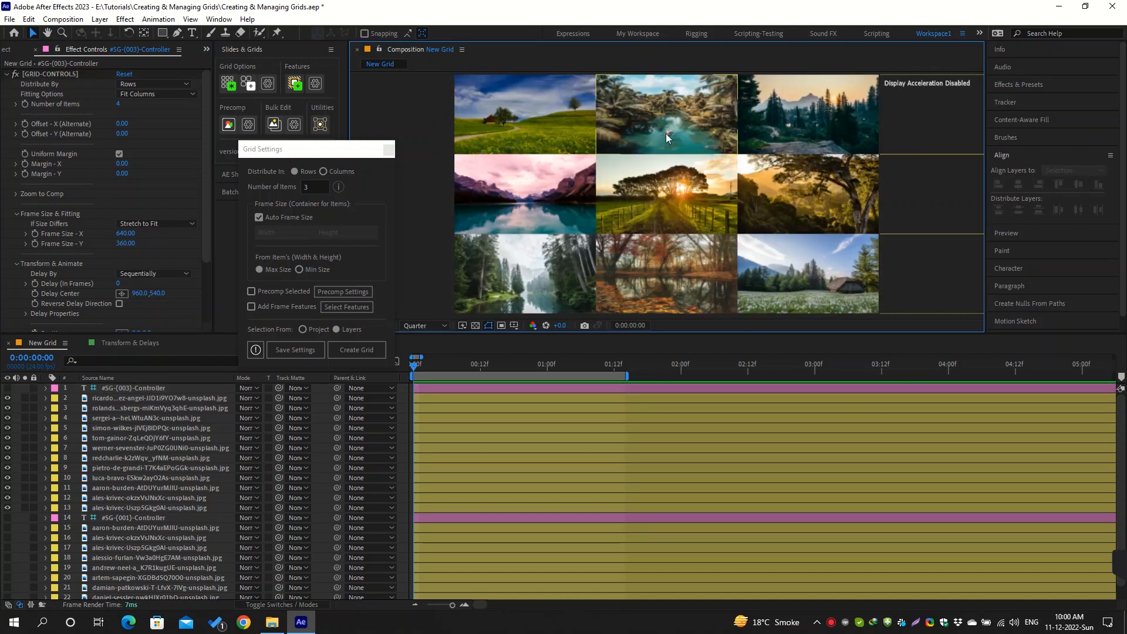
Shift the whole grid horizontally by setting the controller's Position X to about -321
{"action": "scroll", "coordinate": [665, 133], "scroll_direction": "down", "scroll_amount": 1}
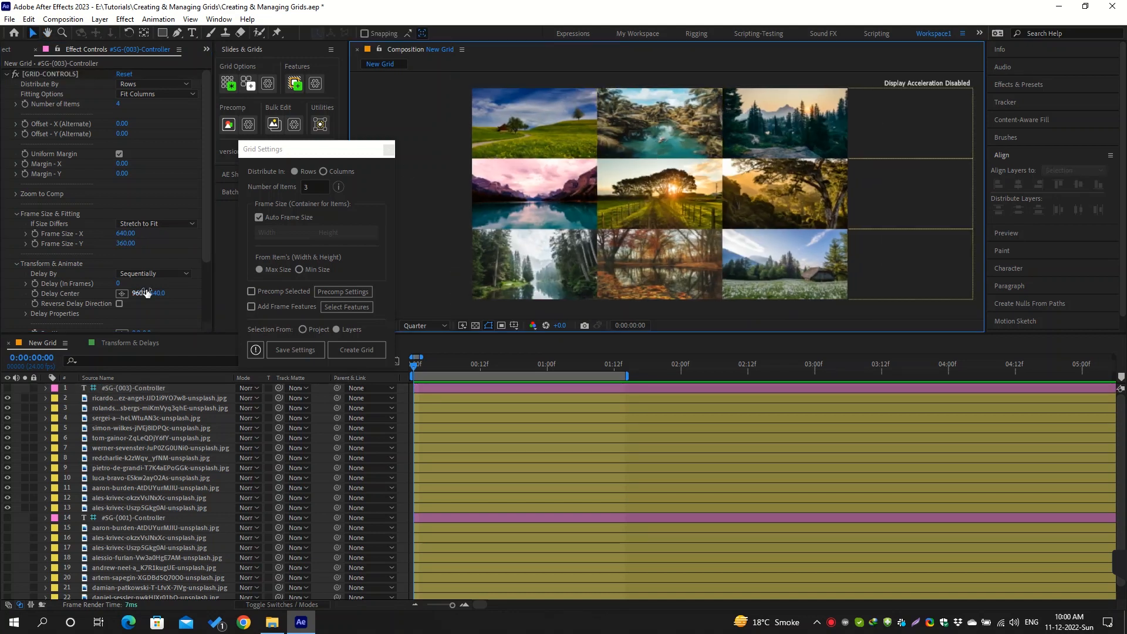
{"action": "scroll", "coordinate": [62, 284], "scroll_direction": "down", "scroll_amount": 3}
{"action": "left_click_drag", "start_coordinate": [140, 254], "coordinate": [100, 259]}
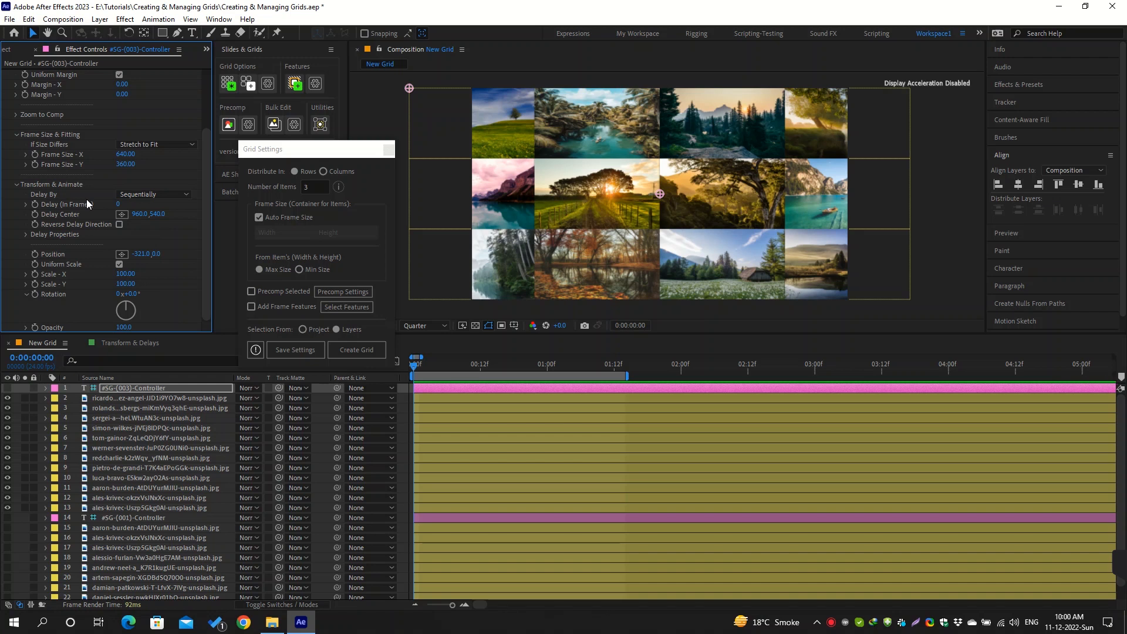
Add a keyframe for Offset - X (Alternate) at the start of the timeline and set it to about -317
{"action": "scroll", "coordinate": [24, 85], "scroll_direction": "up", "scroll_amount": 3}
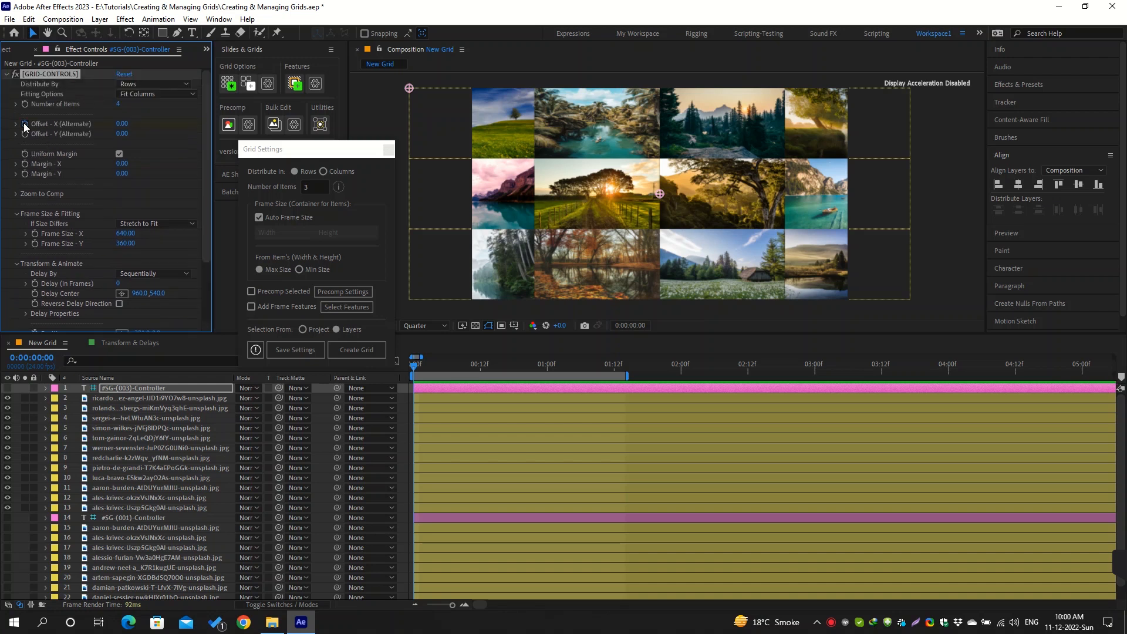
{"action": "left_click", "coordinate": [25, 124]}
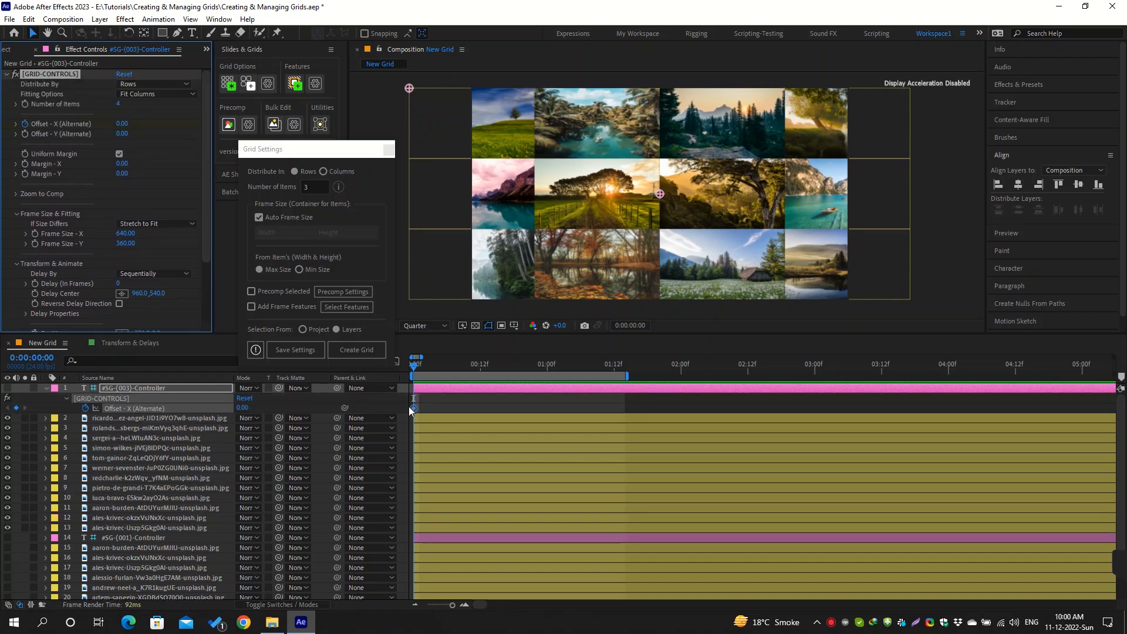
{"action": "left_click_drag", "start_coordinate": [243, 407], "coordinate": [58, 409]}
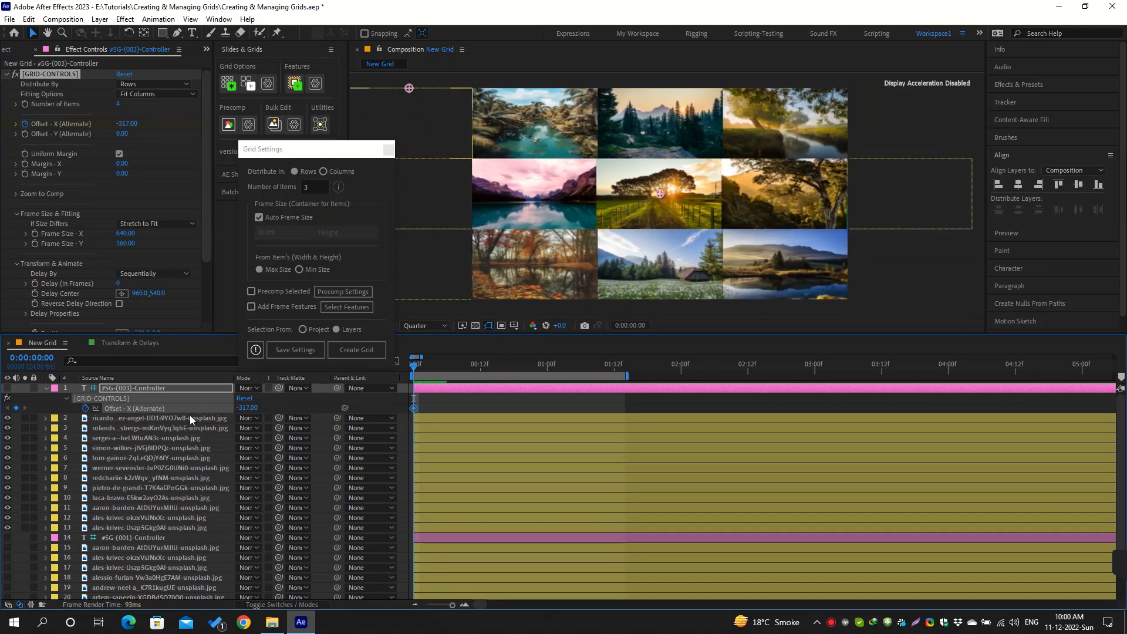
Set the Offset - X (Alternate) keyframe at the start of the timeline to -320
{"action": "left_click", "coordinate": [244, 409]}
{"action": "key", "text": "Down"}
{"action": "key", "text": "Down"}
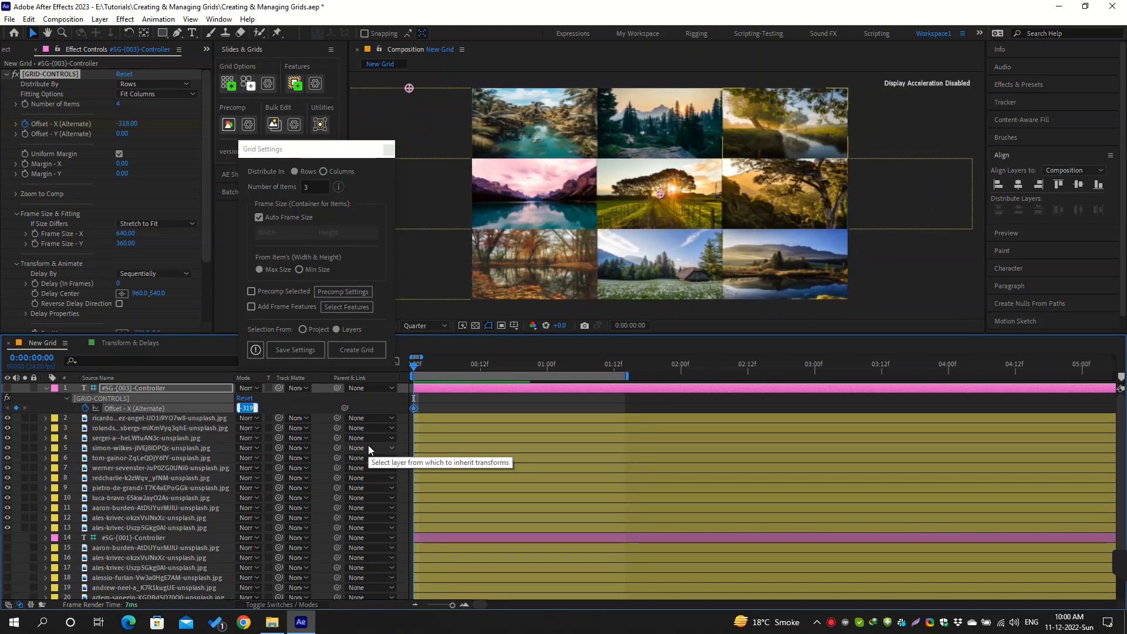
{"action": "key", "text": "Down"}
{"action": "key", "text": "Return"}
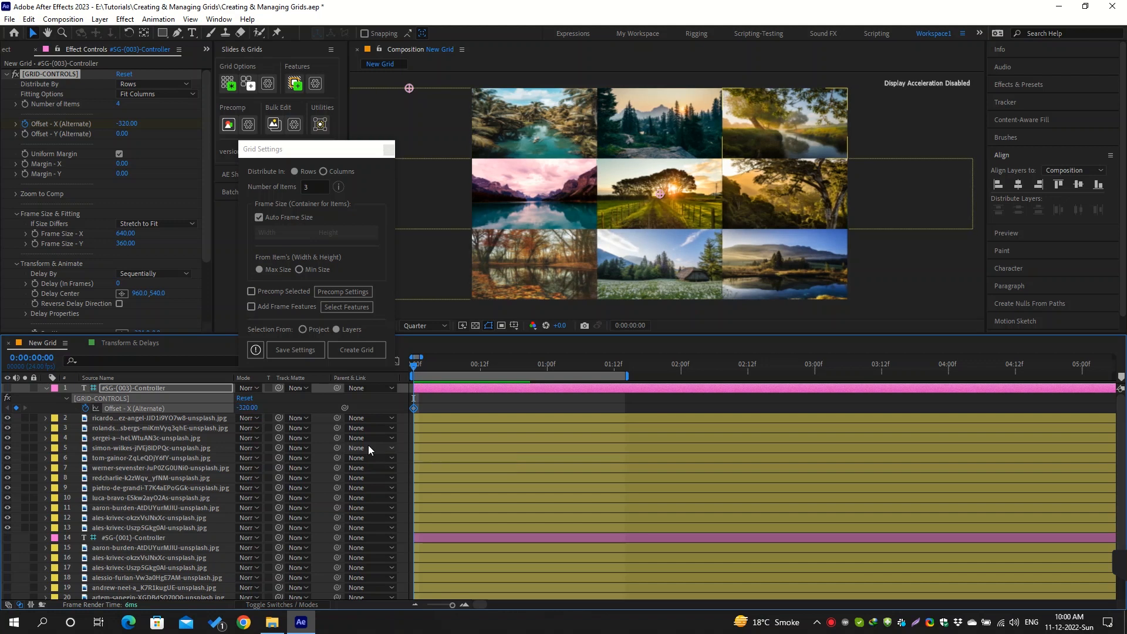
Add a keyframe for Offset - X (Alternate) at 3 seconds and set it to 320
{"action": "left_click_drag", "start_coordinate": [537, 368], "coordinate": [816, 370]}
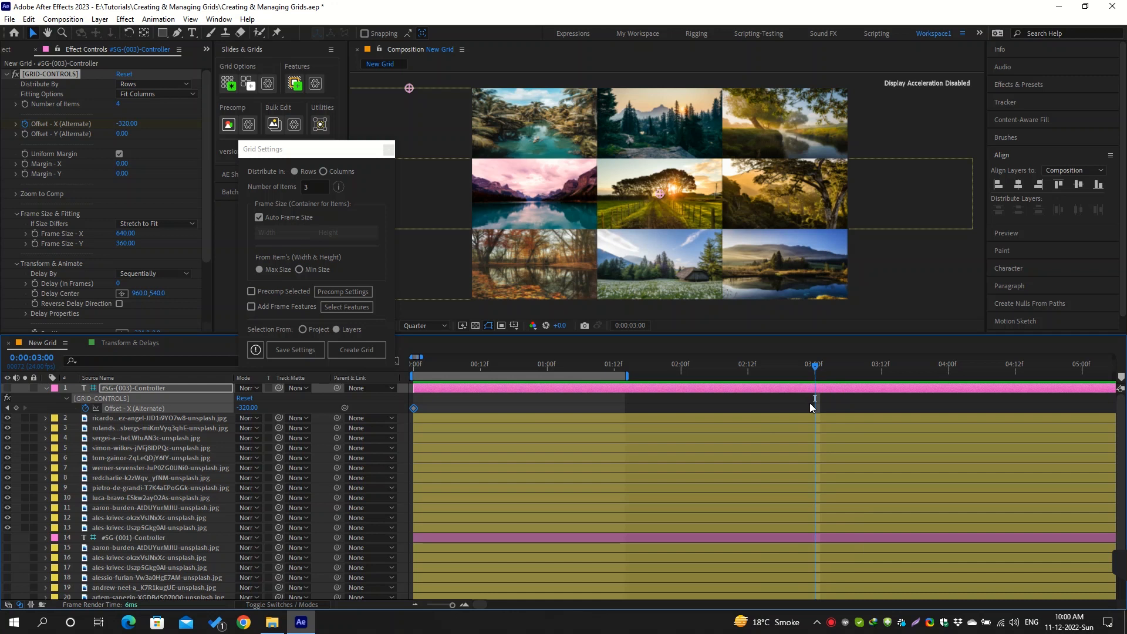
{"action": "left_click", "coordinate": [15, 408]}
{"action": "left_click", "coordinate": [246, 409]}
{"action": "left_click", "coordinate": [242, 406]}
{"action": "key", "text": "BackSpace"}
{"action": "key", "text": "Return"}
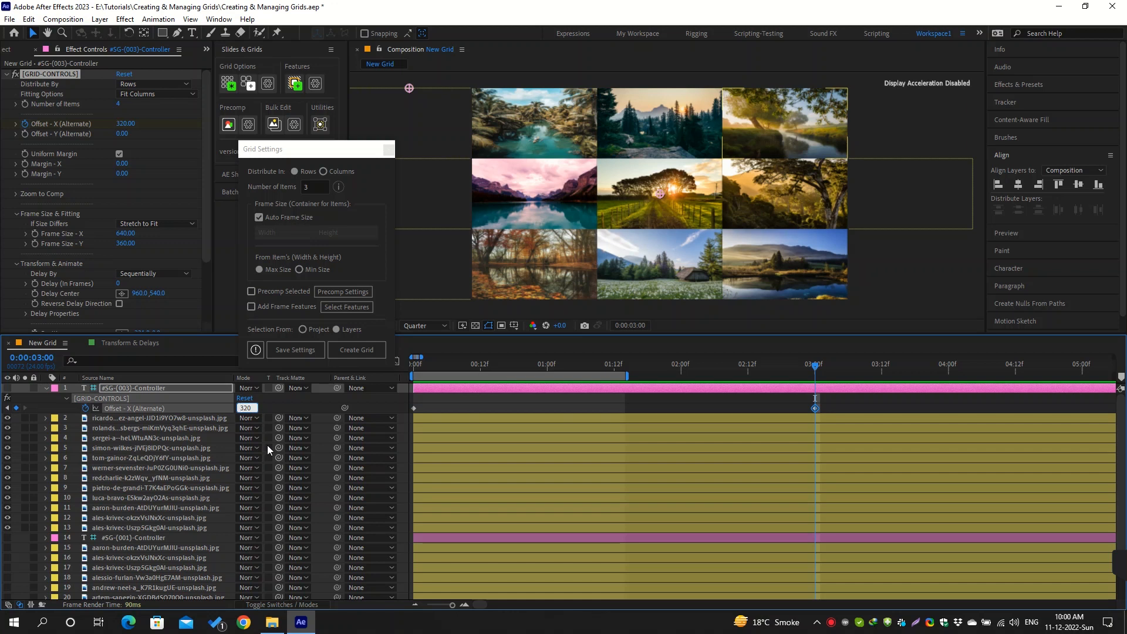
{"action": "mouse_move", "coordinate": [814, 365]}
{"action": "left_mouse_down"}
{"action": "mouse_move", "coordinate": [432, 360]}
{"action": "mouse_move", "coordinate": [815, 376]}
{"action": "left_mouse_up"}
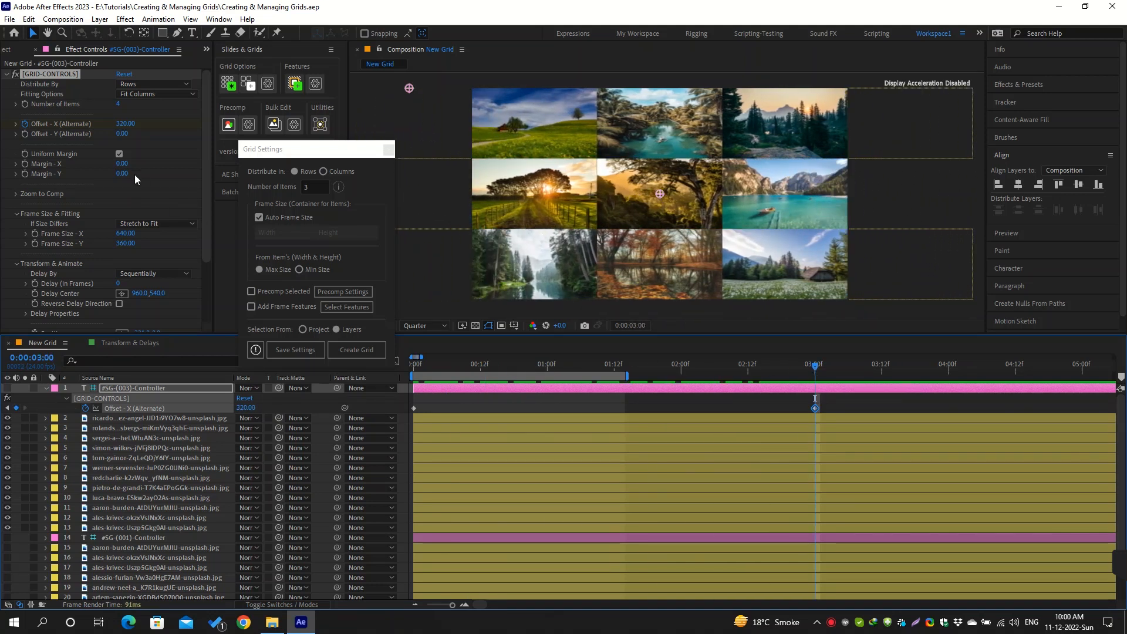
Set the grid's uniform margin to 20 through Margin - X
{"action": "left_click_drag", "start_coordinate": [123, 163], "coordinate": [132, 164]}
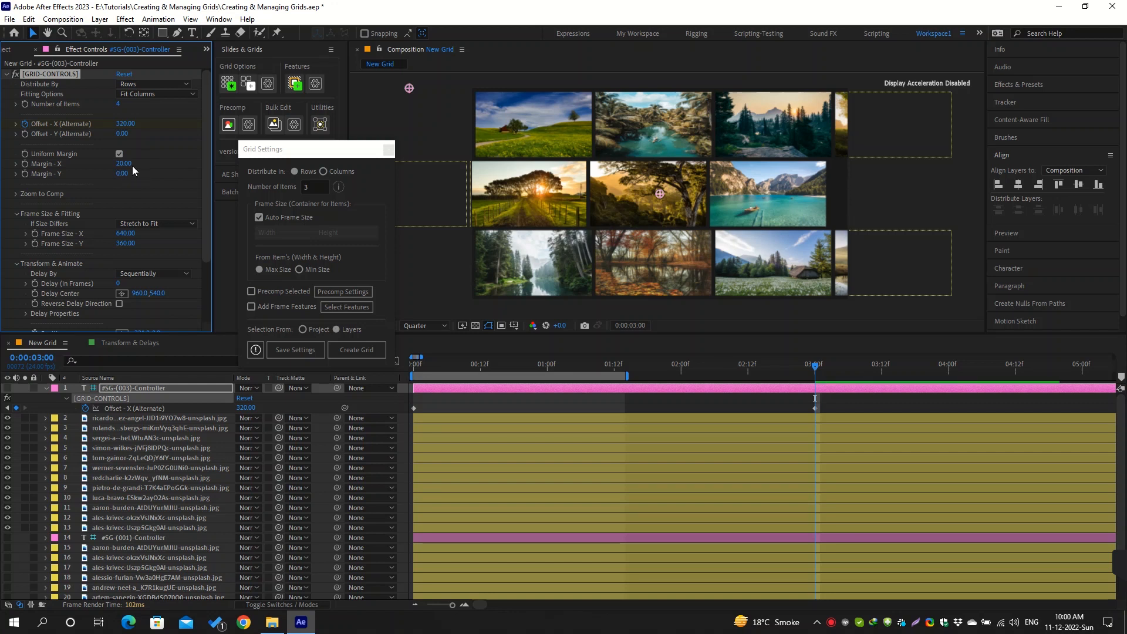
Try a separate Margin - Y of about 129 with Uniform Margin off, reset it to 0 and re-enable Uniform Margin
{"action": "left_click", "coordinate": [120, 153]}
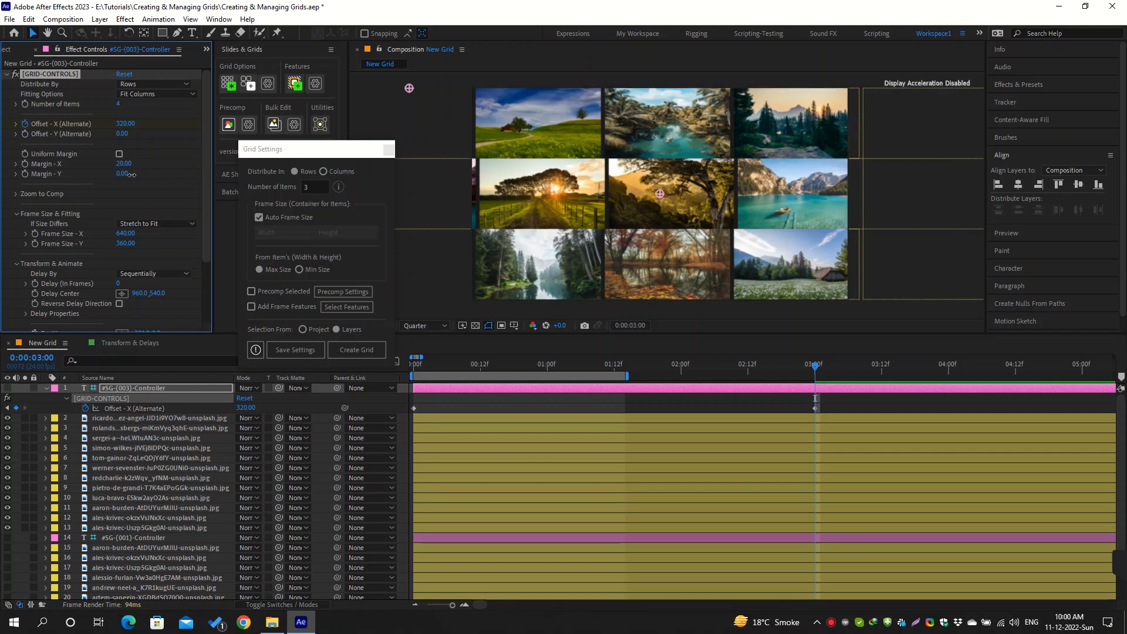
{"action": "left_click_drag", "start_coordinate": [131, 175], "coordinate": [135, 177]}
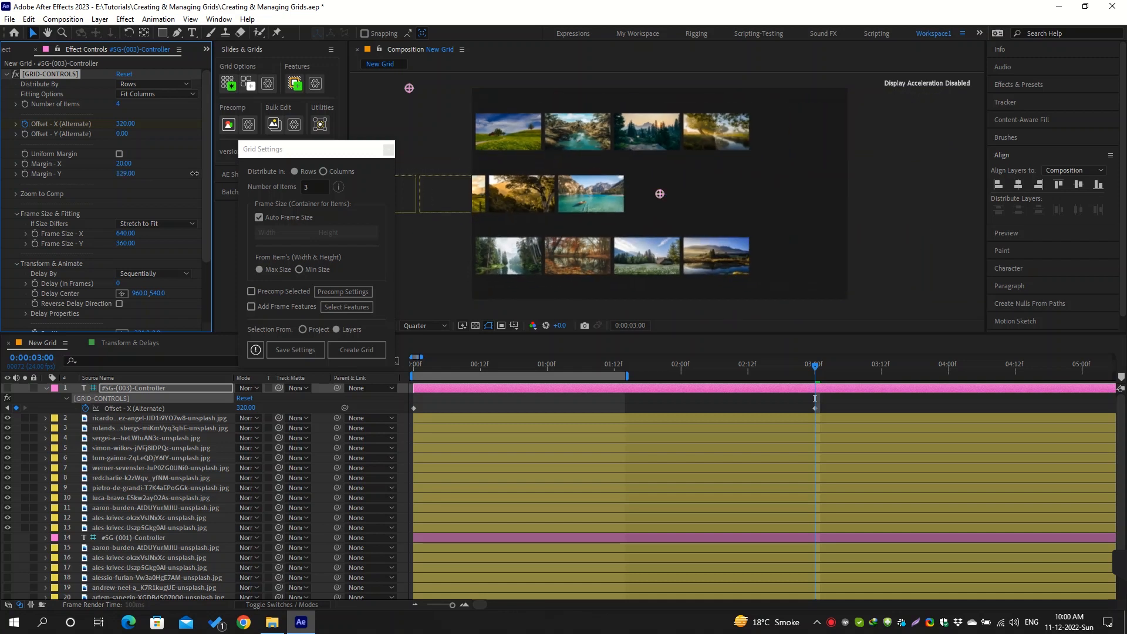
{"action": "left_click", "coordinate": [134, 176]}
{"action": "type", "text": "0"}
{"action": "key", "text": "Return"}
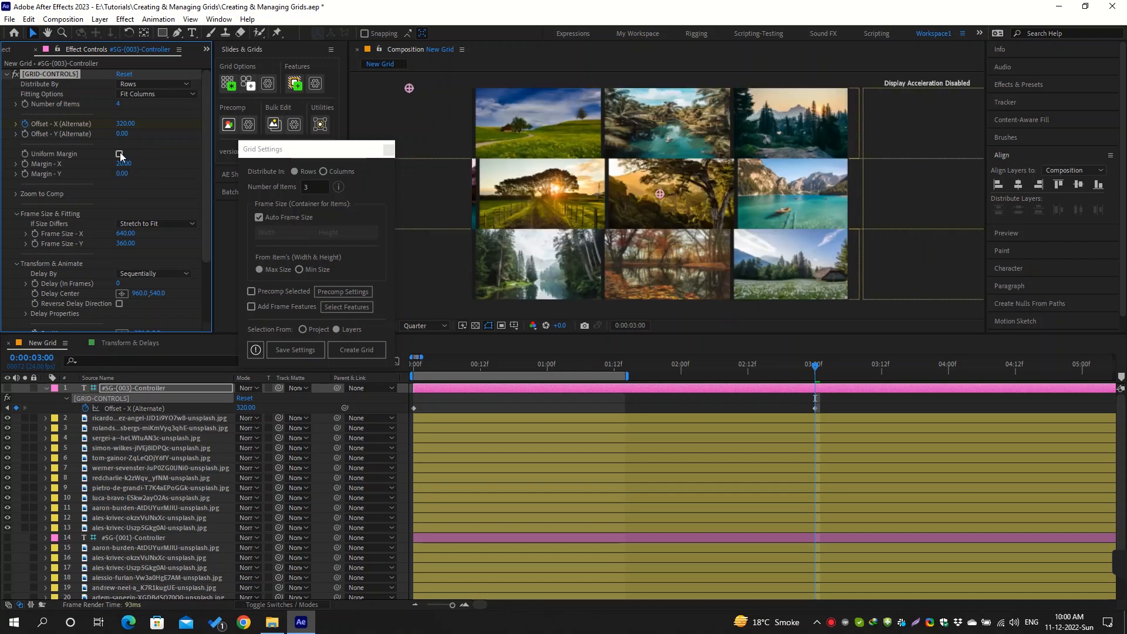
{"action": "left_click", "coordinate": [120, 154]}
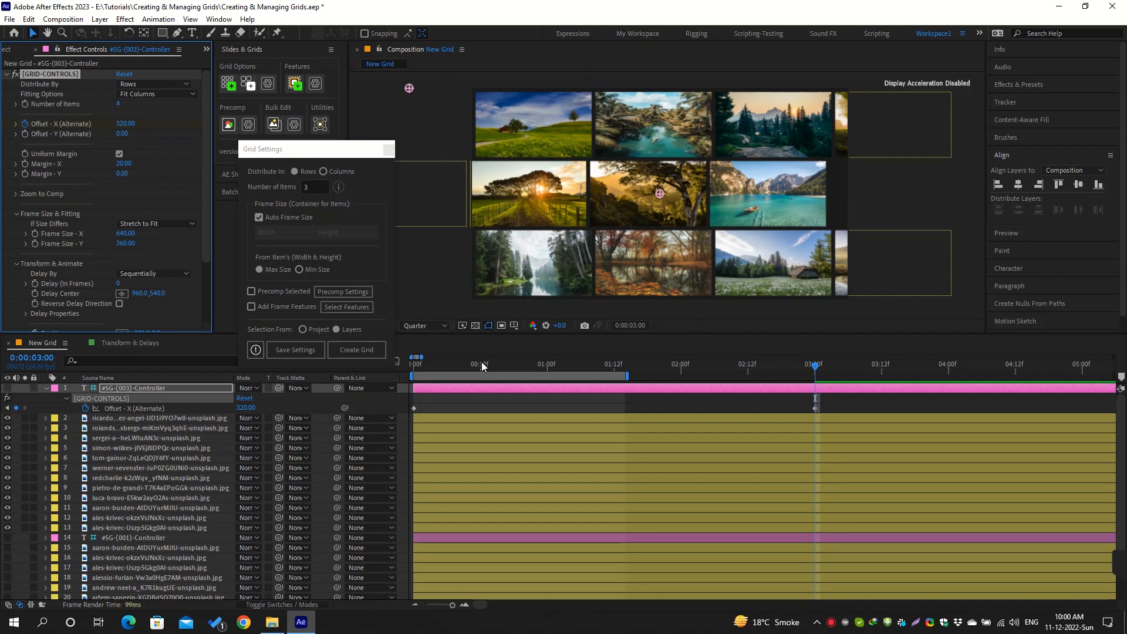
At the start of the timeline, set Frame Size - X to 660 and Offset - X (Alternate) to -315
{"action": "key", "text": "Home"}
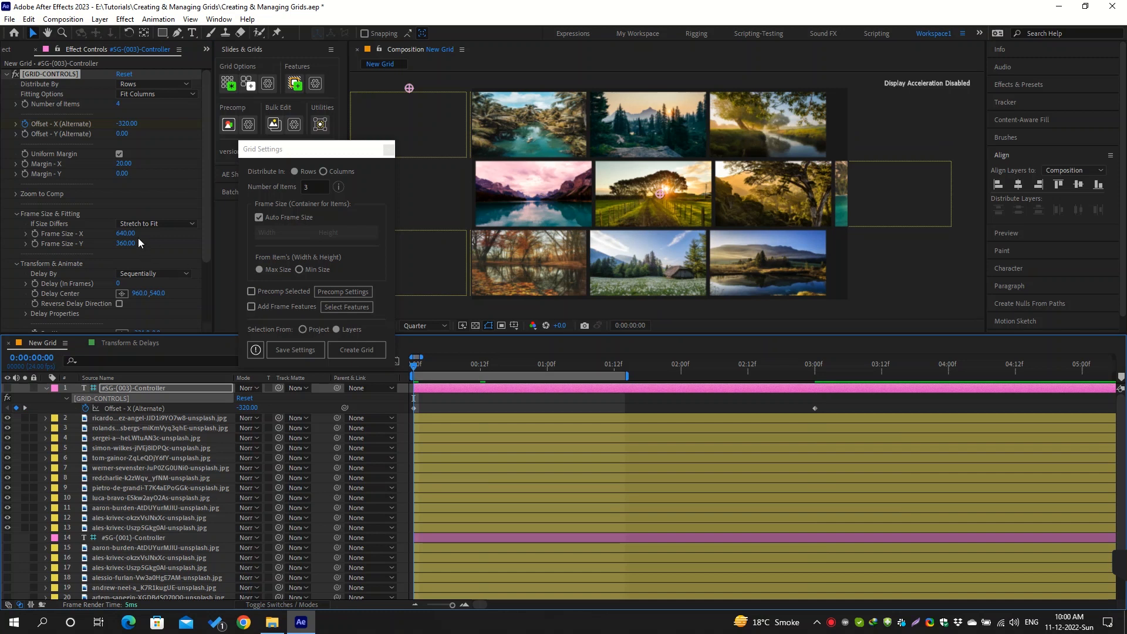
{"action": "left_click_drag", "start_coordinate": [126, 233], "coordinate": [139, 233]}
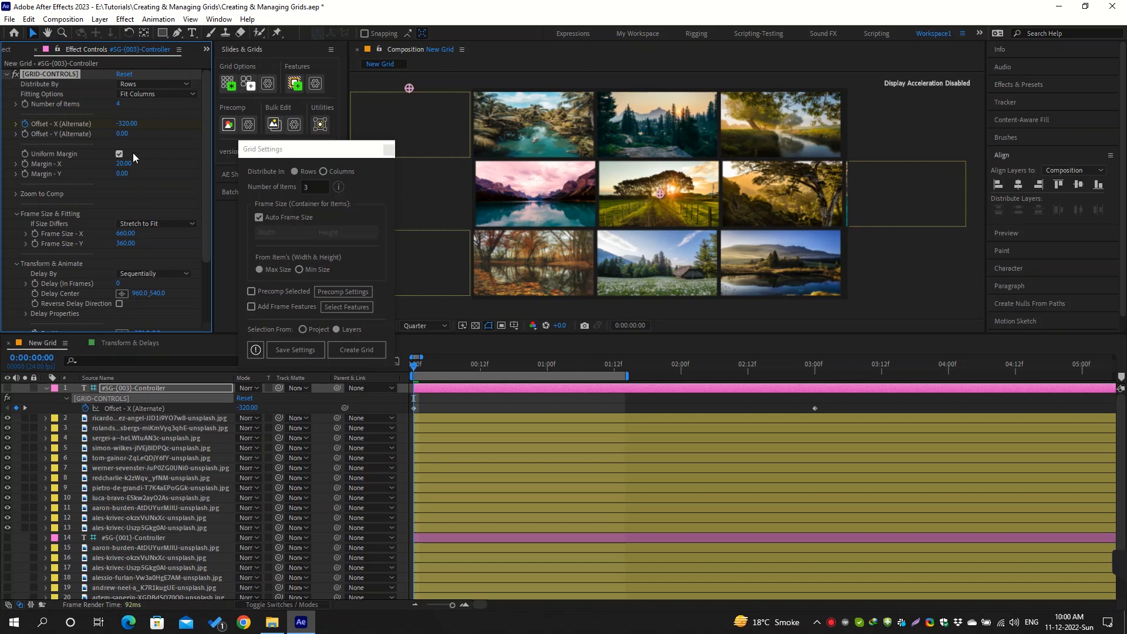
{"action": "left_click", "coordinate": [126, 124]}
{"action": "key", "text": "Up"}
{"action": "key", "text": "Up"}
{"action": "key", "text": "Up"}
{"action": "key", "text": "Up"}
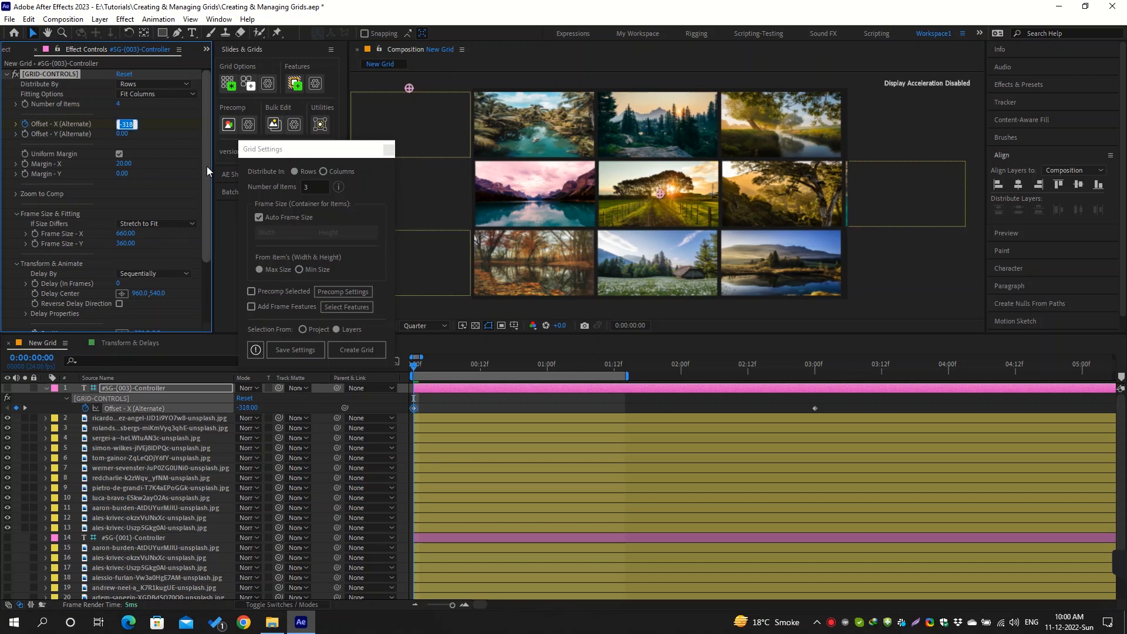
{"action": "key", "text": "Up"}
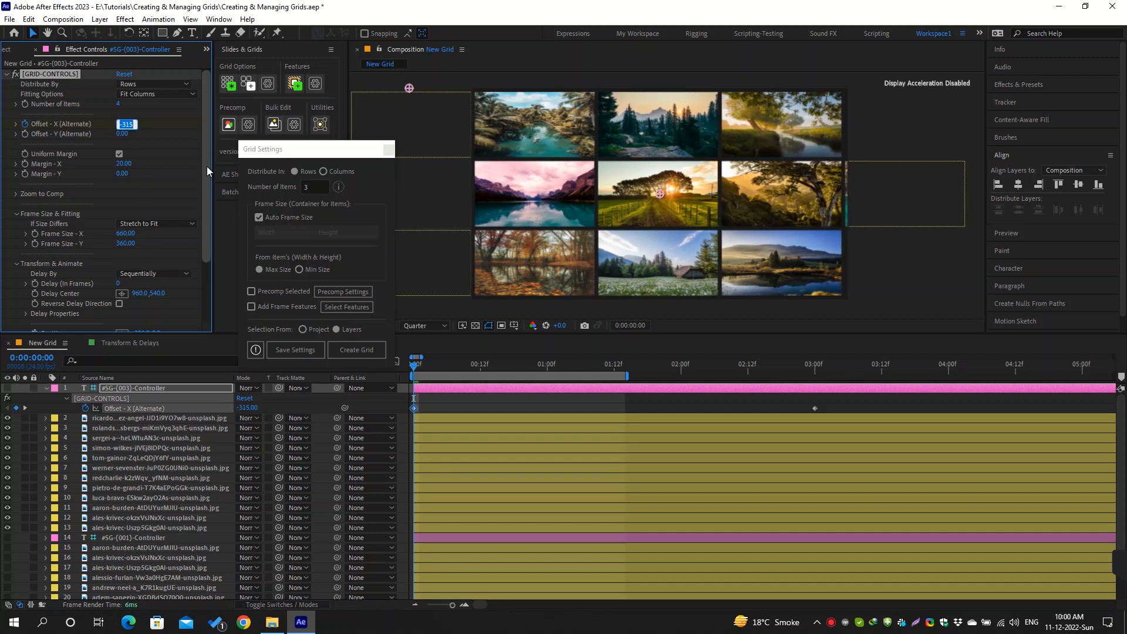
{"action": "key", "text": "Return"}
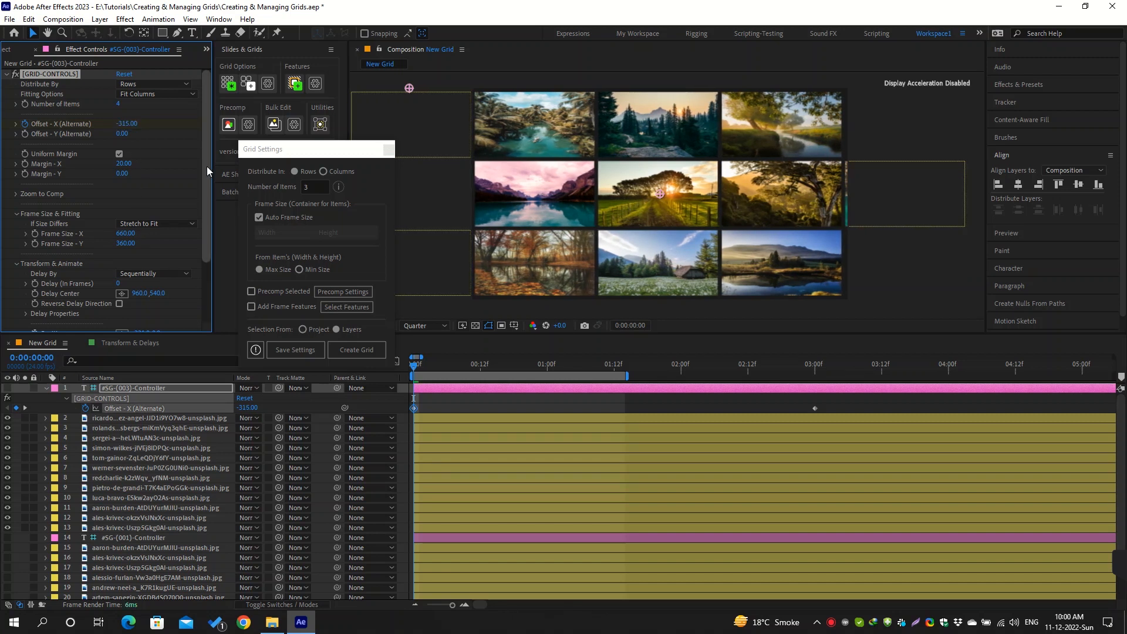
Increase the grid's Frame Size - X to 662
{"action": "left_click", "coordinate": [127, 233]}
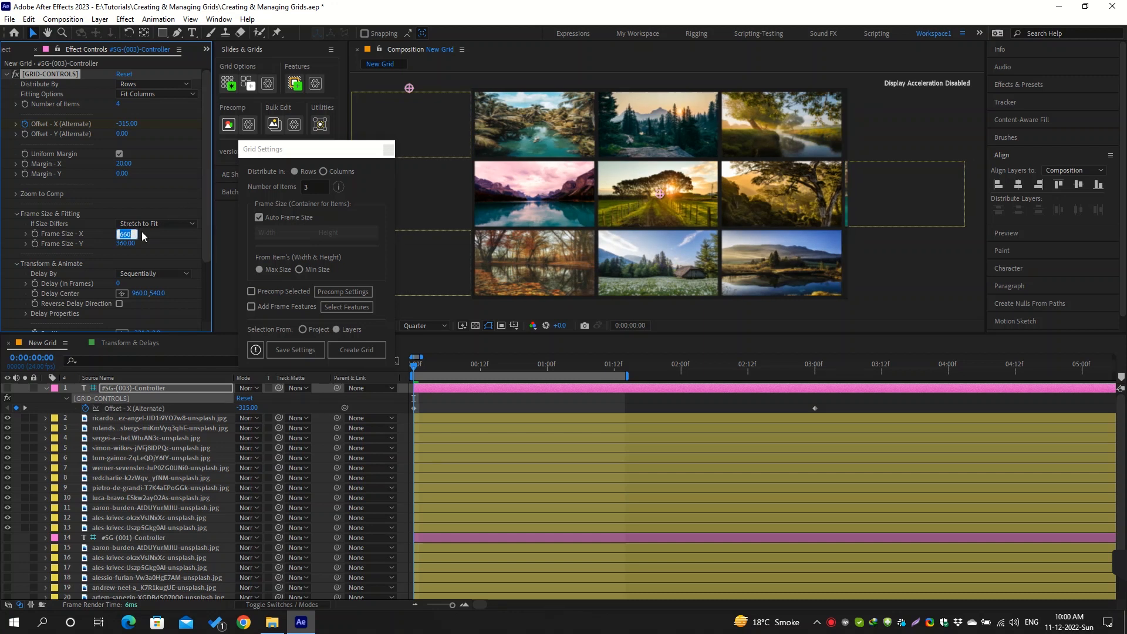
{"action": "key", "text": "Up"}
{"action": "key", "text": "Up"}
{"action": "key", "text": "Return"}
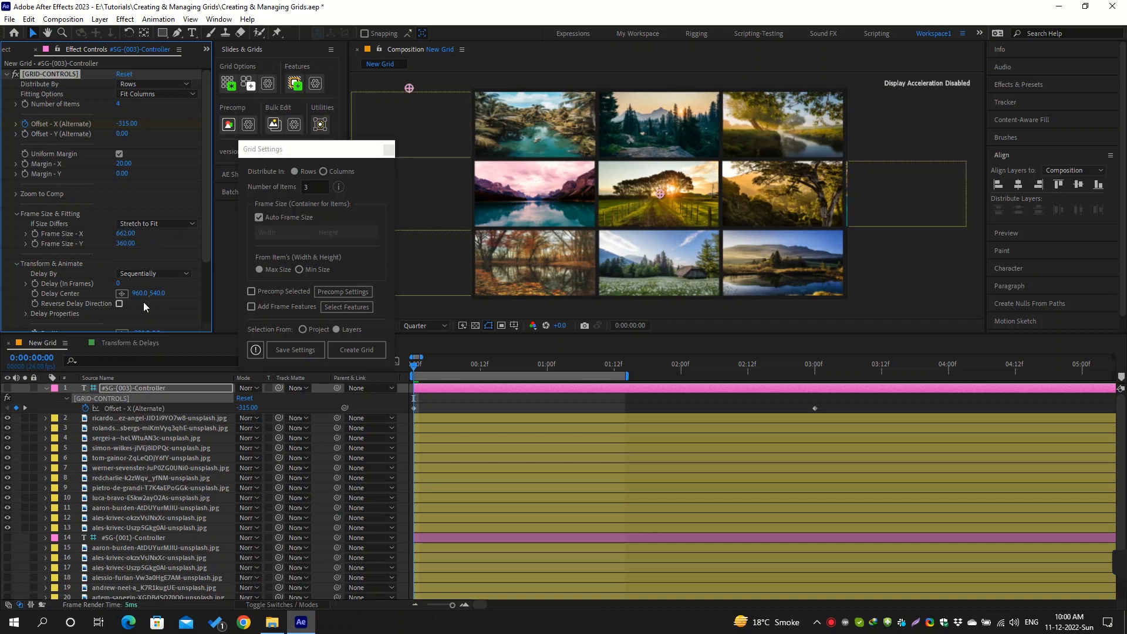
Set the controller's Position X to -315 and Frame Size - X to 663
{"action": "scroll", "coordinate": [144, 298], "scroll_direction": "down", "scroll_amount": 3}
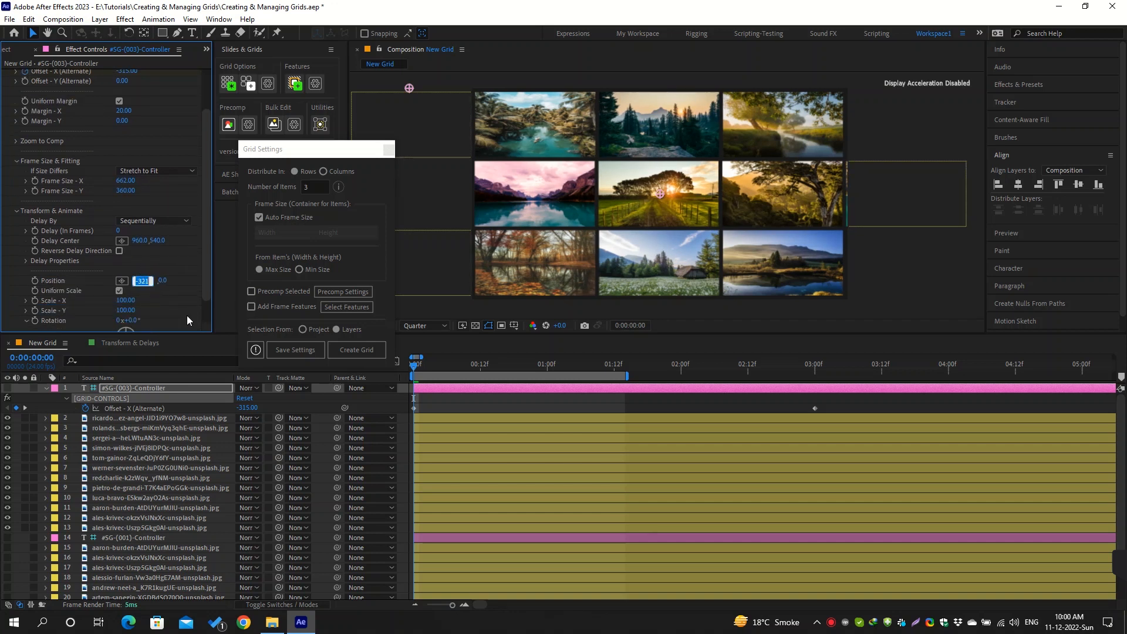
{"action": "key", "text": "Up"}
{"action": "key", "text": "Up"}
{"action": "key", "text": "Up"}
{"action": "key", "text": "Up"}
{"action": "key", "text": "Up"}
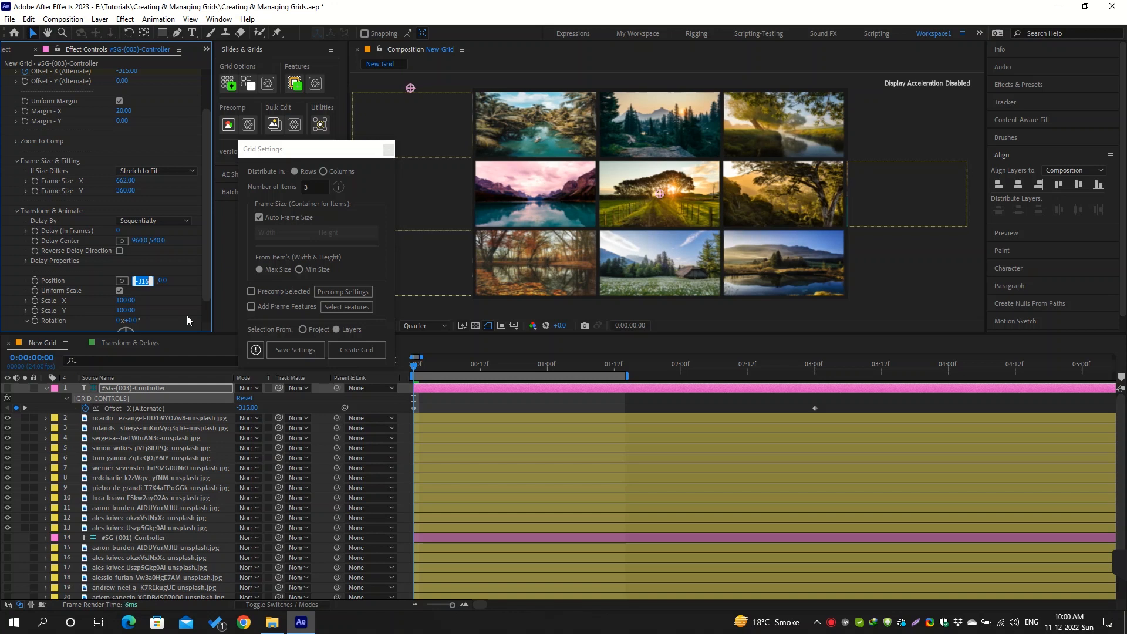
{"action": "key", "text": "Up"}
{"action": "left_click", "coordinate": [125, 180]}
{"action": "type", "text": "663"}
{"action": "key", "text": "Return"}
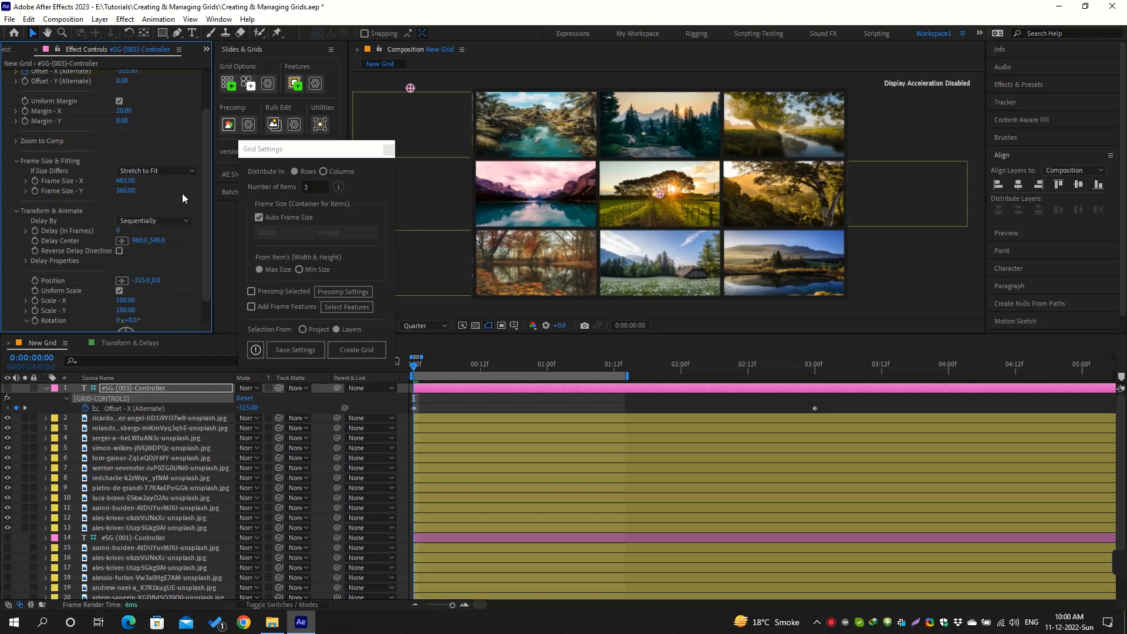
Shift the grid slightly by setting the controller's Position X to -318
{"action": "left_click", "coordinate": [142, 281]}
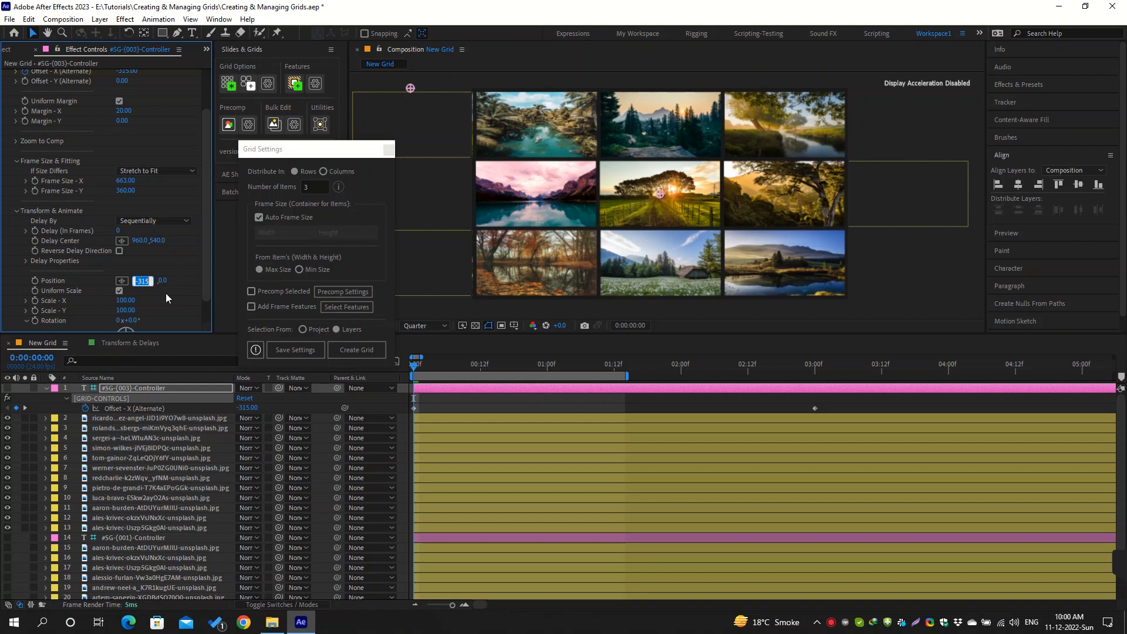
{"action": "key", "text": "Down"}
{"action": "key", "text": "Down"}
{"action": "key", "text": "Down"}
{"action": "key", "text": "Down"}
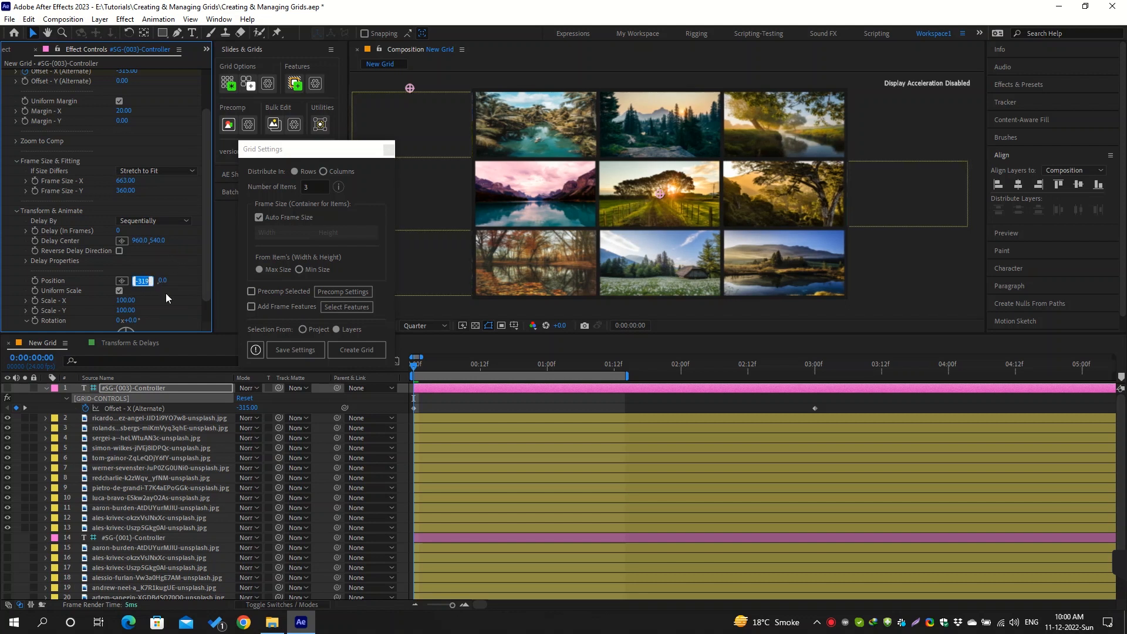
{"action": "key", "text": "Up"}
Set the Offset - X (Alternate) keyframe at the start of the timeline to -317
{"action": "scroll", "coordinate": [158, 113], "scroll_direction": "up", "scroll_amount": 1}
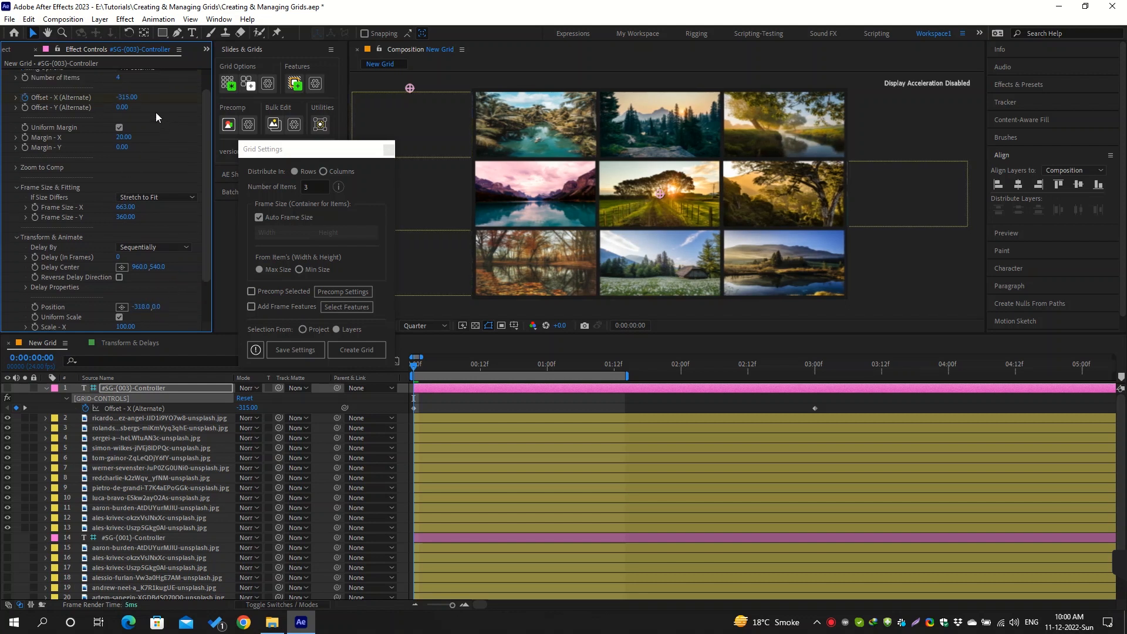
{"action": "left_click", "coordinate": [131, 102]}
{"action": "key", "text": "Down"}
{"action": "key", "text": "Down"}
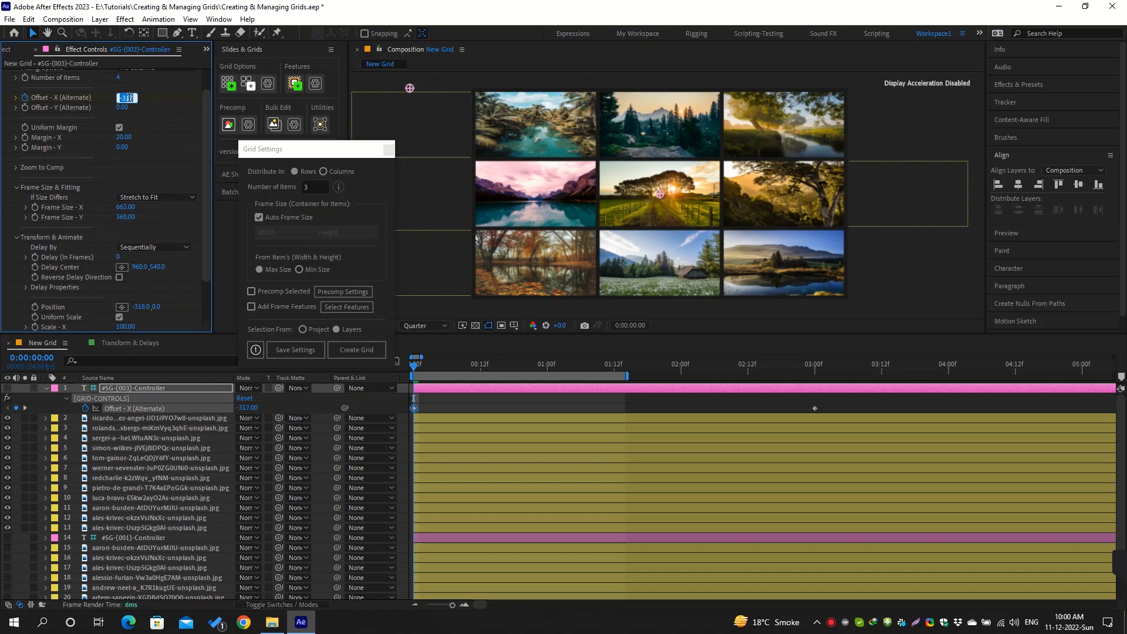
Set the Offset - X (Alternate) keyframe at 3 seconds to 317, mirroring the start keyframe's value
{"action": "left_click", "coordinate": [248, 407]}
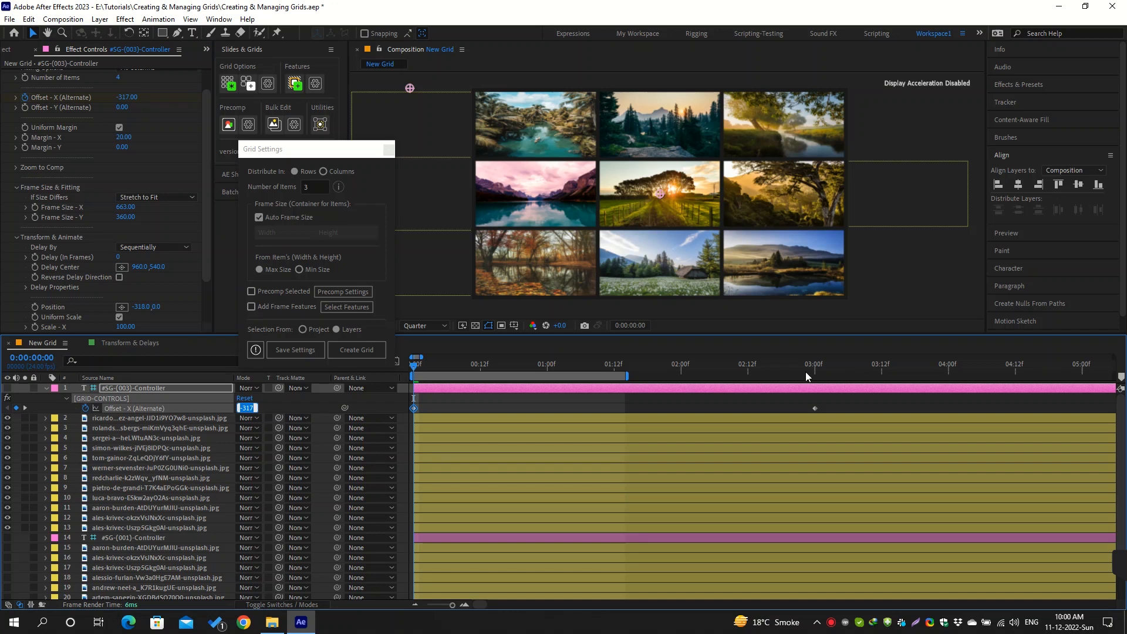
{"action": "left_click", "coordinate": [809, 376]}
{"action": "left_click", "coordinate": [246, 408]}
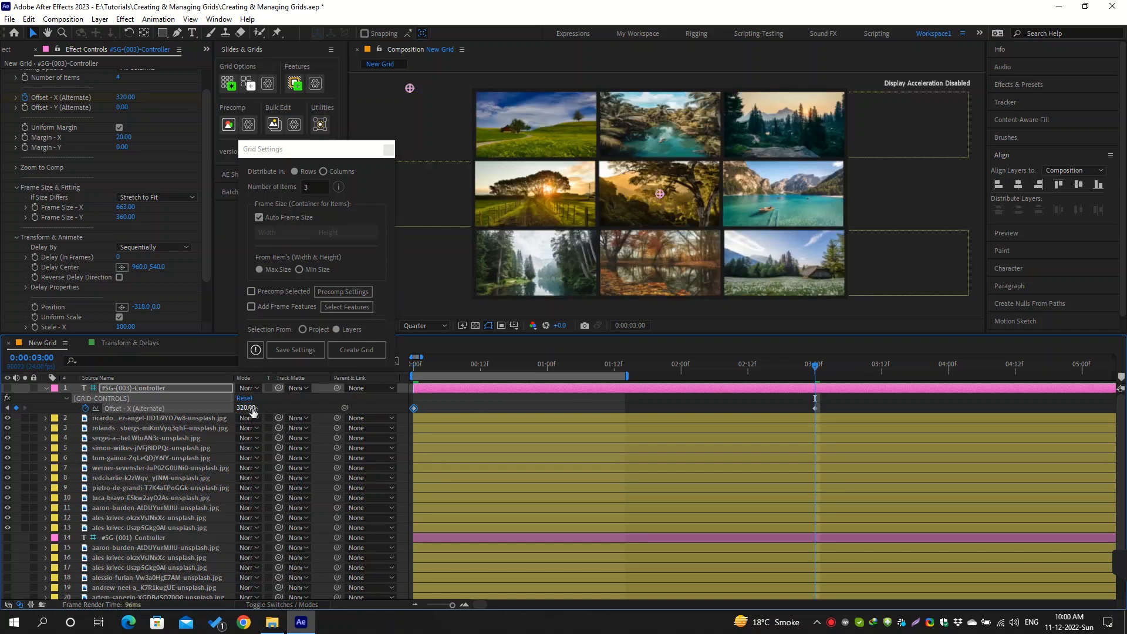
{"action": "type", "text": "-317"}
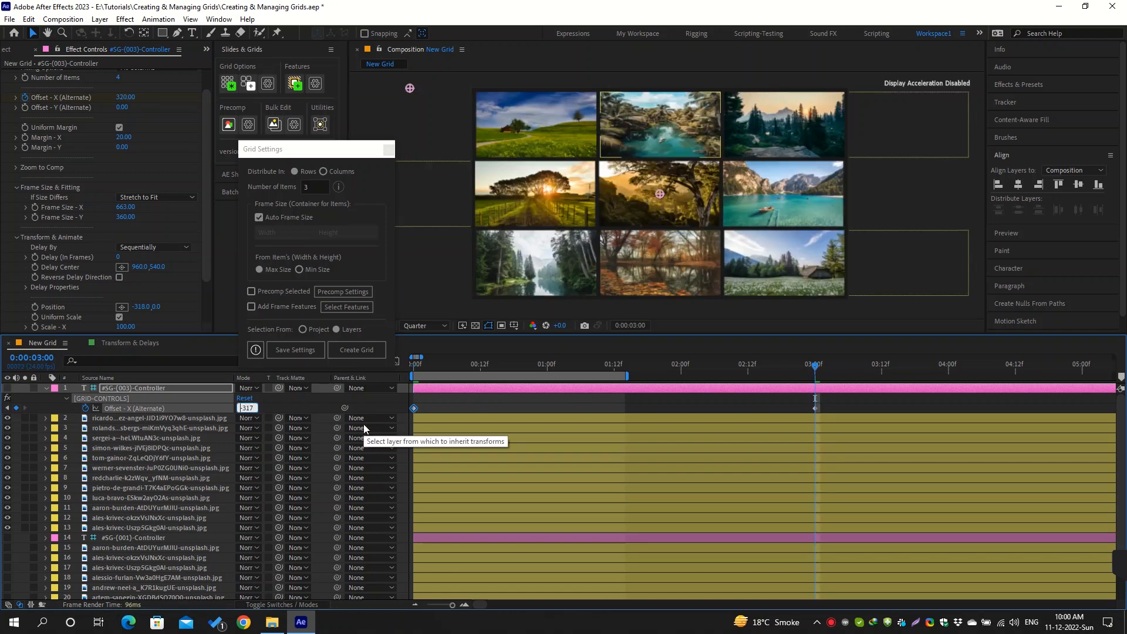
{"action": "key", "text": "Return"}
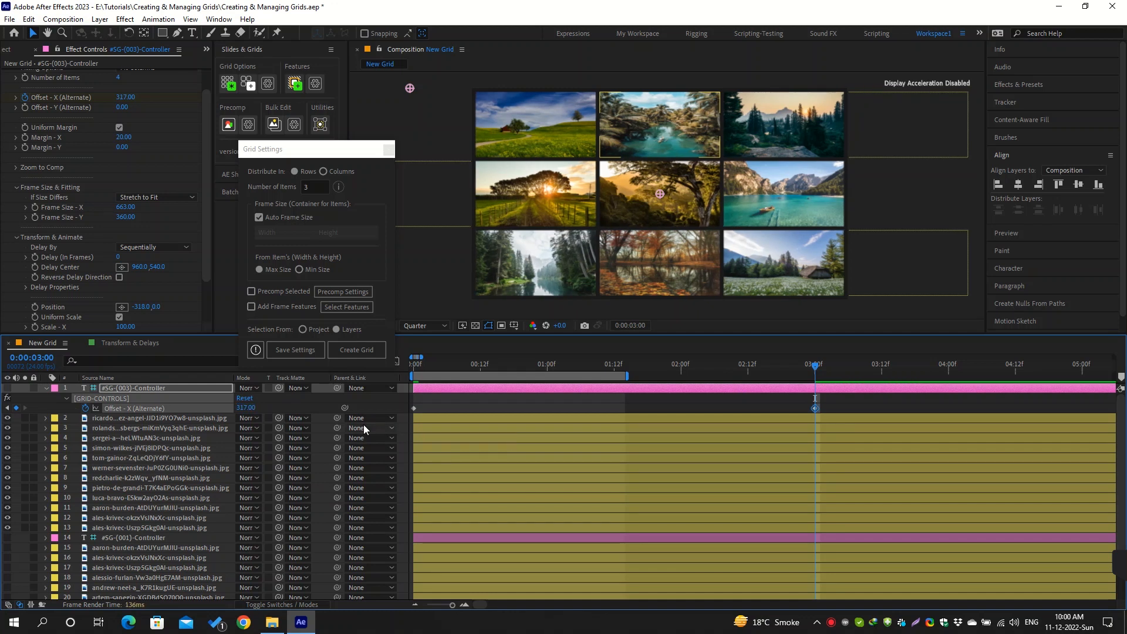
Expand Zoom to Comp, set Item Index to 3, and preview the Zoom Slider before returning it to 0%
{"action": "left_click", "coordinate": [15, 167]}
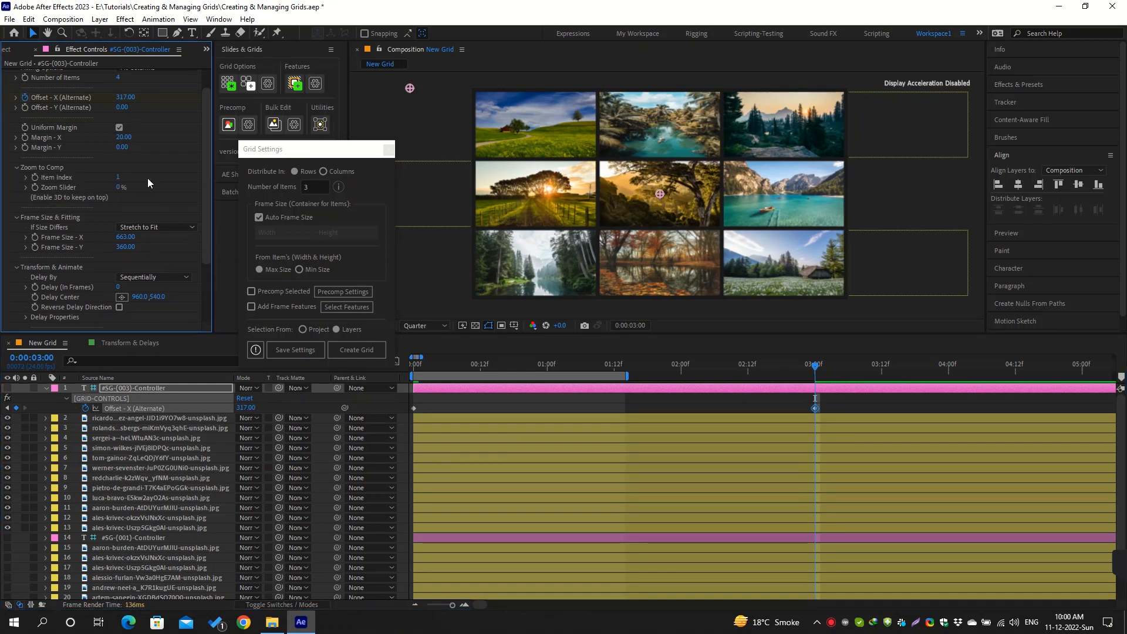
{"action": "left_click", "coordinate": [118, 177]}
{"action": "left_click", "coordinate": [136, 186]}
{"action": "left_click_drag", "start_coordinate": [120, 186], "coordinate": [177, 188]}
{"action": "left_click_drag", "start_coordinate": [190, 189], "coordinate": [129, 194]}
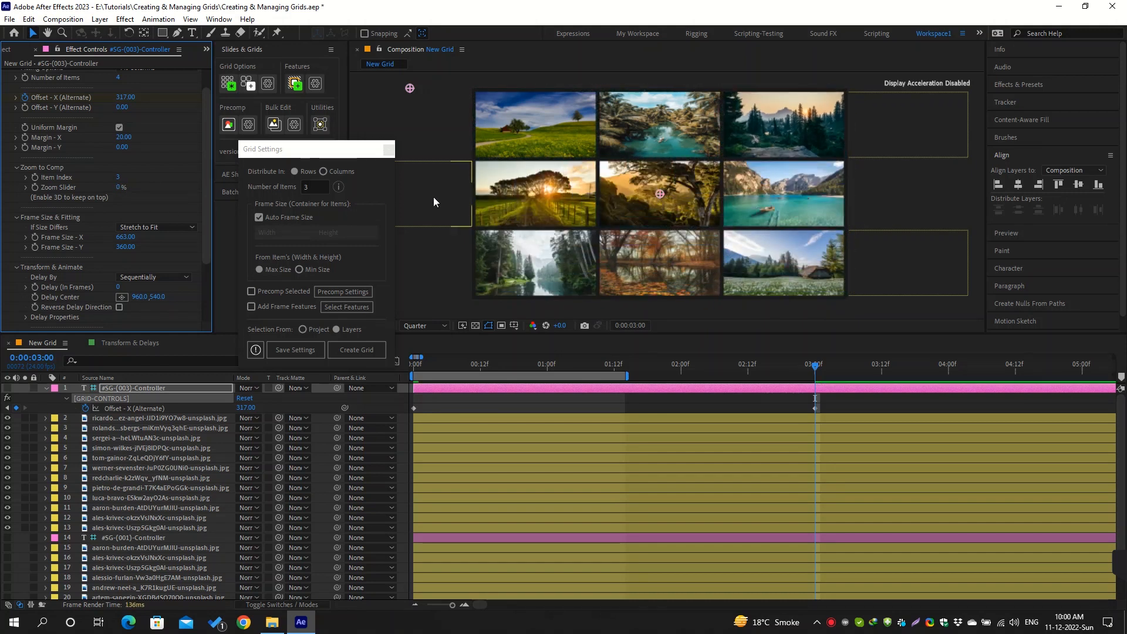
Check the centre image's Index Calc value and set the controller's Zoom to Comp Item Index to 7
{"action": "left_click", "coordinate": [629, 182]}
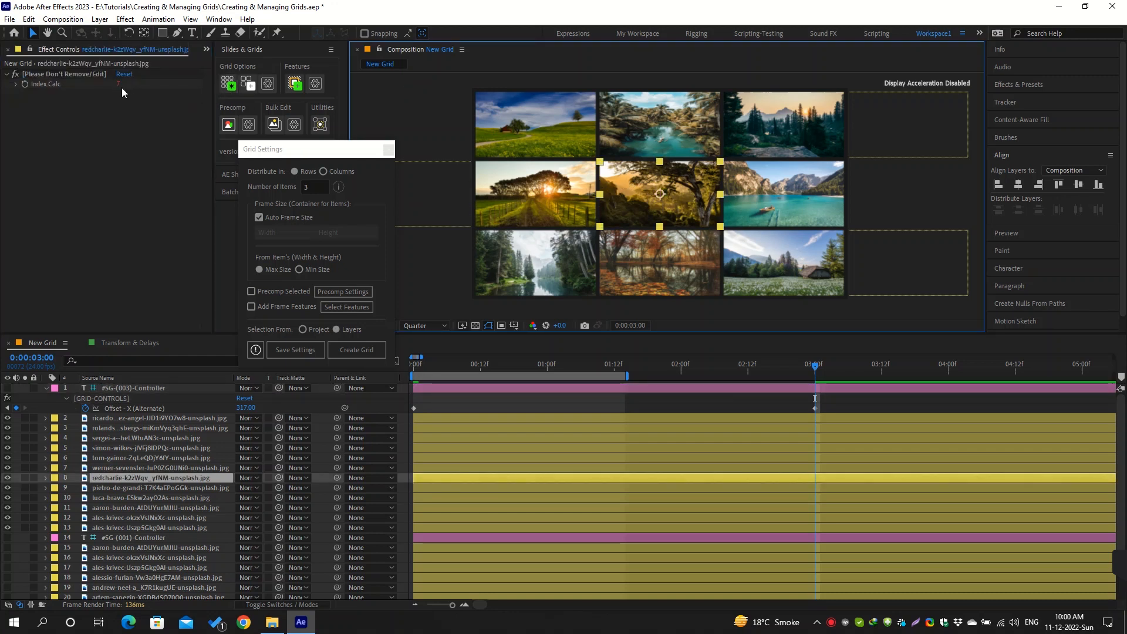
{"action": "left_click", "coordinate": [194, 389]}
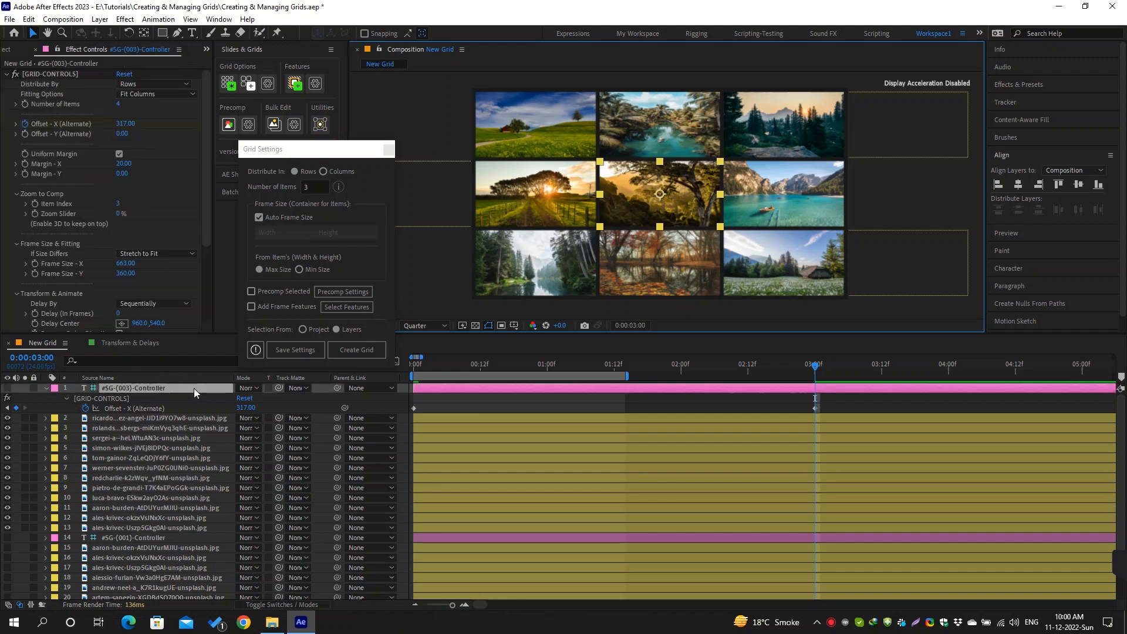
{"action": "left_click", "coordinate": [118, 205]}
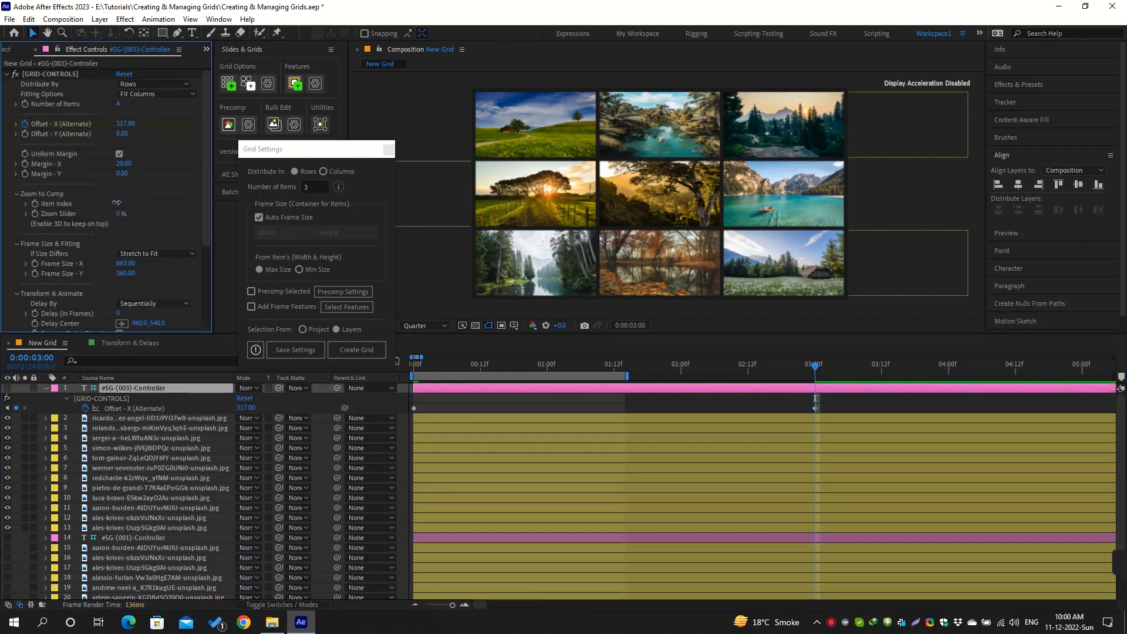
{"action": "left_click_drag", "start_coordinate": [117, 202], "coordinate": [188, 210]}
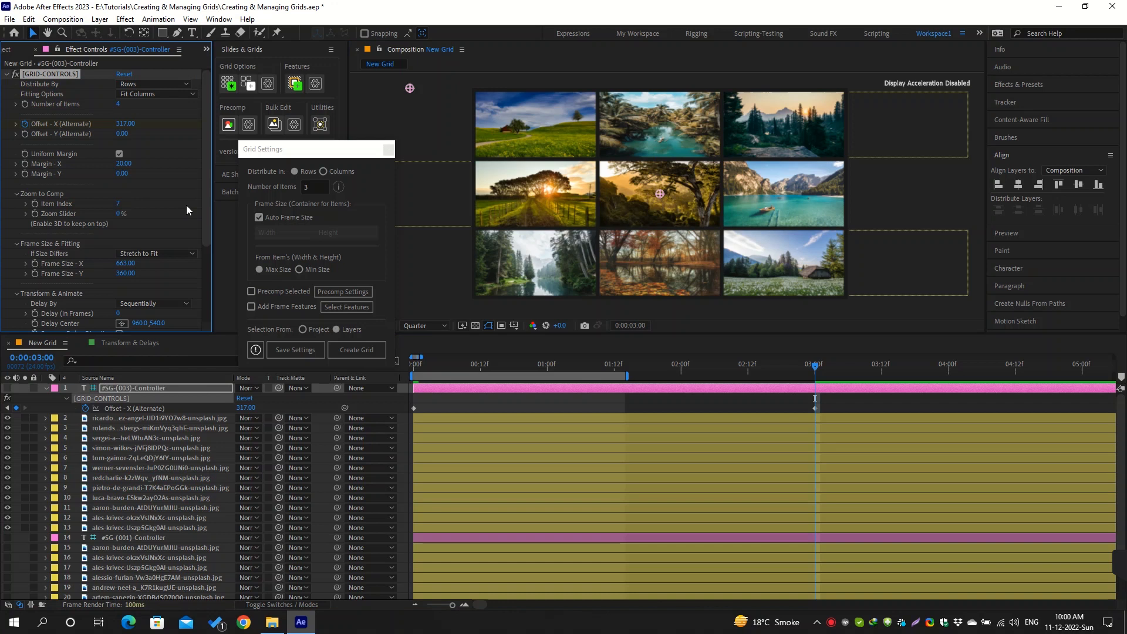
Keyframe the controller's Zoom Slider from 0% at frame 5 to 100% at frame 20
{"action": "left_click", "coordinate": [439, 368]}
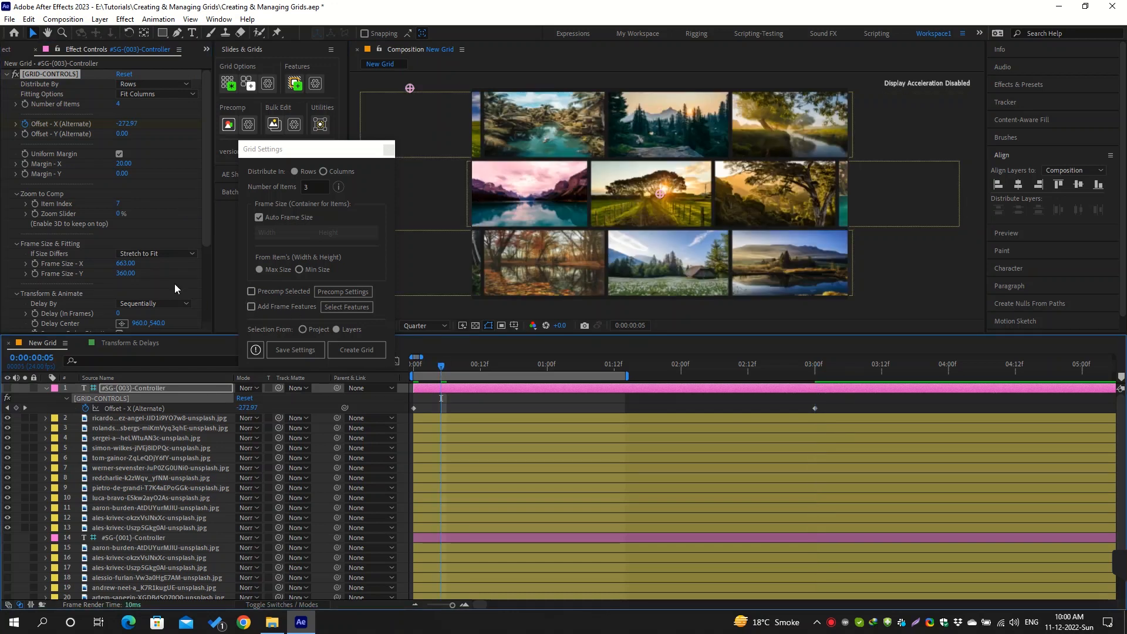
{"action": "left_click", "coordinate": [35, 215]}
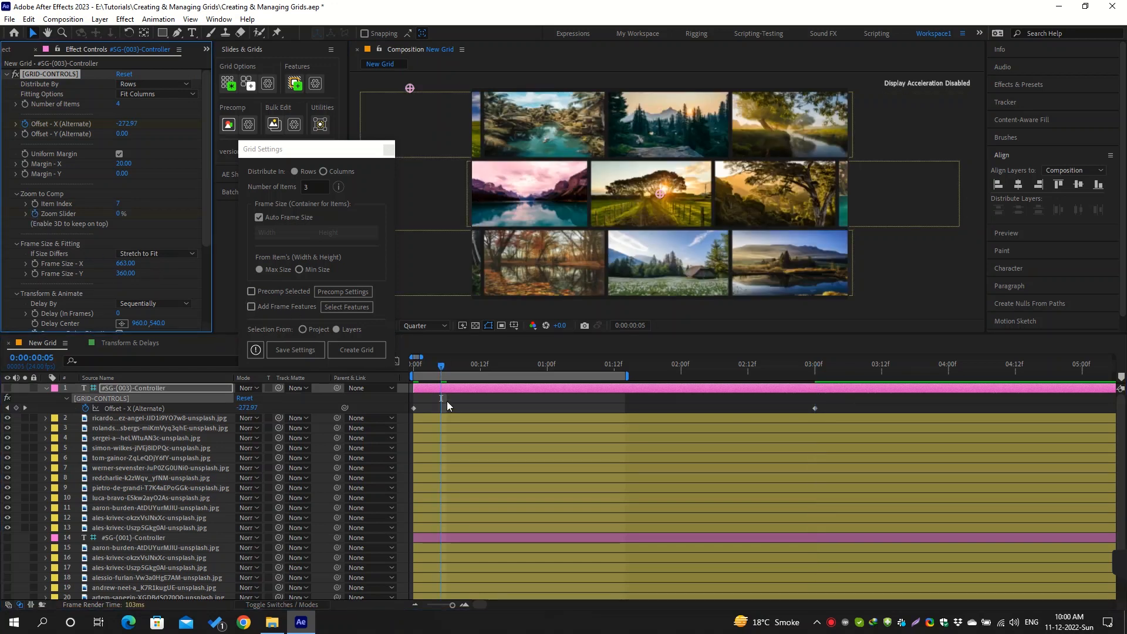
{"action": "key", "text": "u"}
{"action": "key", "text": "u"}
{"action": "key", "text": "space"}
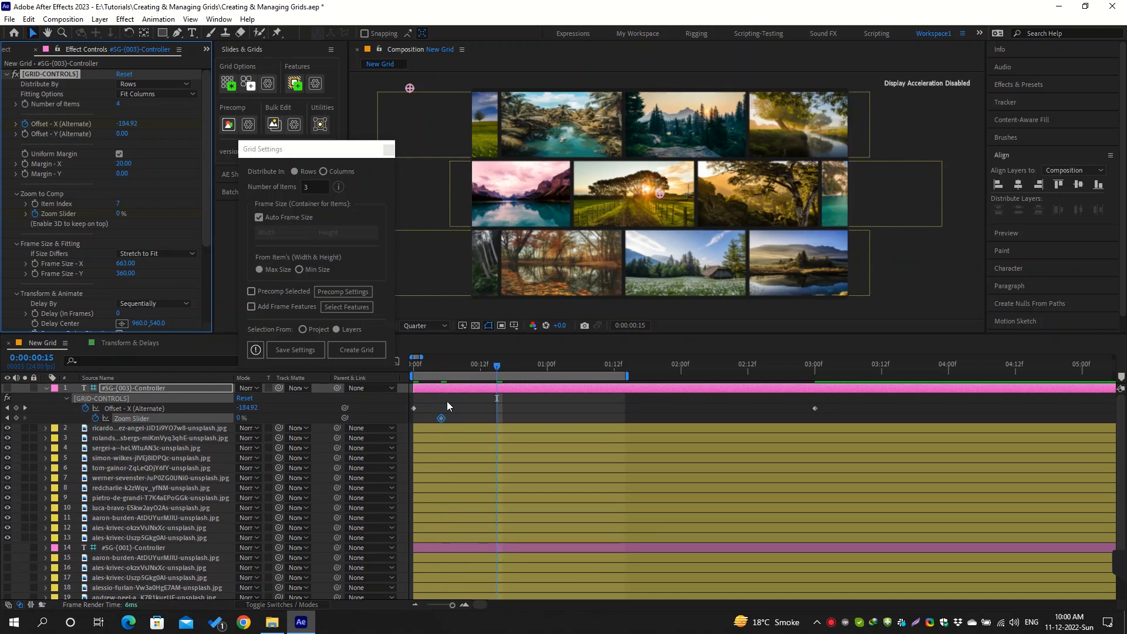
{"action": "key", "text": "Page_Down"}
{"action": "key", "text": "Page_Down"}
{"action": "key", "text": "Page_Down"}
{"action": "key", "text": "Page_Down"}
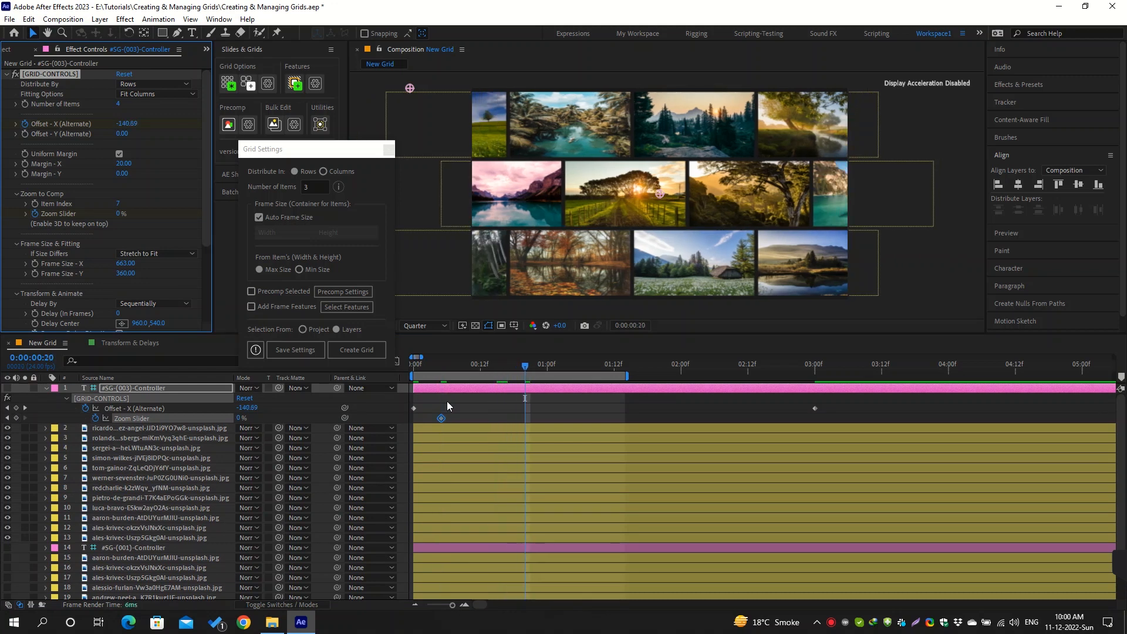
{"action": "left_click_drag", "start_coordinate": [241, 418], "coordinate": [317, 418]}
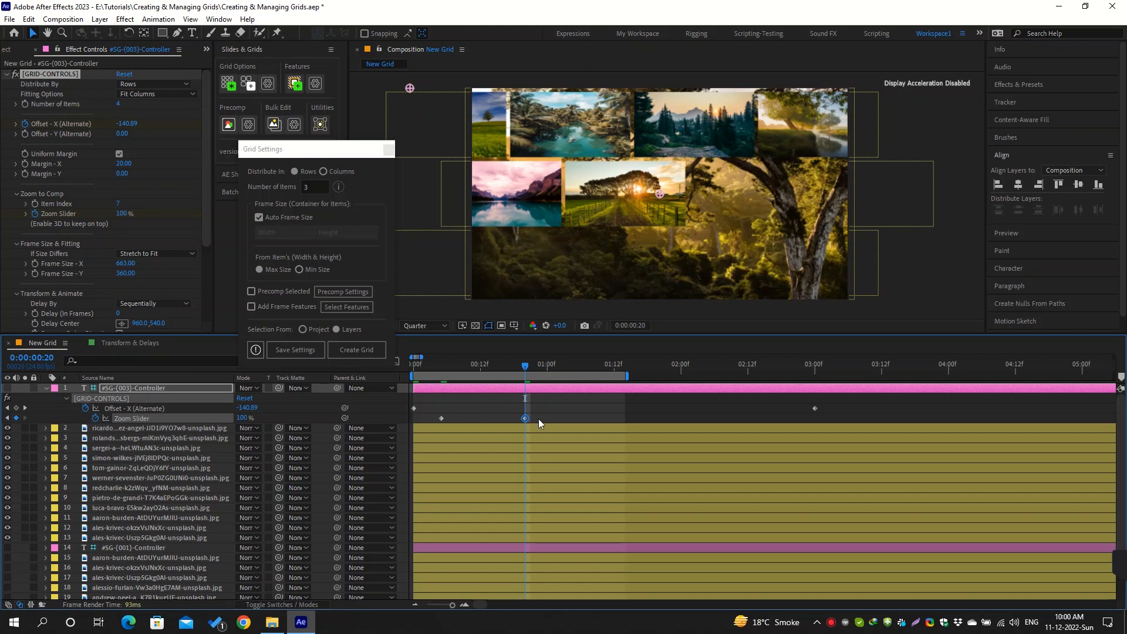
Duplicate both Zoom Slider keyframes at 0:00:01:14 and time-reverse the pasted pair so the item zooms back out
{"action": "left_click_drag", "start_coordinate": [546, 416], "coordinate": [438, 423]}
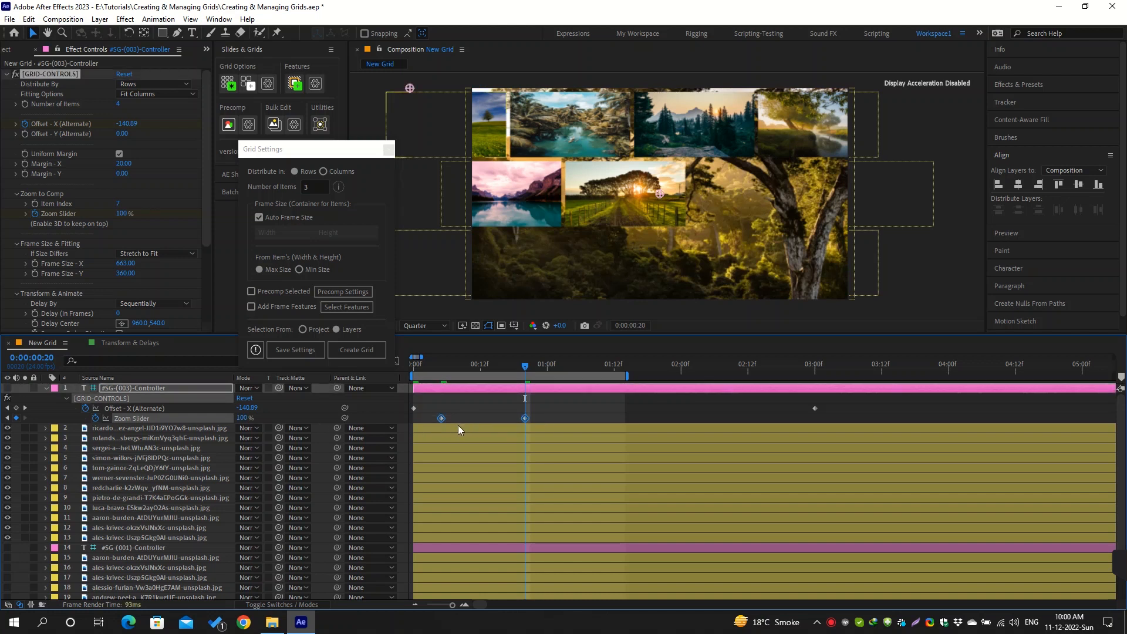
{"action": "left_click", "coordinate": [592, 366]}
{"action": "left_click_drag", "start_coordinate": [603, 370], "coordinate": [626, 370]}
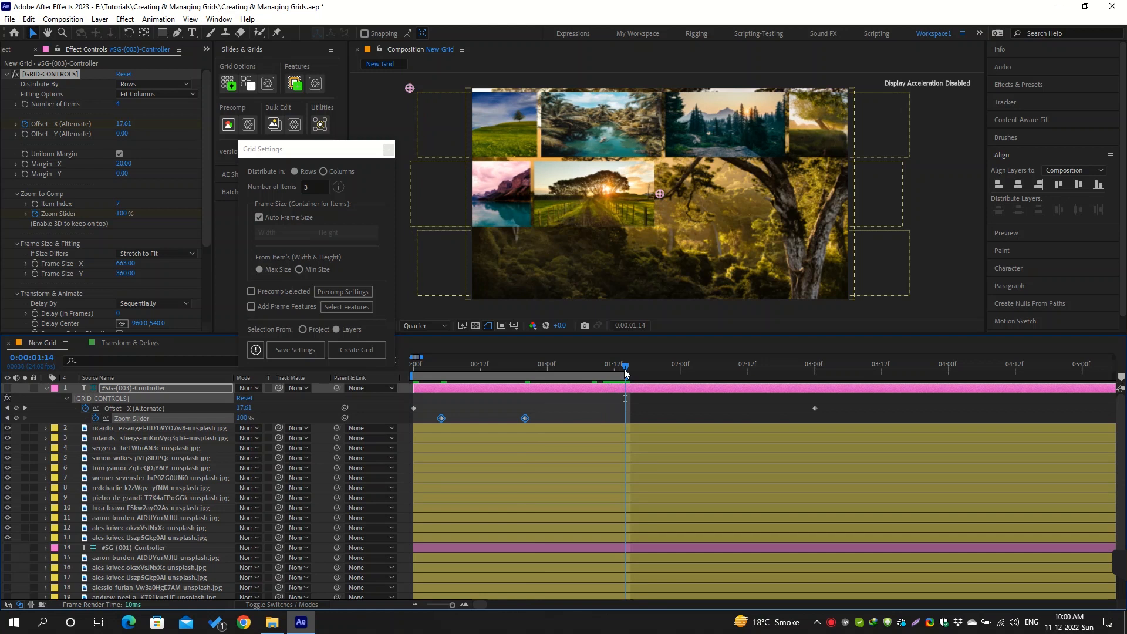
{"action": "key", "text": "ctrl+v"}
{"action": "right_click", "coordinate": [625, 418]}
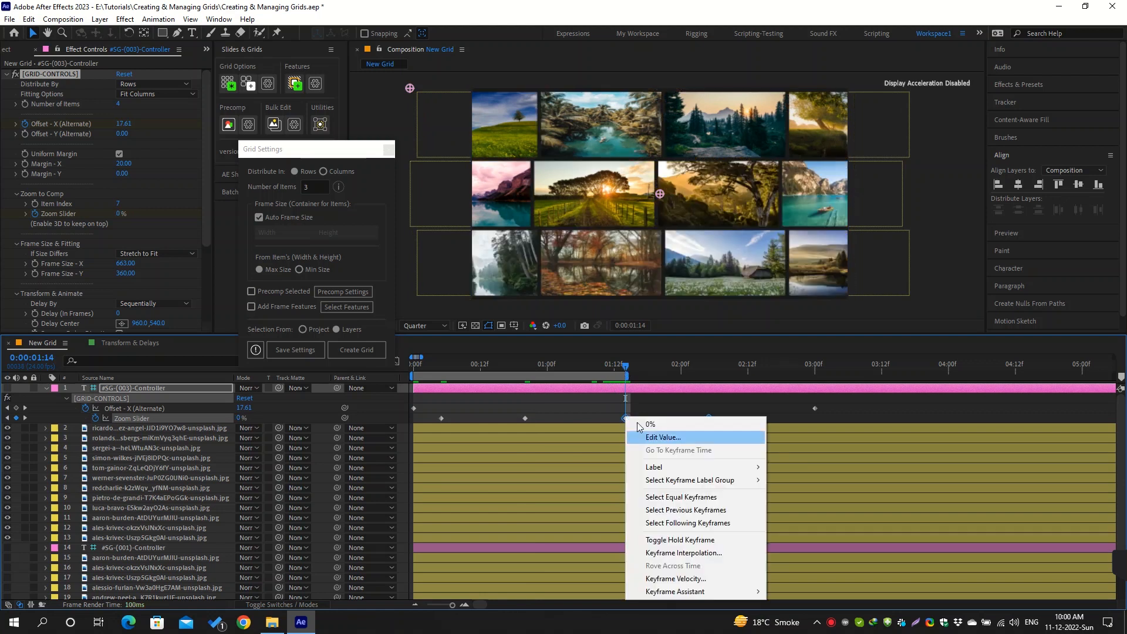
{"action": "mouse_move", "coordinate": [735, 591]}
{"action": "left_click", "coordinate": [810, 592]}
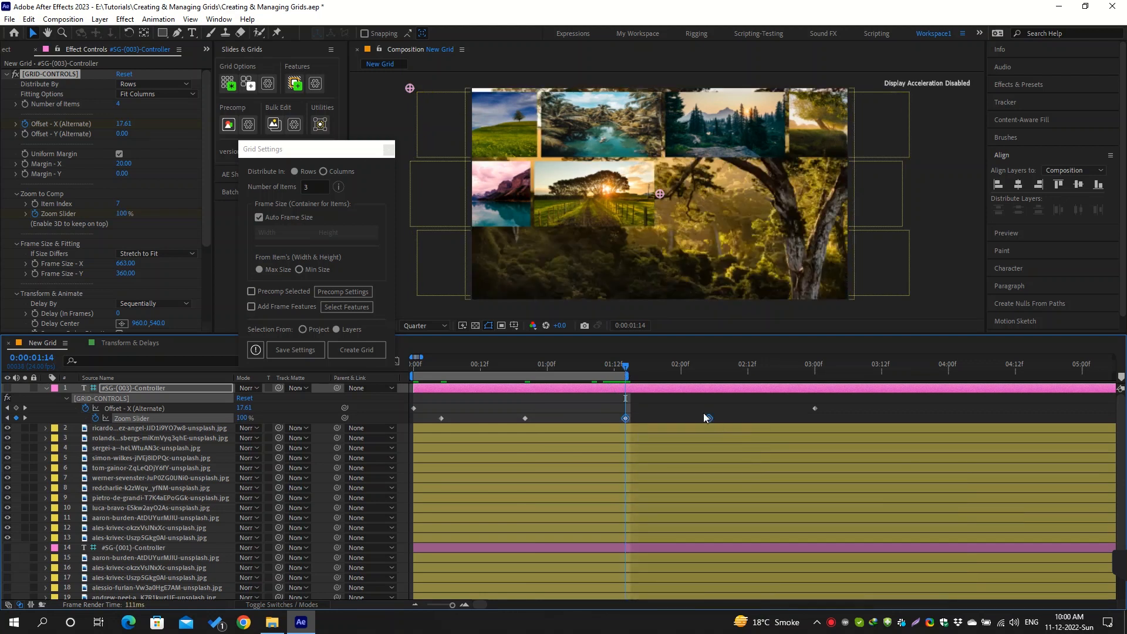
Shift the first pair of Zoom Slider keyframes about nine frames later and apply Easy Ease to all the controller's keyframes
{"action": "left_click_drag", "start_coordinate": [428, 408], "coordinate": [581, 420]}
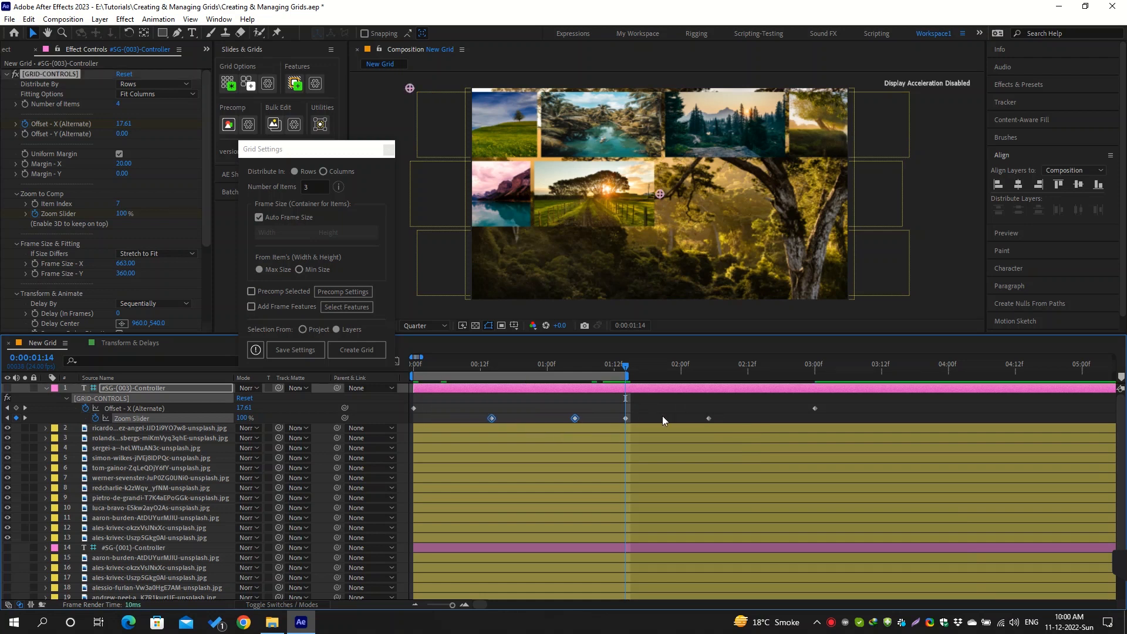
{"action": "left_click_drag", "start_coordinate": [835, 403], "coordinate": [407, 425]}
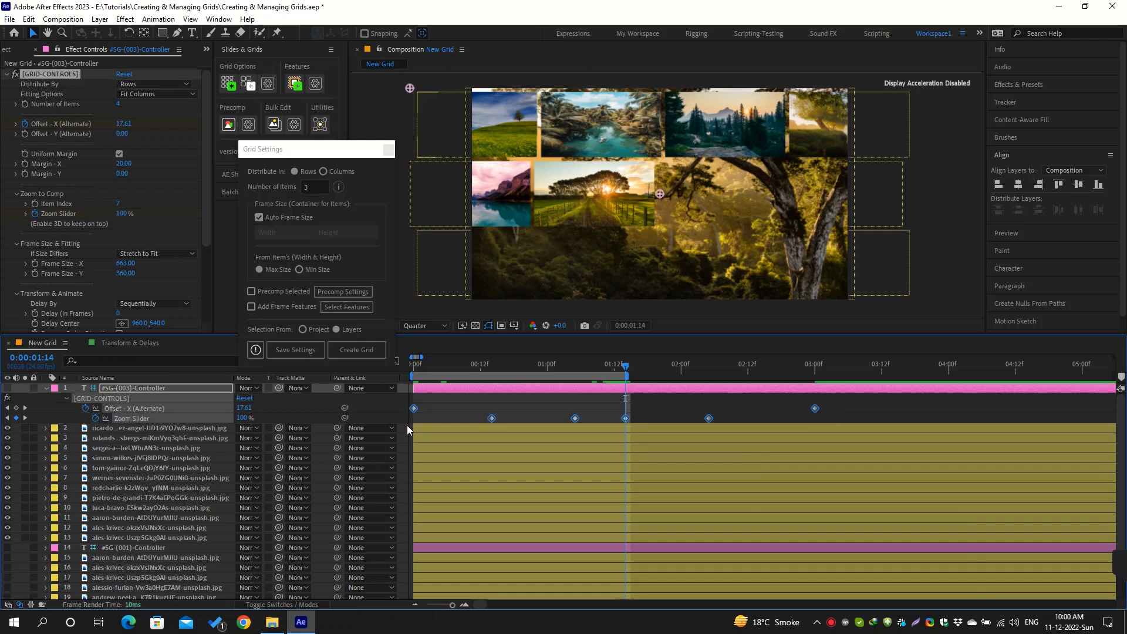
{"action": "key", "text": "F9"}
Extend the work area to 3 seconds and preview the offset and zoom animation
{"action": "left_click_drag", "start_coordinate": [626, 374], "coordinate": [819, 376]}
{"action": "left_click", "coordinate": [825, 411]}
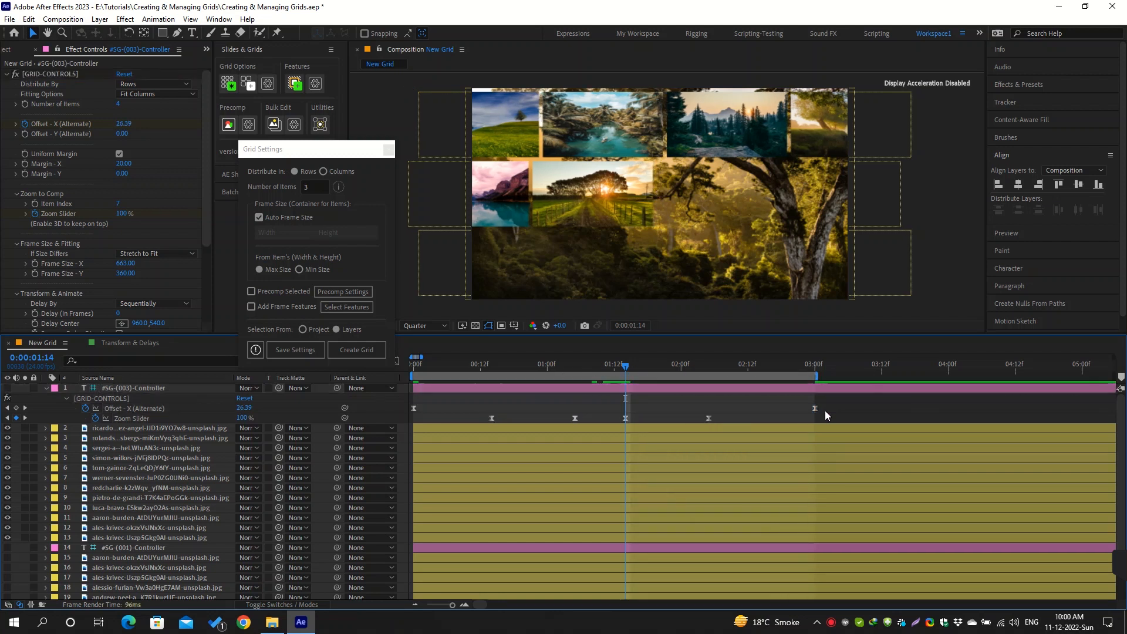
{"action": "key", "text": "space"}
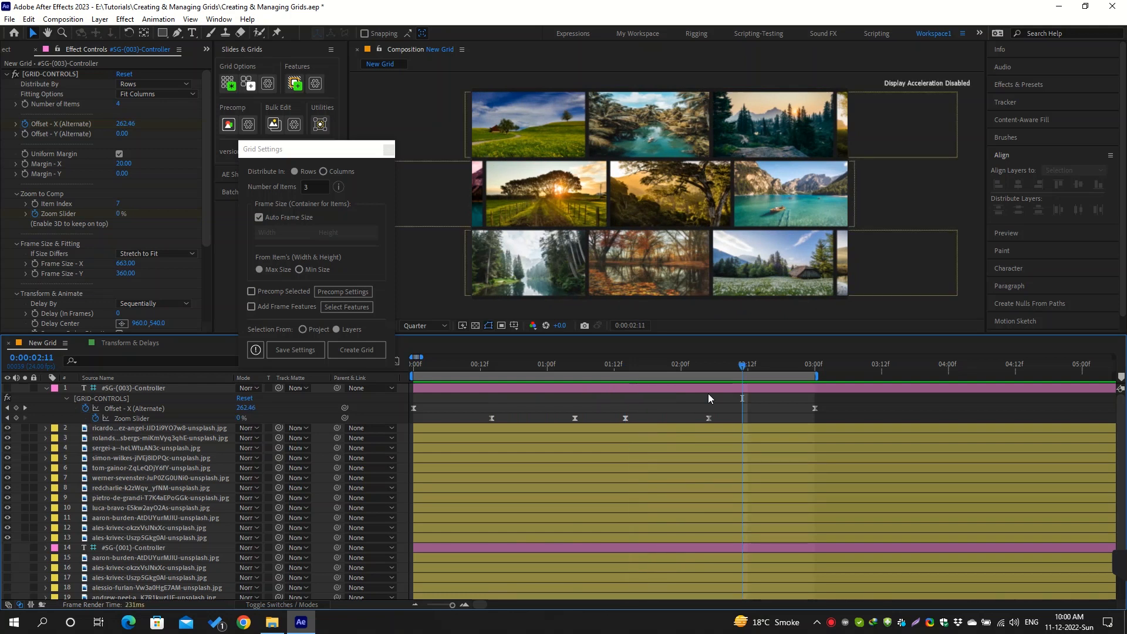
Convert the whole #SG-(003) grid to 3D with Additional Utilities at 0:00:01:17 and preview the zoom animation
{"action": "left_click", "coordinate": [641, 365]}
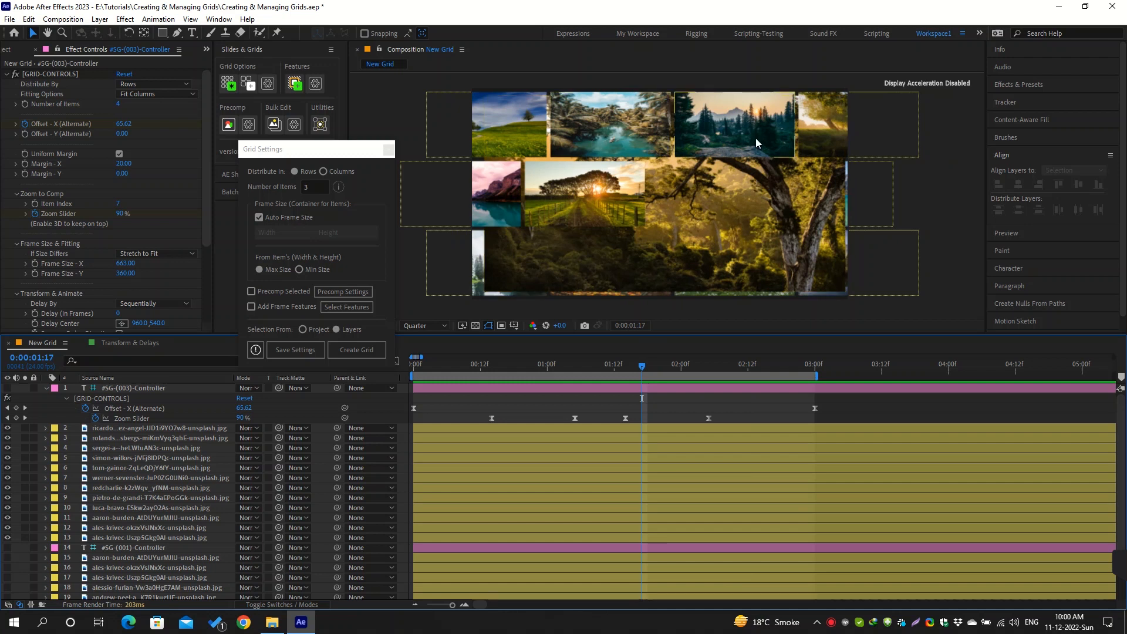
{"action": "key", "text": "F4"}
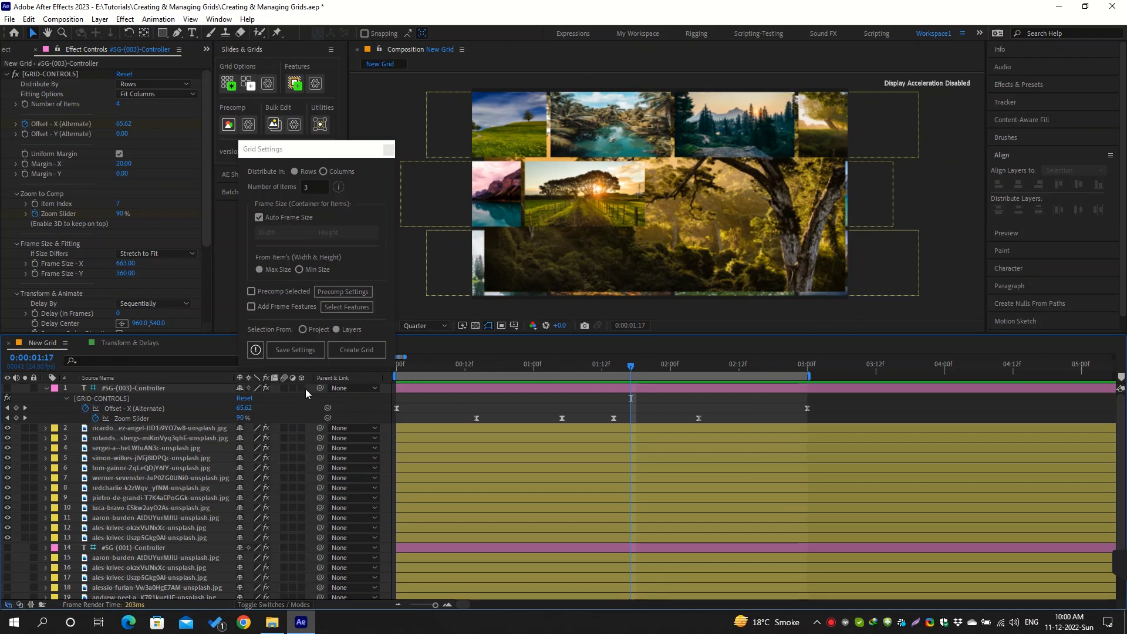
{"action": "left_click_drag", "start_coordinate": [302, 387], "coordinate": [304, 464]}
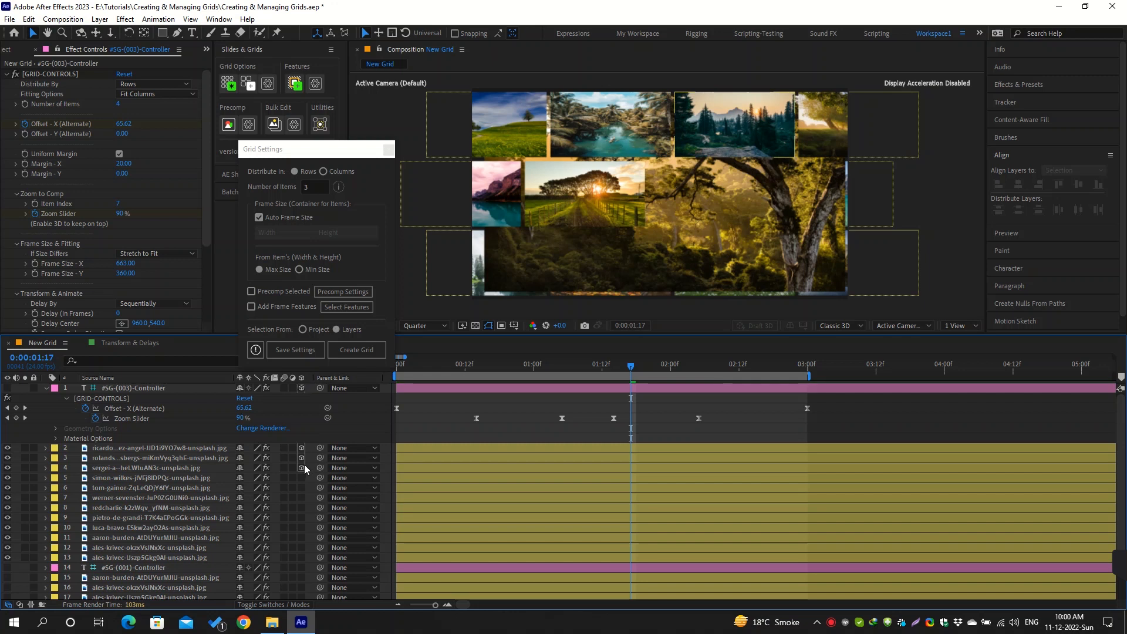
{"action": "left_click", "coordinate": [320, 124]}
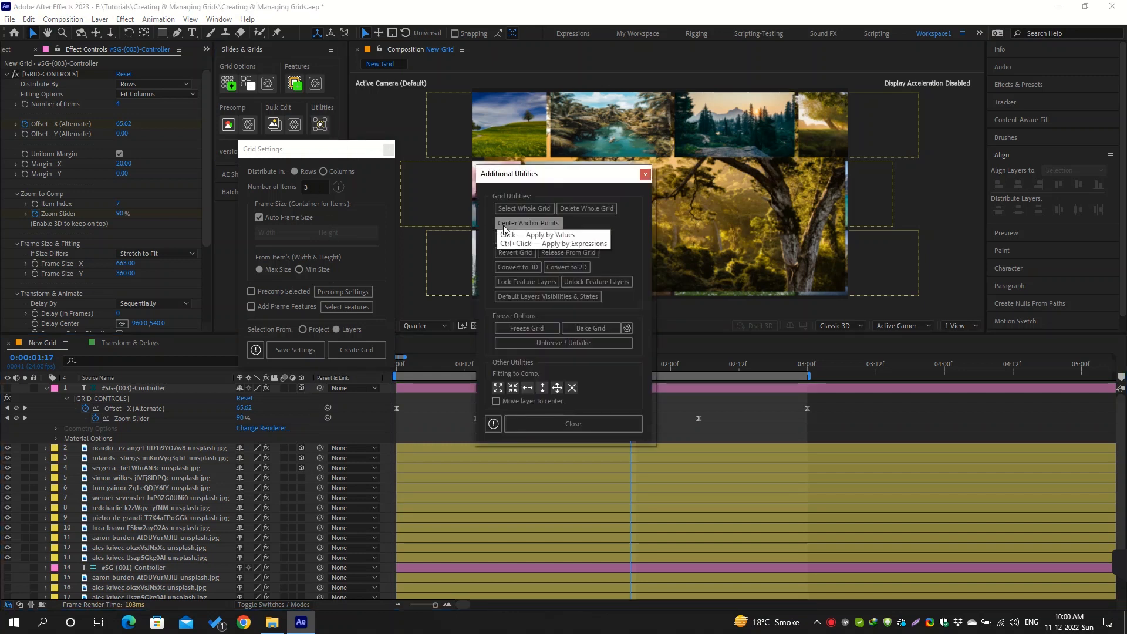
{"action": "left_click", "coordinate": [193, 387]}
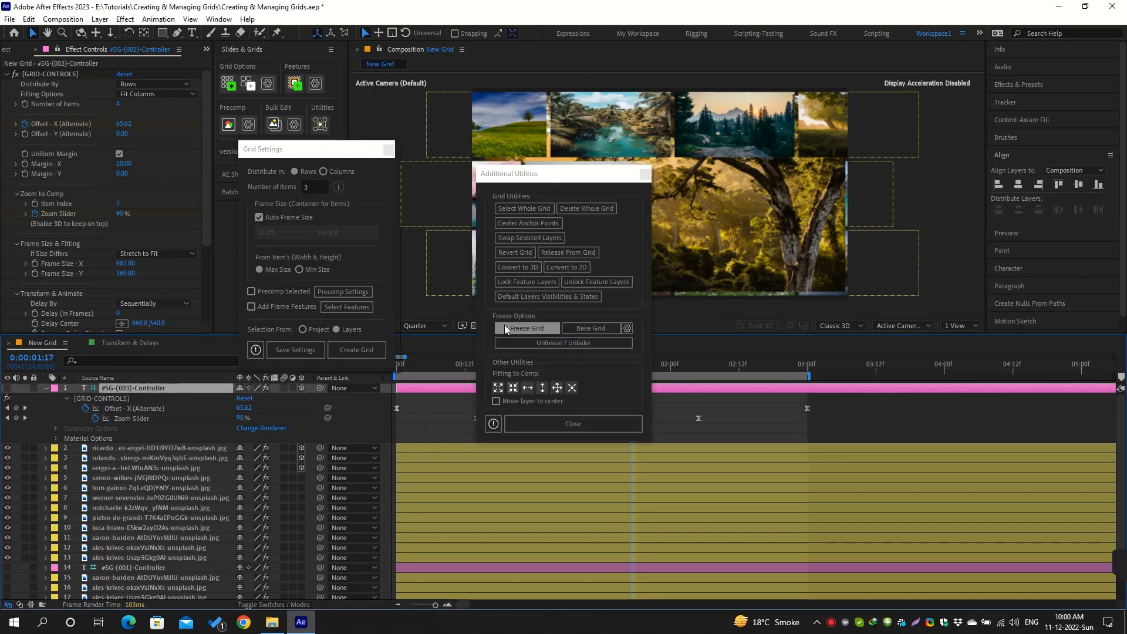
{"action": "left_click", "coordinate": [530, 269]}
{"action": "left_click", "coordinate": [582, 426]}
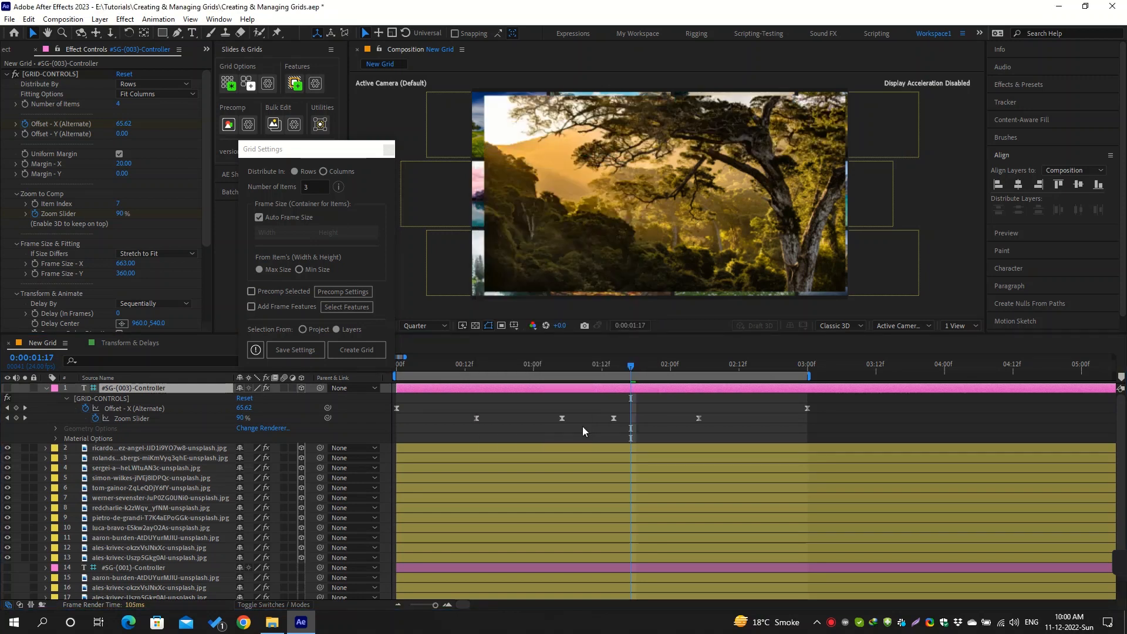
{"action": "key", "text": "space"}
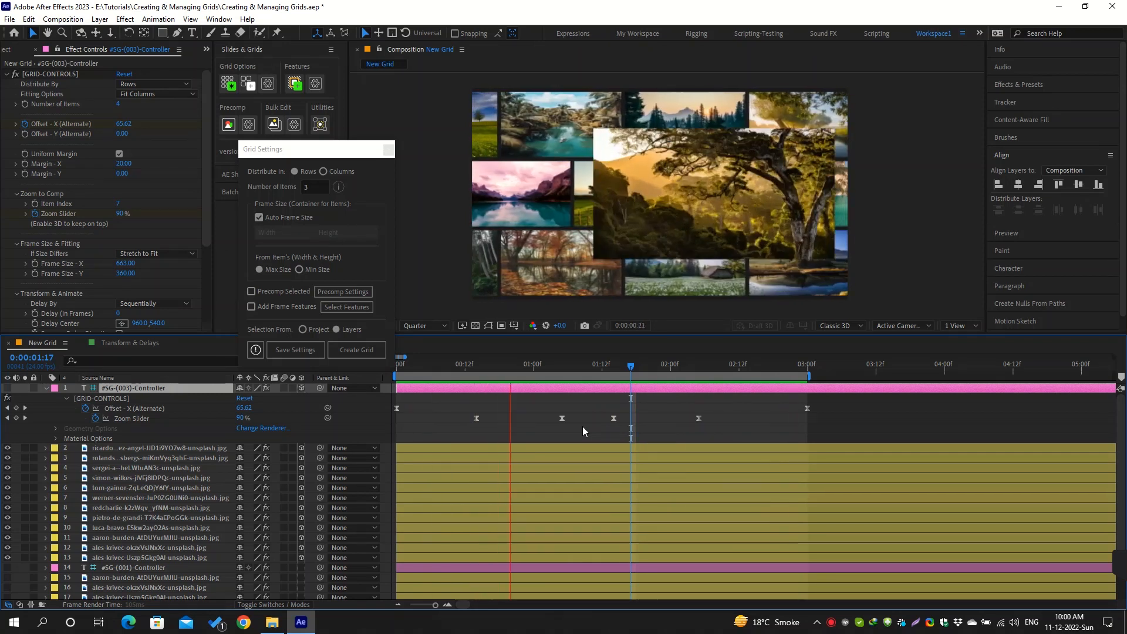
{"action": "key", "text": "space"}
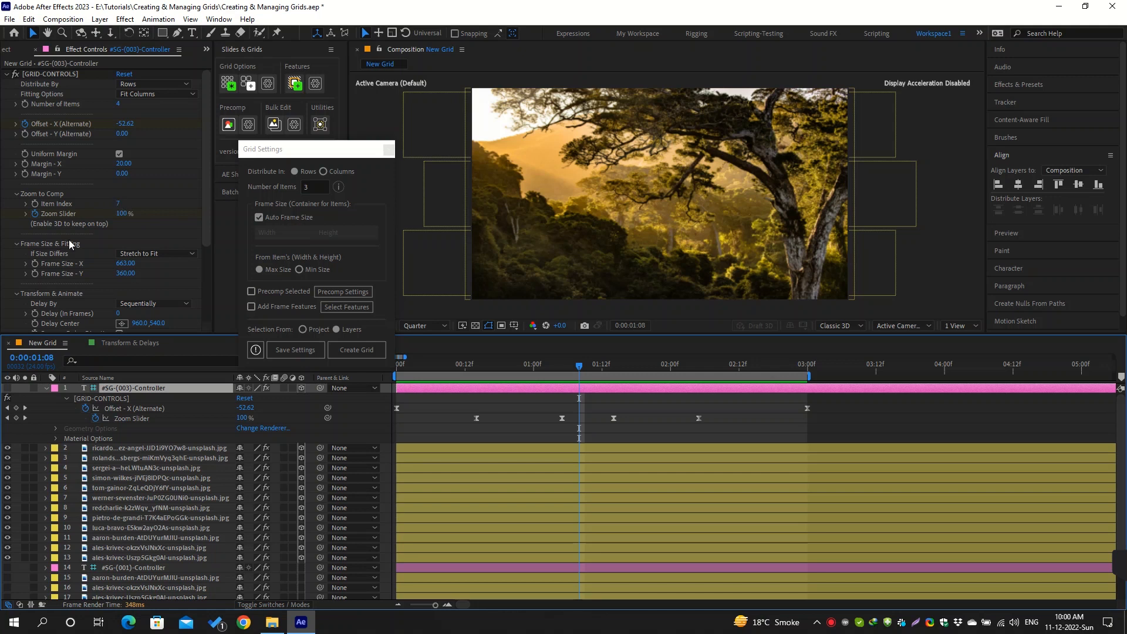
Collapse Zoom to Comp and review the If Size Differs options under Frame Size & Fitting
{"action": "left_click", "coordinate": [16, 194]}
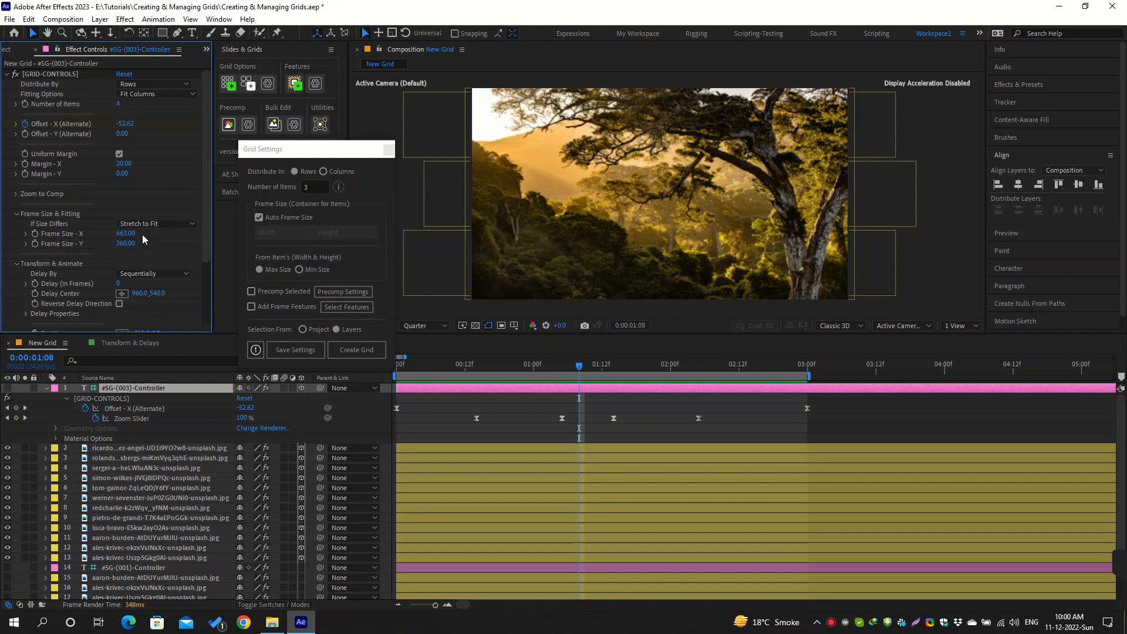
{"action": "left_click", "coordinate": [172, 225]}
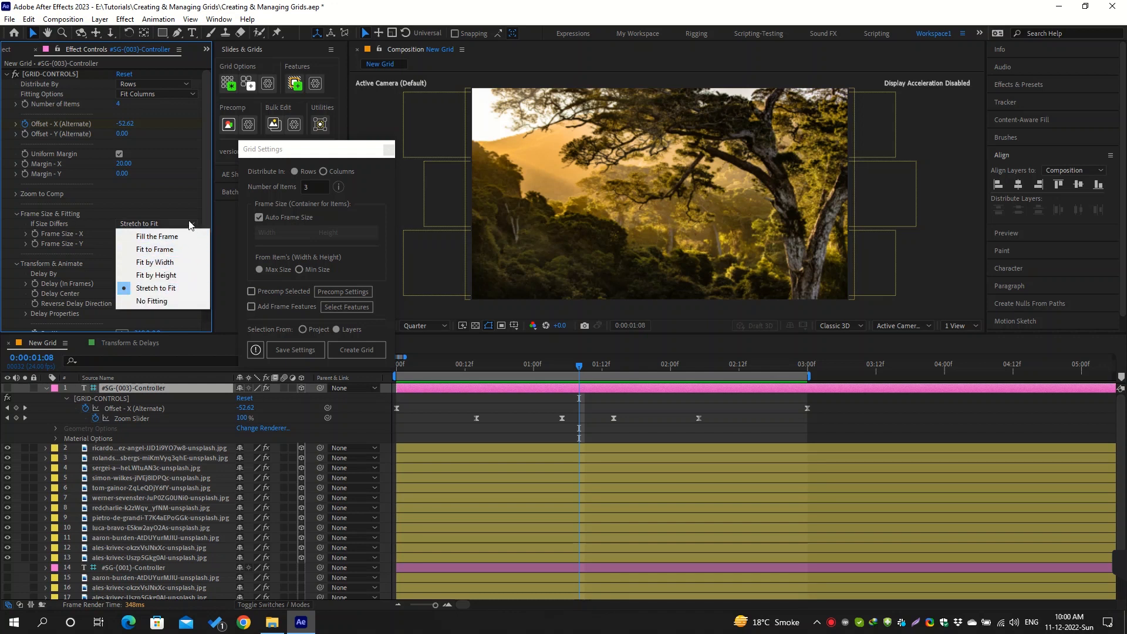
{"action": "left_click", "coordinate": [185, 213]}
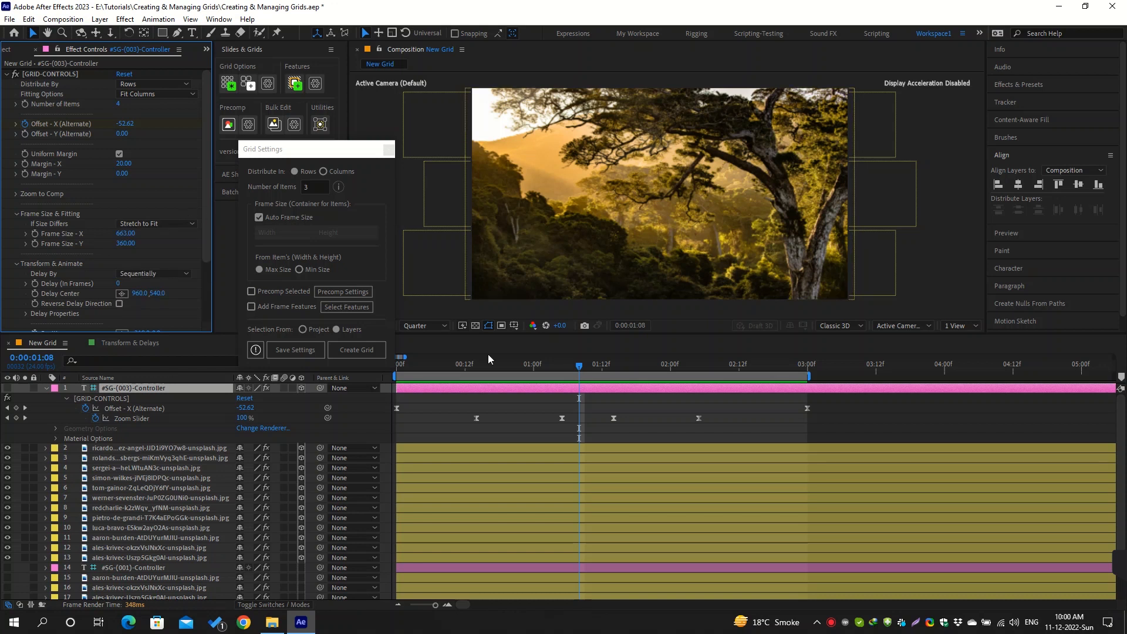
Inspect two grid images at the start of the timeline and review the controller's Fitting Options choices
{"action": "left_click", "coordinate": [443, 366]}
{"action": "left_click", "coordinate": [403, 370]}
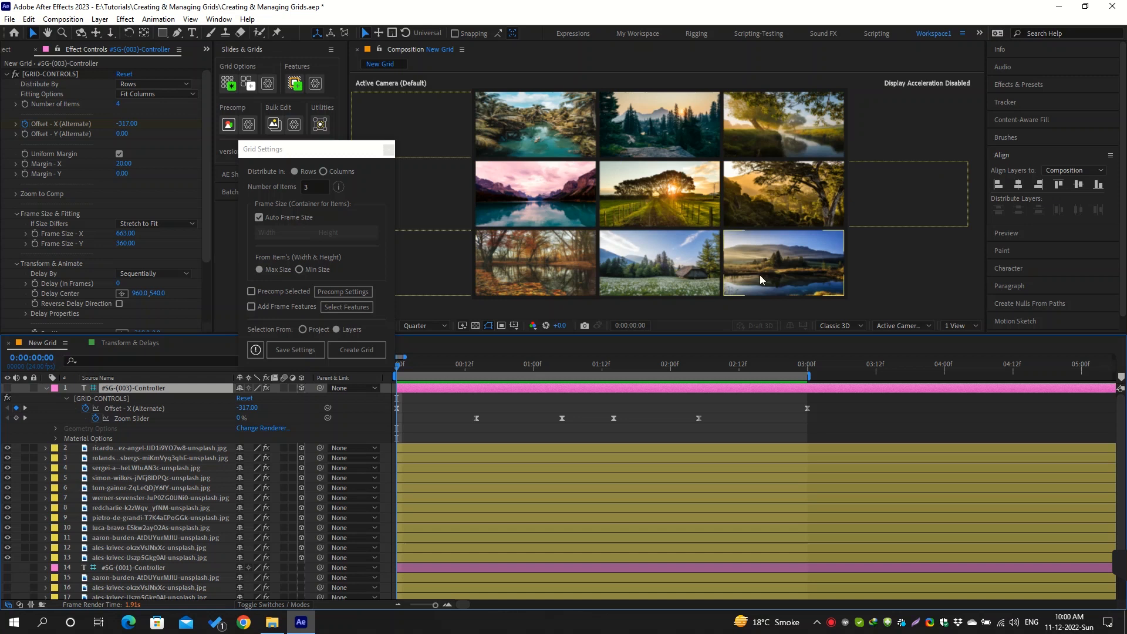
{"action": "left_click", "coordinate": [554, 135]}
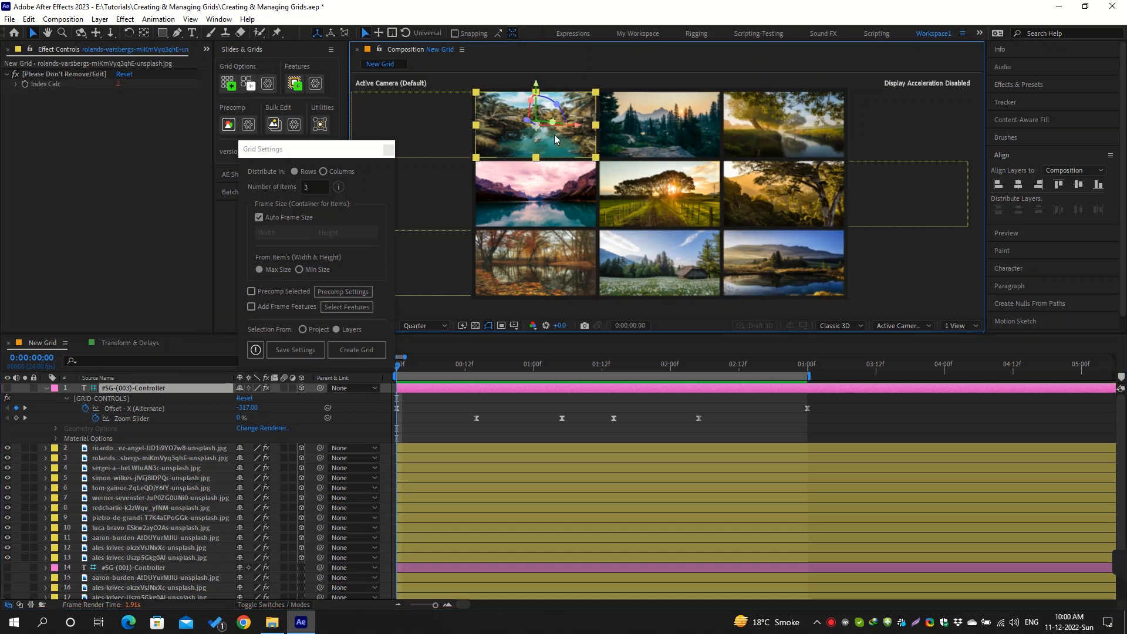
{"action": "left_click", "coordinate": [543, 178]}
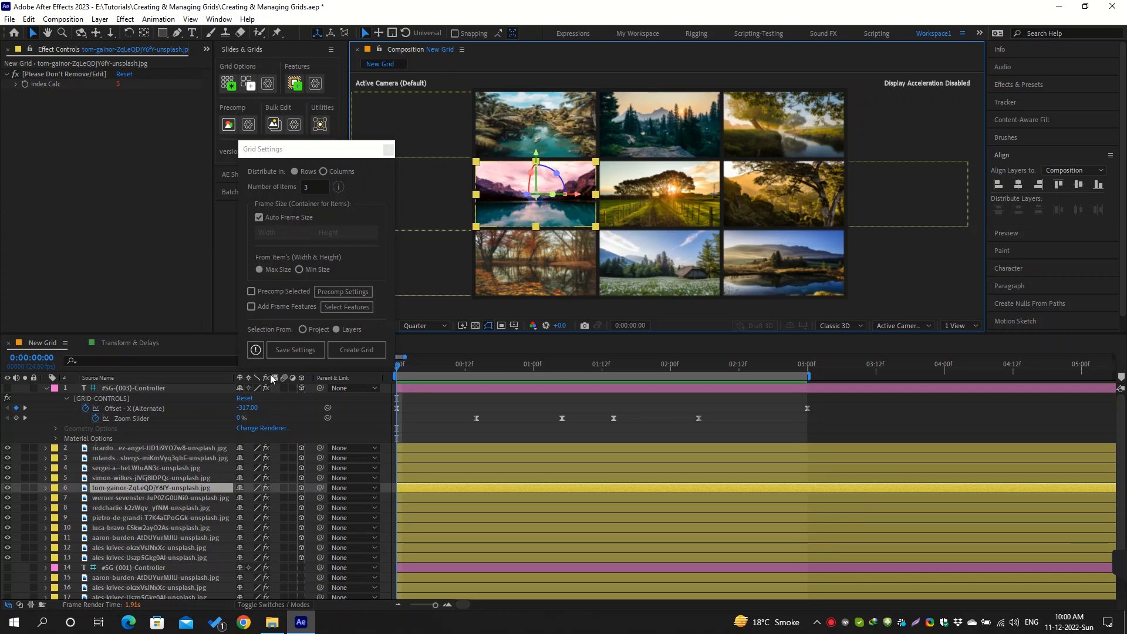
{"action": "left_click", "coordinate": [213, 388]}
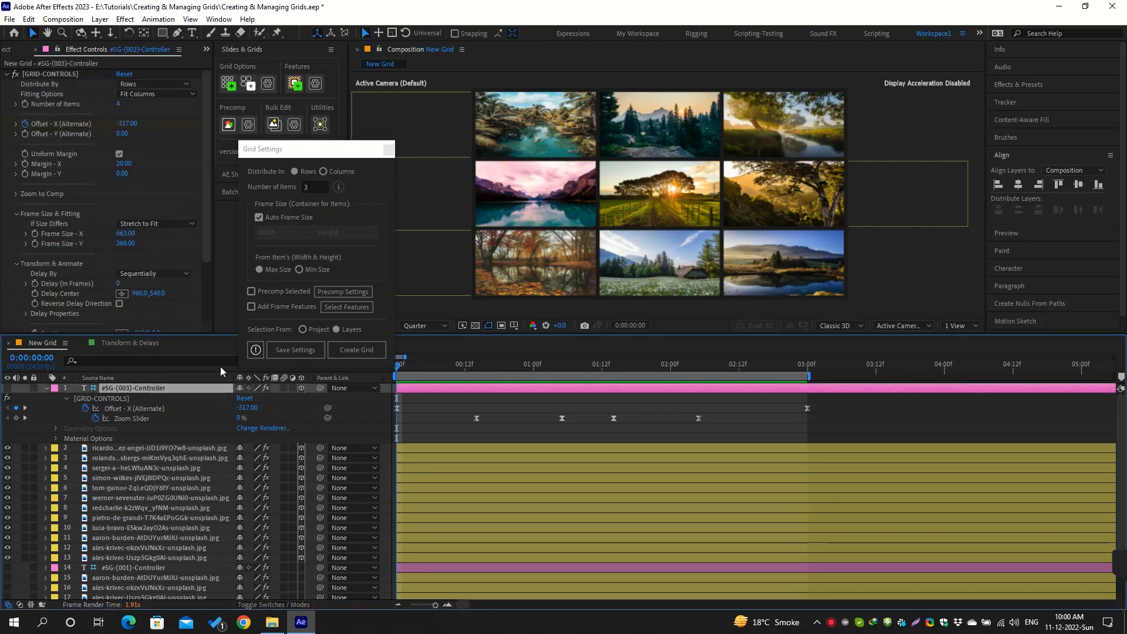
{"action": "left_click", "coordinate": [158, 95]}
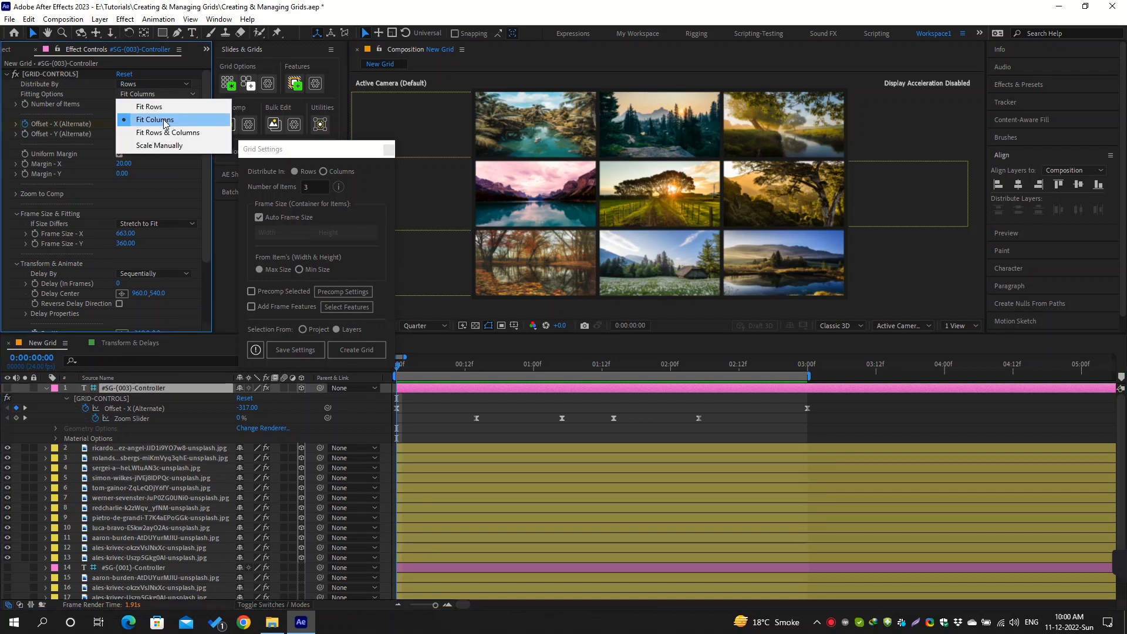
{"action": "left_click", "coordinate": [176, 192]}
Try No Fitting for If Size Differs, and return the option to Stretch to Fit
{"action": "left_click", "coordinate": [167, 224]}
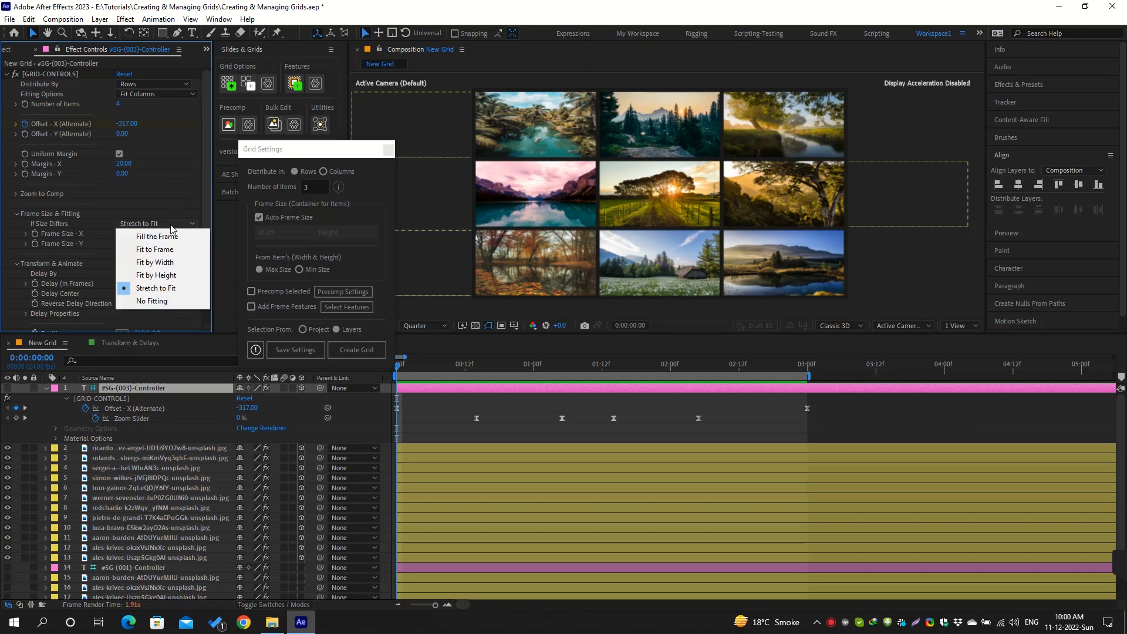
{"action": "left_click", "coordinate": [171, 303]}
{"action": "left_click", "coordinate": [167, 225]}
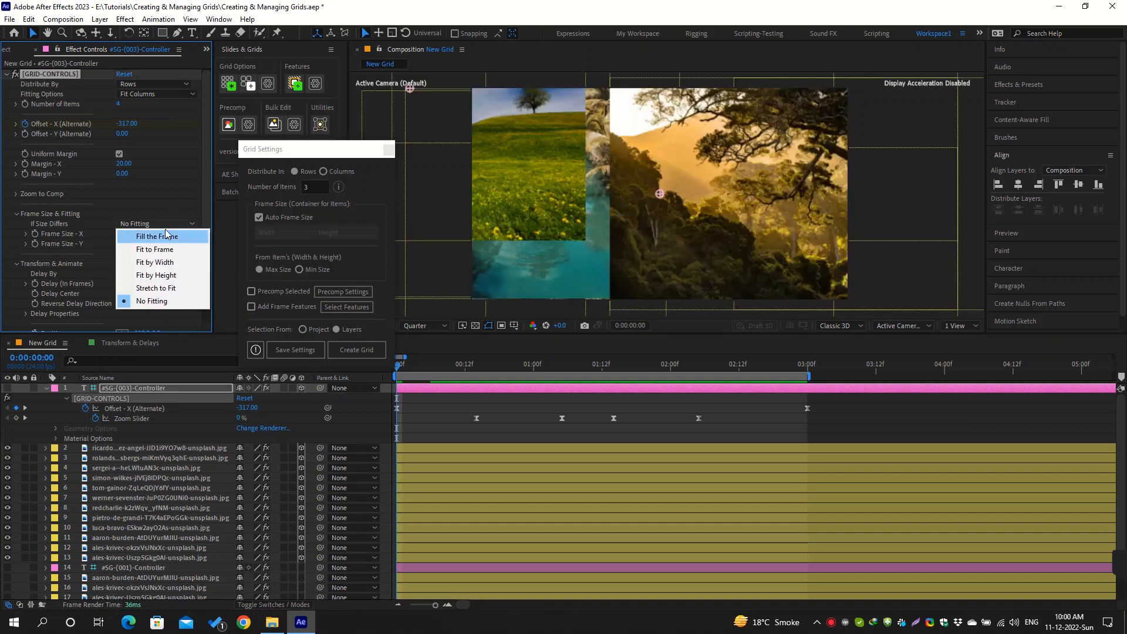
{"action": "left_click", "coordinate": [174, 287]}
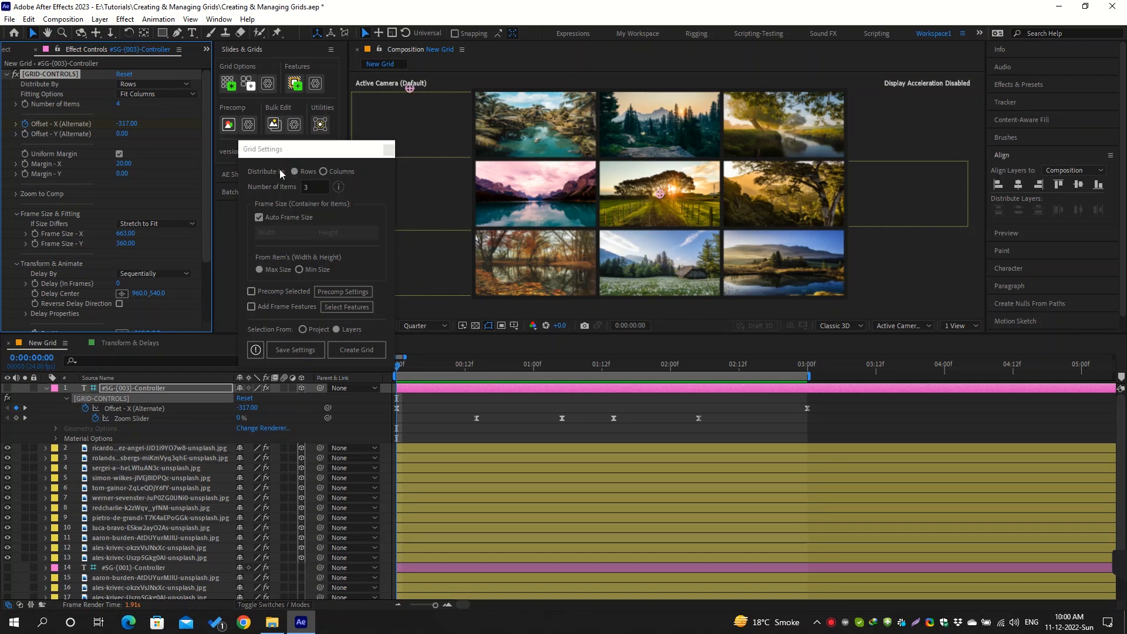
Add frame features to the #SG-(003) grid with only Add Stroke enabled, and return to its GRID-CONTROLS effect
{"action": "left_click", "coordinate": [316, 84]}
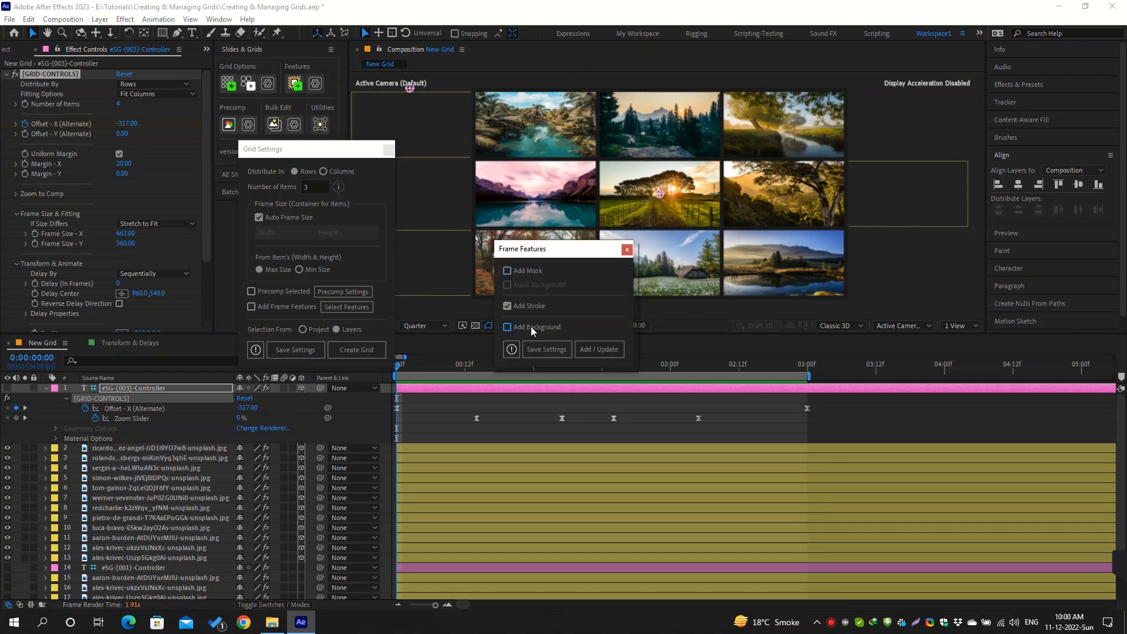
{"action": "left_click", "coordinate": [597, 350]}
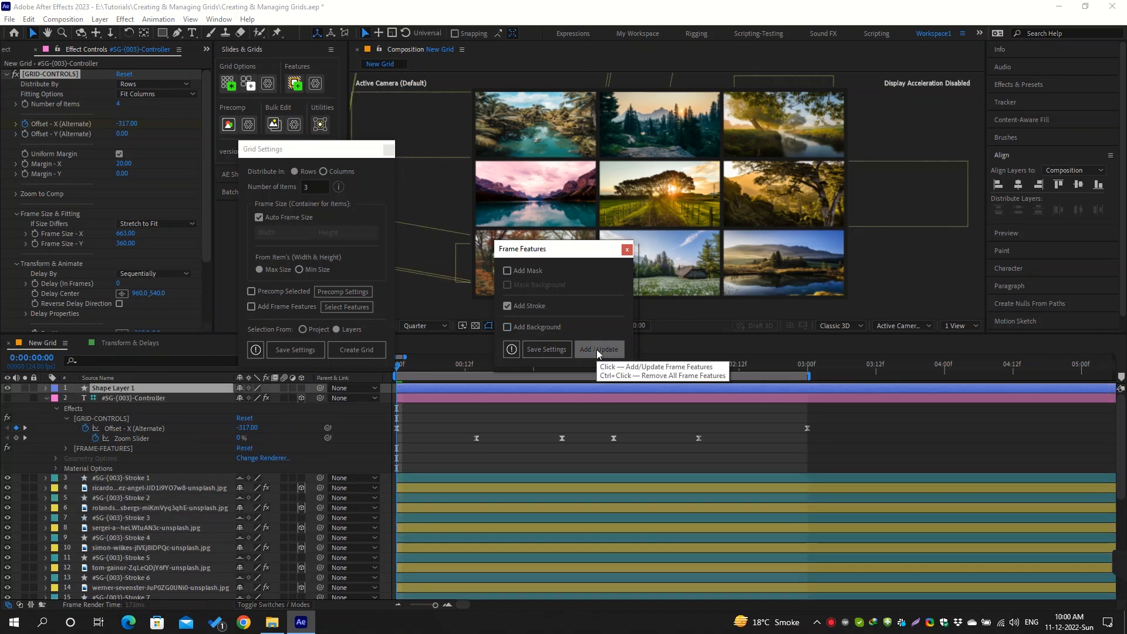
{"action": "left_click", "coordinate": [597, 350]}
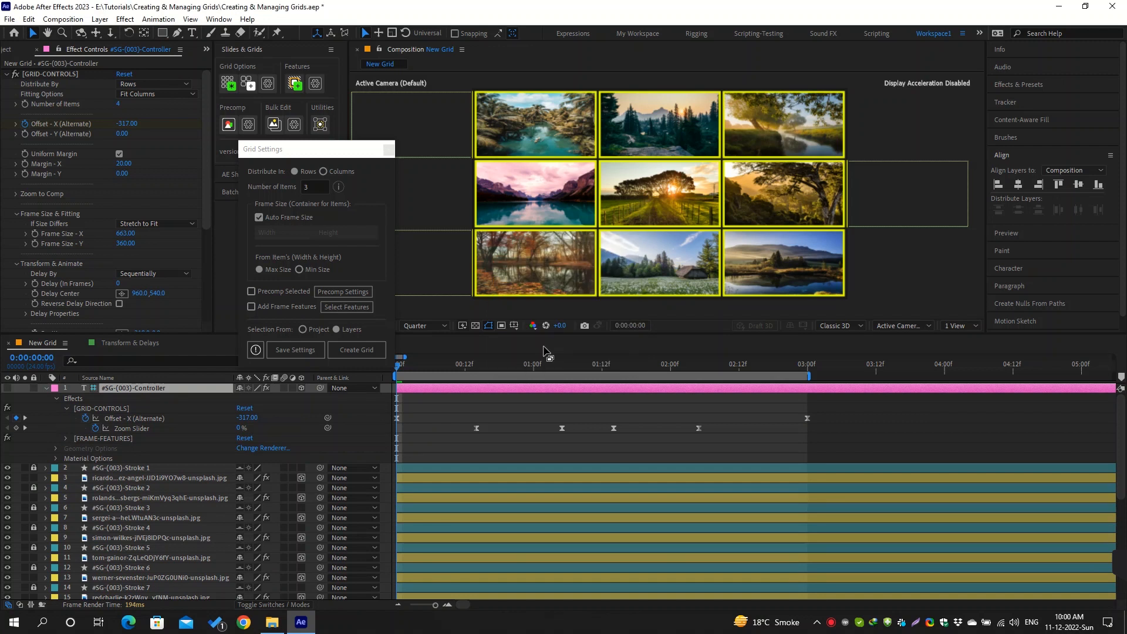
{"action": "left_click", "coordinate": [167, 241]}
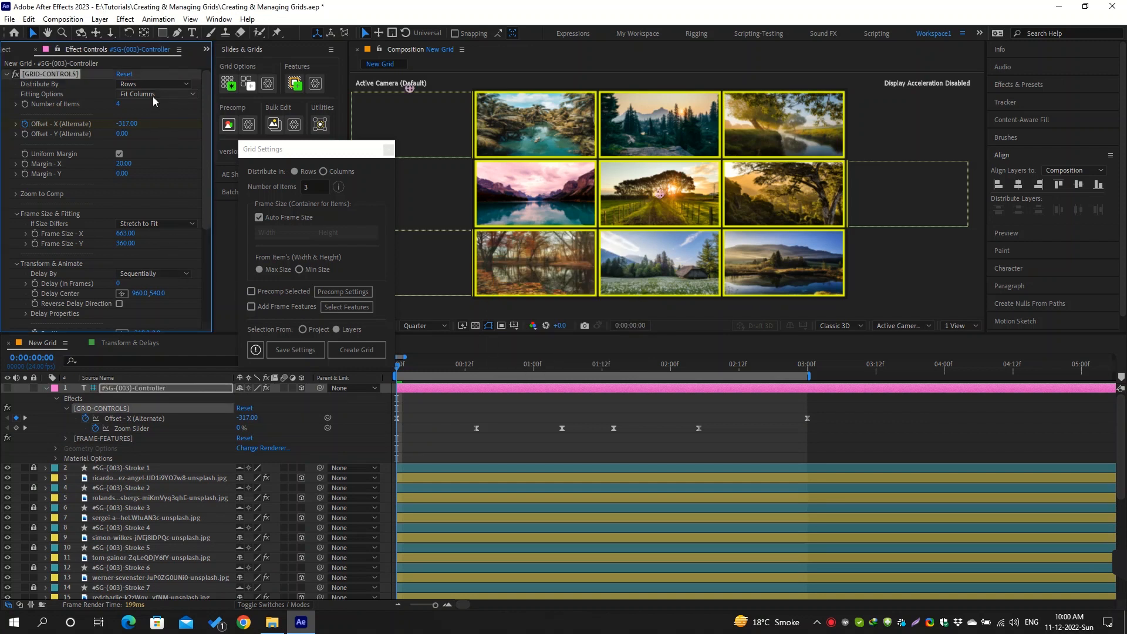
Set the #SG-(003) grid's Fitting Options to Scale Manually and move the current time to frame 4
{"action": "left_click", "coordinate": [155, 95]}
{"action": "left_click", "coordinate": [174, 147]}
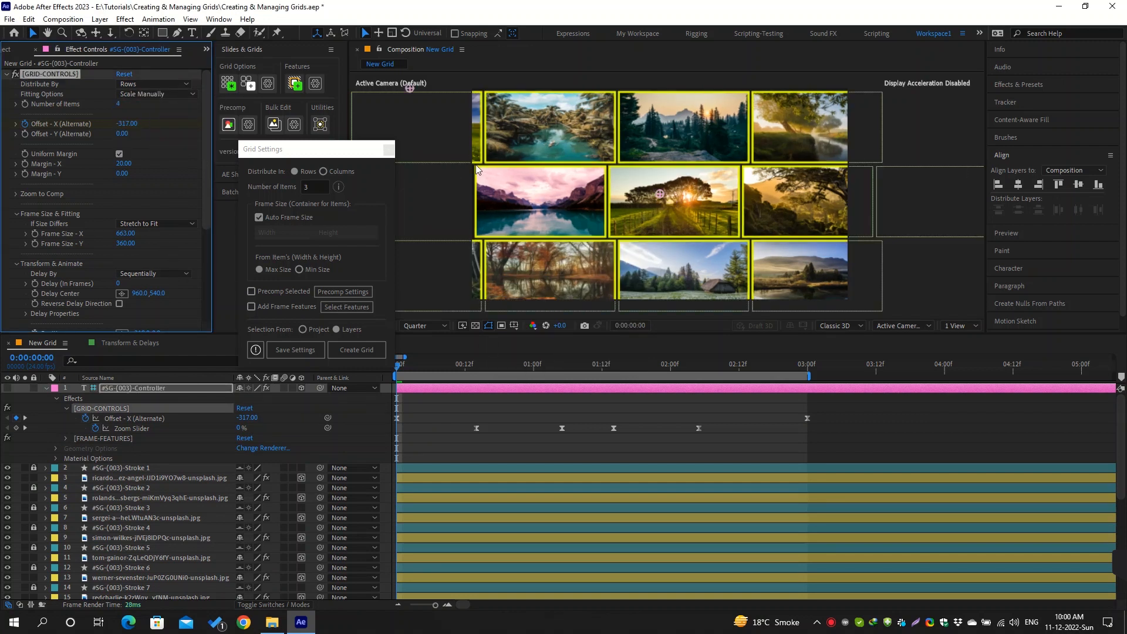
{"action": "left_click", "coordinate": [408, 366]}
{"action": "left_click_drag", "start_coordinate": [407, 366], "coordinate": [419, 365]}
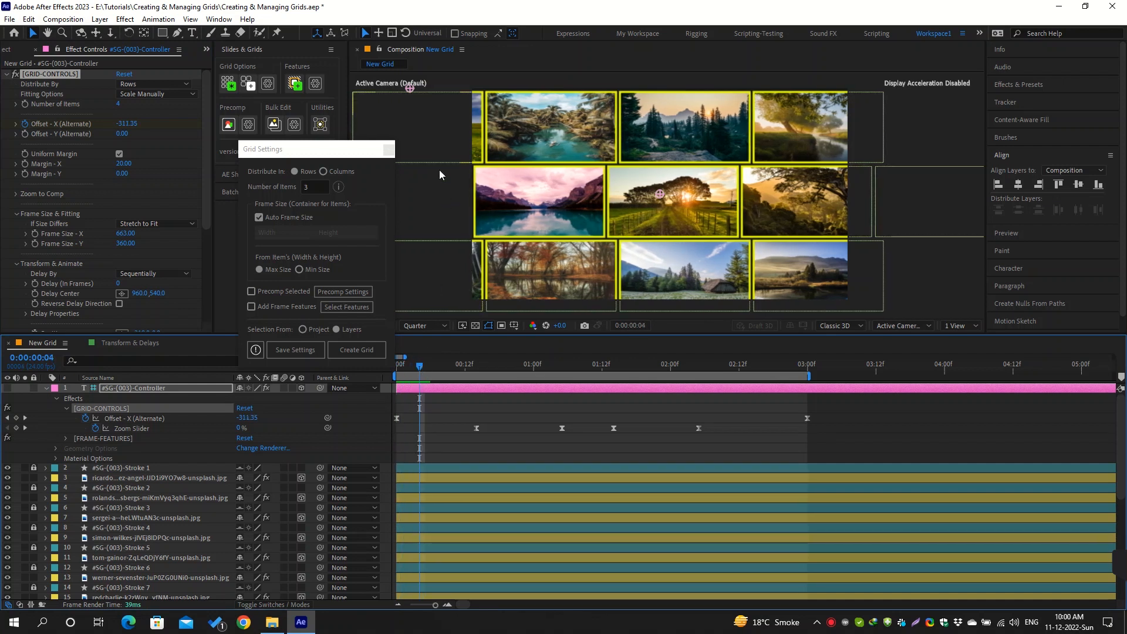
Show the composition rulers and select the first image in the grid's middle row
{"action": "left_click", "coordinate": [442, 197]}
{"action": "key", "text": "ctrl+r"}
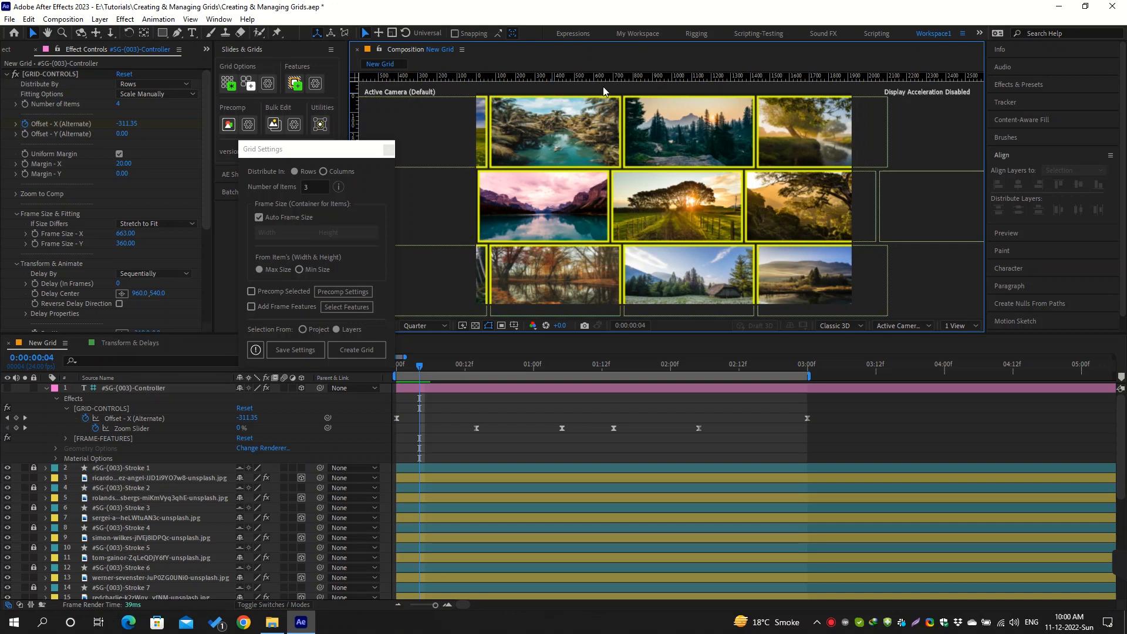
{"action": "left_click", "coordinate": [607, 209]}
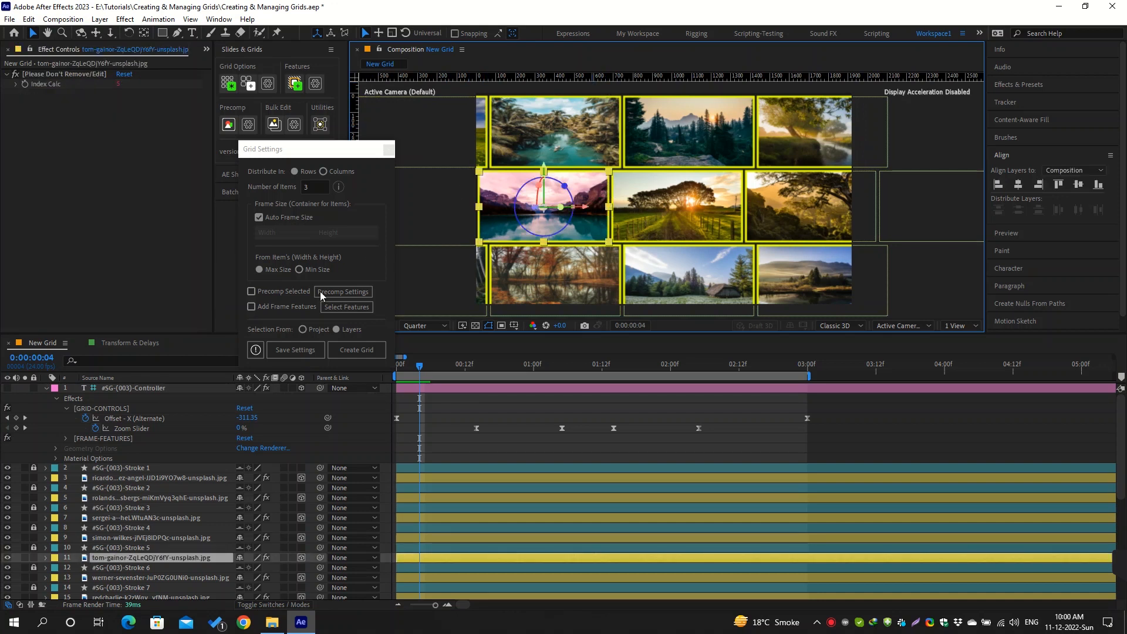
Set the #SG-(003) controller's Frame Size to 500 for both X and Y
{"action": "left_click", "coordinate": [140, 387]}
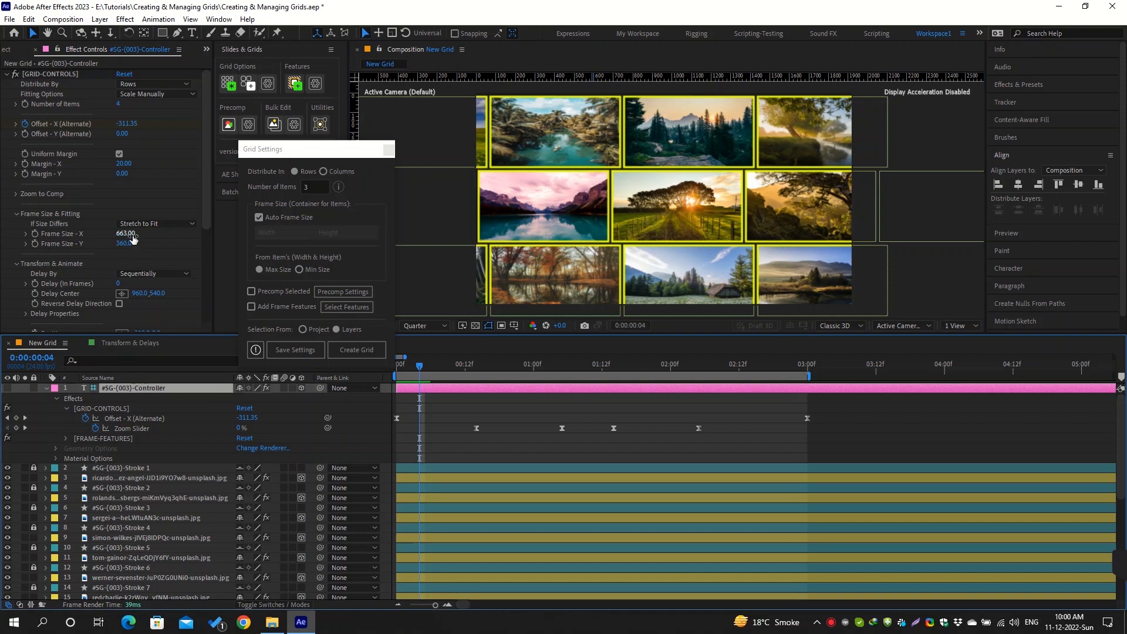
{"action": "left_click", "coordinate": [126, 233]}
{"action": "type", "text": "5"}
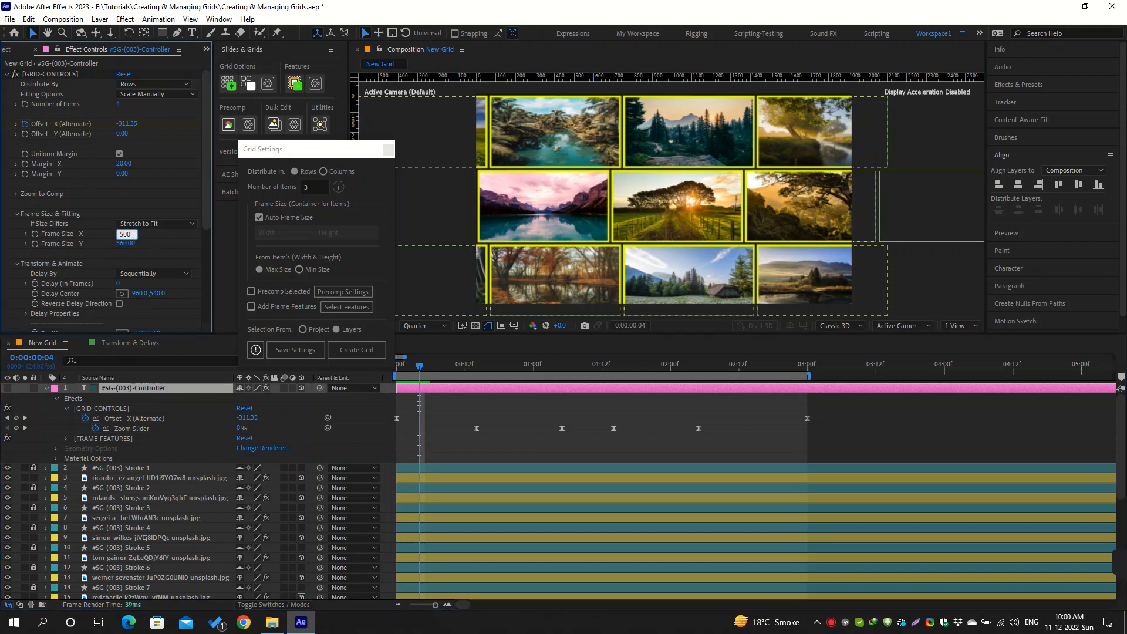
{"action": "key", "text": "Return"}
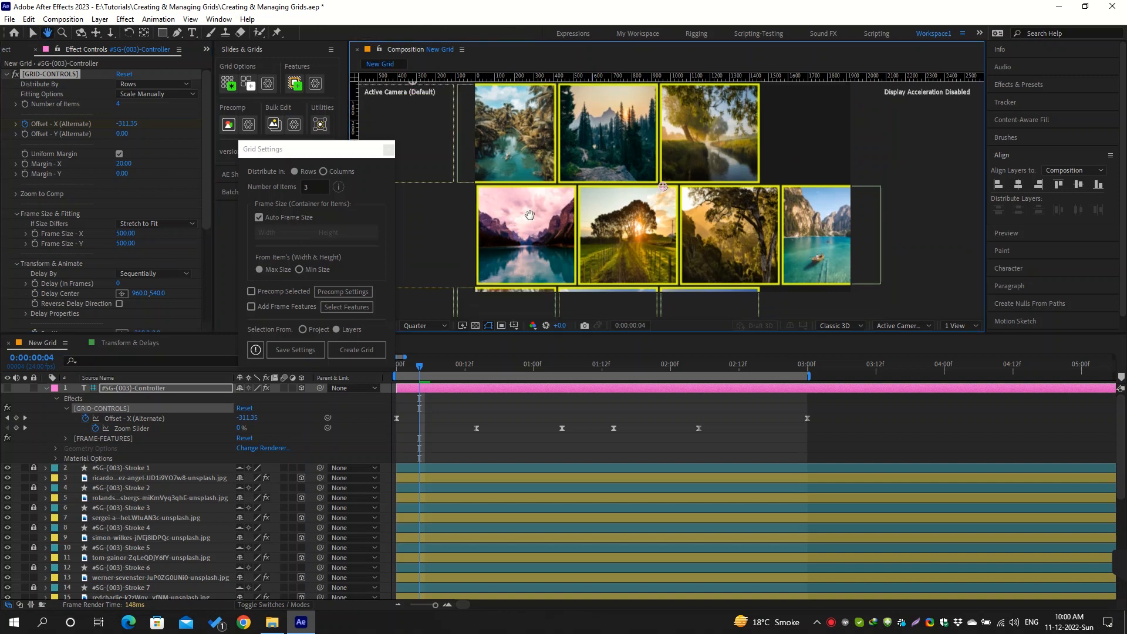
Advance the current time to frame 7 and examine the square frames in the composition
{"action": "key", "text": "Page_Down"}
{"action": "key", "text": "Page_Down"}
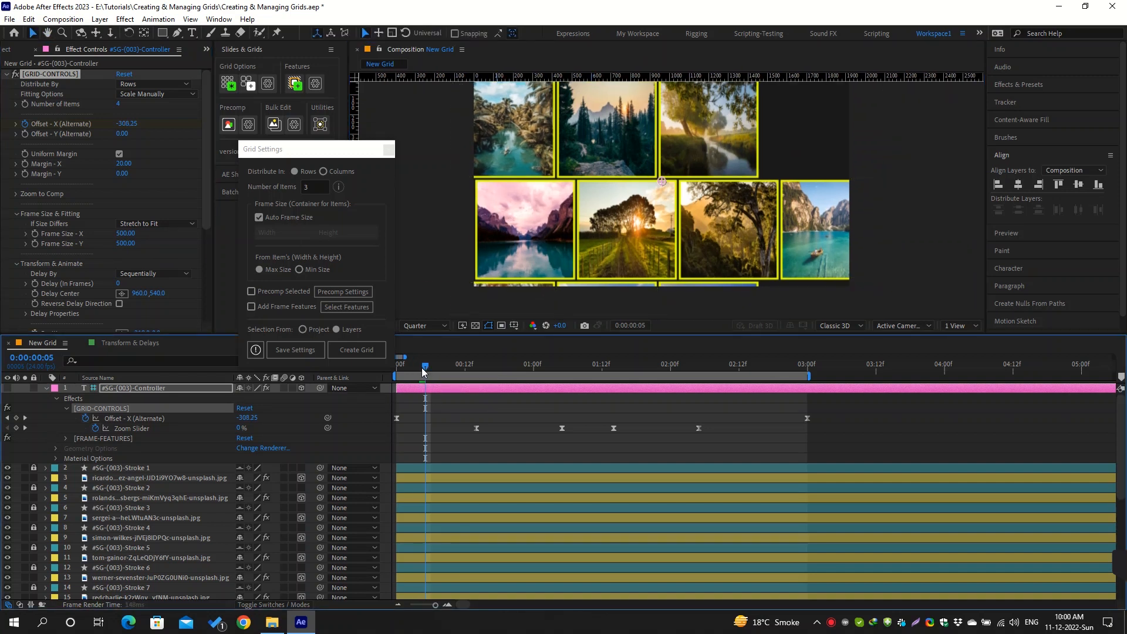
{"action": "key", "text": "Page_Down"}
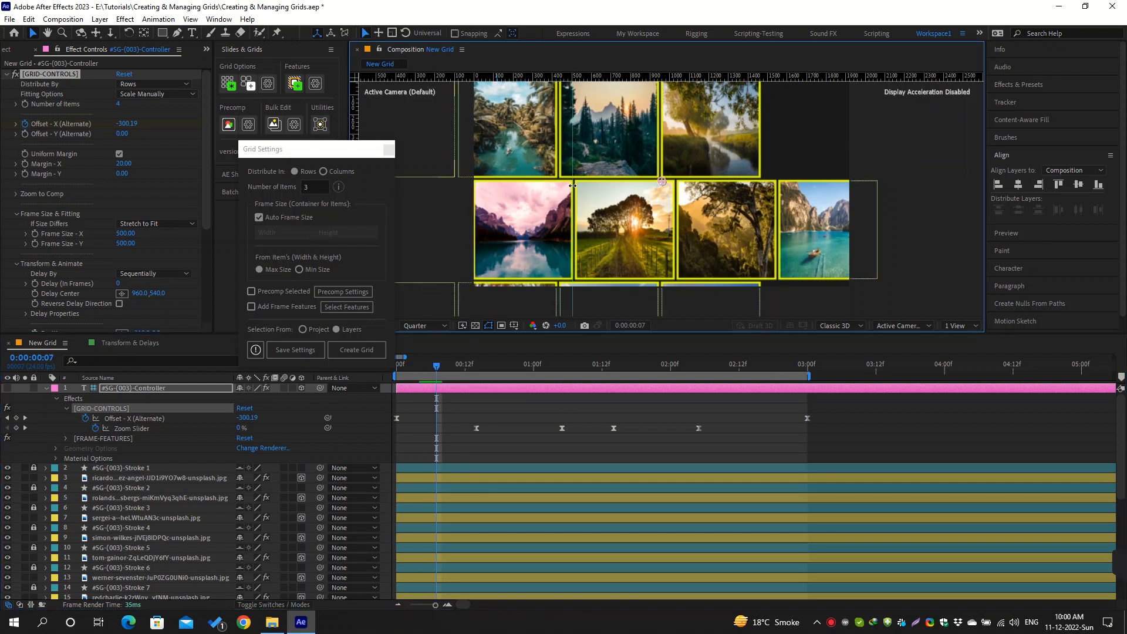
{"action": "left_click_drag", "start_coordinate": [572, 186], "coordinate": [351, 120]}
{"action": "mouse_move", "coordinate": [535, 212]}
{"action": "left_mouse_down"}
{"action": "mouse_move", "coordinate": [584, 203]}
{"action": "mouse_move", "coordinate": [529, 218]}
{"action": "left_mouse_up"}
{"action": "key", "text": "v"}
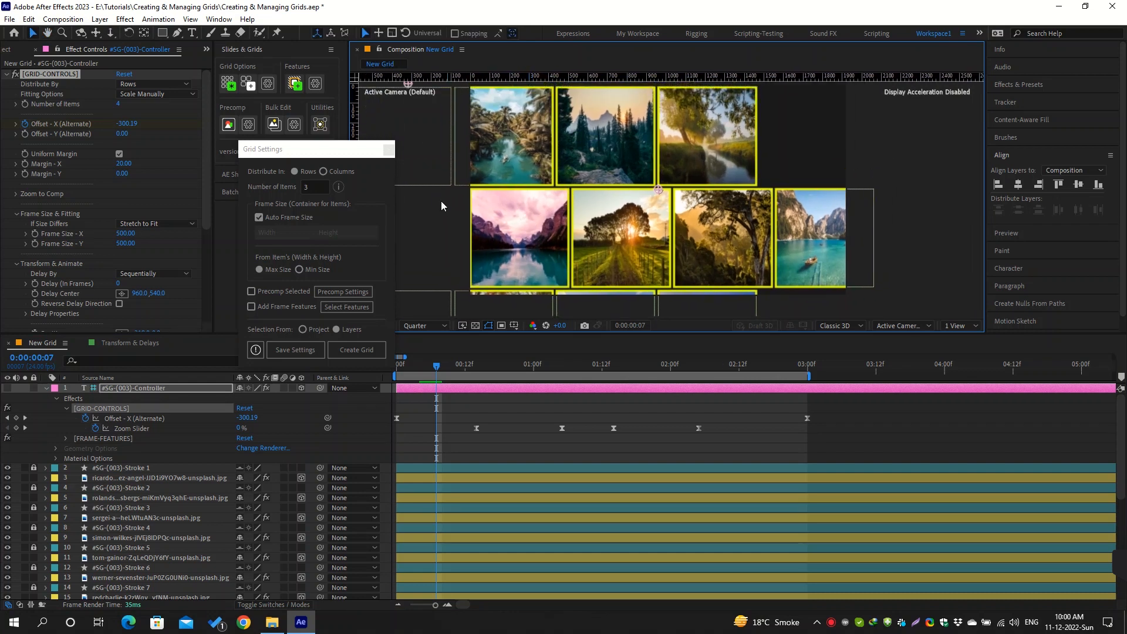
Try the Fit Rows, Fit Columns and Fit Rows & Columns fitting options, and return to Scale Manually
{"action": "left_click", "coordinate": [176, 95]}
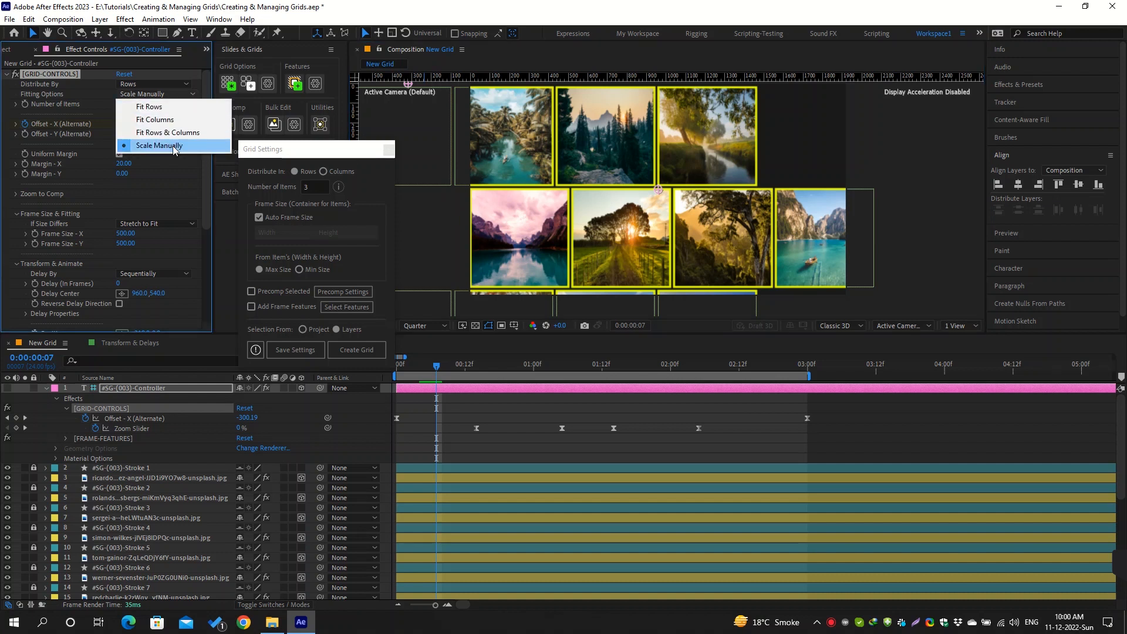
{"action": "left_click", "coordinate": [178, 107]}
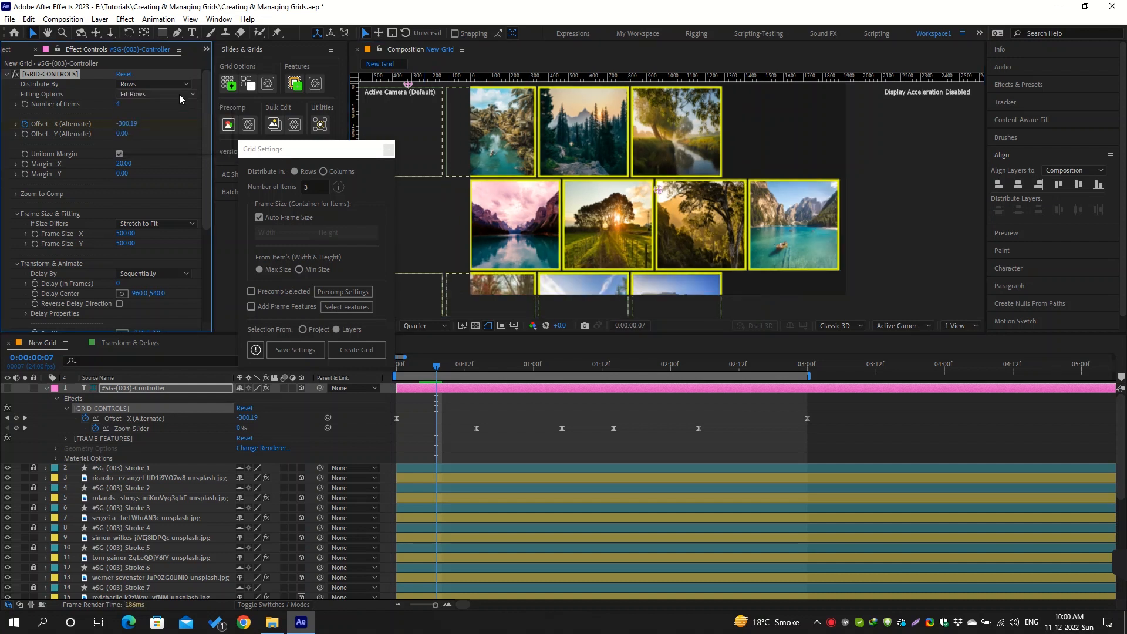
{"action": "left_click", "coordinate": [178, 94]}
{"action": "left_click", "coordinate": [177, 117]}
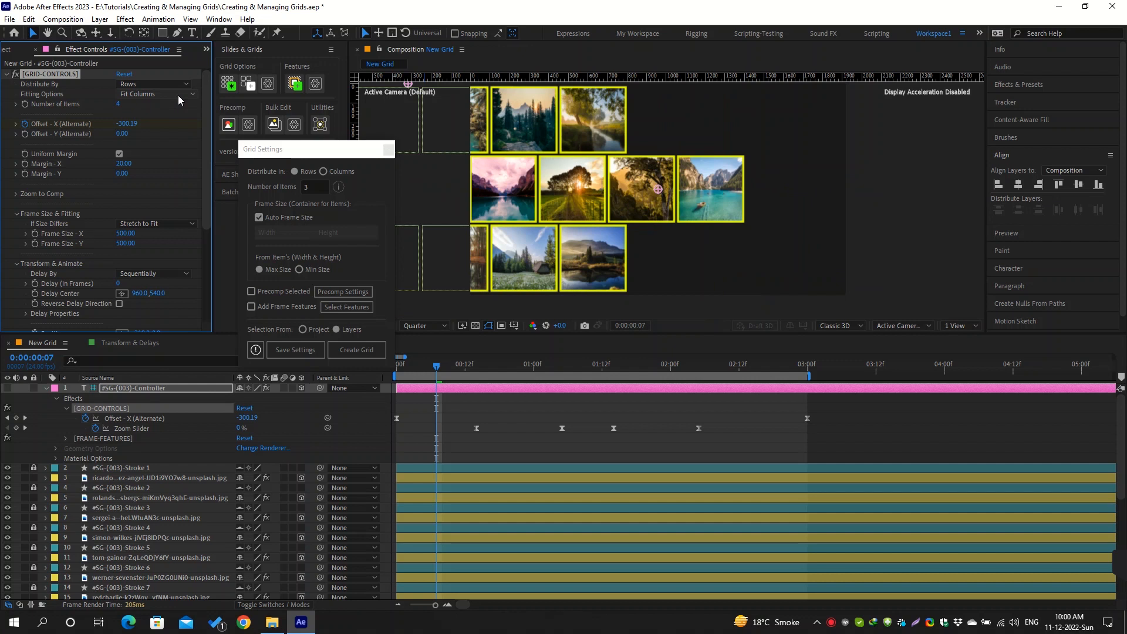
{"action": "left_click", "coordinate": [178, 96]}
{"action": "left_click", "coordinate": [180, 128]}
{"action": "left_click", "coordinate": [157, 94]}
{"action": "left_click", "coordinate": [174, 147]}
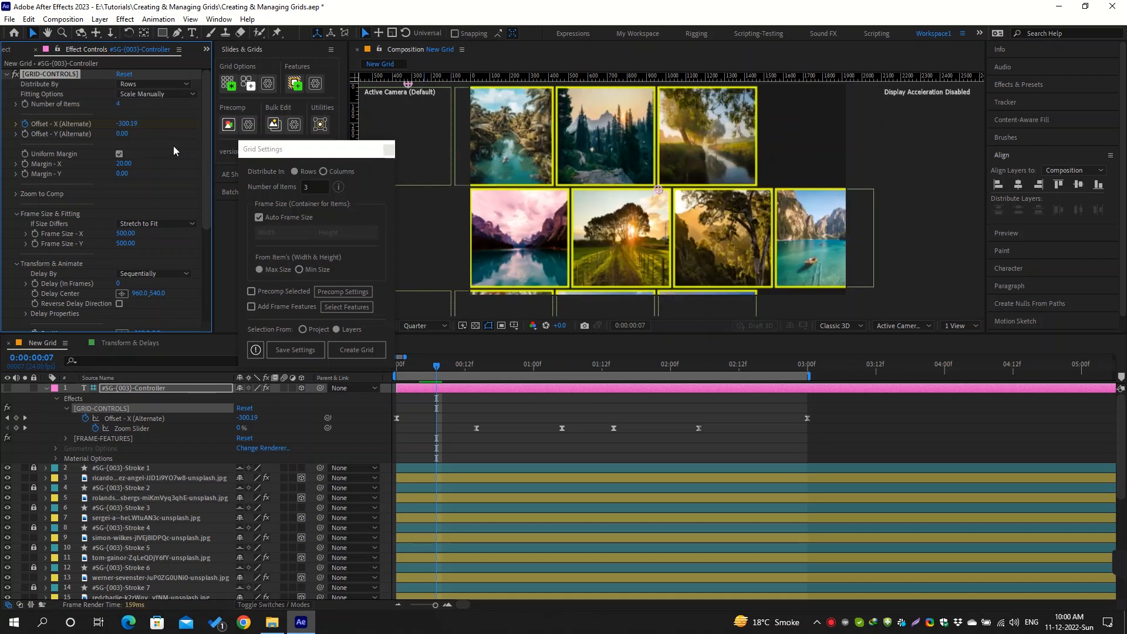
Set If Size Differs to No Fitting and solo the forest image on layer 7 together with its Stroke 3 layer
{"action": "left_click", "coordinate": [182, 225]}
{"action": "left_click", "coordinate": [196, 304]}
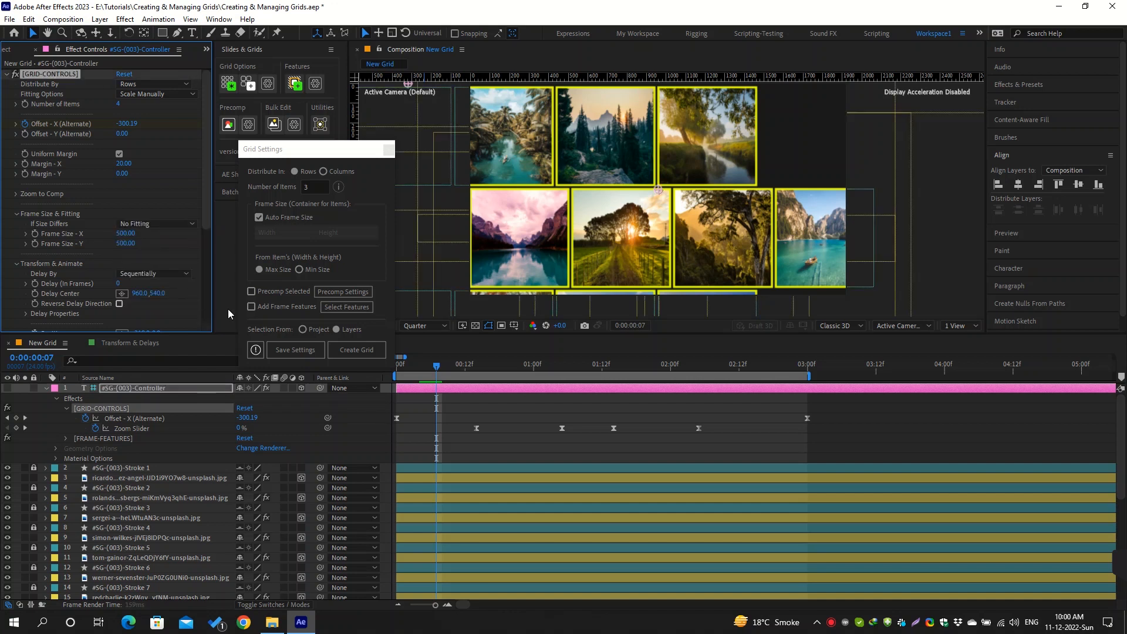
{"action": "left_click", "coordinate": [707, 196]}
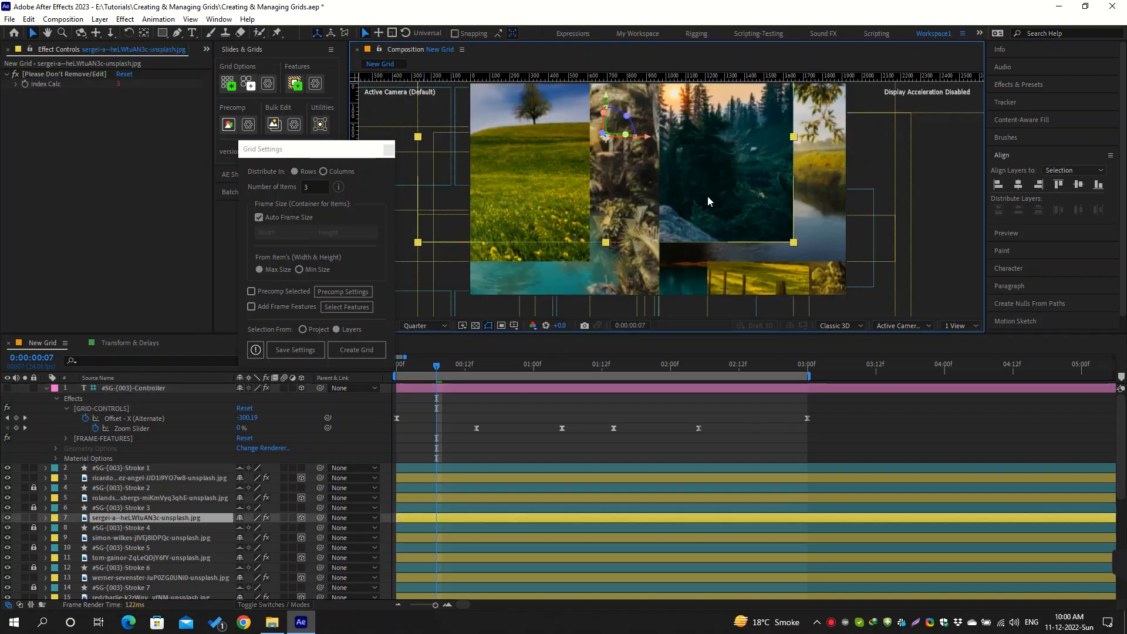
{"action": "left_click", "coordinate": [117, 508], "text": "ctrl"}
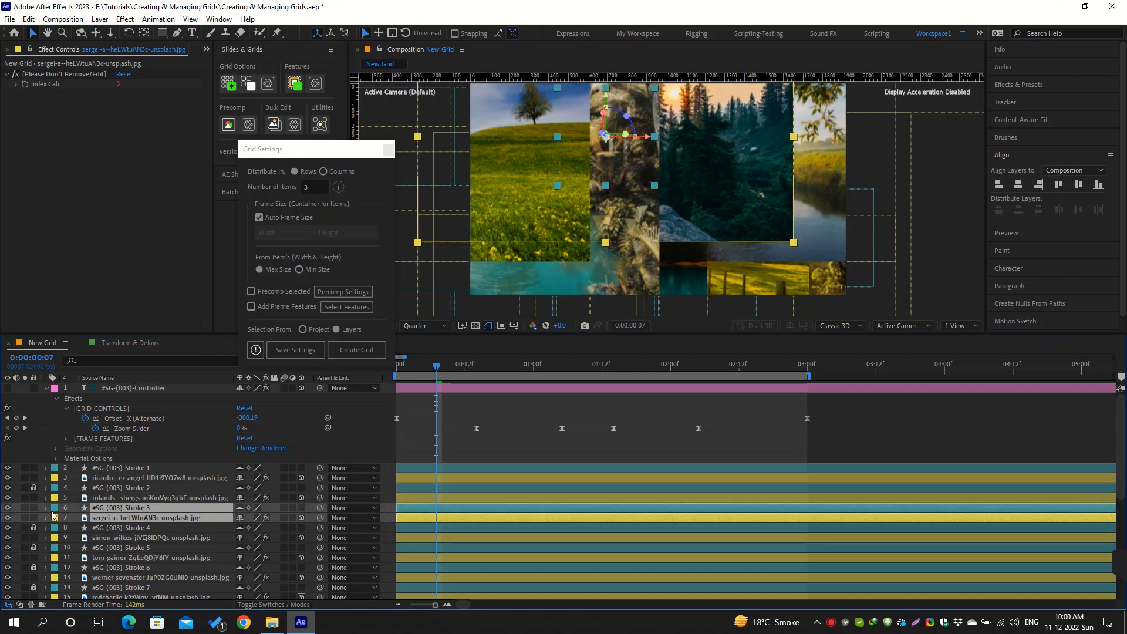
{"action": "left_click_drag", "start_coordinate": [25, 508], "coordinate": [24, 517]}
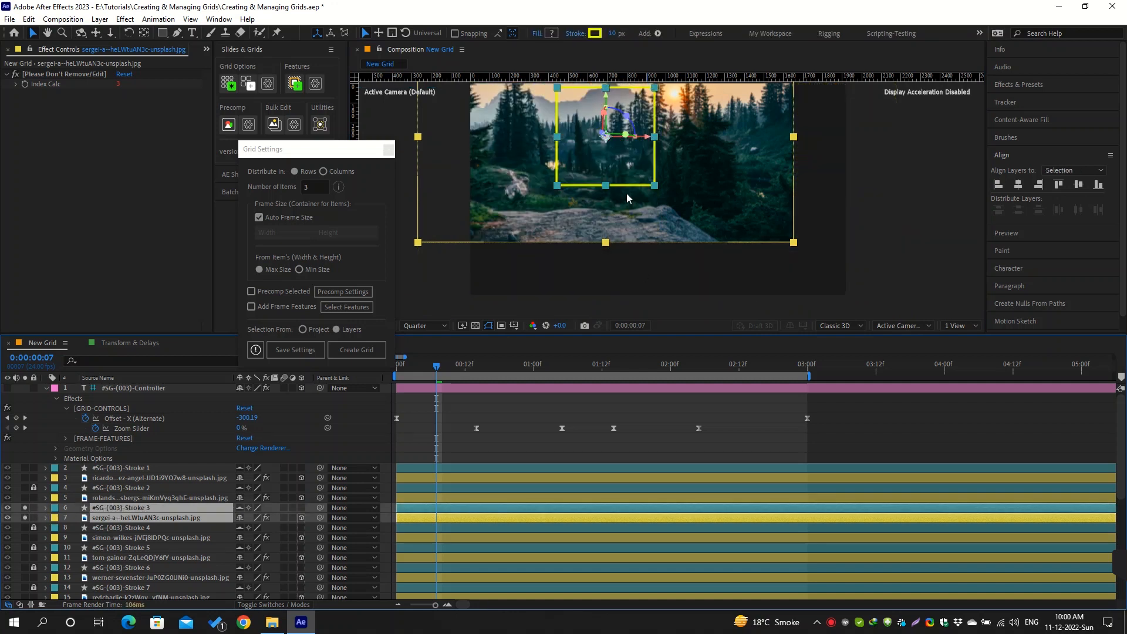
{"action": "left_click_drag", "start_coordinate": [634, 192], "coordinate": [650, 253]}
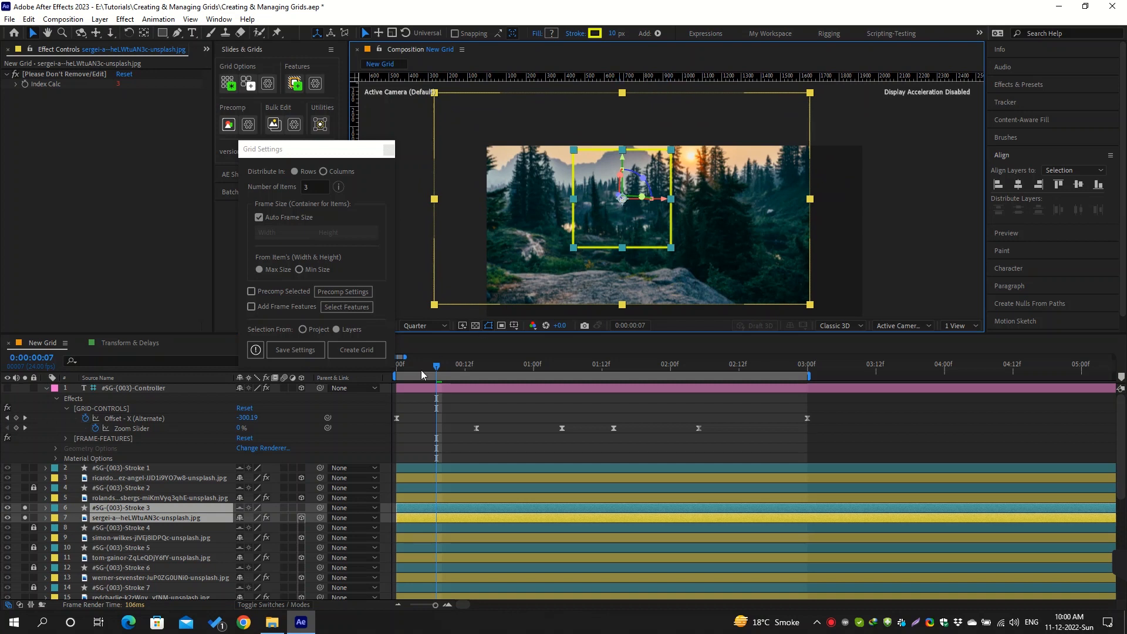
Turn off solo for the forest image and its stroke, and set the grid's Fitting Options to Fit Columns
{"action": "left_click", "coordinate": [337, 413]}
{"action": "left_click_drag", "start_coordinate": [25, 509], "coordinate": [25, 518]}
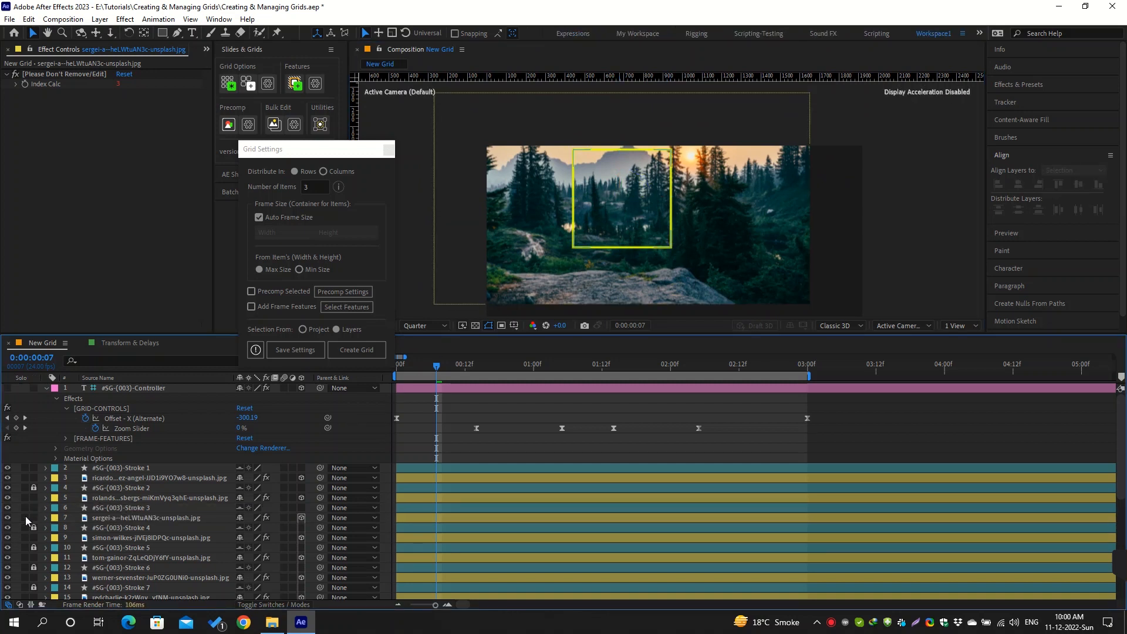
{"action": "left_click", "coordinate": [182, 388]}
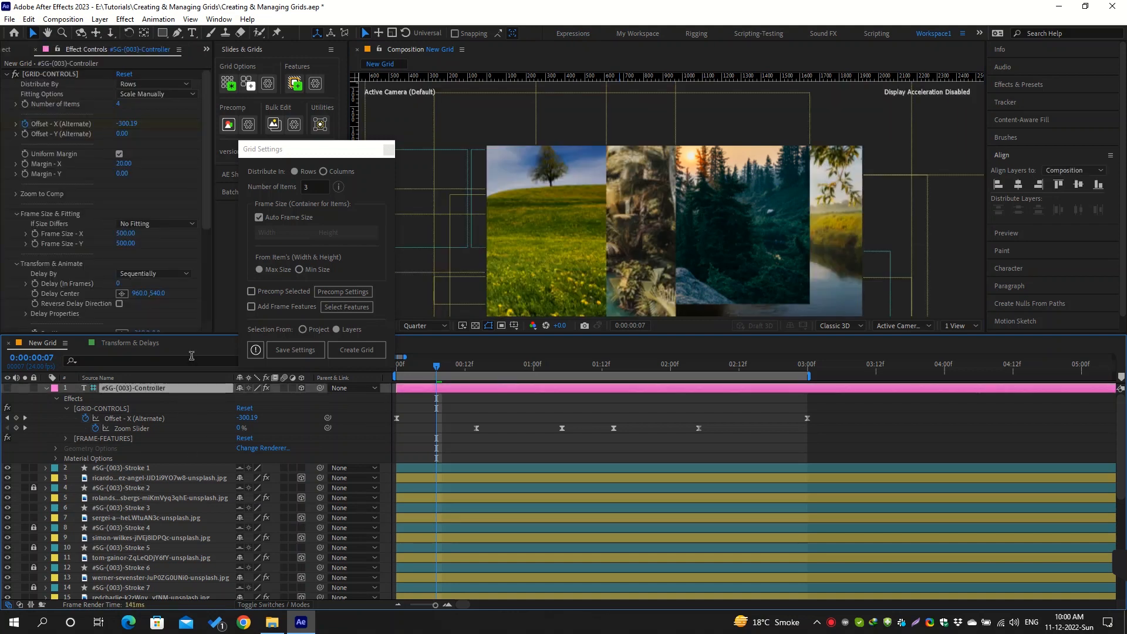
{"action": "left_click", "coordinate": [170, 94]}
{"action": "left_click", "coordinate": [173, 118]}
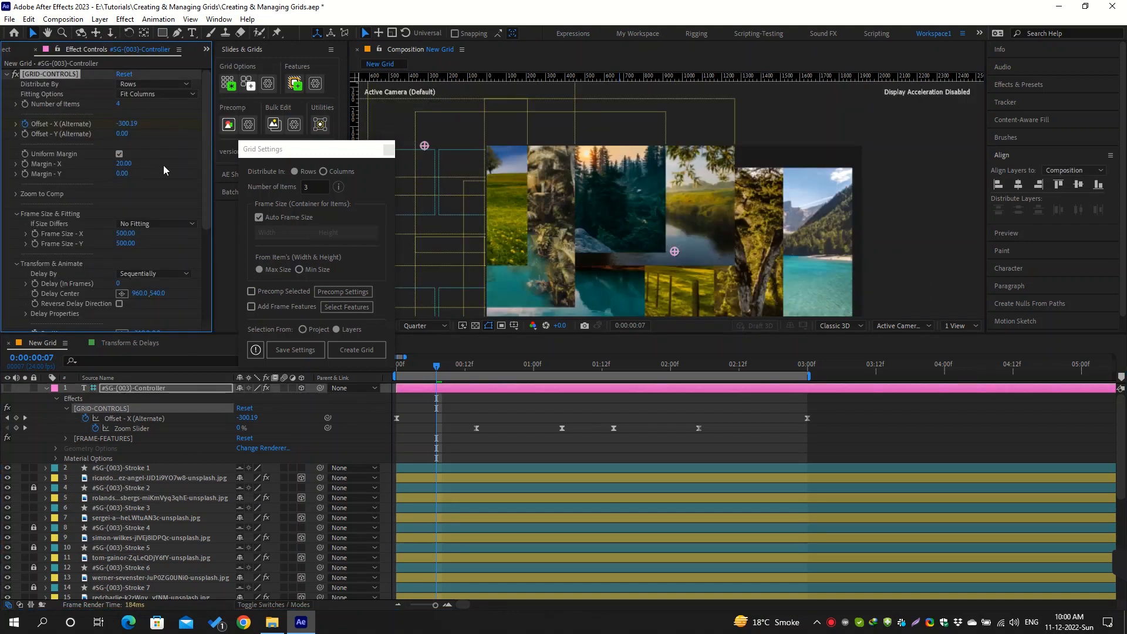
Set the grid's Frame Size to 663 for X and 360 for Y
{"action": "left_click", "coordinate": [125, 234]}
{"action": "type", "text": "663"}
{"action": "key", "text": "Tab"}
{"action": "type", "text": "360"}
{"action": "key", "text": "Return"}
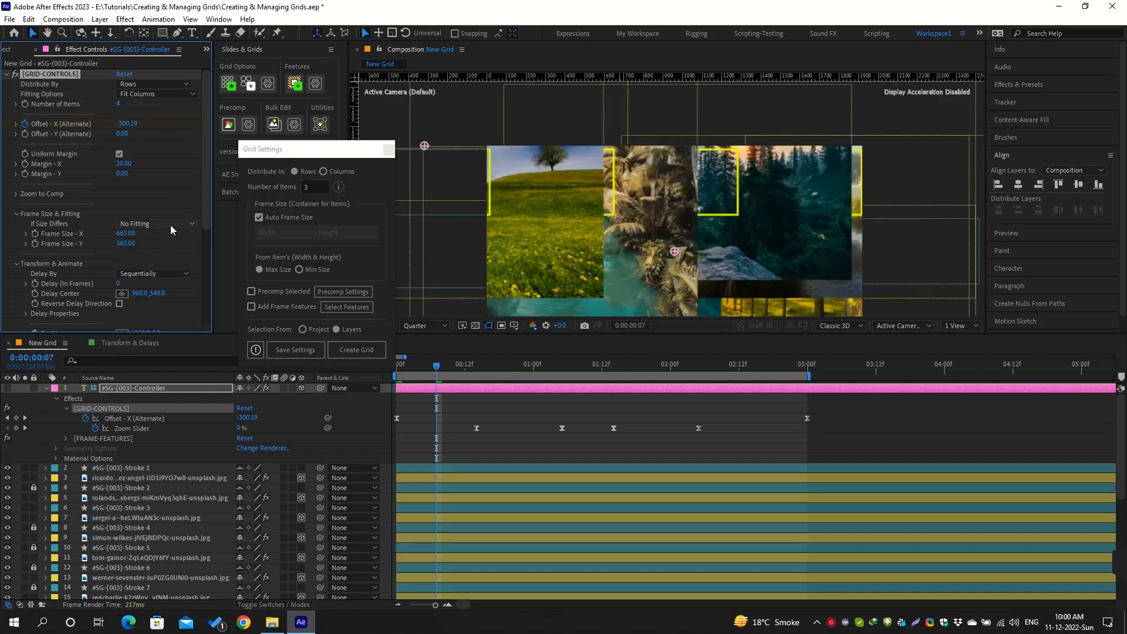
Set If Size Differs to Fill the Frame and solo the palm river image on layer 5 with its Stroke 2 layer
{"action": "left_click", "coordinate": [171, 224]}
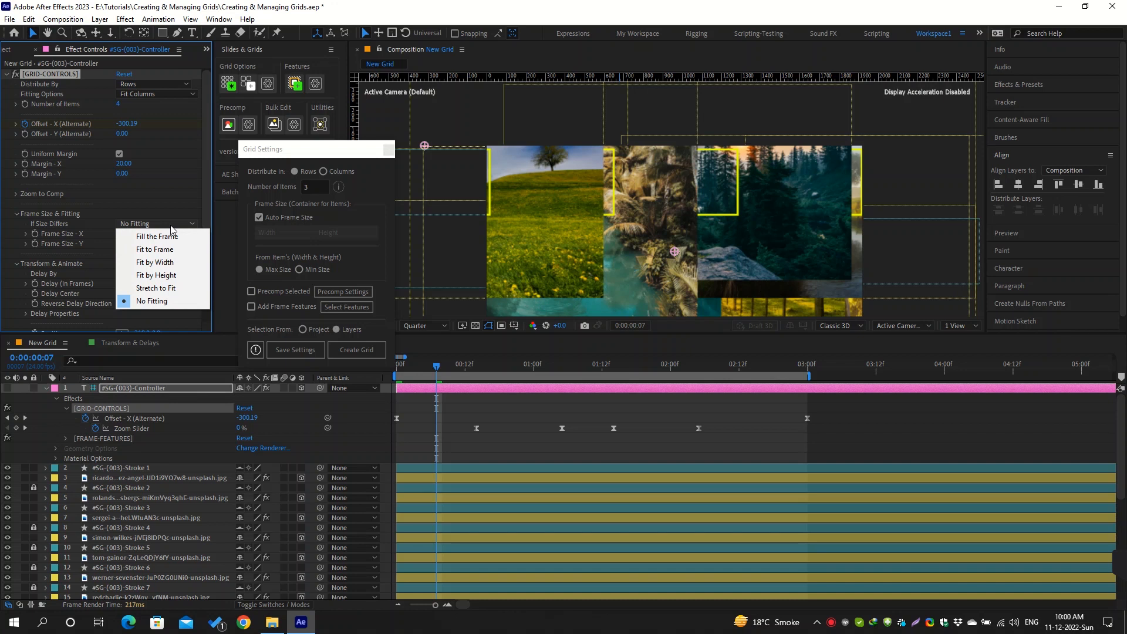
{"action": "left_click", "coordinate": [193, 237]}
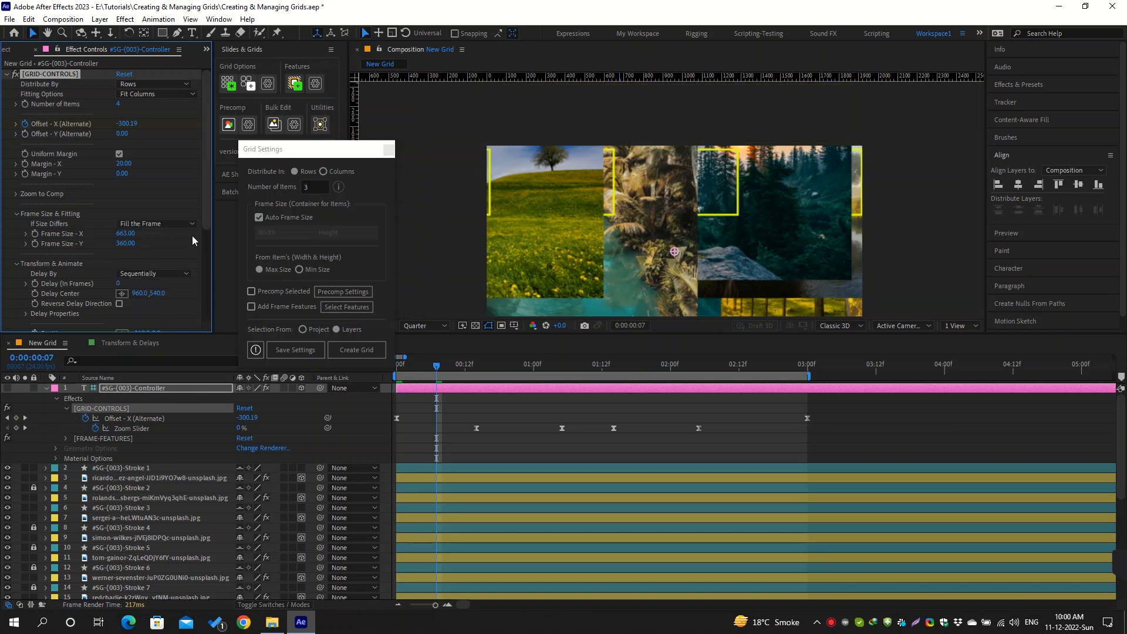
{"action": "left_click", "coordinate": [551, 239]}
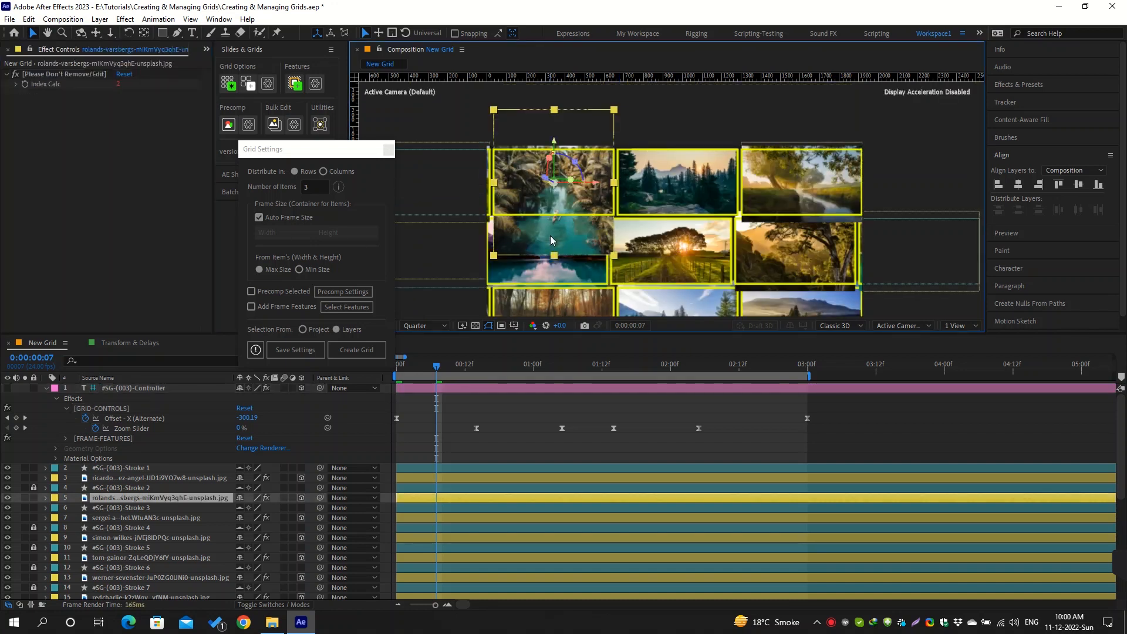
{"action": "left_click_drag", "start_coordinate": [25, 498], "coordinate": [25, 488]}
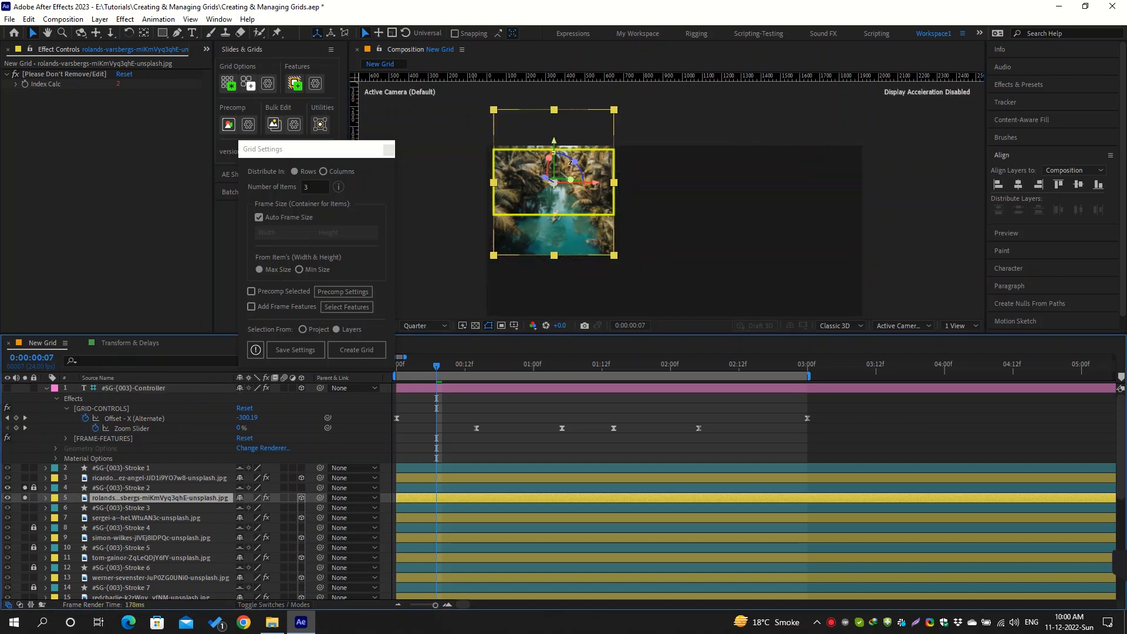
{"action": "left_click", "coordinate": [654, 149]}
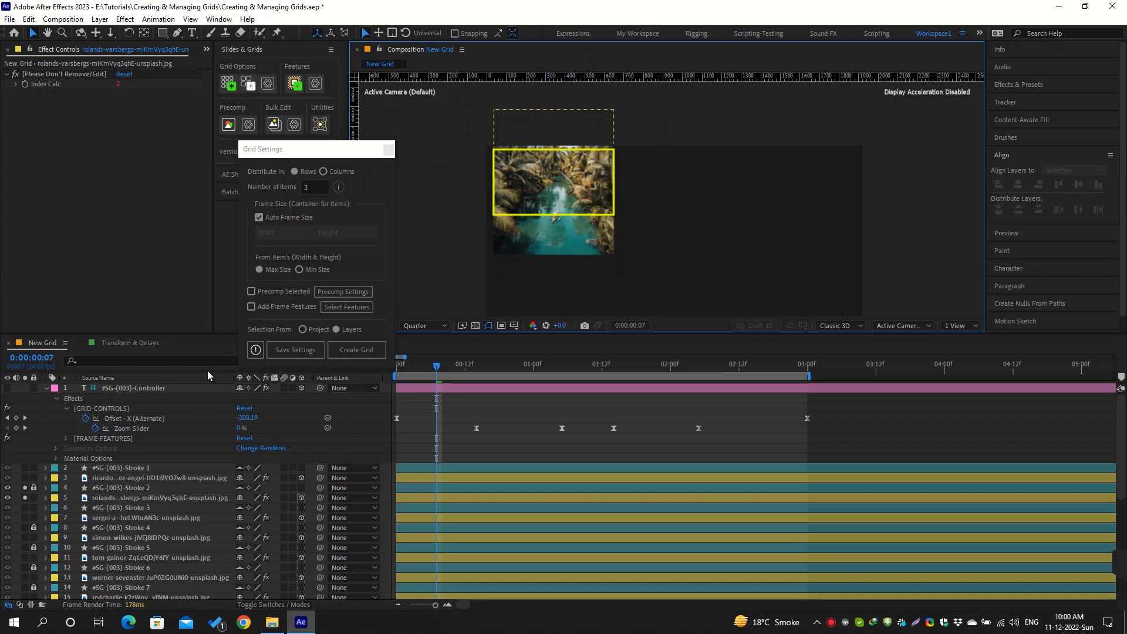
Set the #SG-(003) controller's If Size Differs option to Fit to Frame
{"action": "left_click", "coordinate": [172, 389]}
{"action": "left_click", "coordinate": [136, 223]}
{"action": "left_click", "coordinate": [177, 247]}
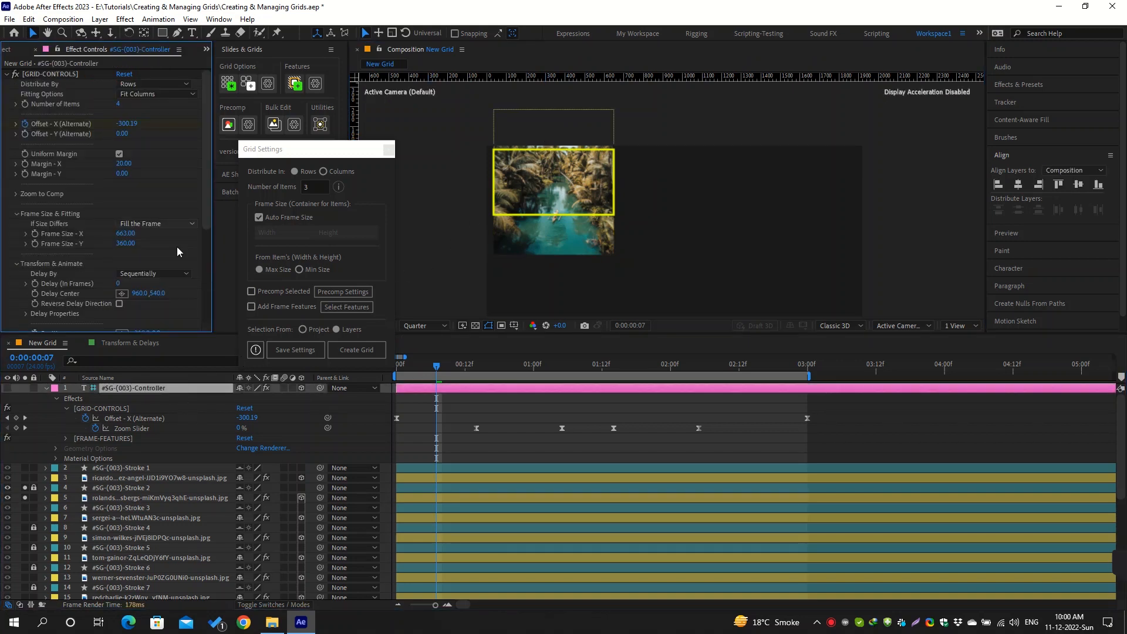
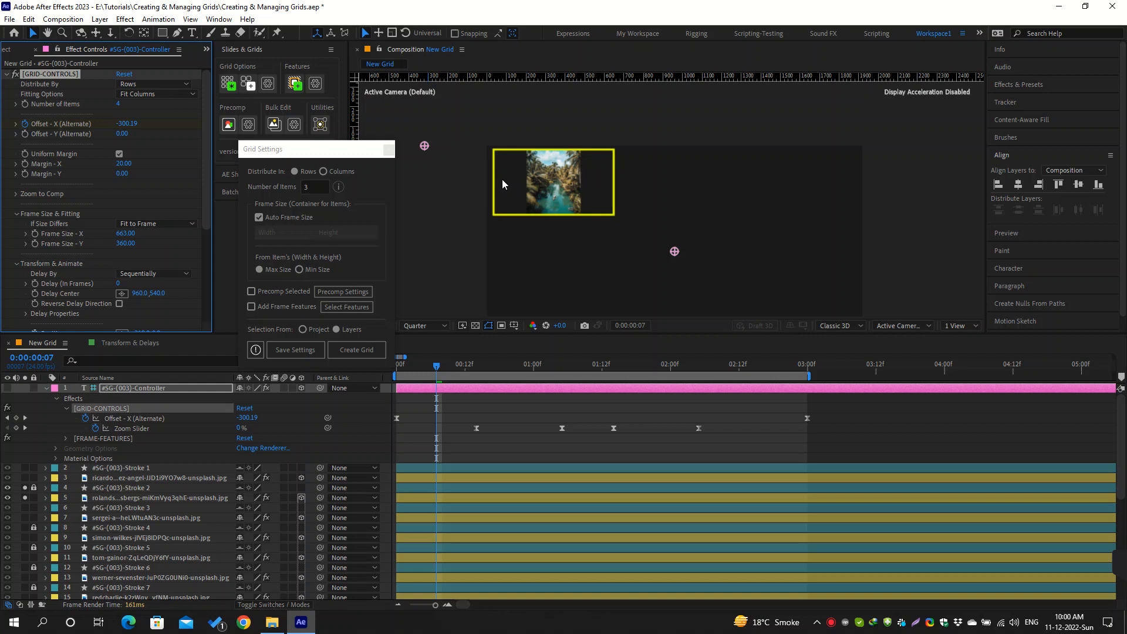
Try the grid's If Size Differs option as Fit by Width, Fit by Height and Stretch to Fit in turn
{"action": "left_click", "coordinate": [176, 223]}
{"action": "left_click", "coordinate": [176, 261]}
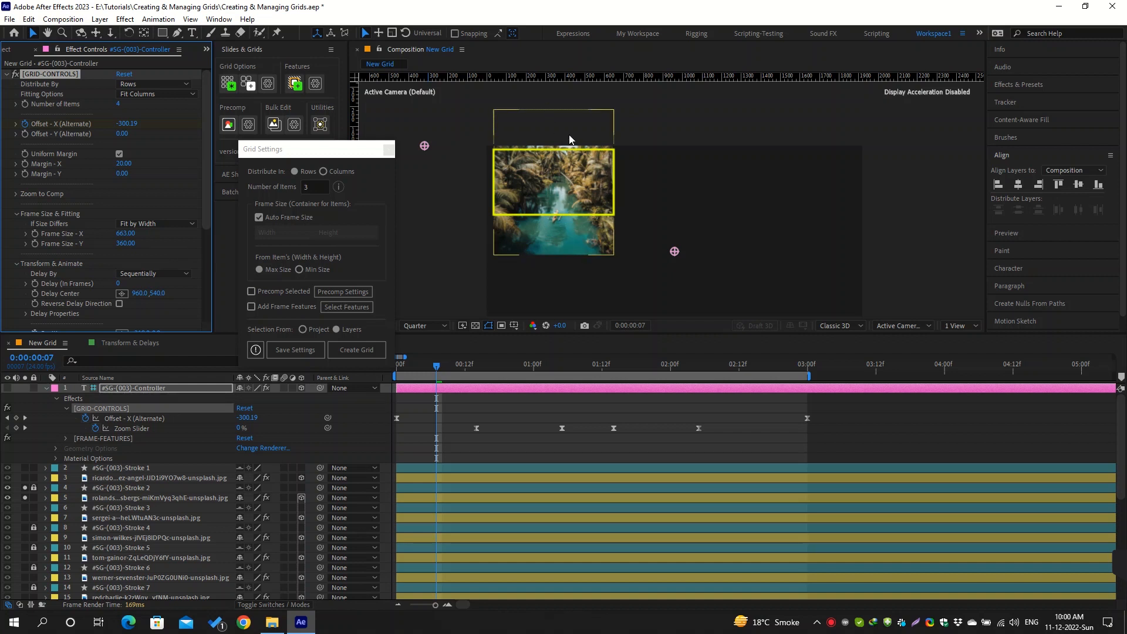
{"action": "left_click", "coordinate": [165, 224]}
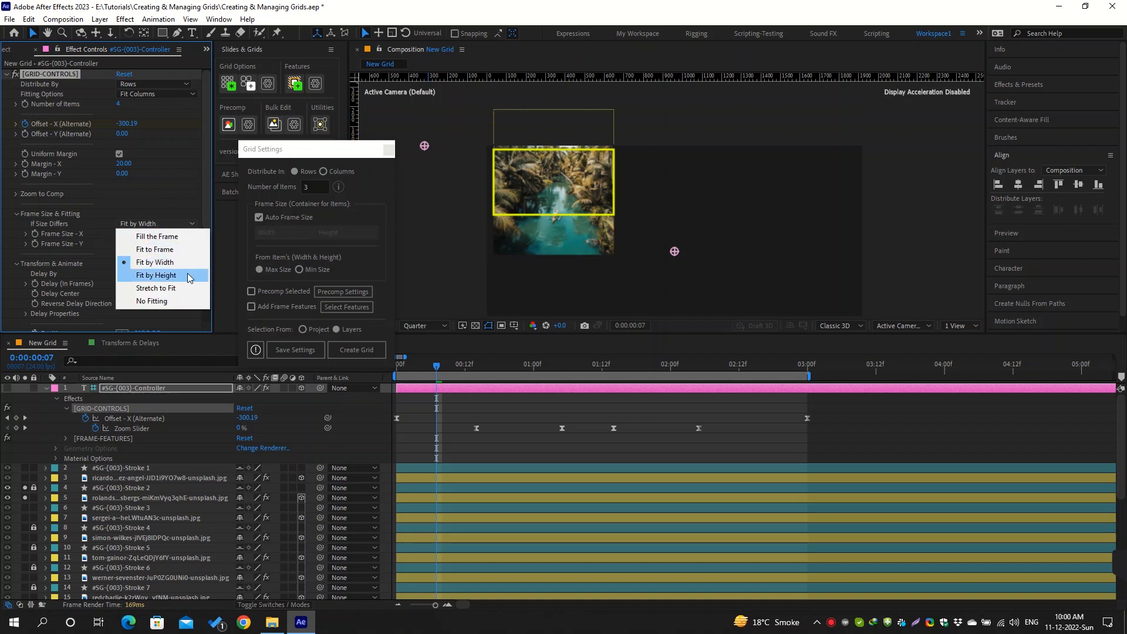
{"action": "left_click", "coordinate": [189, 276]}
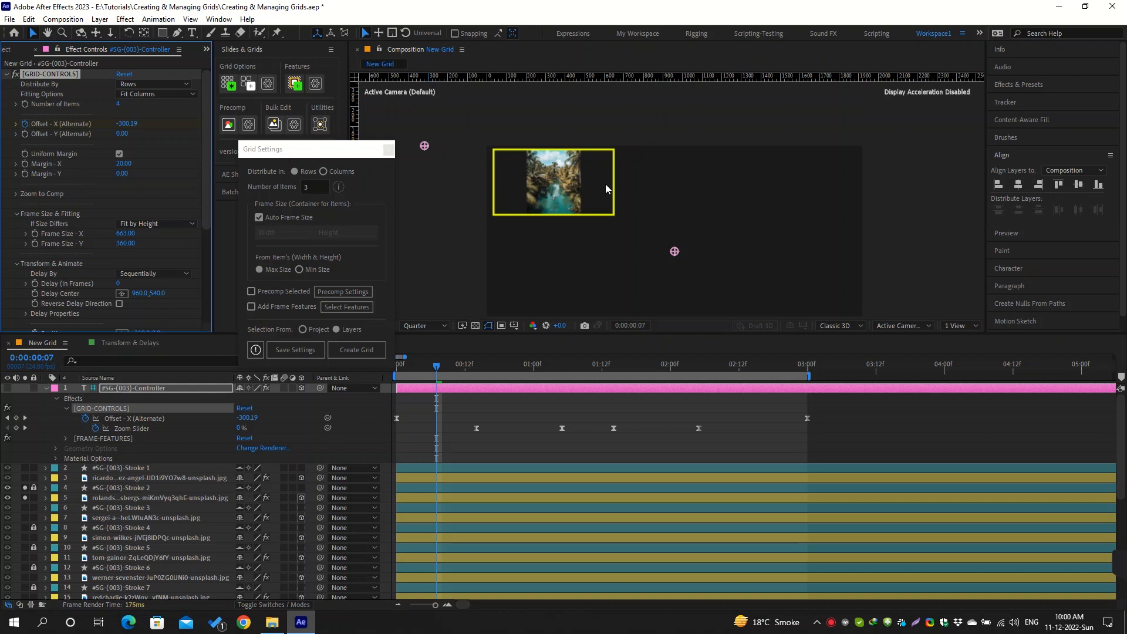
{"action": "left_click", "coordinate": [178, 228]}
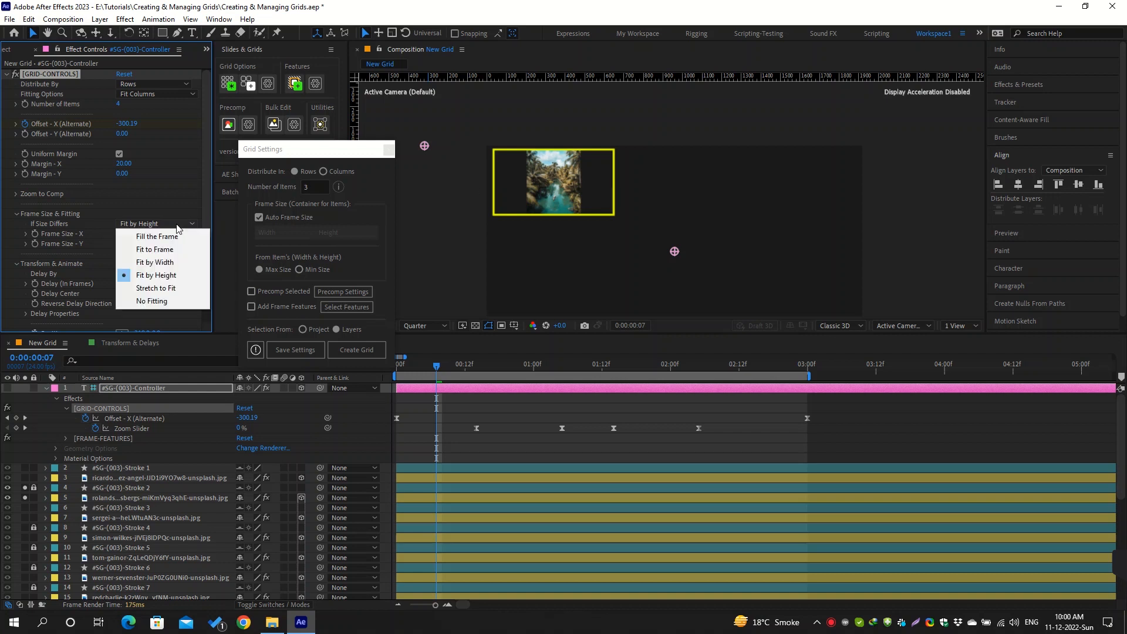
{"action": "left_click", "coordinate": [171, 288]}
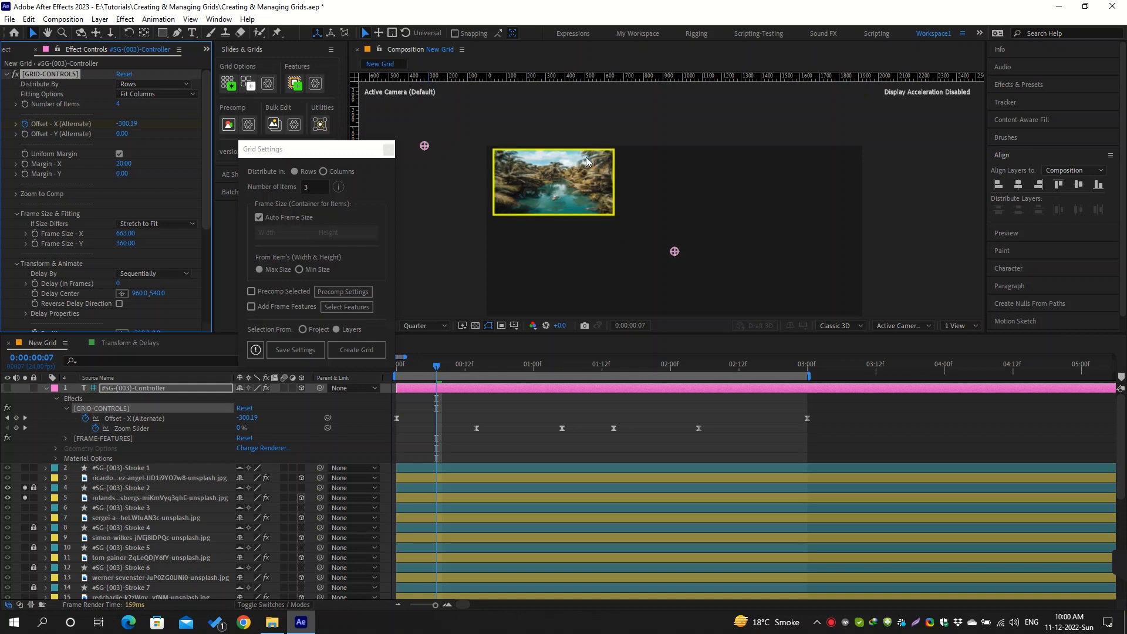
Set If Size Differs to No Fitting and reveal the Scale property of the soloed palm river image
{"action": "left_click", "coordinate": [164, 226]}
{"action": "left_click", "coordinate": [152, 300]}
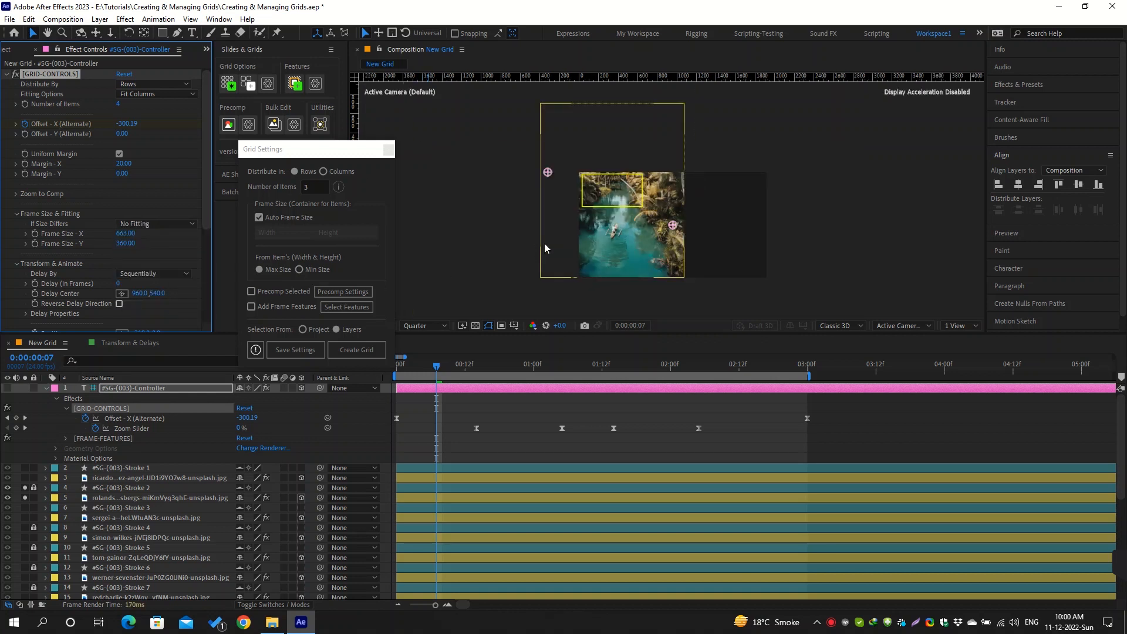
{"action": "left_click", "coordinate": [611, 235]}
{"action": "key", "text": "s"}
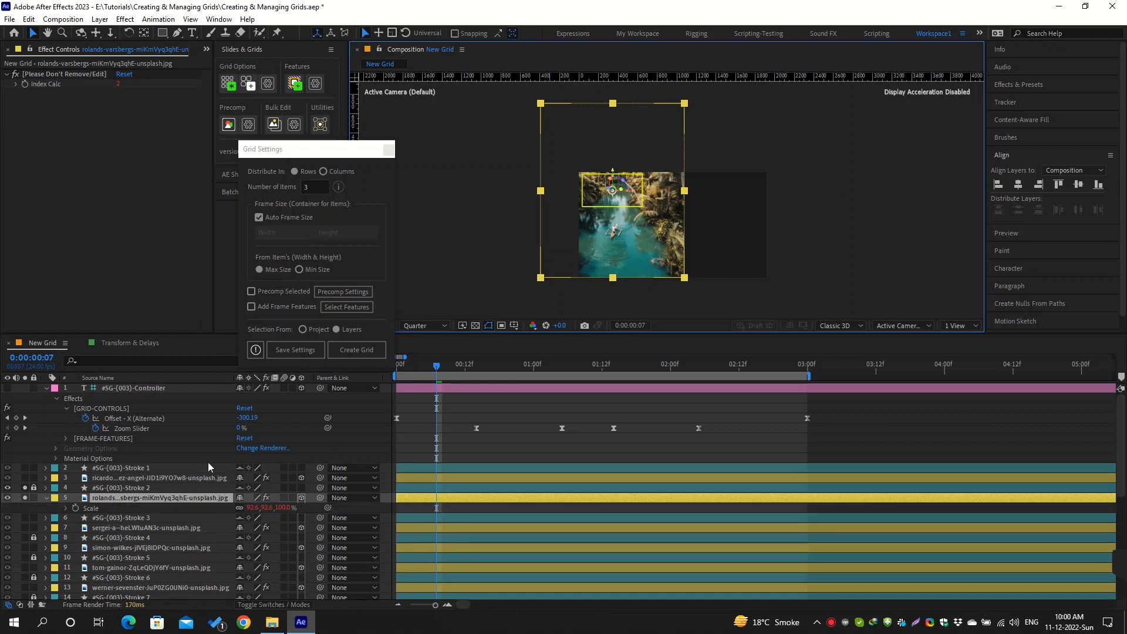
Try Scale Manually as the #SG-(003) controller's Fitting Options, and return it to Fit Columns
{"action": "left_click", "coordinate": [168, 388]}
{"action": "left_click", "coordinate": [157, 95]}
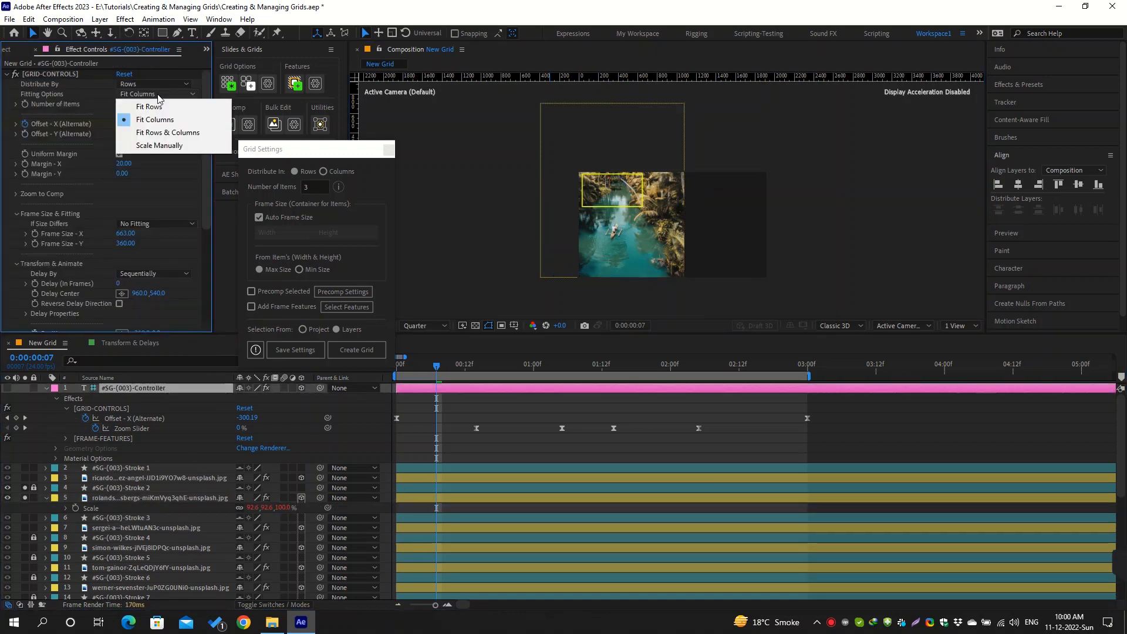
{"action": "left_click", "coordinate": [167, 147]}
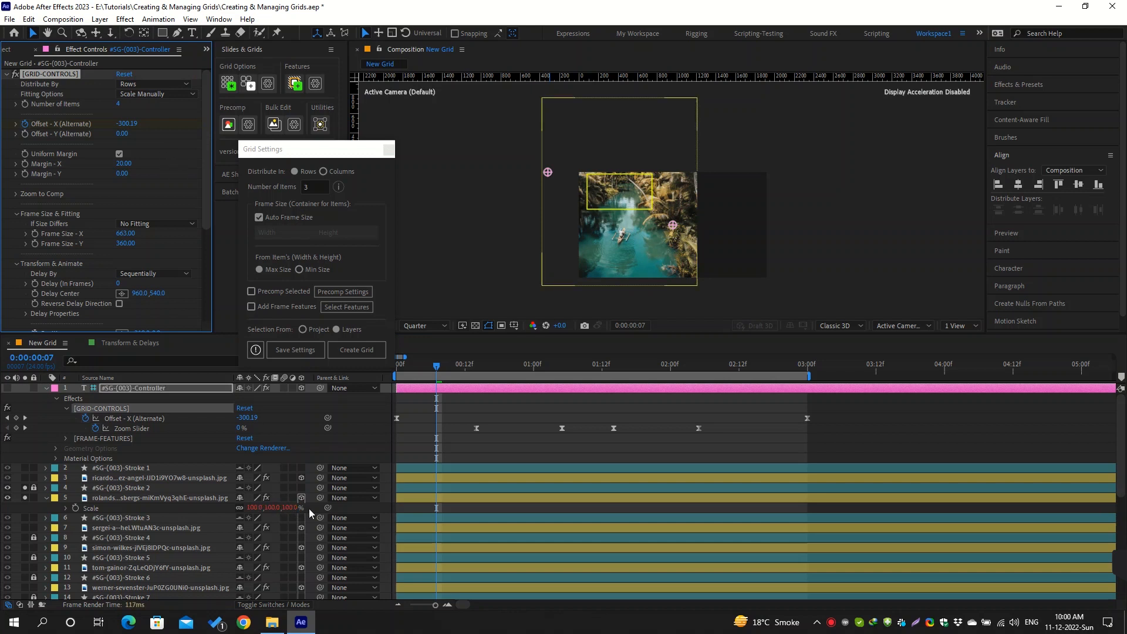
{"action": "left_click", "coordinate": [170, 95]}
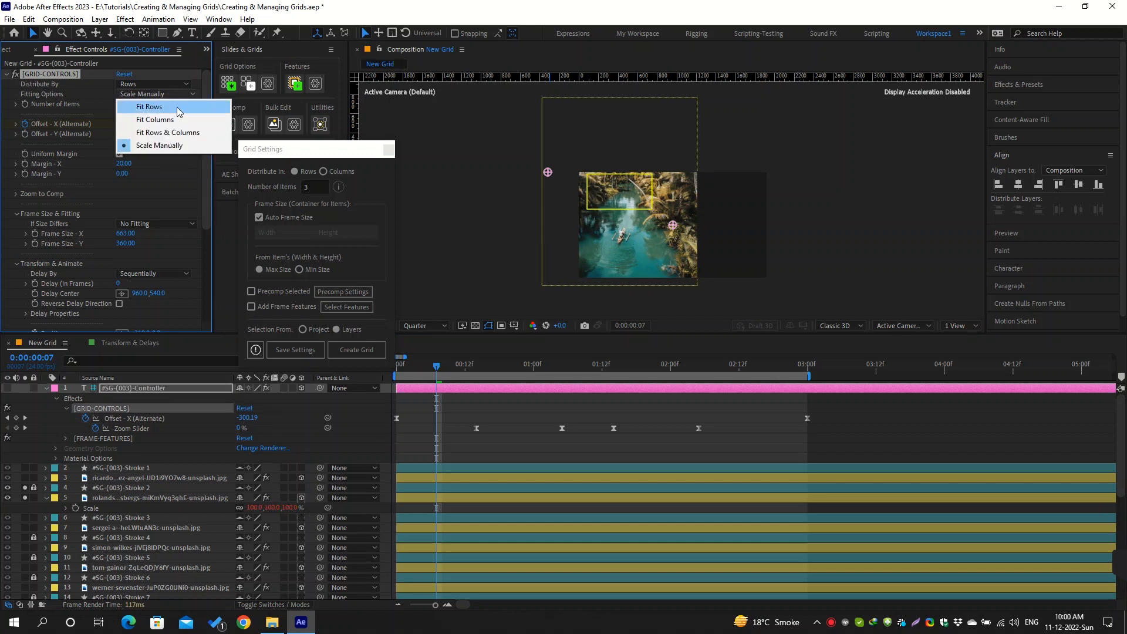
{"action": "left_click", "coordinate": [178, 123]}
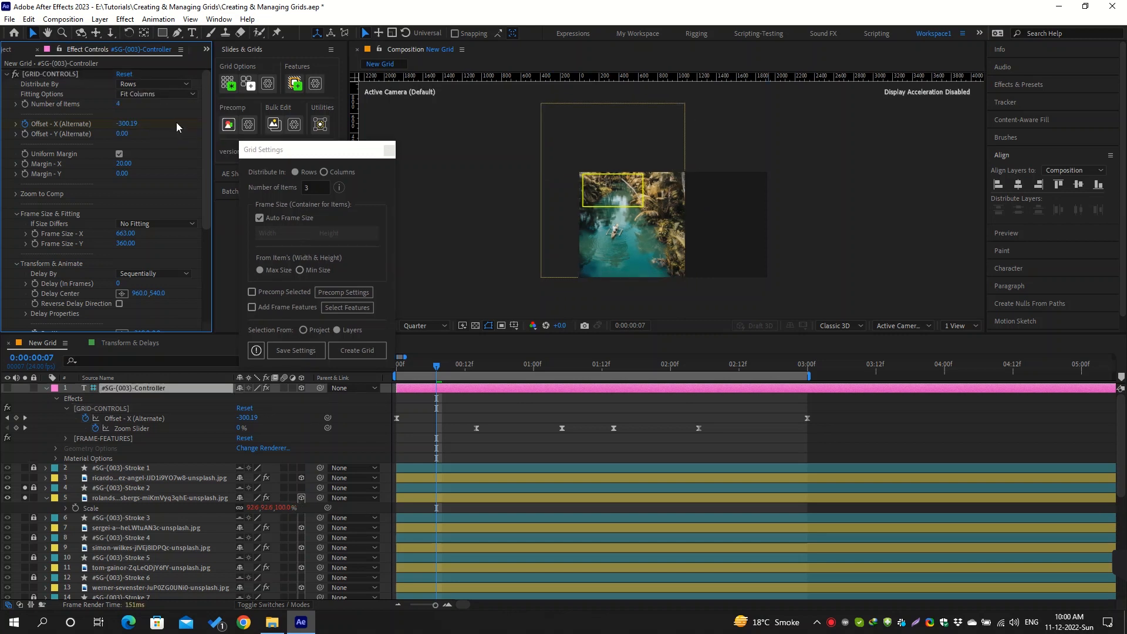
Update the #SG-(003) grid's frame features to use only masks, with Add Mask enabled and Add Stroke disabled
{"action": "left_click", "coordinate": [315, 83]}
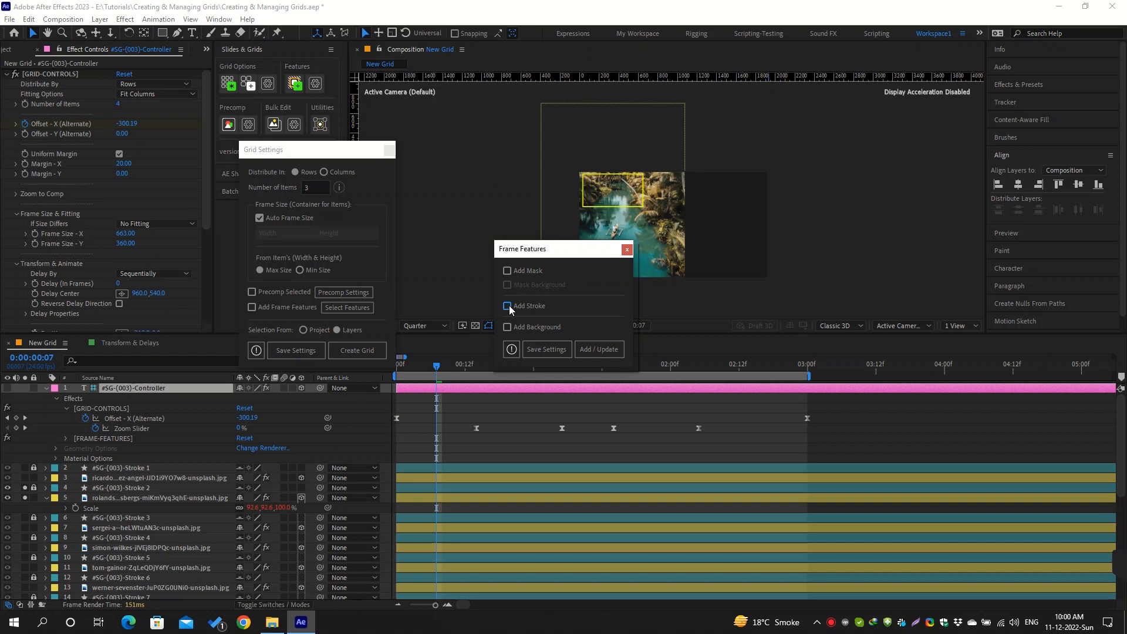
{"action": "left_click", "coordinate": [510, 271]}
{"action": "left_click", "coordinate": [593, 349]}
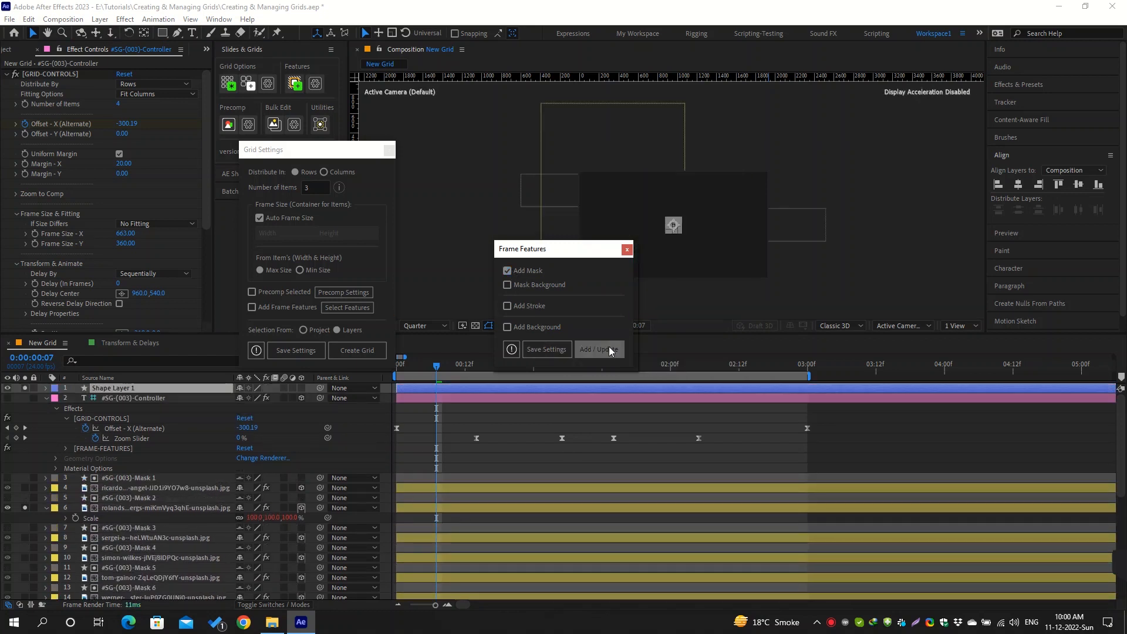
{"action": "left_click", "coordinate": [608, 346]}
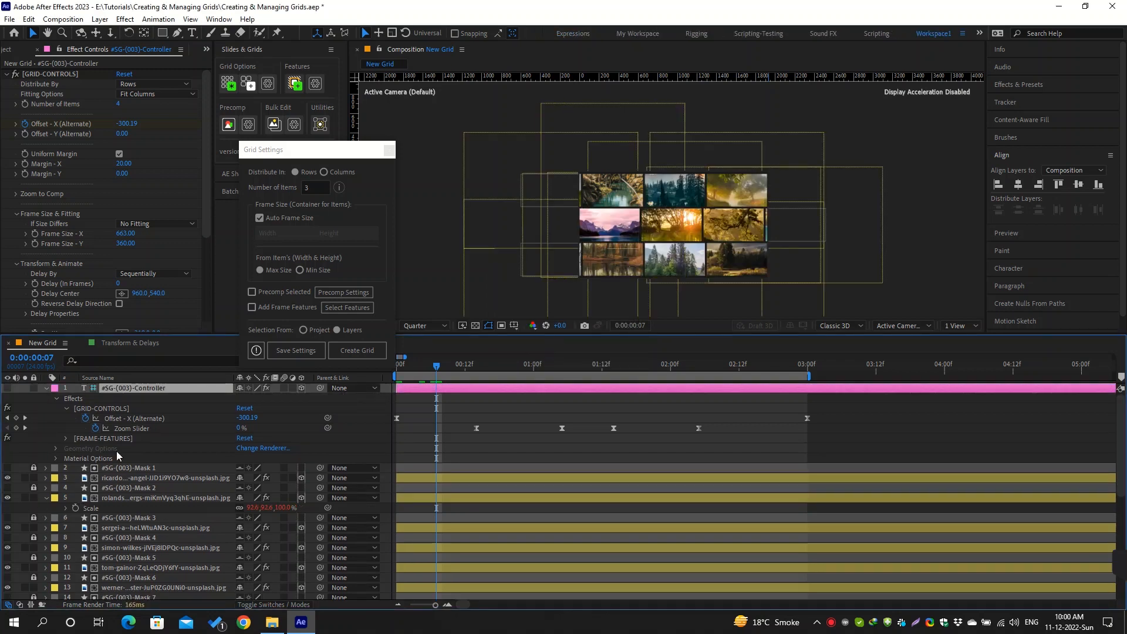
Return the playhead to the first frame and fit the composition in the viewer
{"action": "left_click_drag", "start_coordinate": [440, 370], "coordinate": [396, 374]}
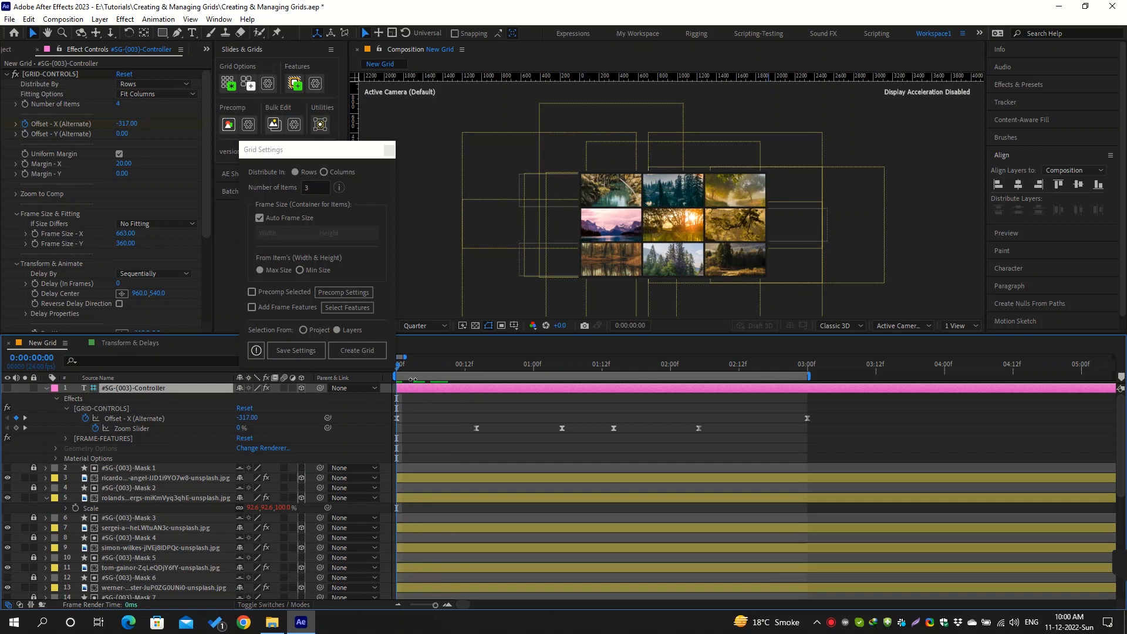
{"action": "left_click", "coordinate": [429, 256]}
{"action": "key", "text": "shift+/"}
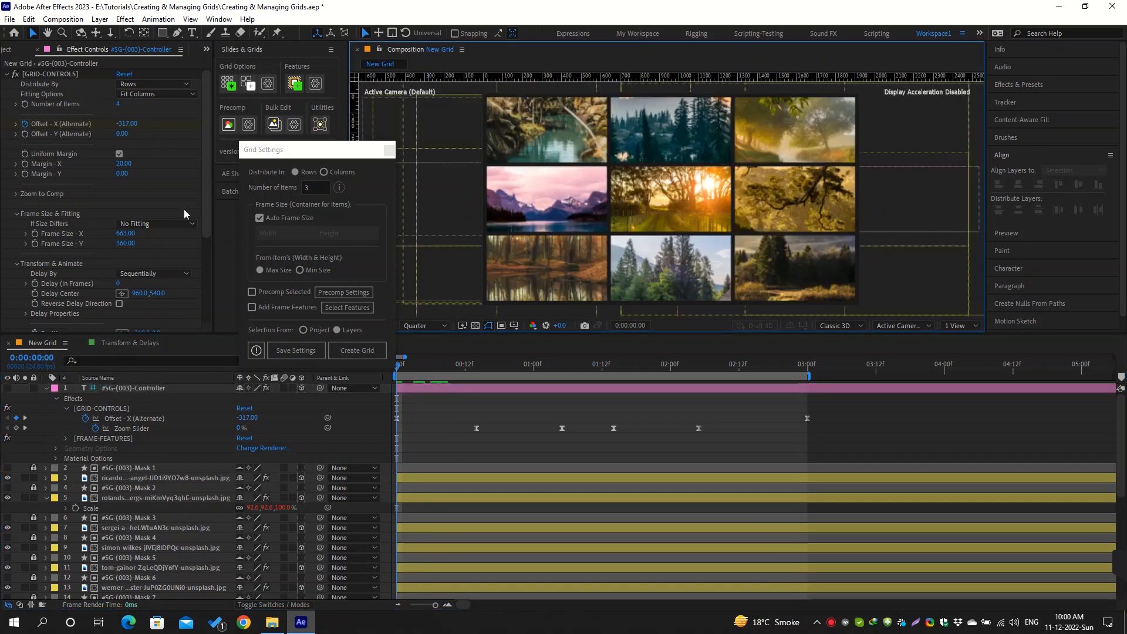
Cycle the masked grid's If Size Differs option from Fill the Frame through every fitting mode, ending on No Fitting
{"action": "left_click", "coordinate": [156, 224]}
{"action": "left_click", "coordinate": [155, 235]}
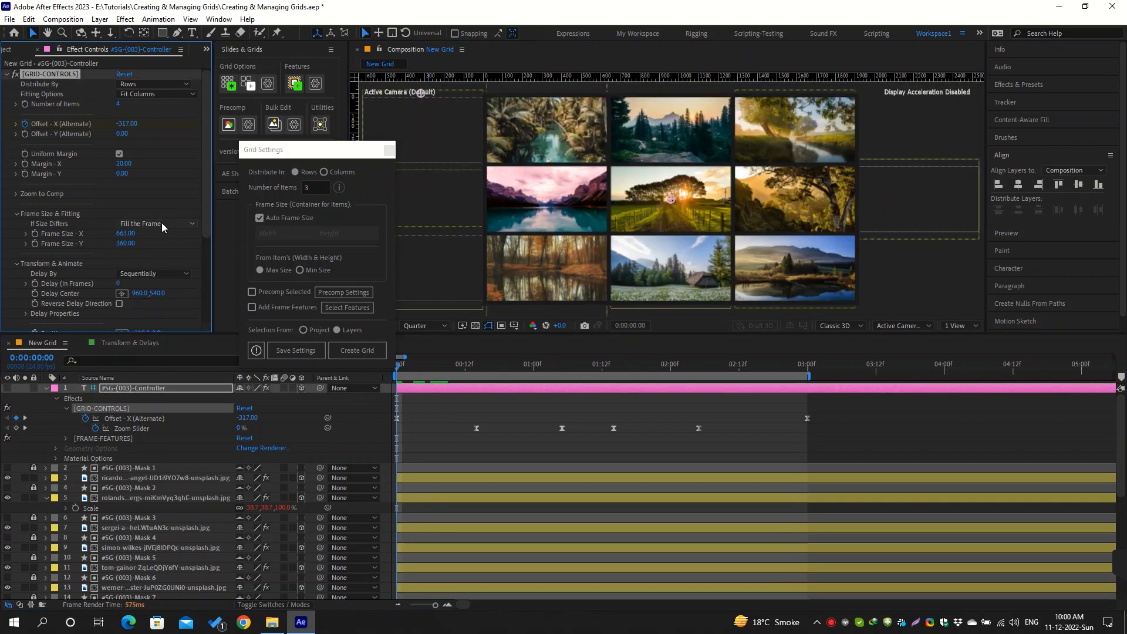
{"action": "left_click", "coordinate": [156, 223]}
{"action": "left_click", "coordinate": [164, 249]}
{"action": "left_click", "coordinate": [156, 224]}
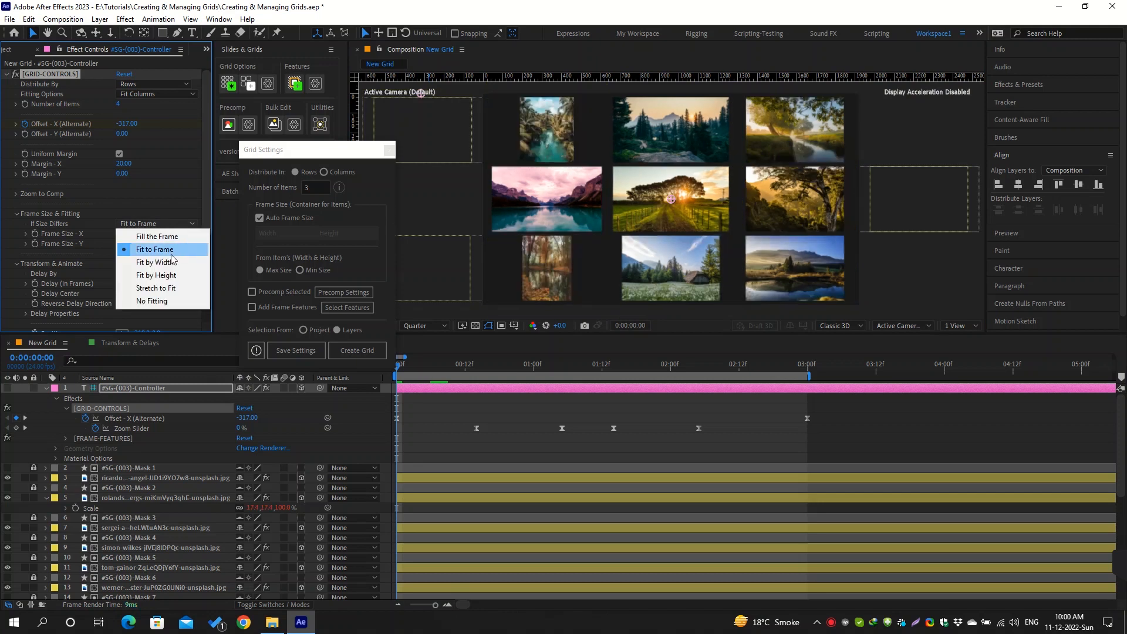
{"action": "left_click", "coordinate": [155, 263]}
{"action": "left_click", "coordinate": [171, 225]}
{"action": "left_click", "coordinate": [167, 276]}
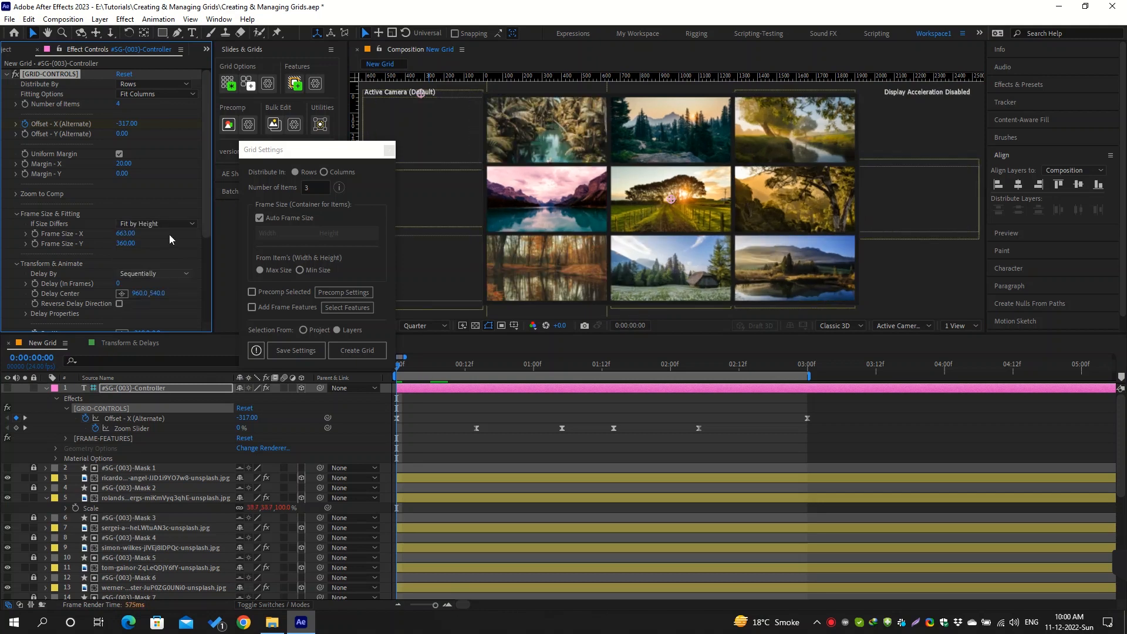
{"action": "left_click", "coordinate": [171, 226]}
{"action": "left_click", "coordinate": [159, 289]}
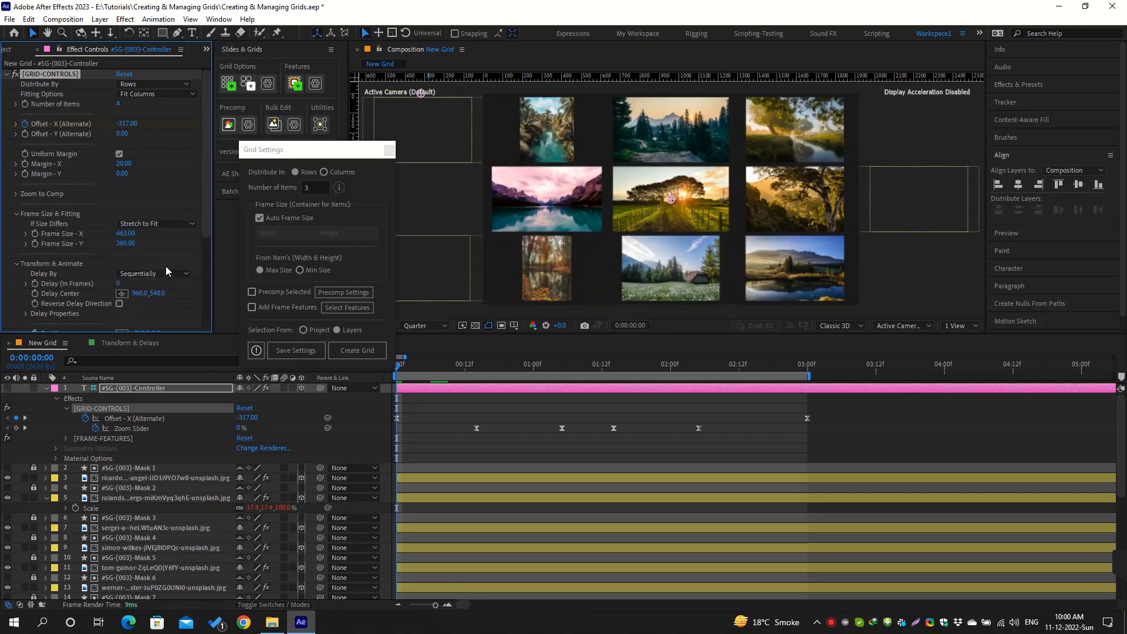
{"action": "left_click", "coordinate": [167, 223]}
{"action": "left_click", "coordinate": [167, 300]}
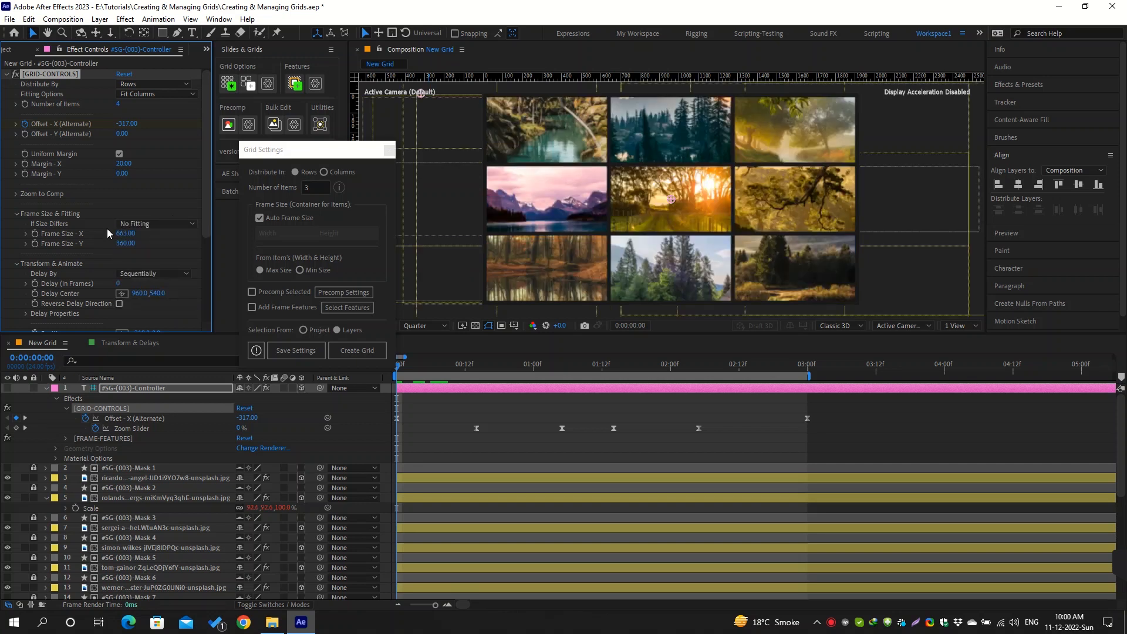
Open the Transform & Delays composition and select the last eight animal images in the project's Animals folder
{"action": "scroll", "coordinate": [50, 265], "scroll_direction": "down", "scroll_amount": 5}
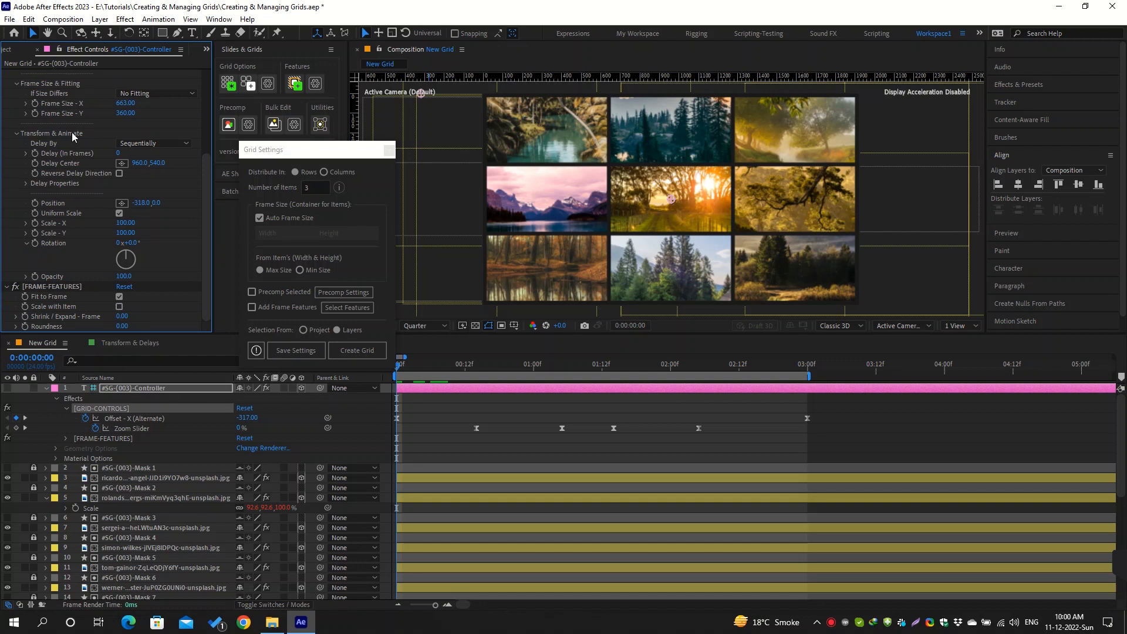
{"action": "left_click", "coordinate": [129, 347]}
{"action": "left_click", "coordinate": [15, 177]}
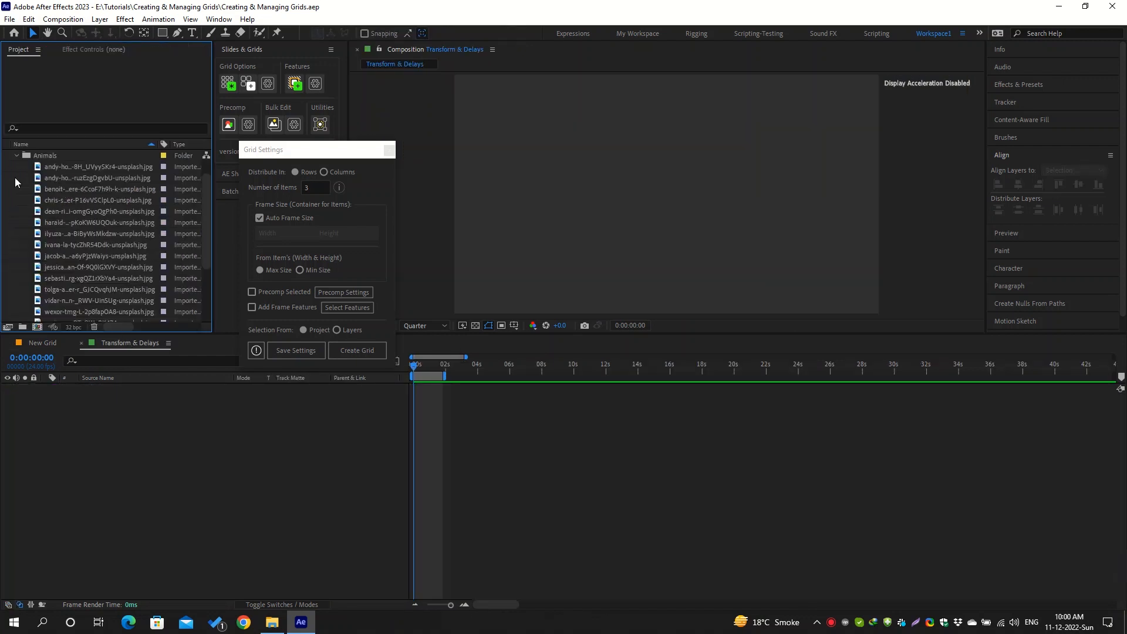
{"action": "scroll", "coordinate": [25, 227], "scroll_direction": "down", "scroll_amount": 3}
{"action": "left_click_drag", "start_coordinate": [26, 237], "coordinate": [79, 160]}
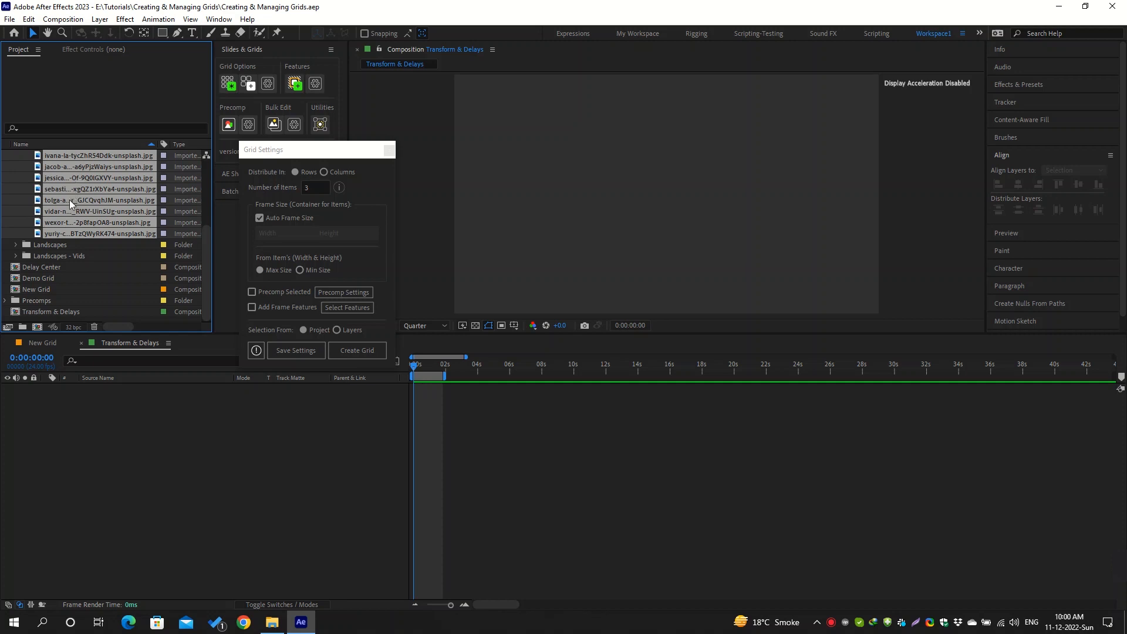
Create a grid from the selected images with 4 items per row and frame features including both mask and stroke
{"action": "double_click", "coordinate": [310, 188]}
{"action": "type", "text": "4"}
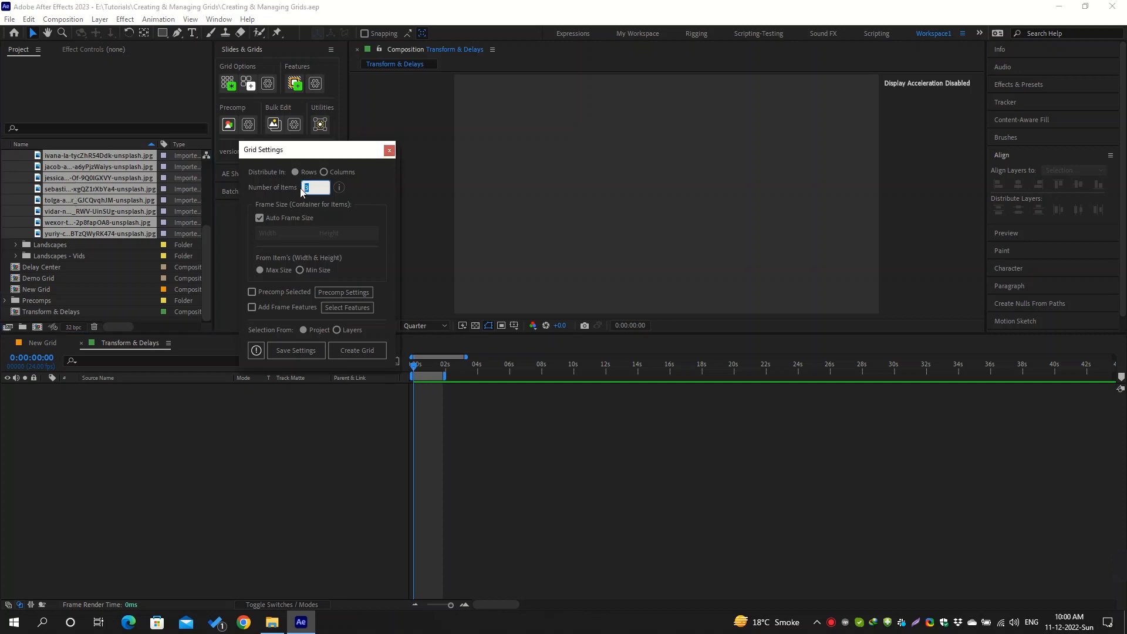
{"action": "left_click", "coordinate": [289, 306]}
{"action": "left_click", "coordinate": [336, 306]}
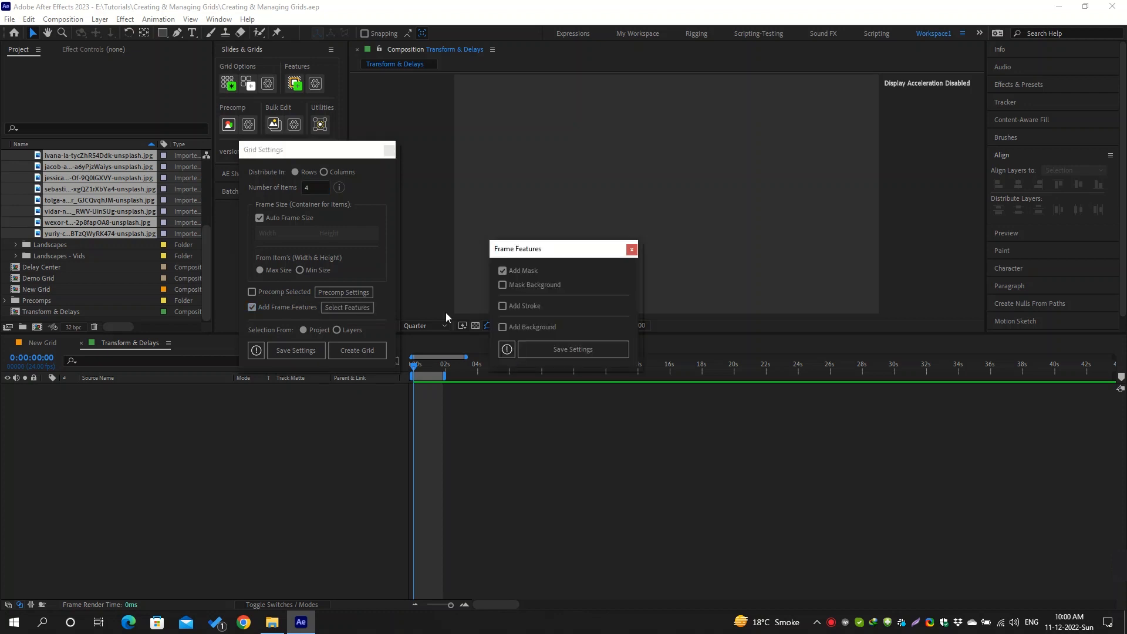
{"action": "left_click", "coordinate": [503, 306]}
{"action": "left_click", "coordinate": [568, 348]}
{"action": "left_click", "coordinate": [349, 352]}
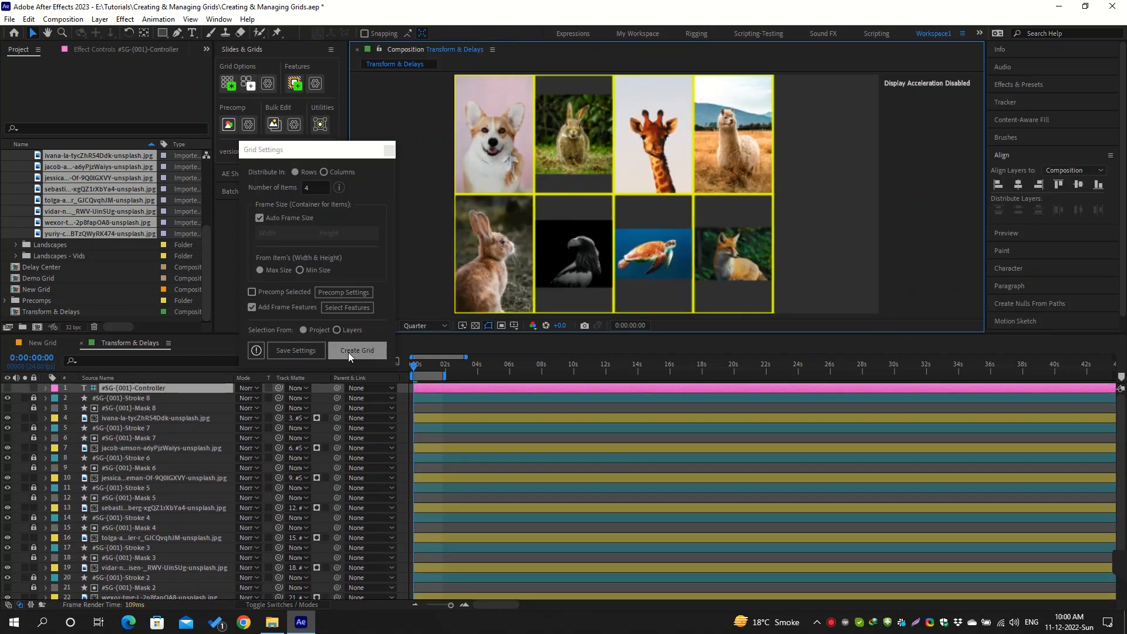
Set the new #SG-(001) grid's Fitting Options to Fit Rows and If Size Differs to Fill the Frame
{"action": "left_click", "coordinate": [133, 47]}
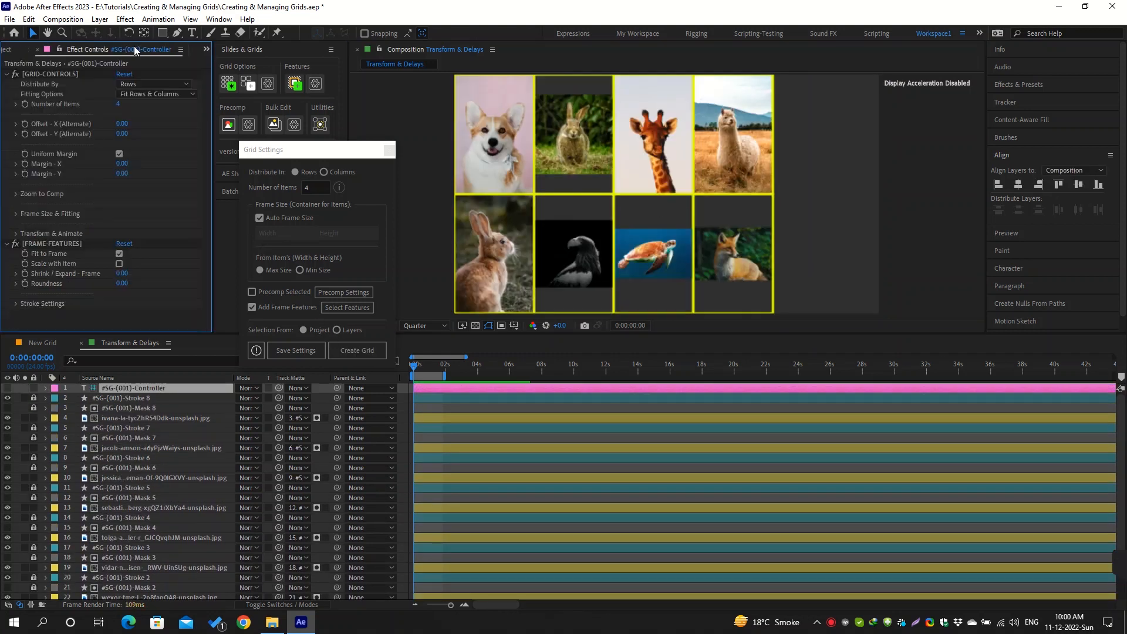
{"action": "left_click", "coordinate": [180, 94]}
{"action": "left_click", "coordinate": [183, 106]}
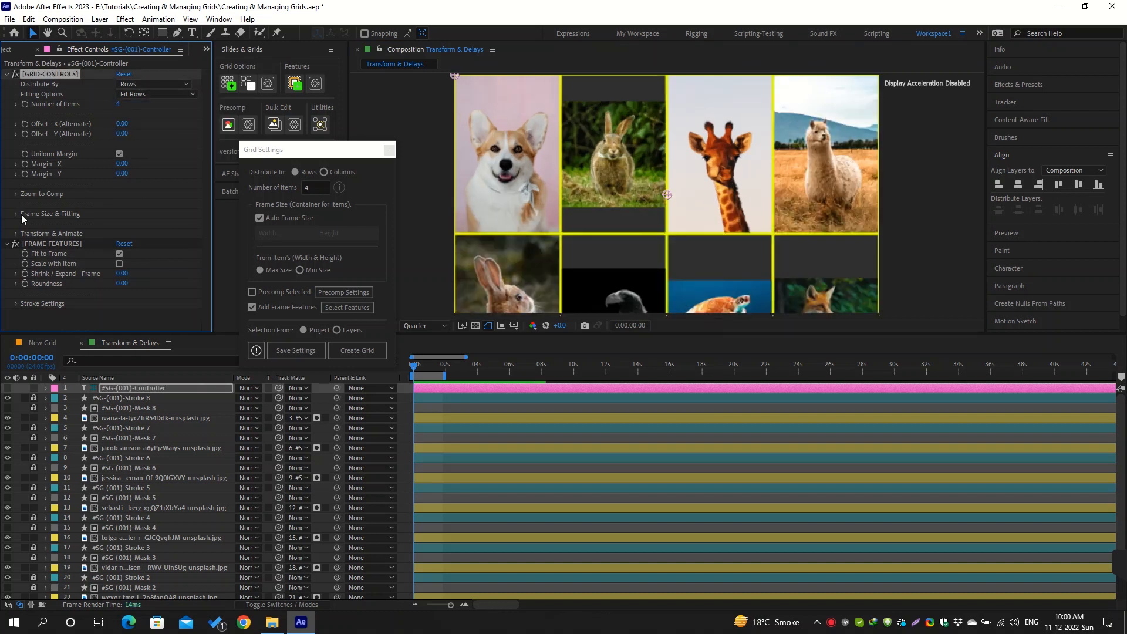
{"action": "left_click", "coordinate": [18, 214]}
{"action": "left_click", "coordinate": [139, 222]}
{"action": "left_click", "coordinate": [178, 238]}
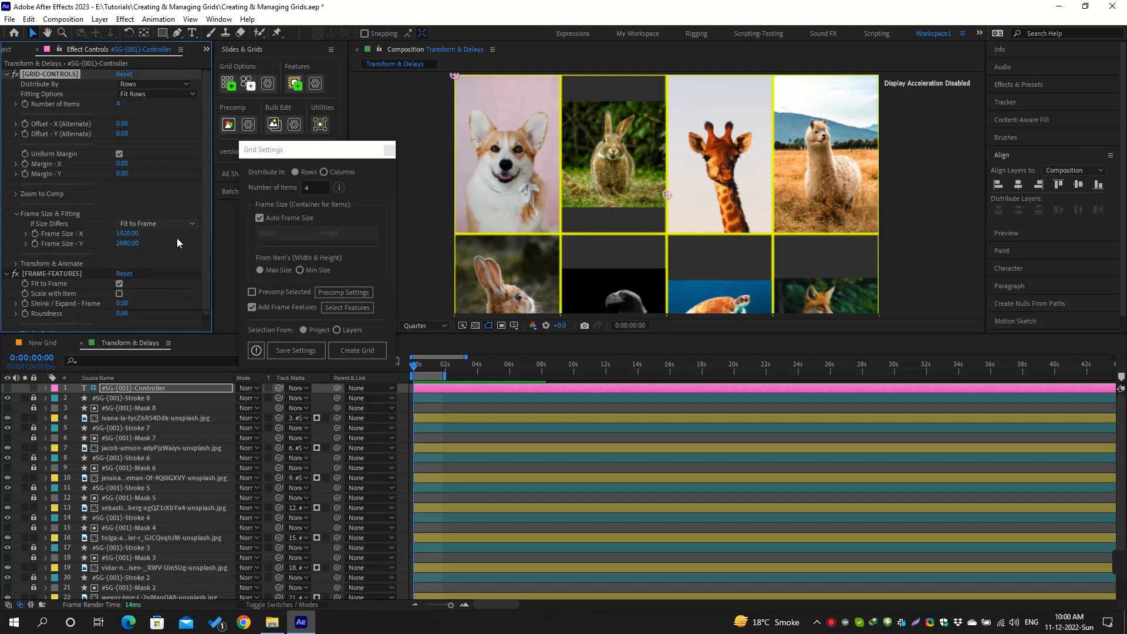
Set the animal grid's Frame Size to 500 for both X and Y
{"action": "left_click", "coordinate": [127, 234]}
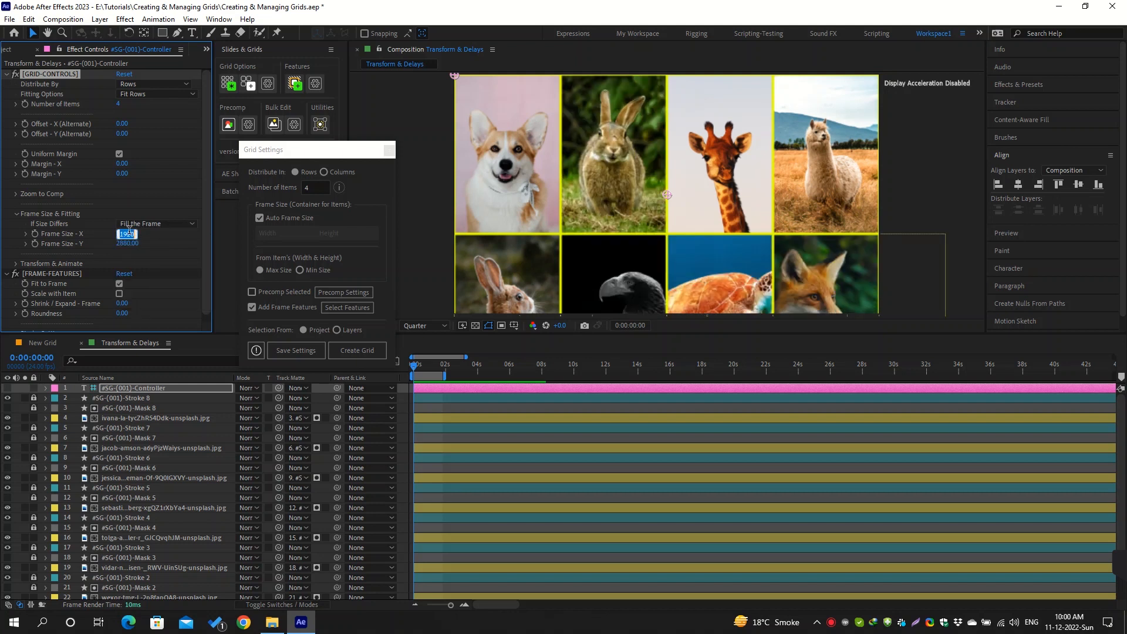
{"action": "type", "text": "500"}
{"action": "key", "text": "Return"}
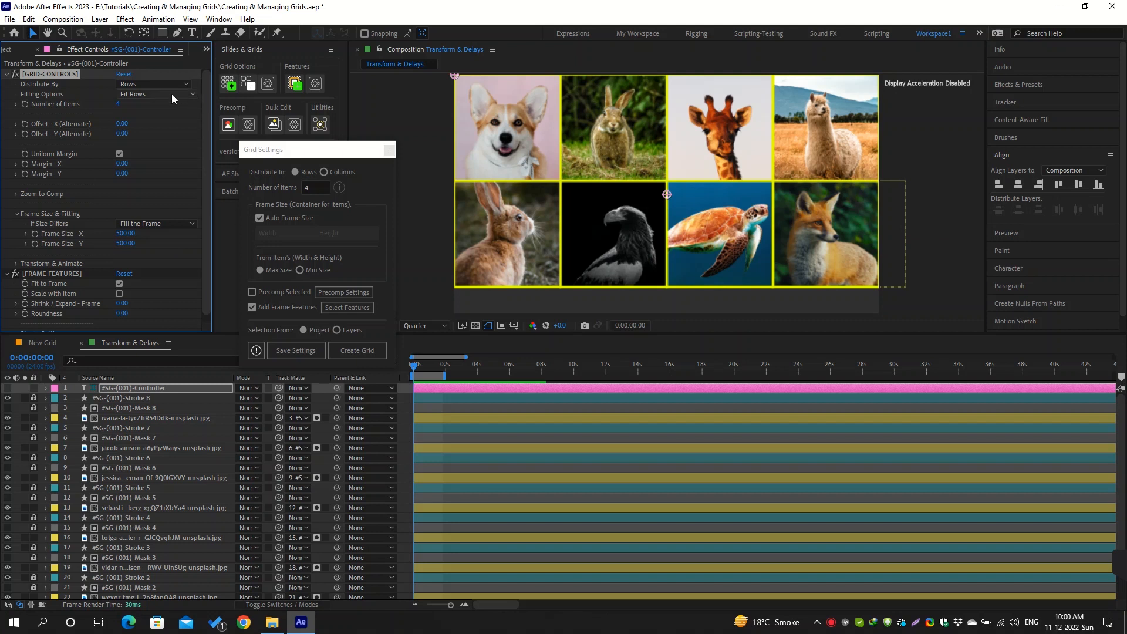
{"action": "left_click", "coordinate": [172, 94]}
{"action": "left_click", "coordinate": [154, 242]}
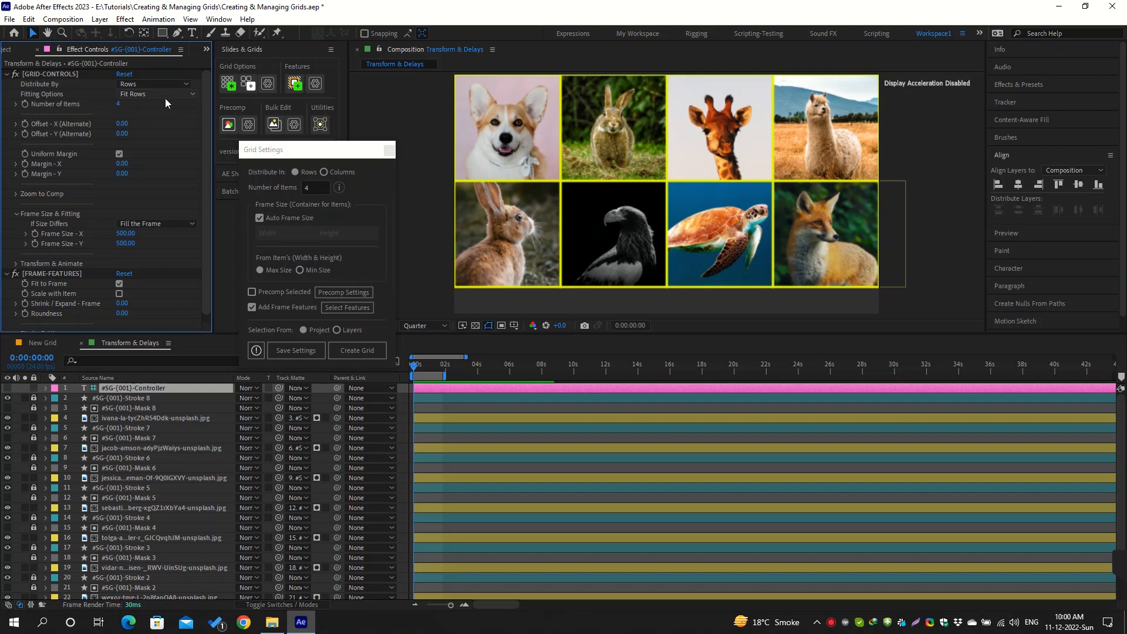
Set the animal grid's uniform margin to 160 using Margin - X
{"action": "left_click_drag", "start_coordinate": [122, 164], "coordinate": [212, 164]}
{"action": "left_click", "coordinate": [126, 164]}
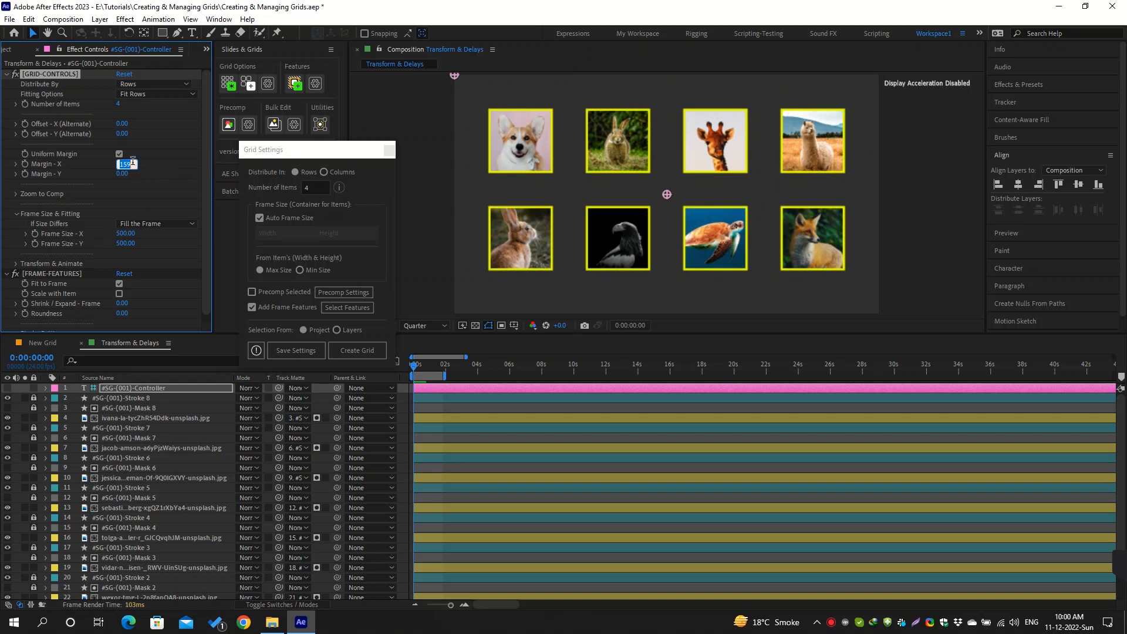
{"action": "type", "text": "160"}
{"action": "key", "text": "Return"}
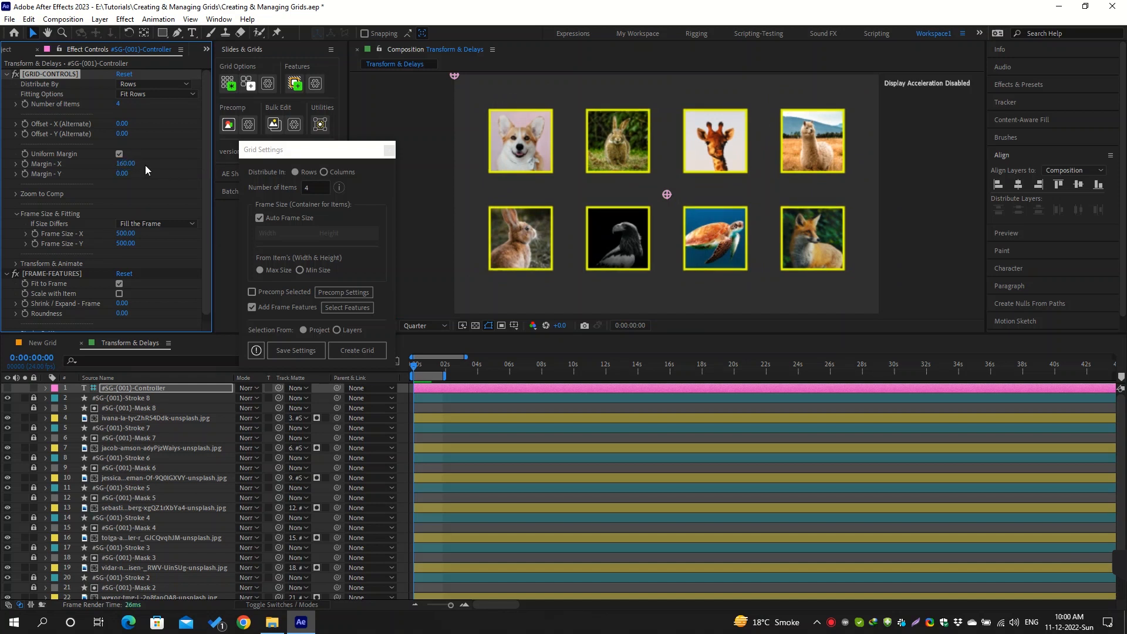
Offset the animal grid with a Position of 0, 38 and set the frames' Roundness to 162
{"action": "left_click", "coordinate": [16, 263]}
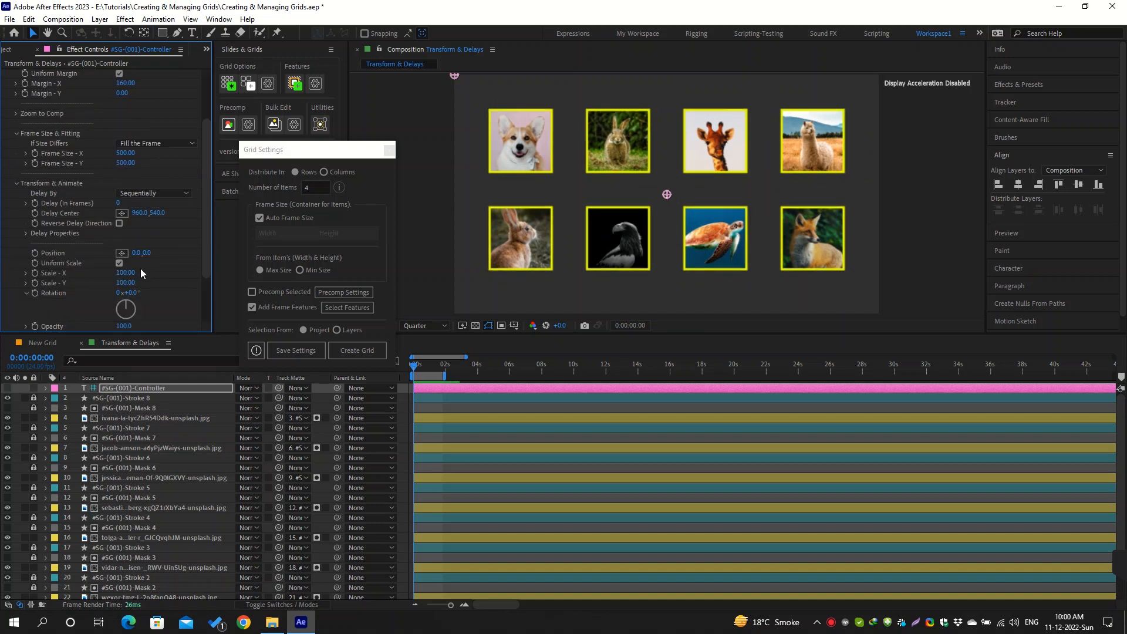
{"action": "left_click_drag", "start_coordinate": [146, 253], "coordinate": [170, 251]}
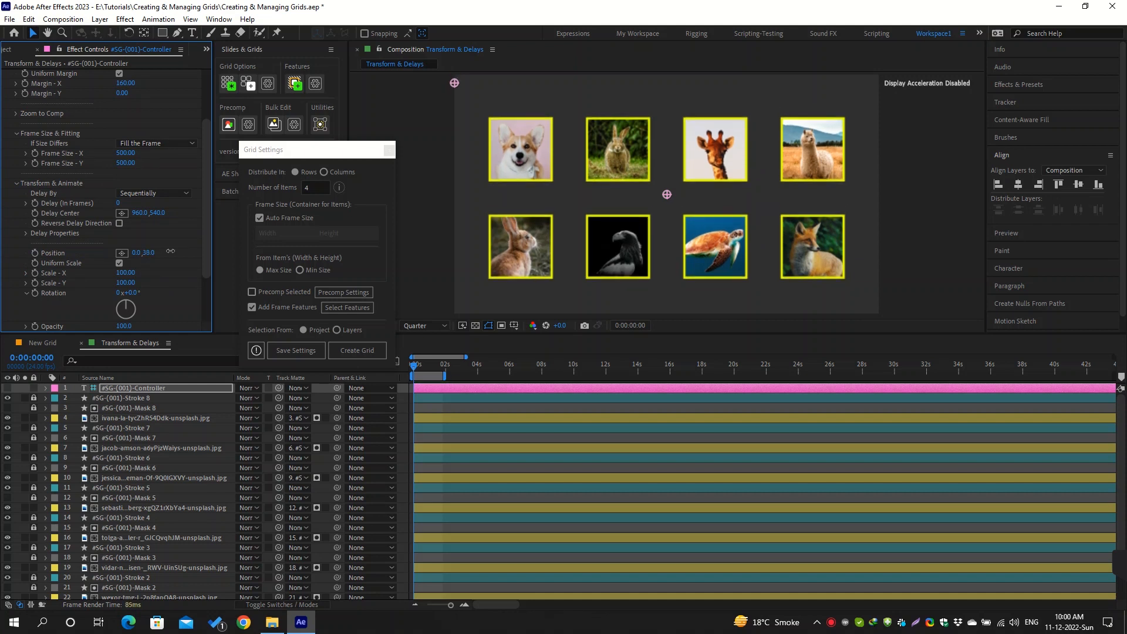
{"action": "scroll", "coordinate": [100, 252], "scroll_direction": "down", "scroll_amount": 3}
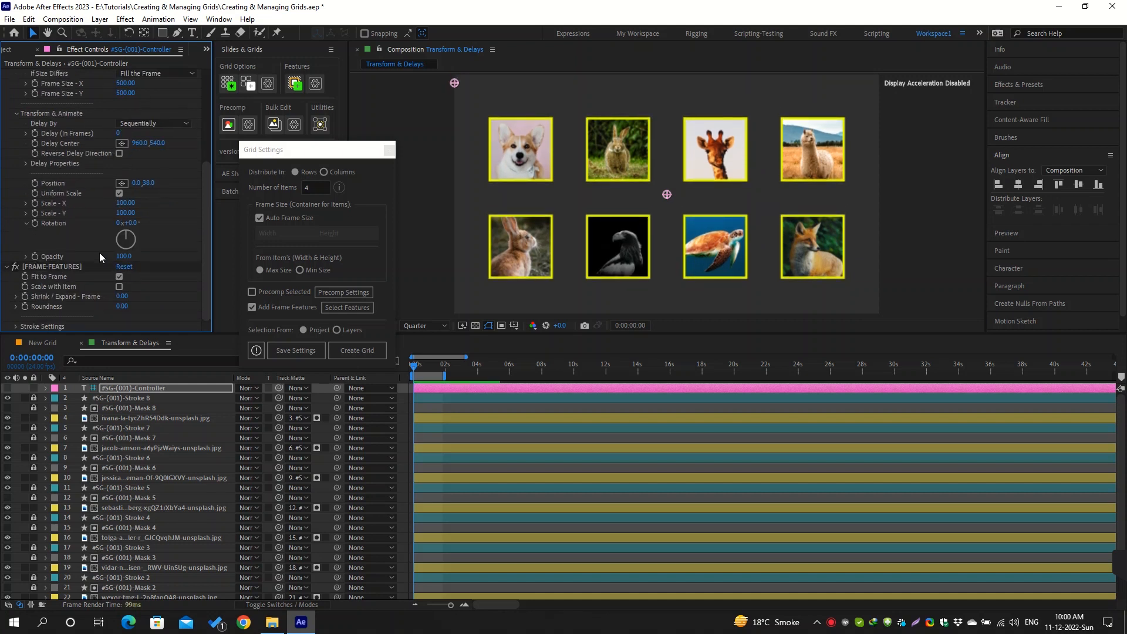
{"action": "left_click_drag", "start_coordinate": [122, 306], "coordinate": [205, 298]}
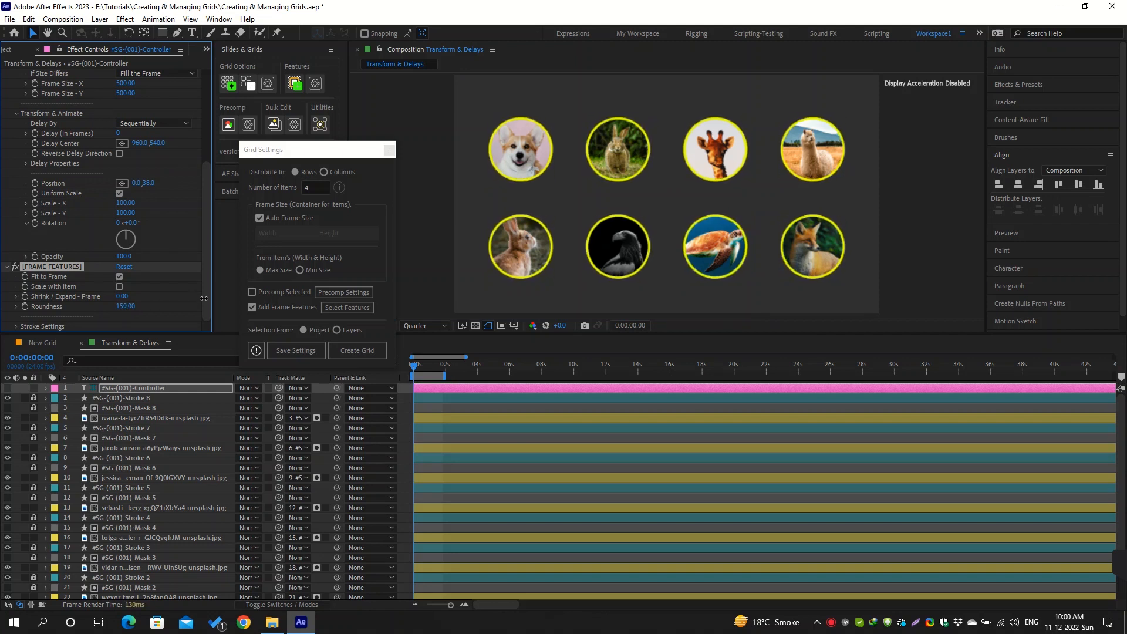
Change the frame stroke color to white (FFFFFF) in the grid's Stroke Settings
{"action": "left_click", "coordinate": [16, 326]}
{"action": "scroll", "coordinate": [65, 300], "scroll_direction": "down", "scroll_amount": 3}
{"action": "left_click", "coordinate": [122, 287]}
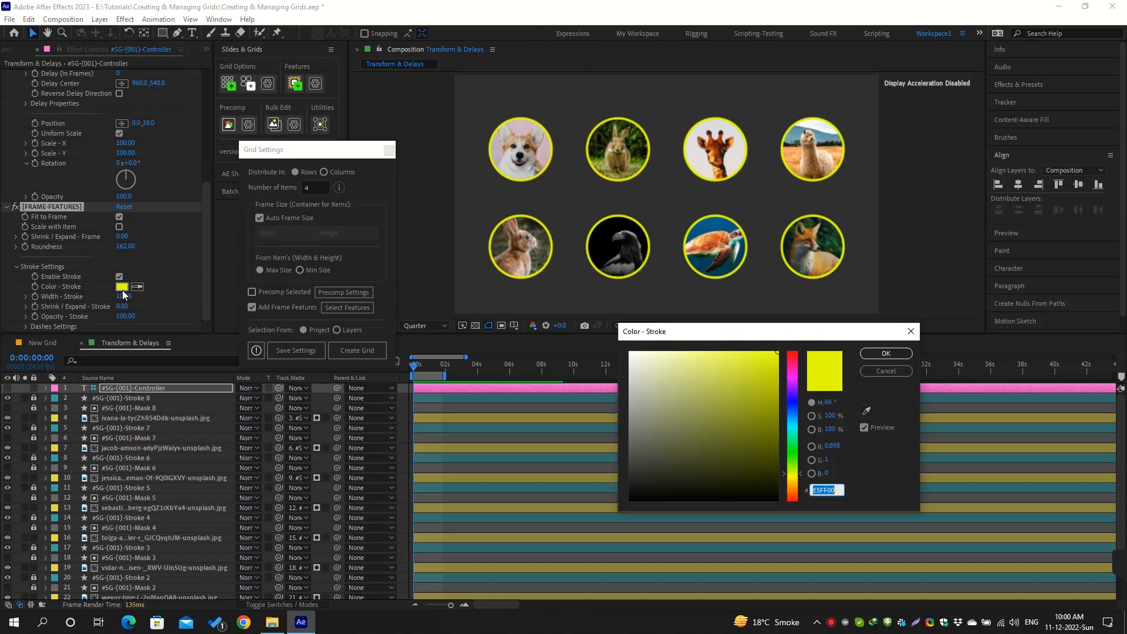
{"action": "left_click", "coordinate": [627, 351]}
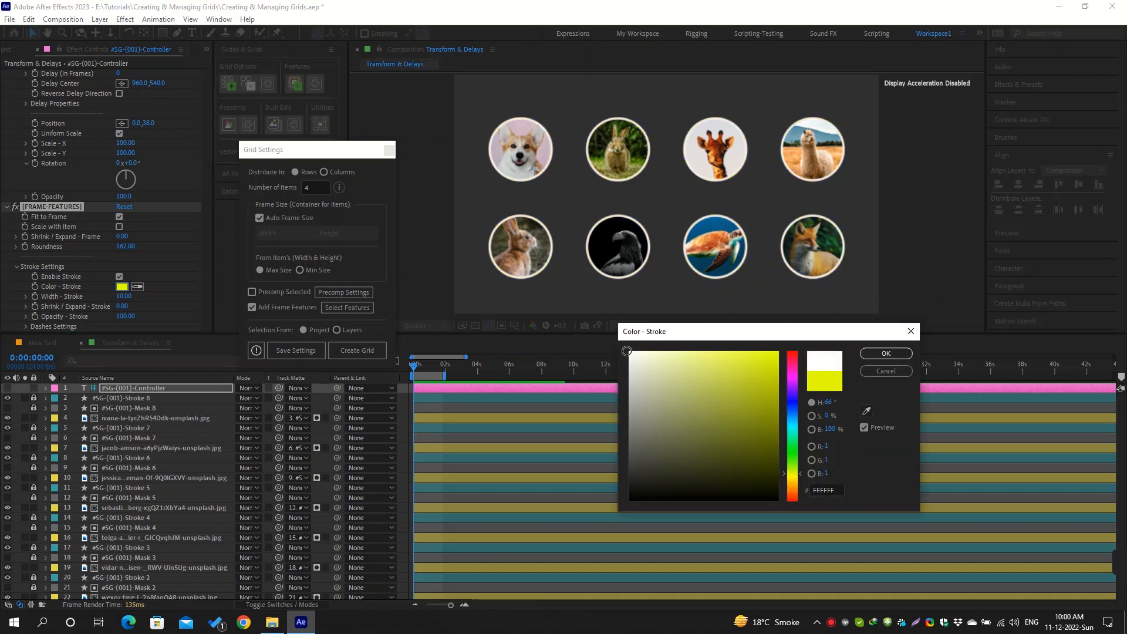
{"action": "left_click", "coordinate": [886, 353]}
Set Shrink / Expand - Stroke to 60 so the outlines sit outside the circular frames
{"action": "left_click_drag", "start_coordinate": [122, 307], "coordinate": [149, 310]}
{"action": "left_click", "coordinate": [129, 307]}
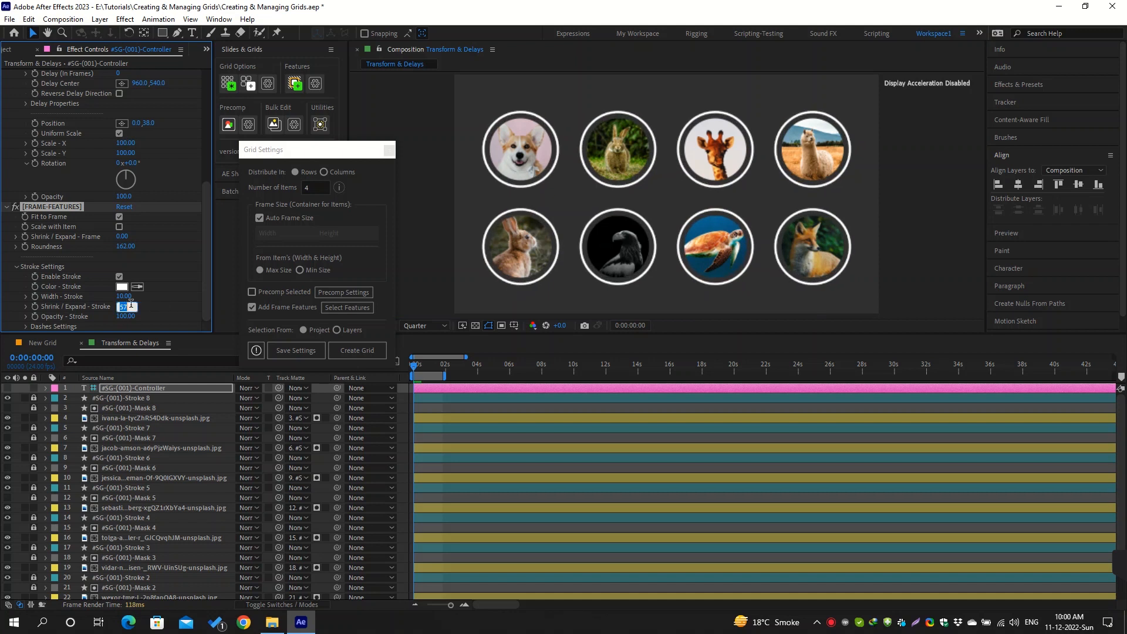
{"action": "type", "text": "60"}
{"action": "key", "text": "Return"}
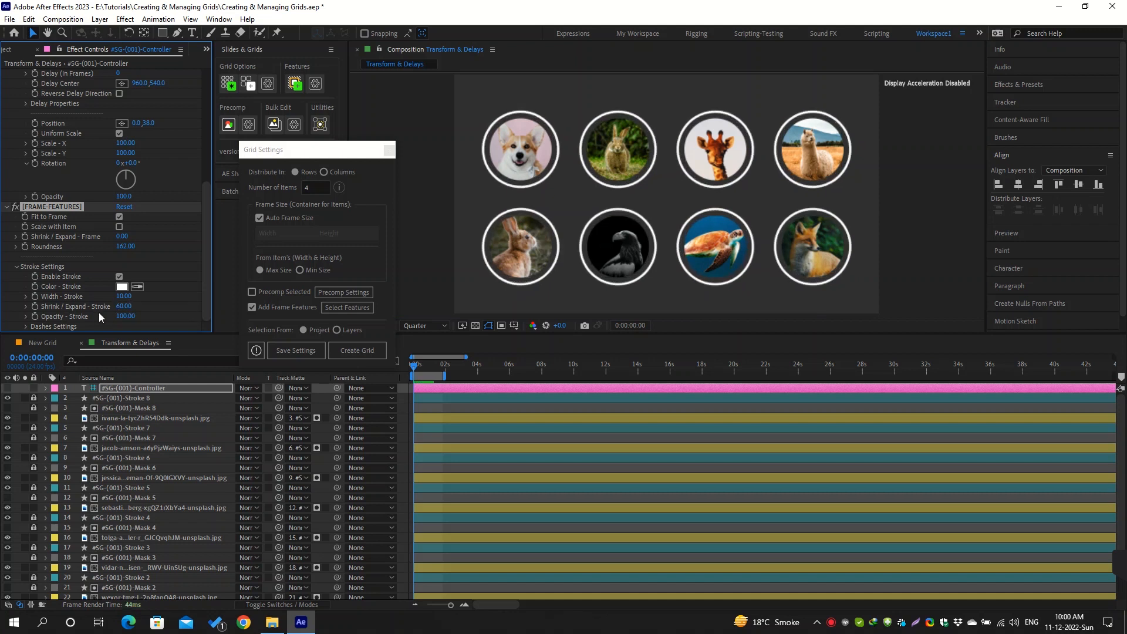
Make the frame strokes dashed with a dash length of 50 and a gap of 30
{"action": "left_click", "coordinate": [26, 326]}
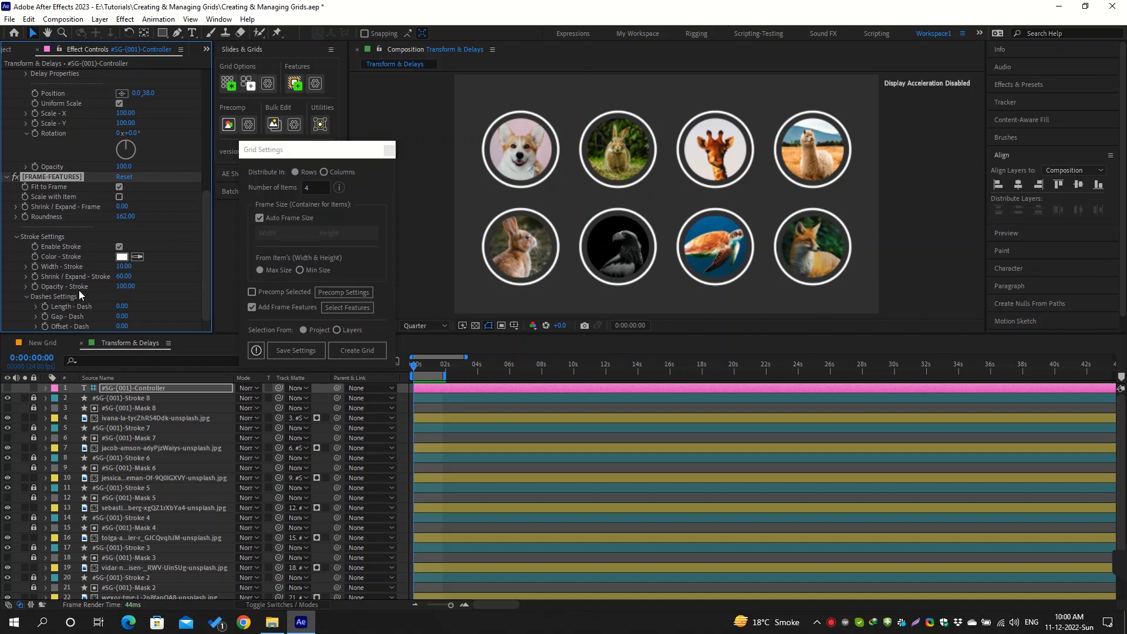
{"action": "left_click_drag", "start_coordinate": [135, 304], "coordinate": [127, 319]}
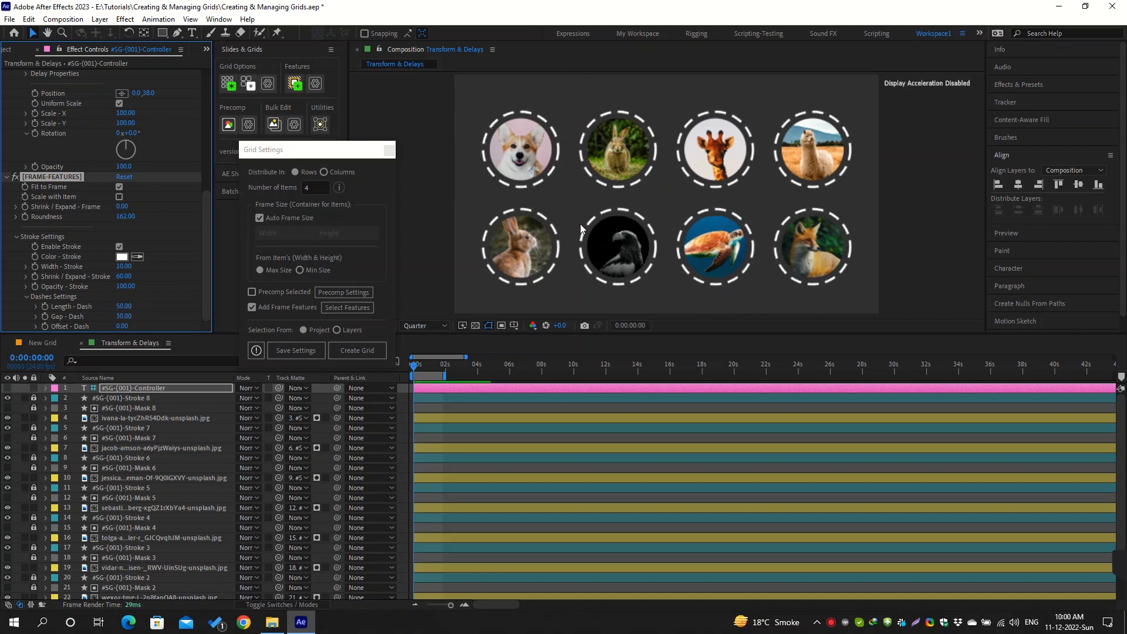
{"action": "left_click", "coordinate": [568, 193]}
Turn the grid's Uniform Scale option off and back on
{"action": "scroll", "coordinate": [135, 181], "scroll_direction": "up", "scroll_amount": 5}
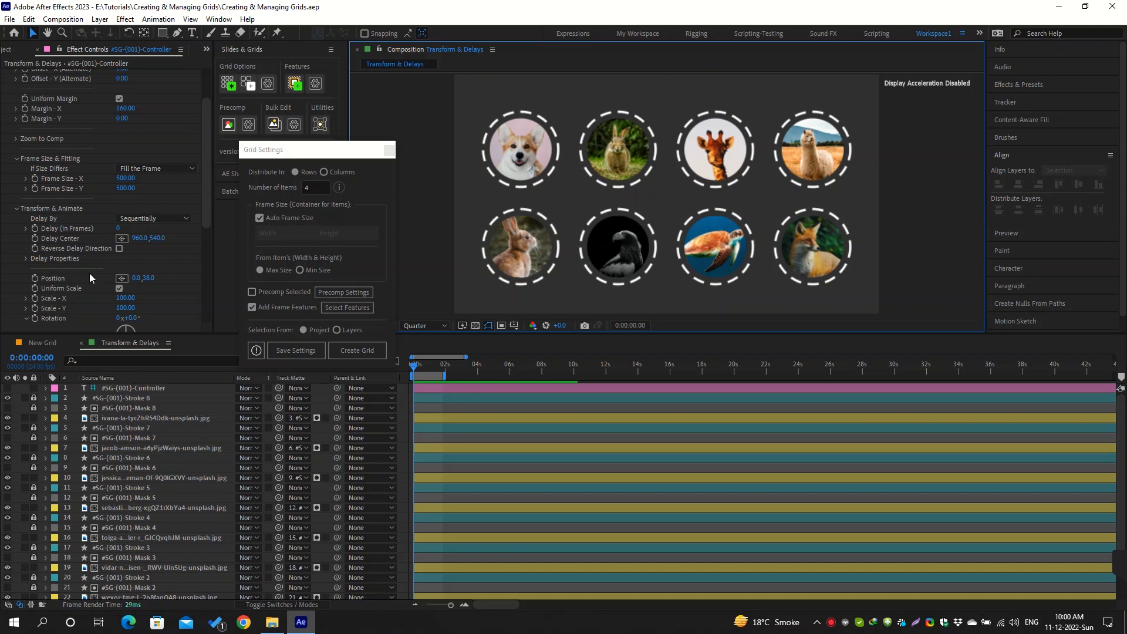
{"action": "scroll", "coordinate": [79, 261], "scroll_direction": "down", "scroll_amount": 3}
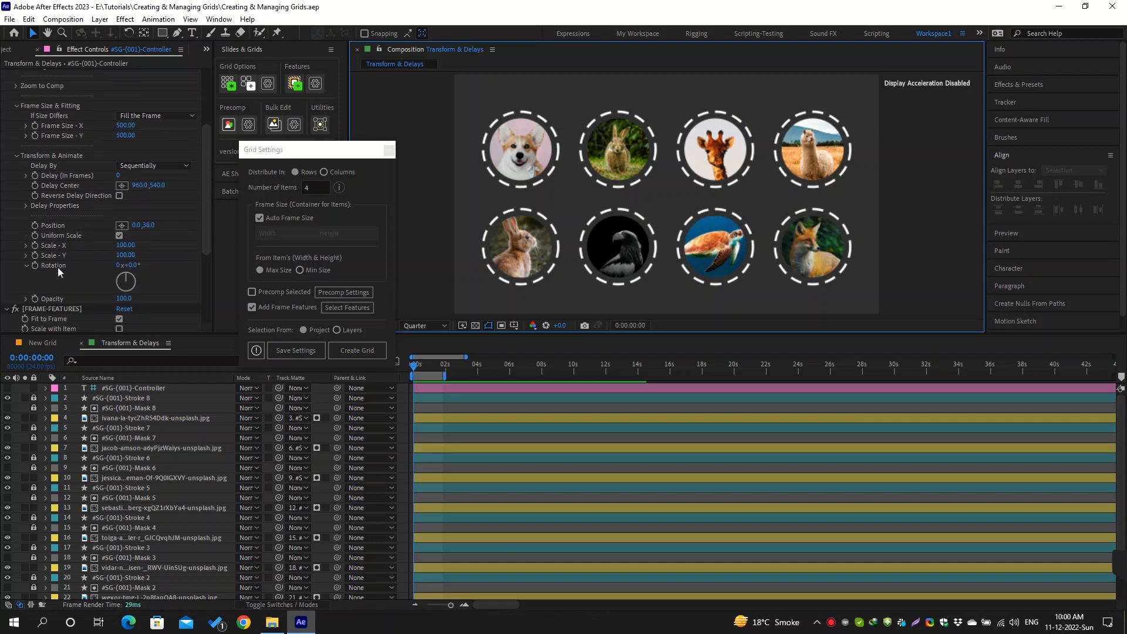
{"action": "left_click", "coordinate": [122, 236]}
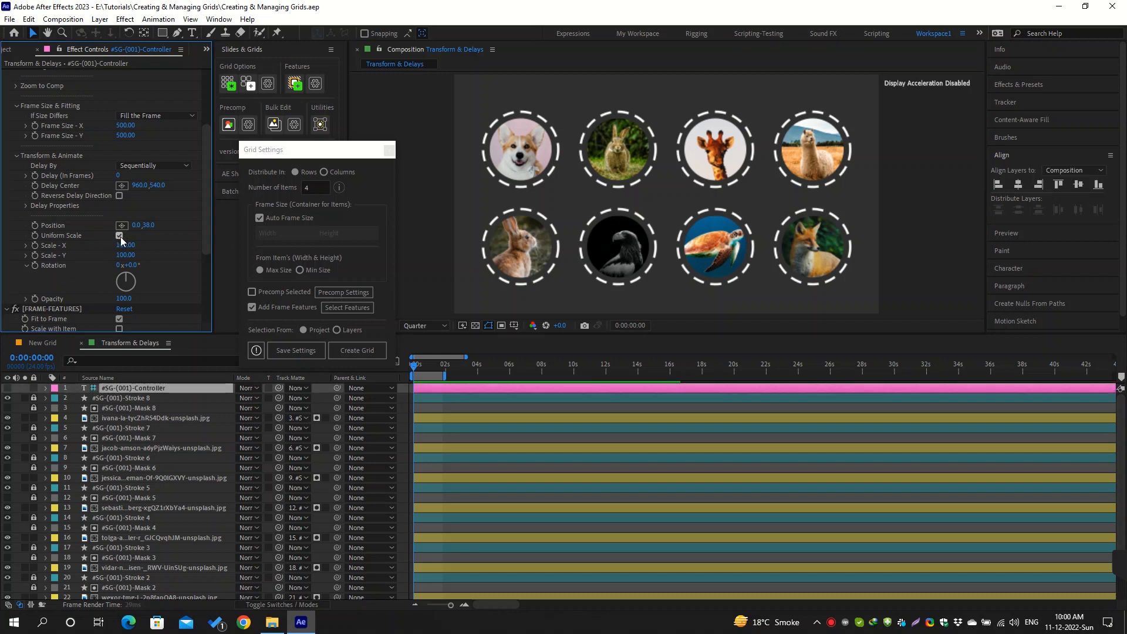
{"action": "left_click", "coordinate": [120, 235]}
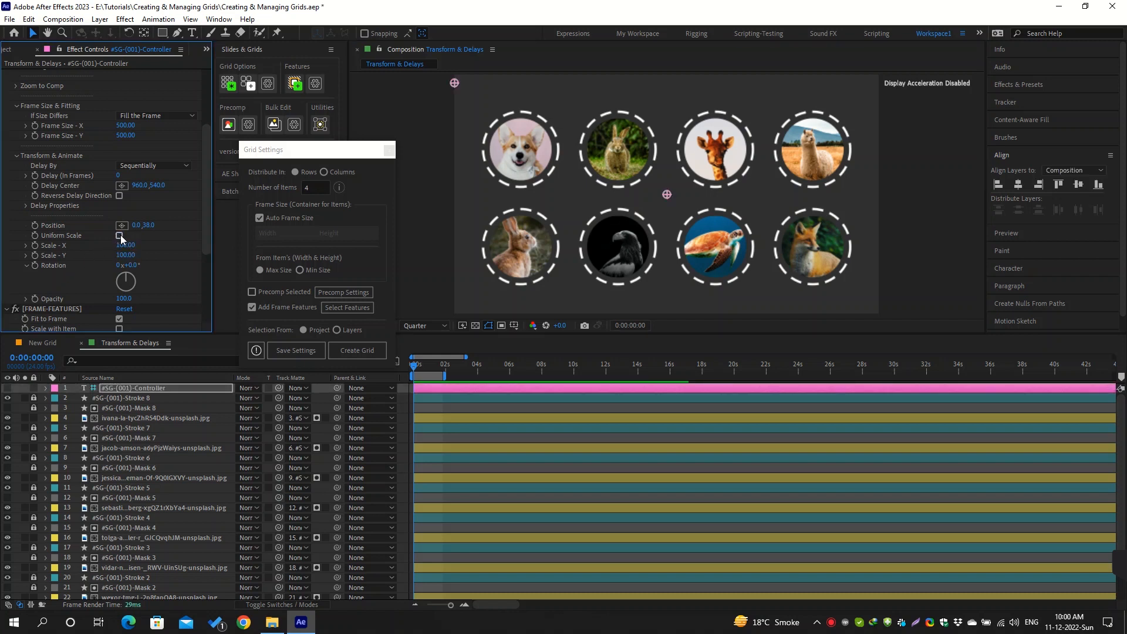
{"action": "left_click", "coordinate": [120, 236]}
Add a Rotation keyframe on the grid controller at 0:00:00:00 and set it to 90°
{"action": "left_click", "coordinate": [35, 267]}
{"action": "key", "text": "u"}
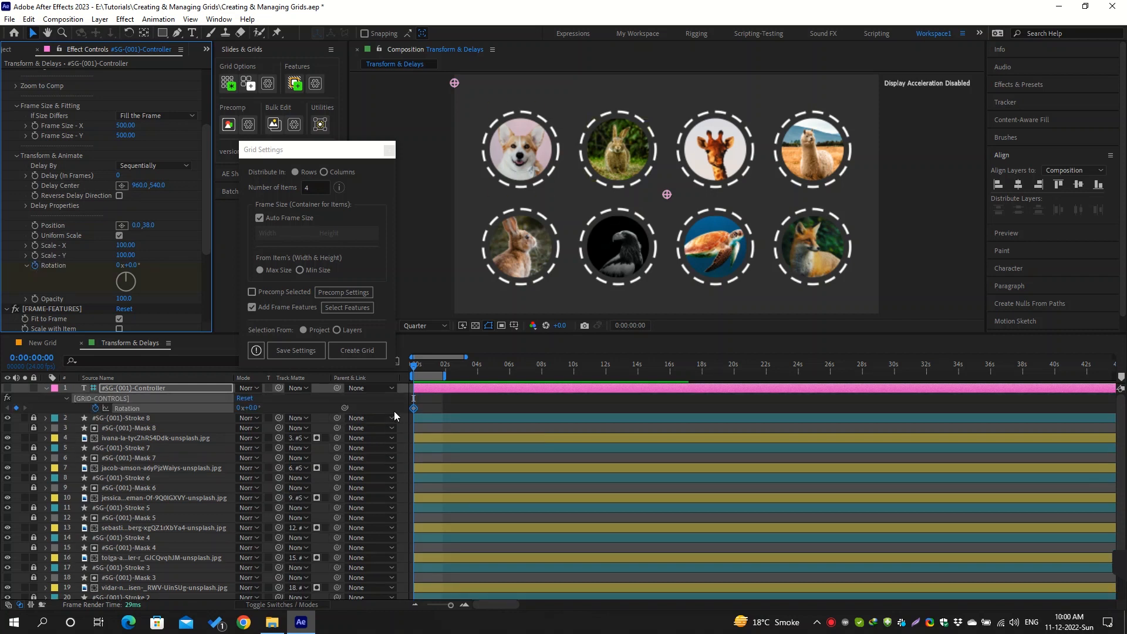
{"action": "key", "text": "equal"}
{"action": "key", "text": "equal"}
{"action": "key", "text": "equal"}
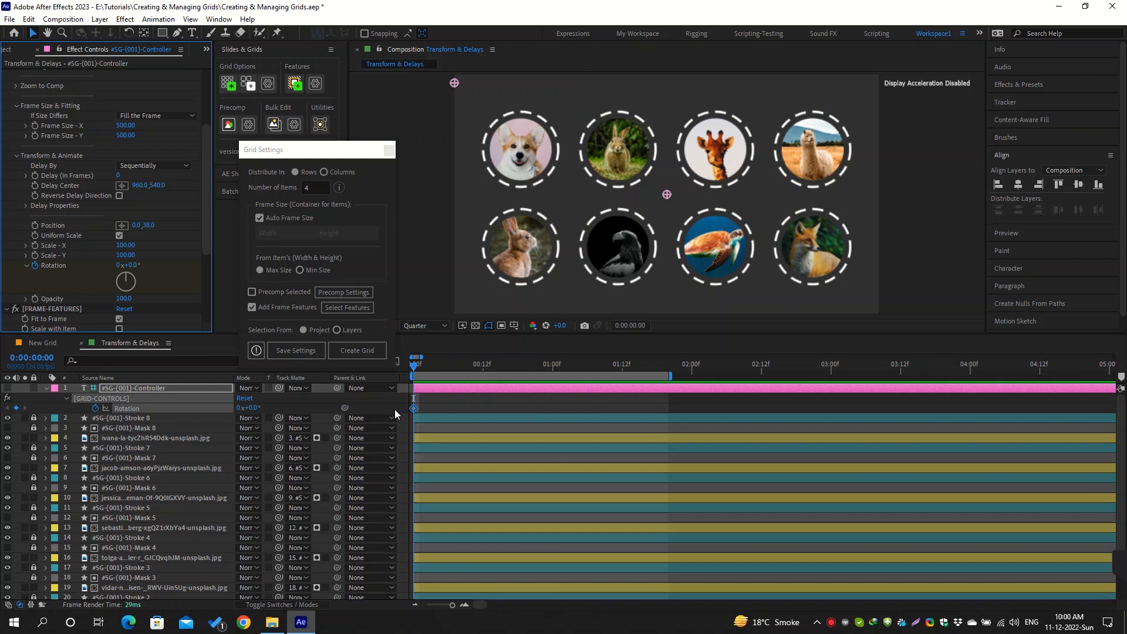
{"action": "left_click", "coordinate": [251, 407]}
{"action": "type", "text": "90"}
{"action": "key", "text": "Return"}
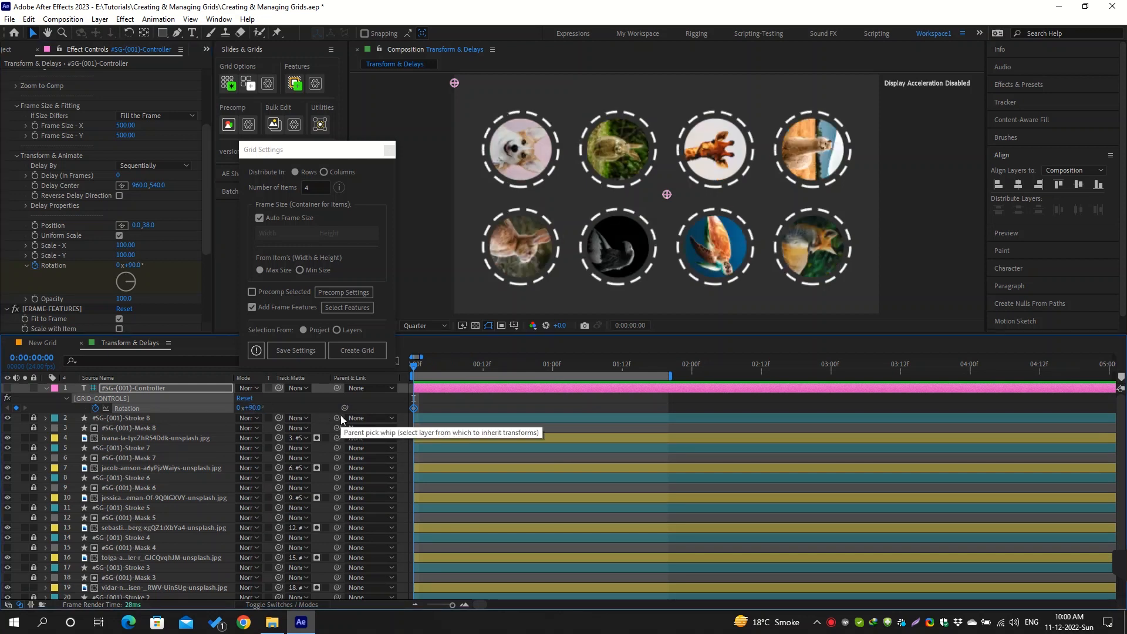
Add a second Rotation keyframe of 0° at 0:00:00:20
{"action": "key", "text": "shift+Page_Down"}
{"action": "key", "text": "shift+Page_Down"}
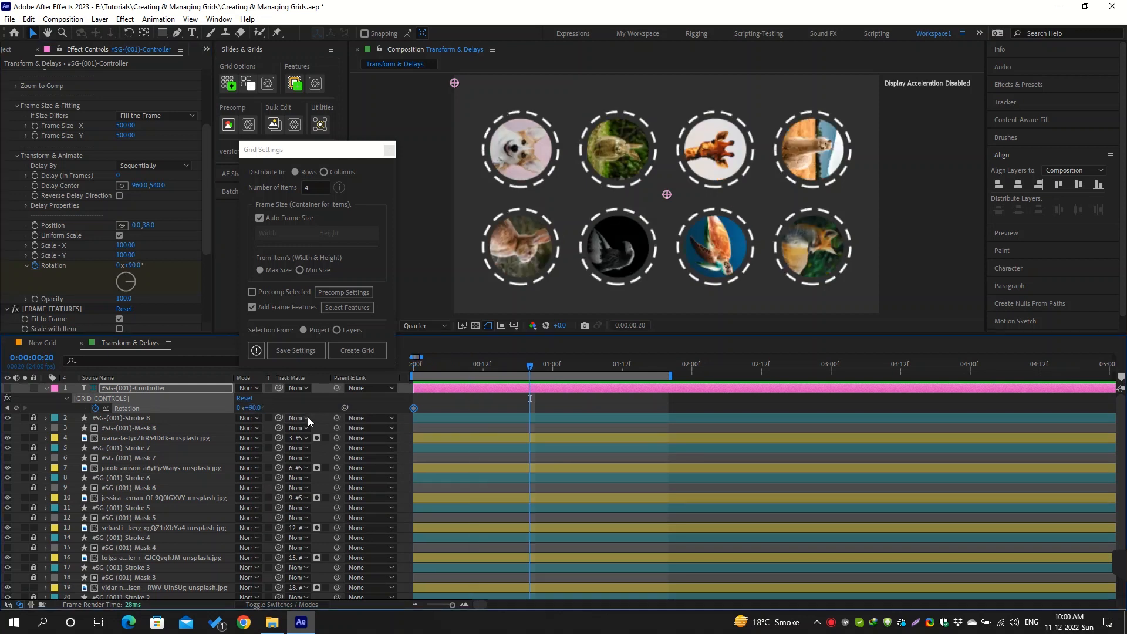
{"action": "left_click", "coordinate": [258, 407]}
{"action": "type", "text": "0"}
{"action": "key", "text": "Return"}
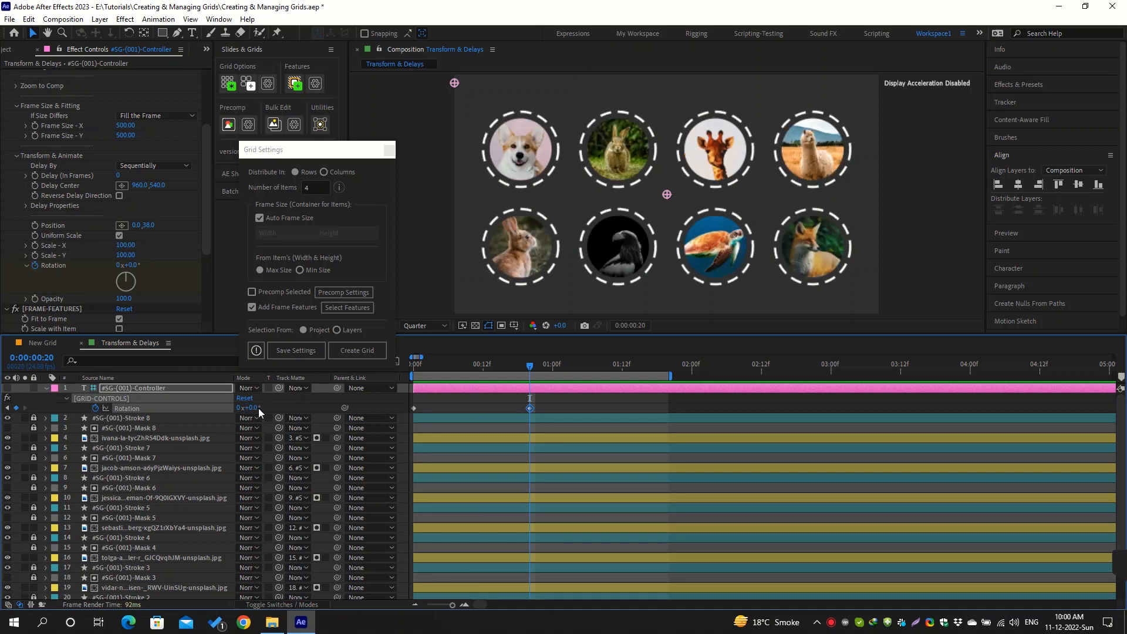
Preview the grid's rotation animation
{"action": "left_click", "coordinate": [576, 405]}
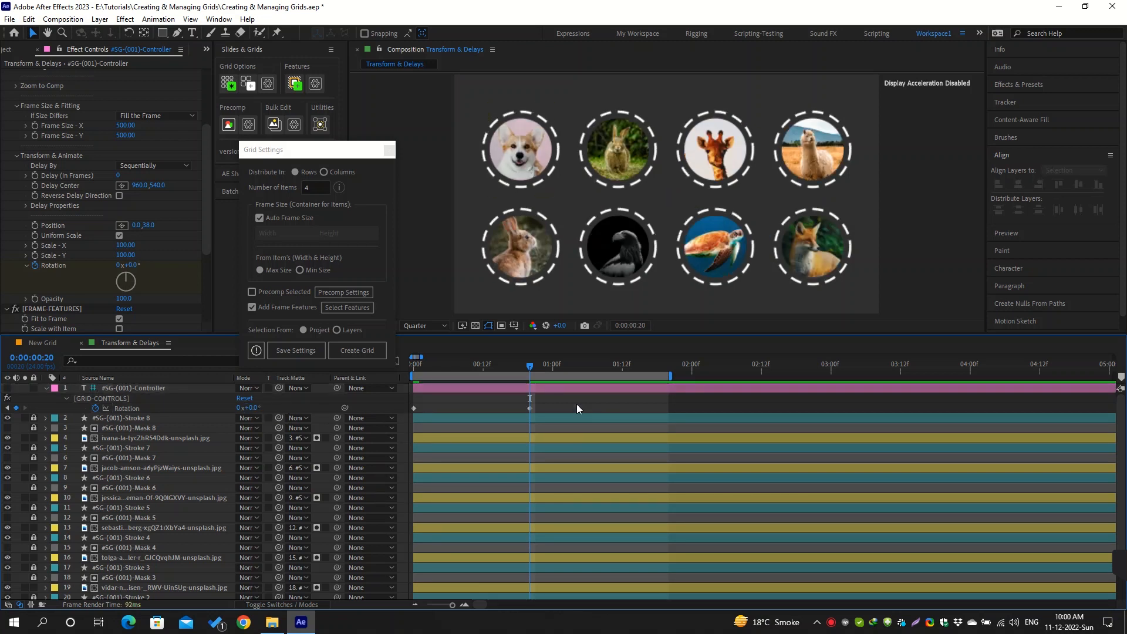
{"action": "key", "text": "space"}
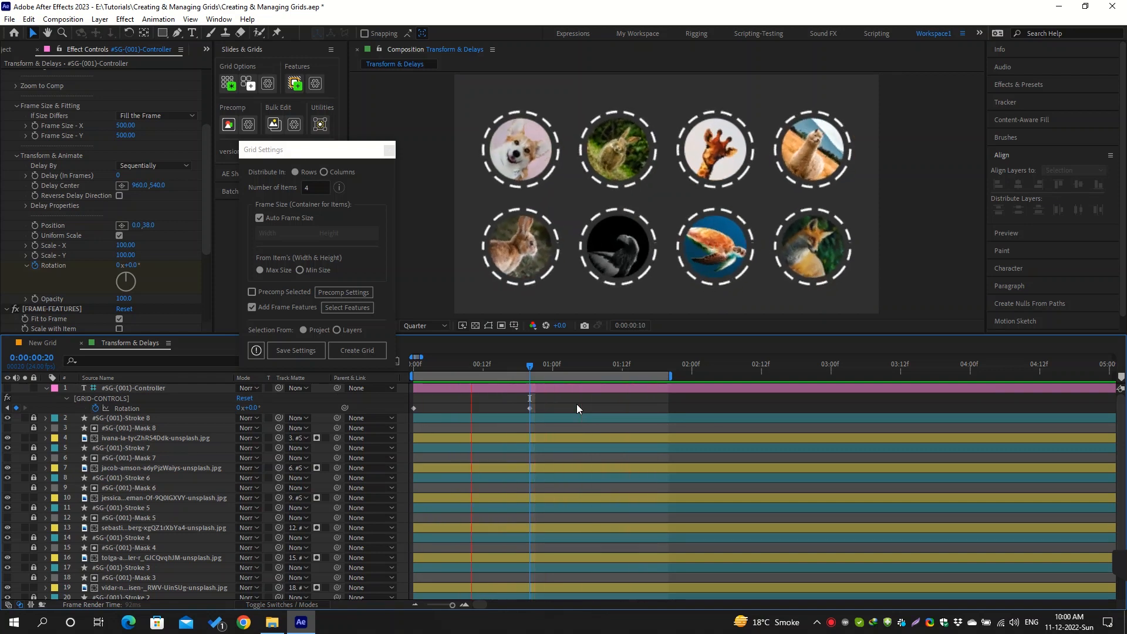
{"action": "key", "text": "space"}
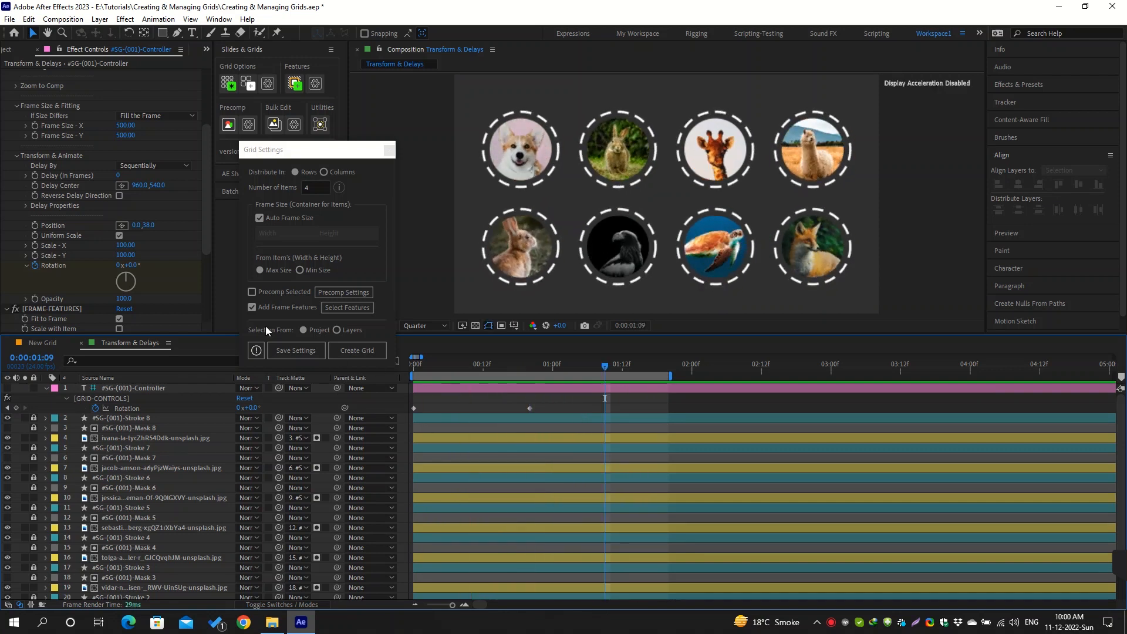
Set the grid's Delay (In Frames) to 3 and preview the staggered rotation
{"action": "left_click", "coordinate": [119, 175]}
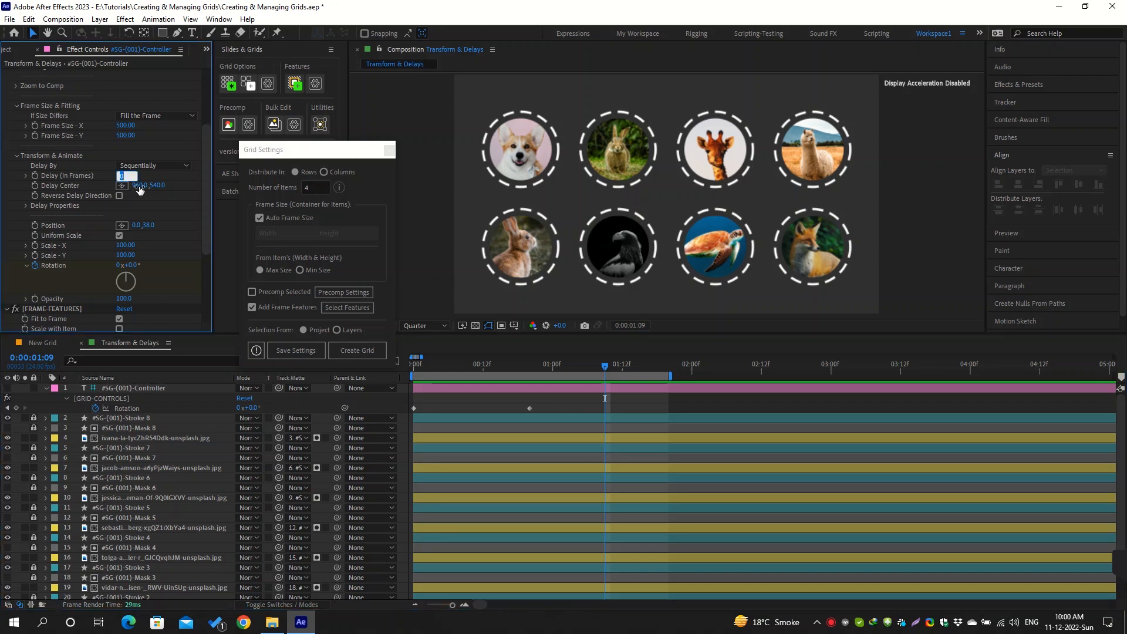
{"action": "type", "text": "3"}
{"action": "key", "text": "Return"}
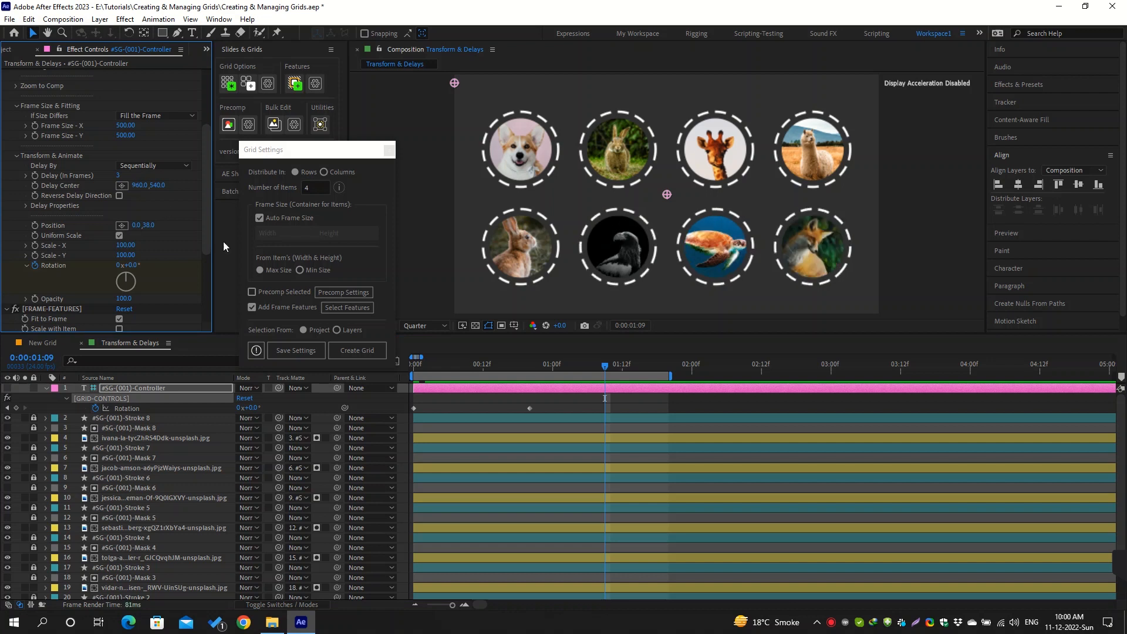
{"action": "left_click", "coordinate": [575, 397]}
{"action": "key", "text": "space"}
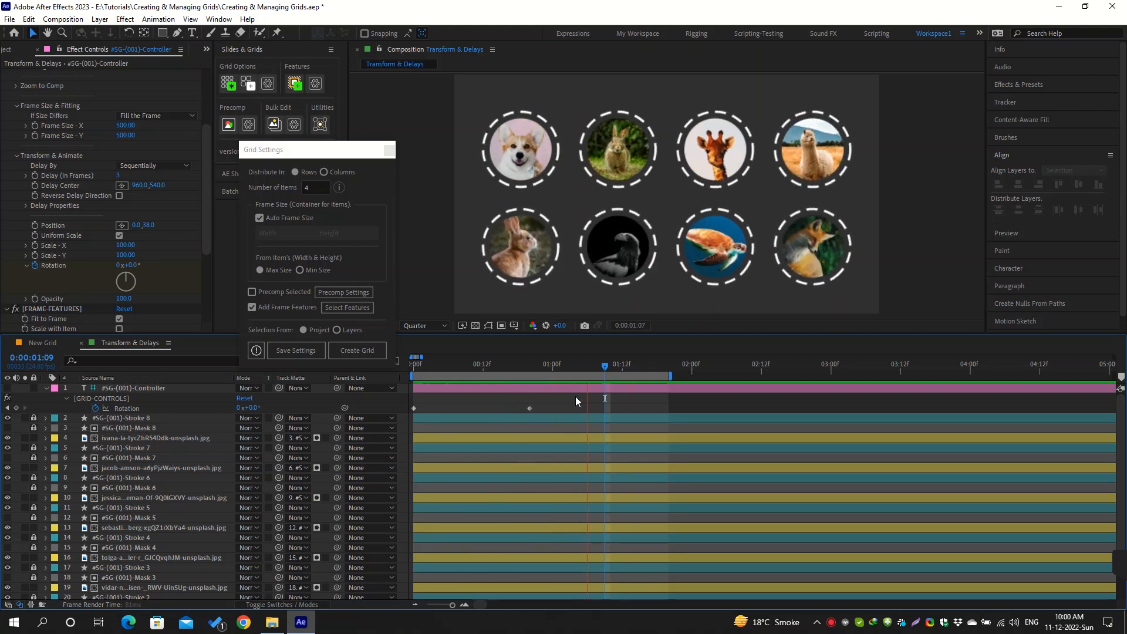
Apply Easy Ease to both Rotation keyframes of the grid controller
{"action": "left_click_drag", "start_coordinate": [555, 397], "coordinate": [400, 415]}
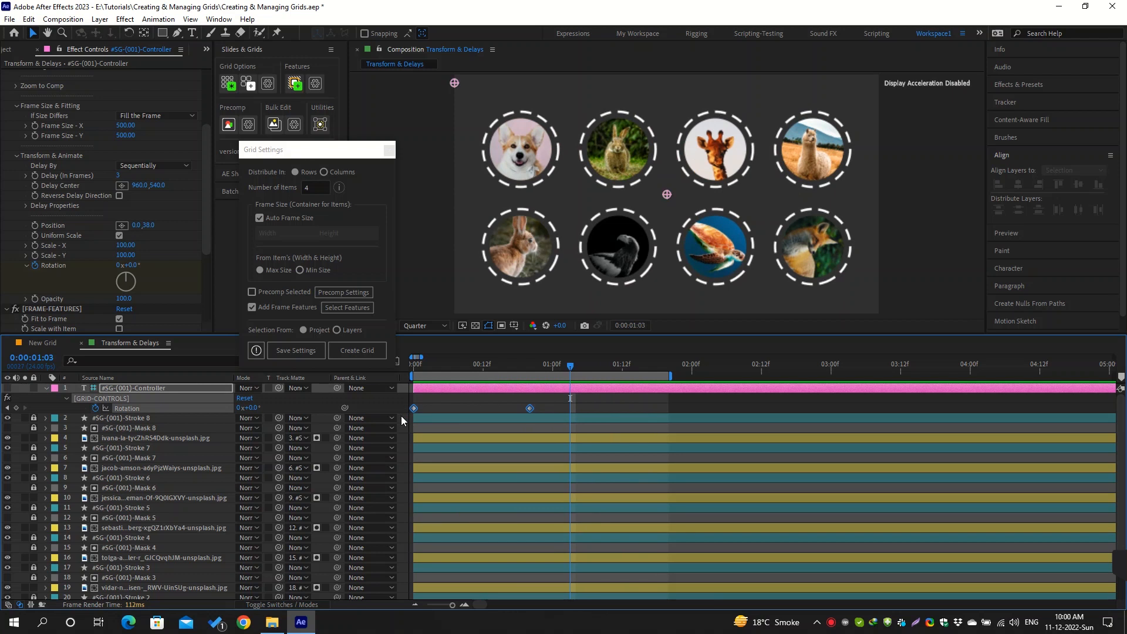
{"action": "left_click", "coordinate": [553, 405]}
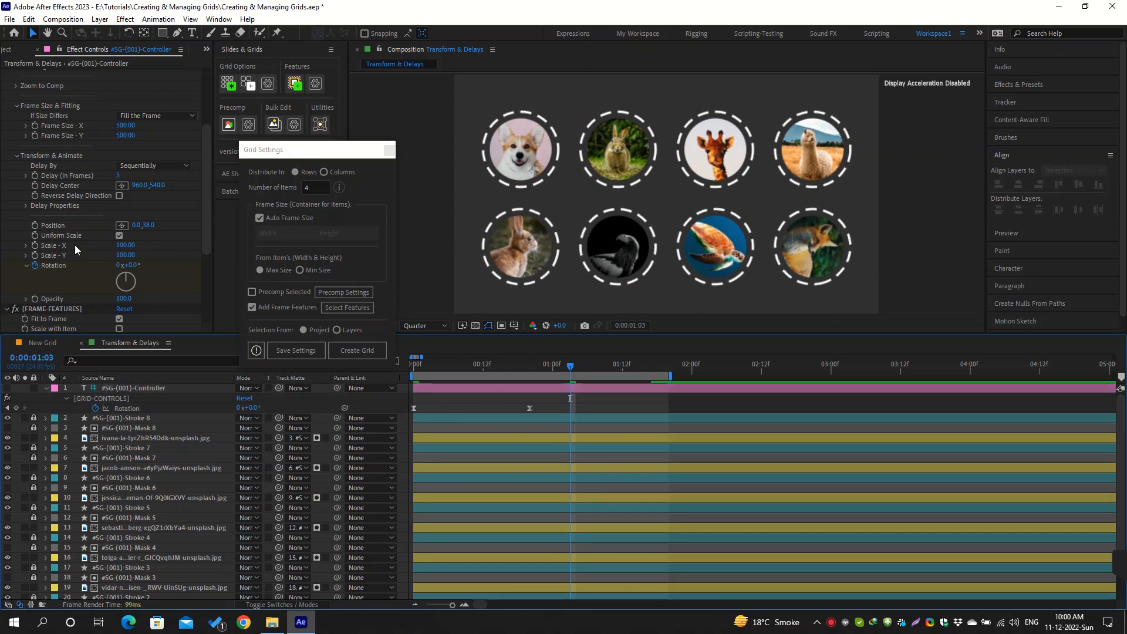
Examine the Delay Properties checkboxes and the available Delay By modes without changing them
{"action": "left_click", "coordinate": [26, 206]}
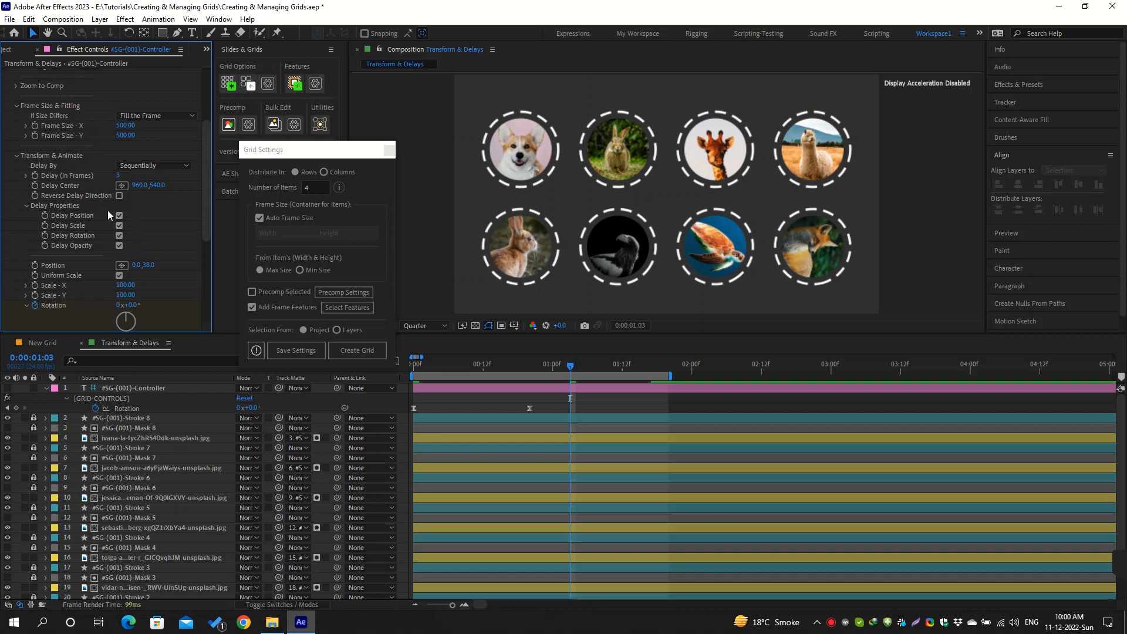
{"action": "left_click", "coordinate": [24, 204]}
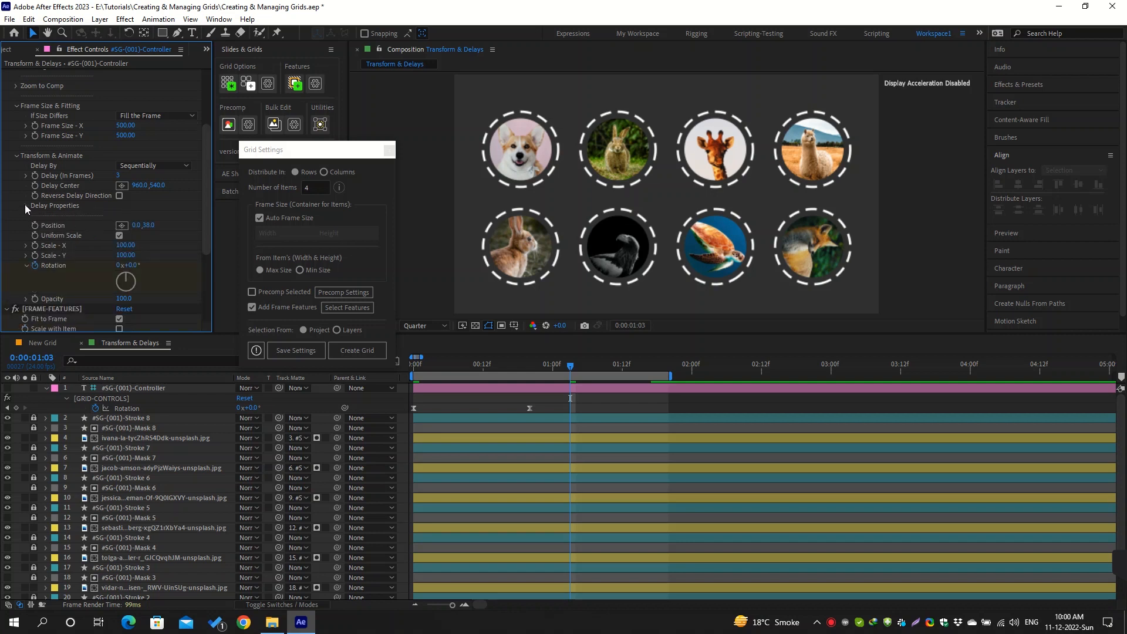
{"action": "left_click", "coordinate": [165, 168]}
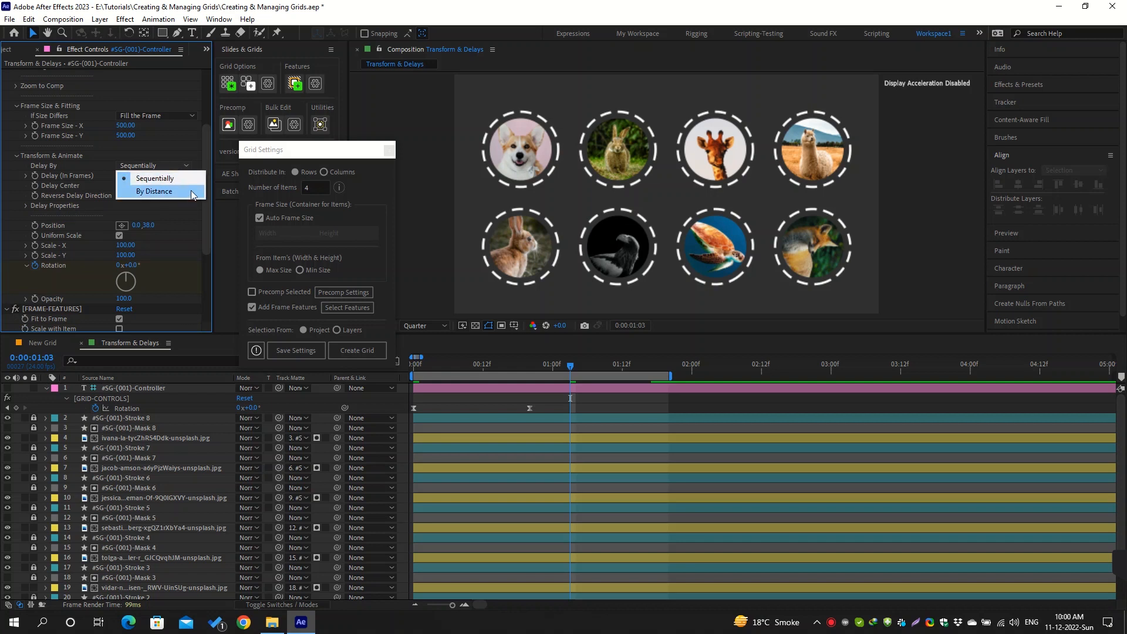
{"action": "key", "text": "Escape"}
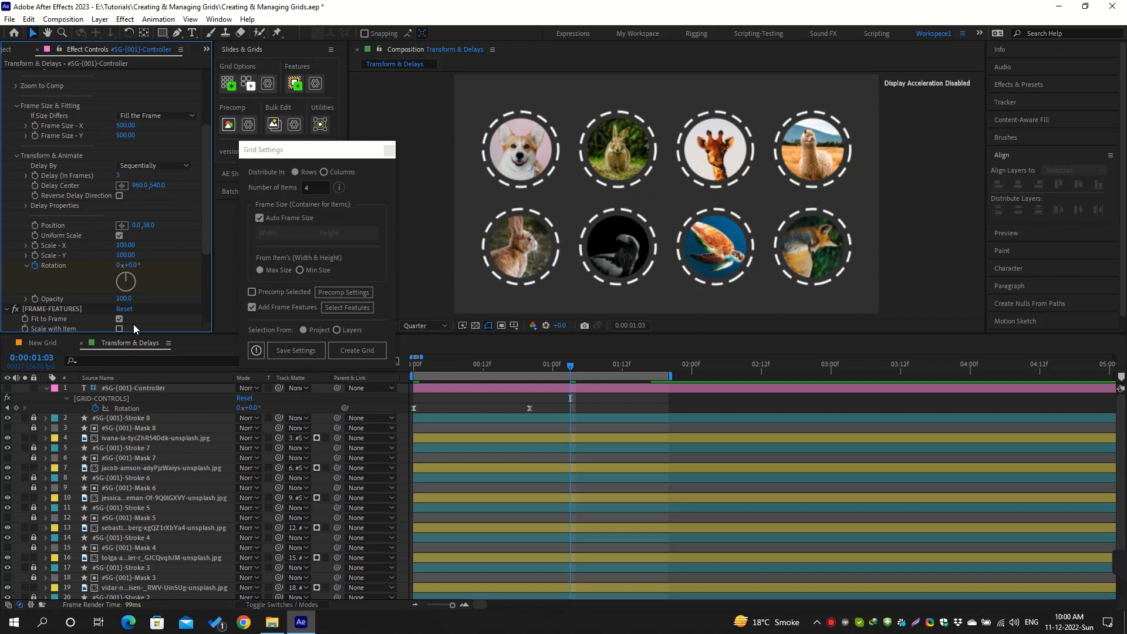
Inspect the Index Calc value on the dog, green-background rabbit and giraffe image layers, and return to the #SG-(001)-Controller layer
{"action": "left_click", "coordinate": [159, 439]}
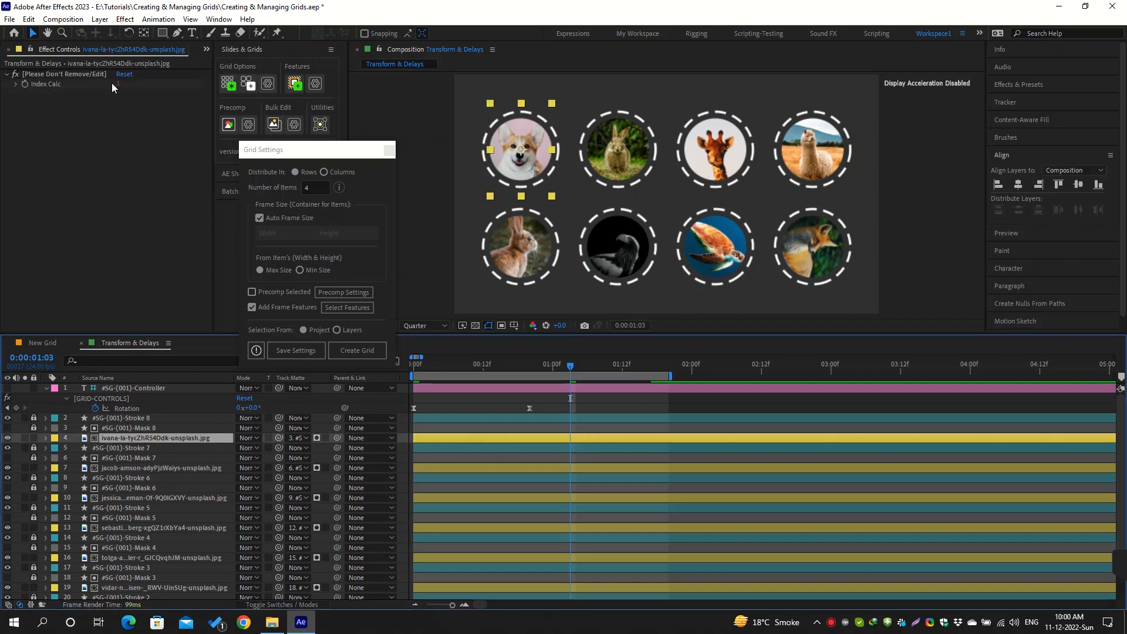
{"action": "left_click", "coordinate": [136, 467]}
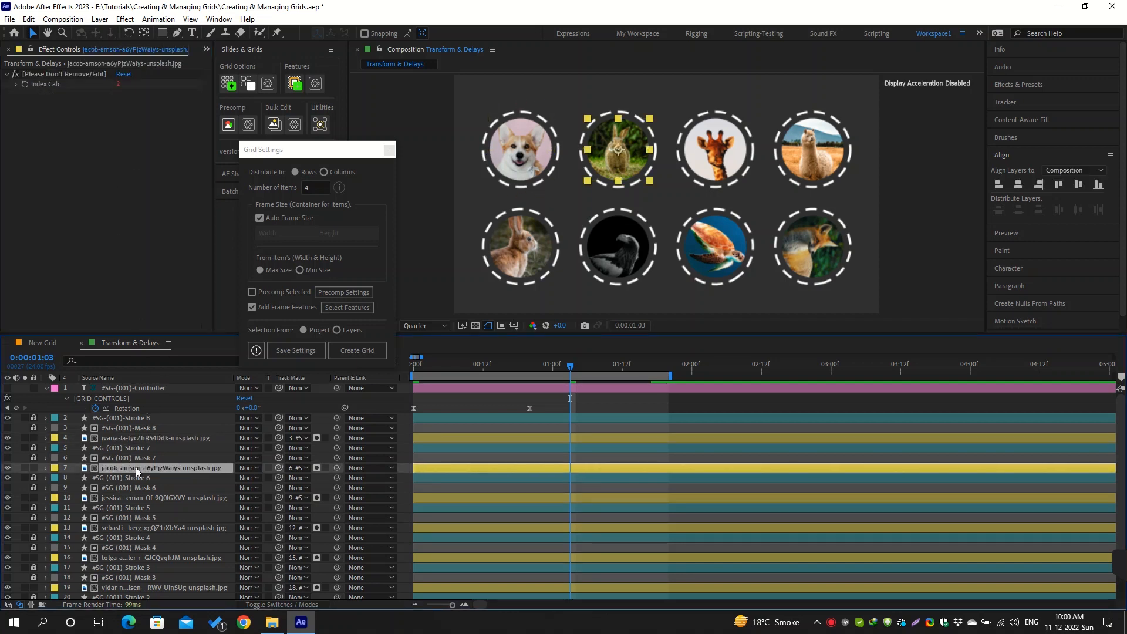
{"action": "left_click", "coordinate": [132, 498]}
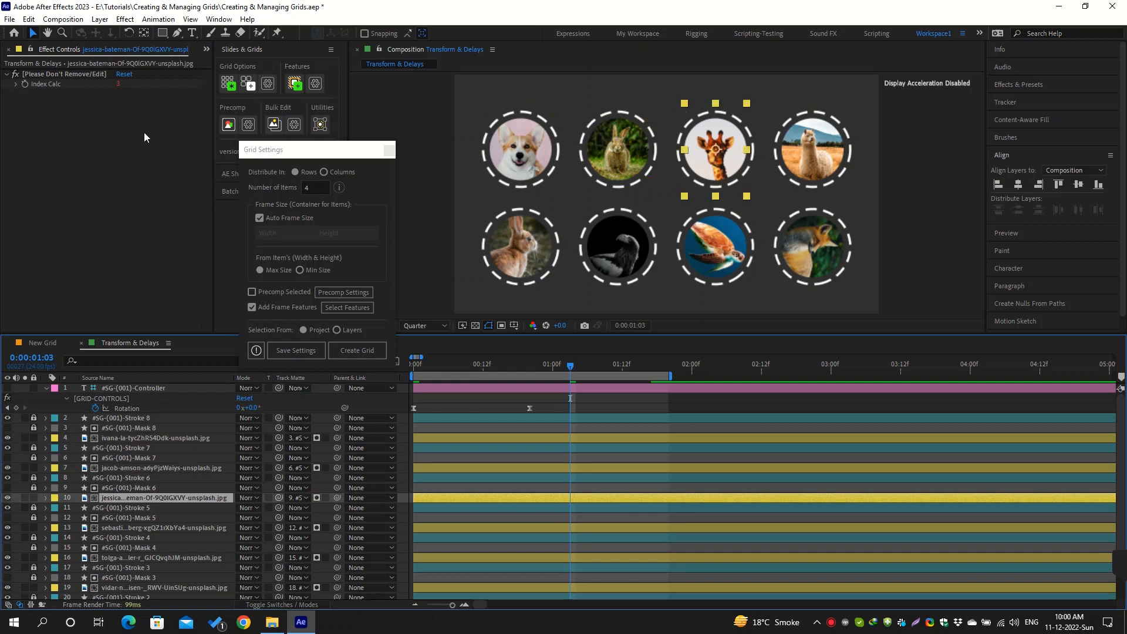
{"action": "left_click", "coordinate": [164, 390]}
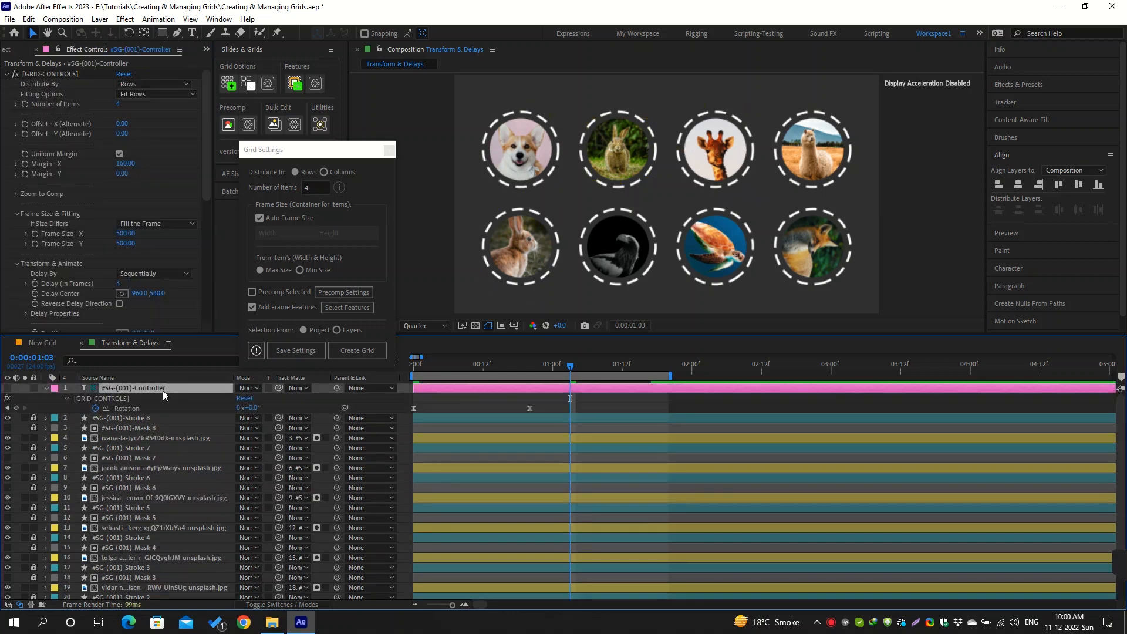
Try Reverse Delay Direction on the sequentially delayed animal grid, preview the rotation, and turn the option back off
{"action": "scroll", "coordinate": [176, 235], "scroll_direction": "down", "scroll_amount": 4}
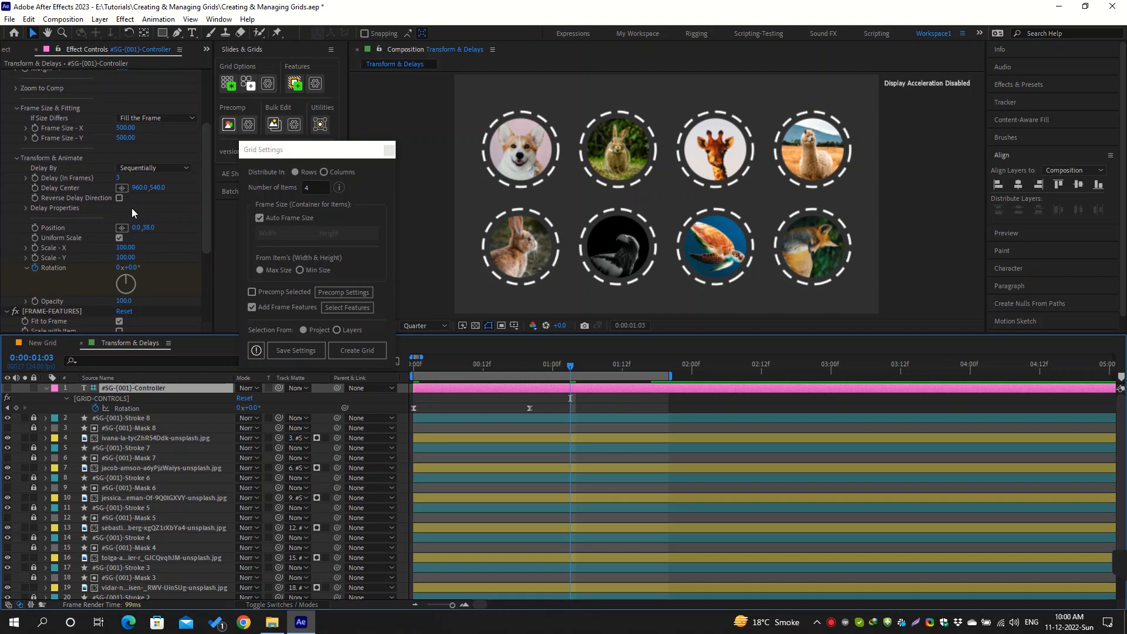
{"action": "left_click", "coordinate": [120, 198]}
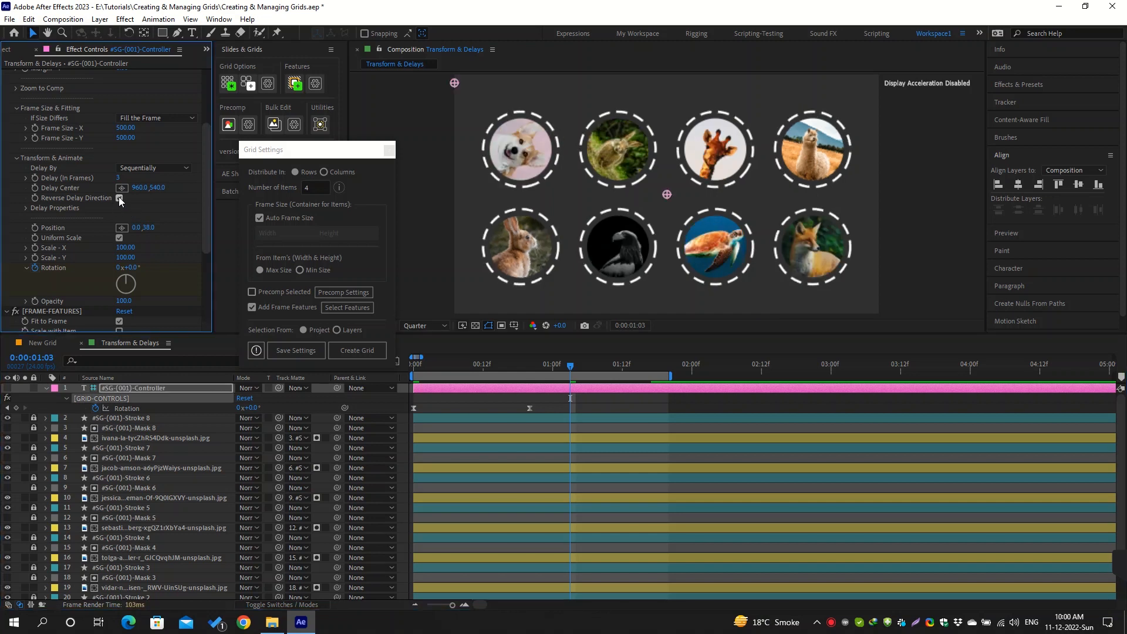
{"action": "left_click", "coordinate": [552, 409]}
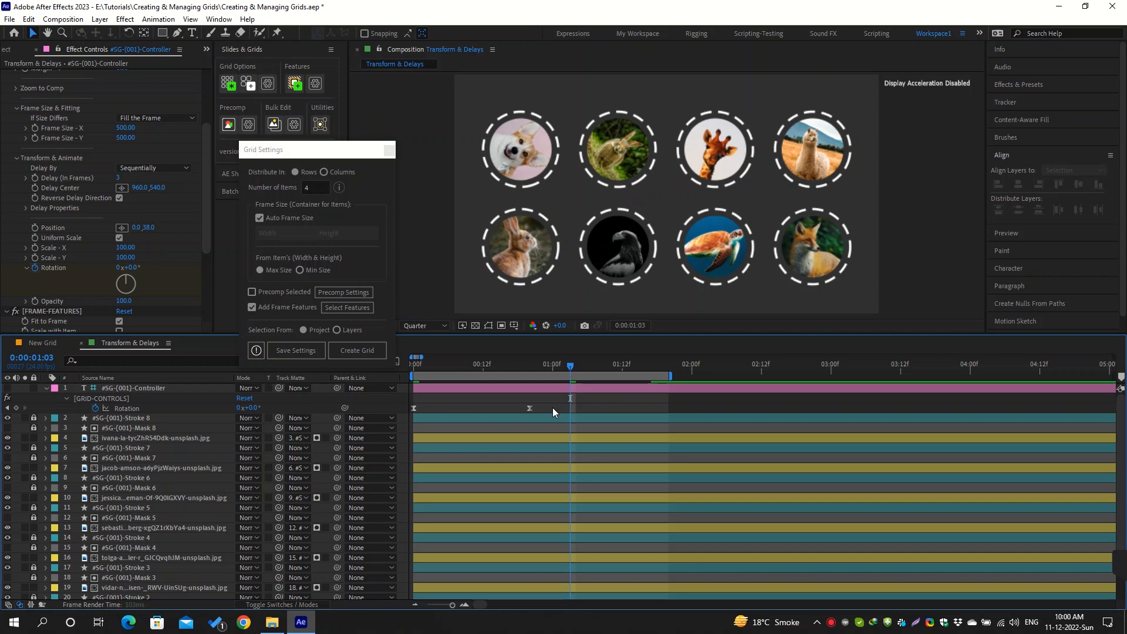
{"action": "key", "text": "space"}
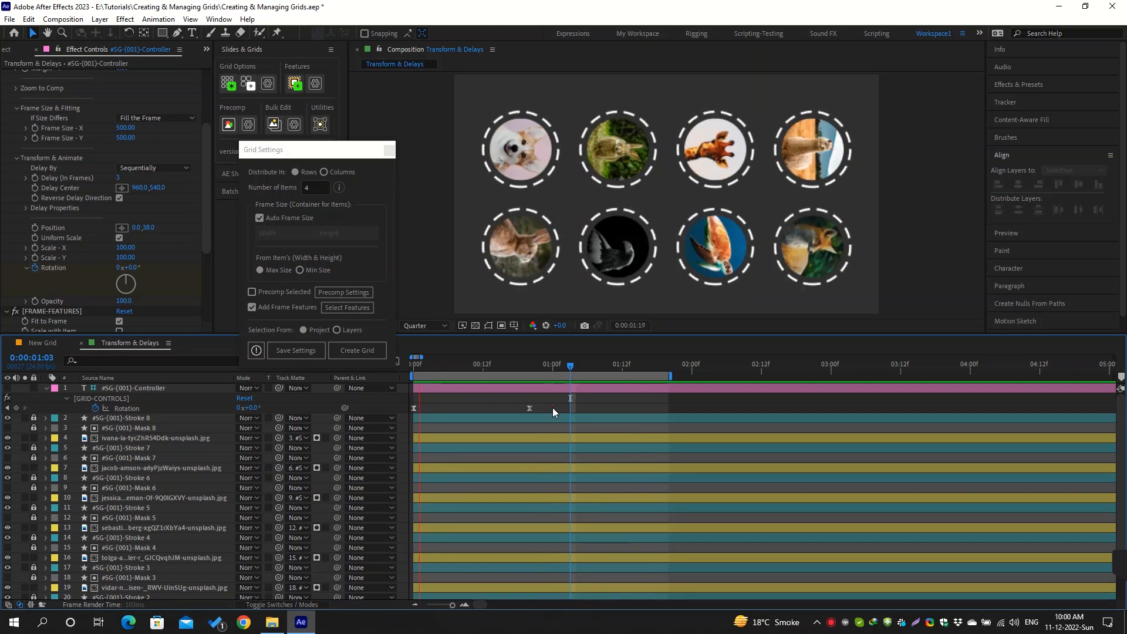
{"action": "key", "text": "space"}
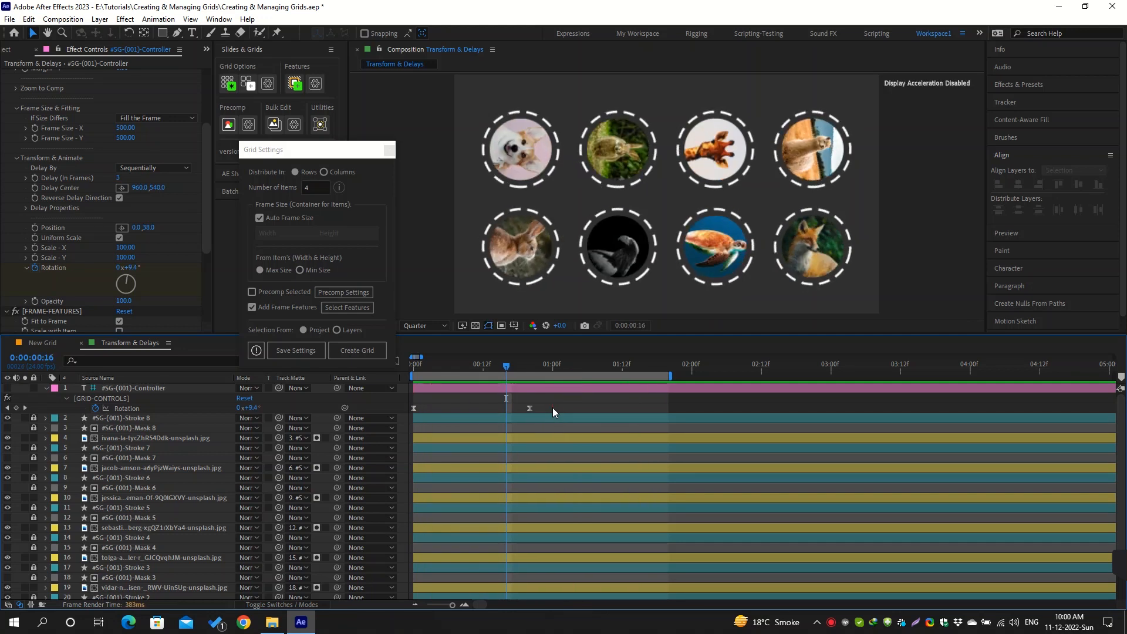
{"action": "left_click", "coordinate": [119, 199]}
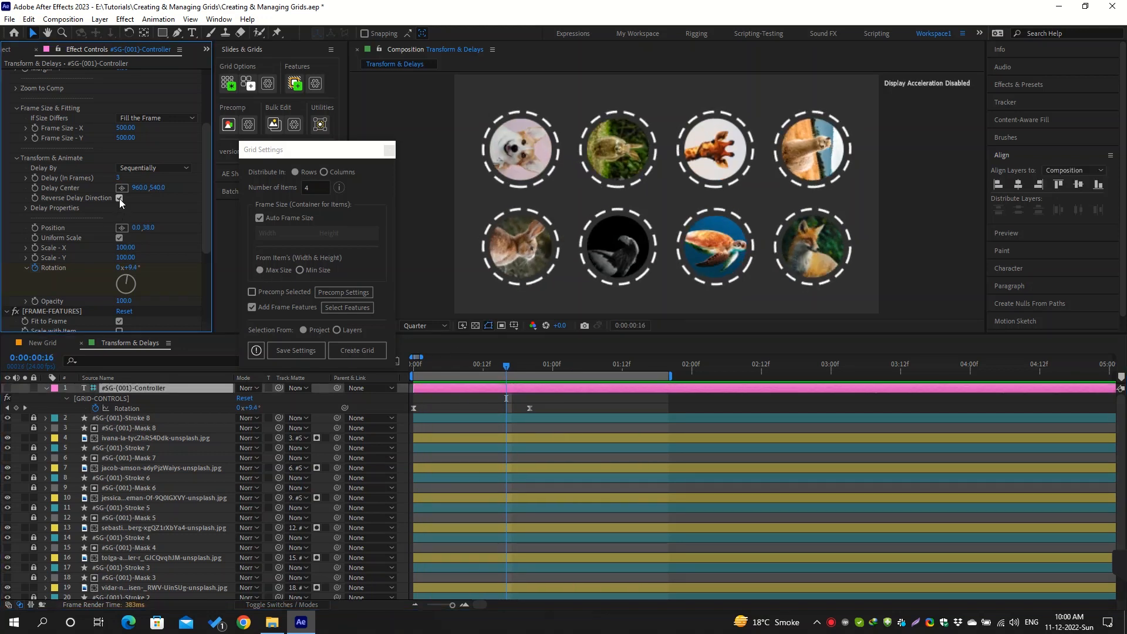
Set Delay By to By Distance and place the Delay Center near the composition's upper-left corner, at about 29, 103
{"action": "left_click", "coordinate": [175, 167]}
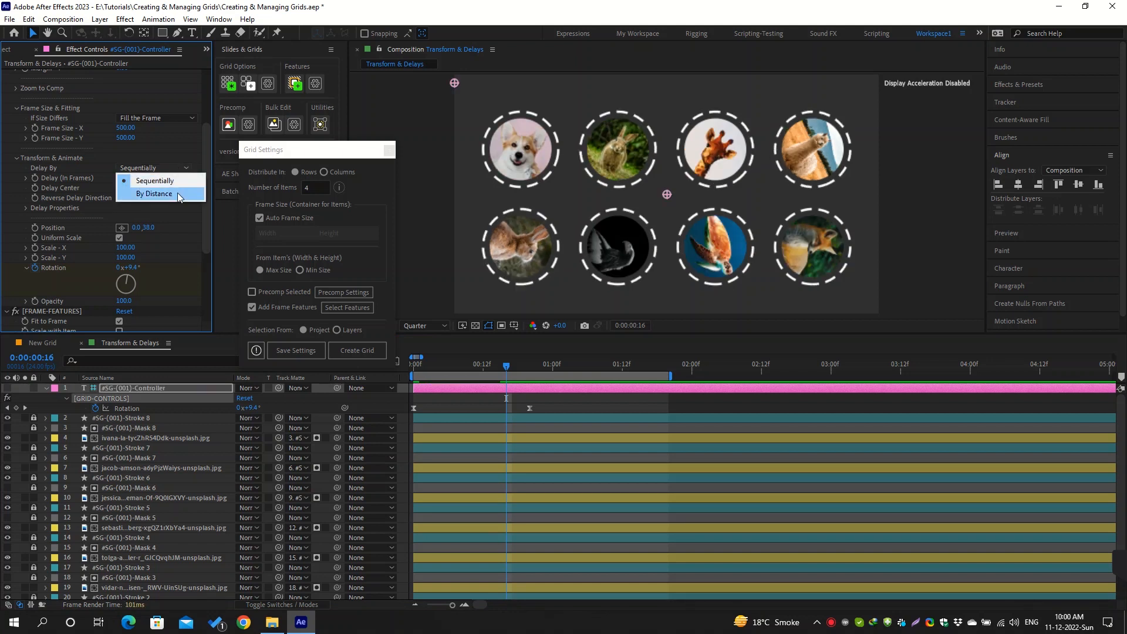
{"action": "left_click", "coordinate": [177, 194]}
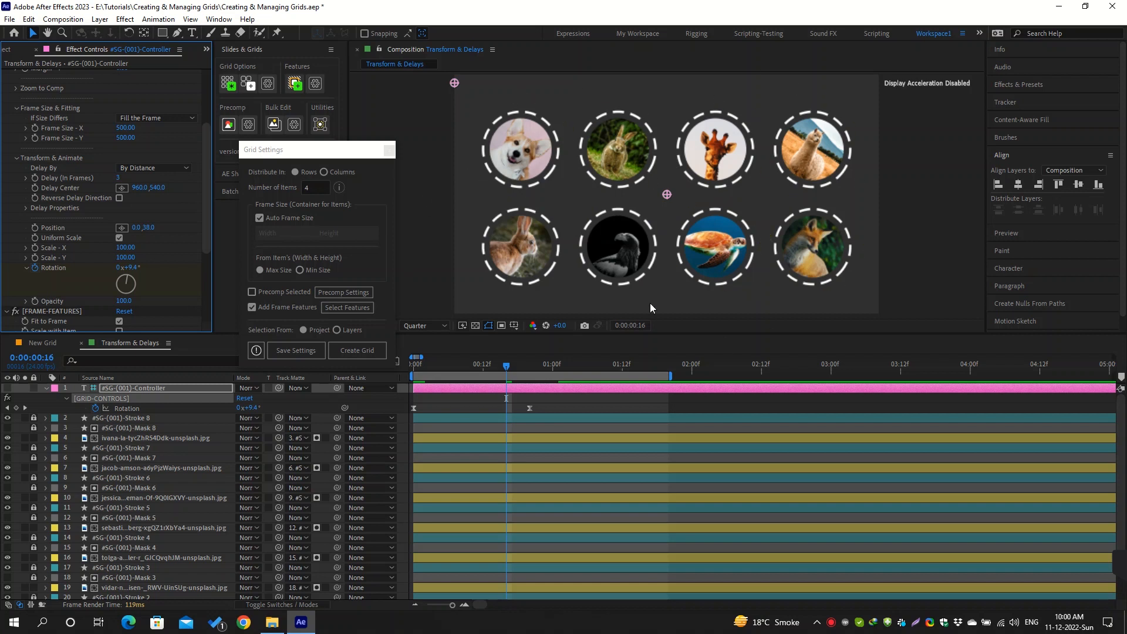
{"action": "left_click", "coordinate": [122, 187]}
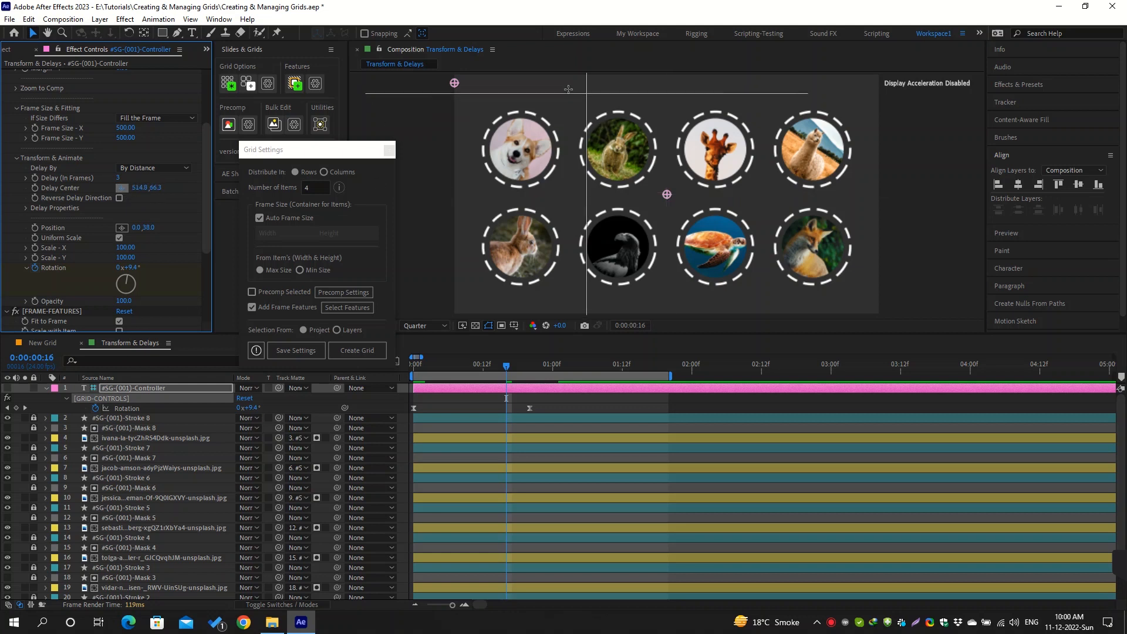
{"action": "left_click", "coordinate": [460, 98]}
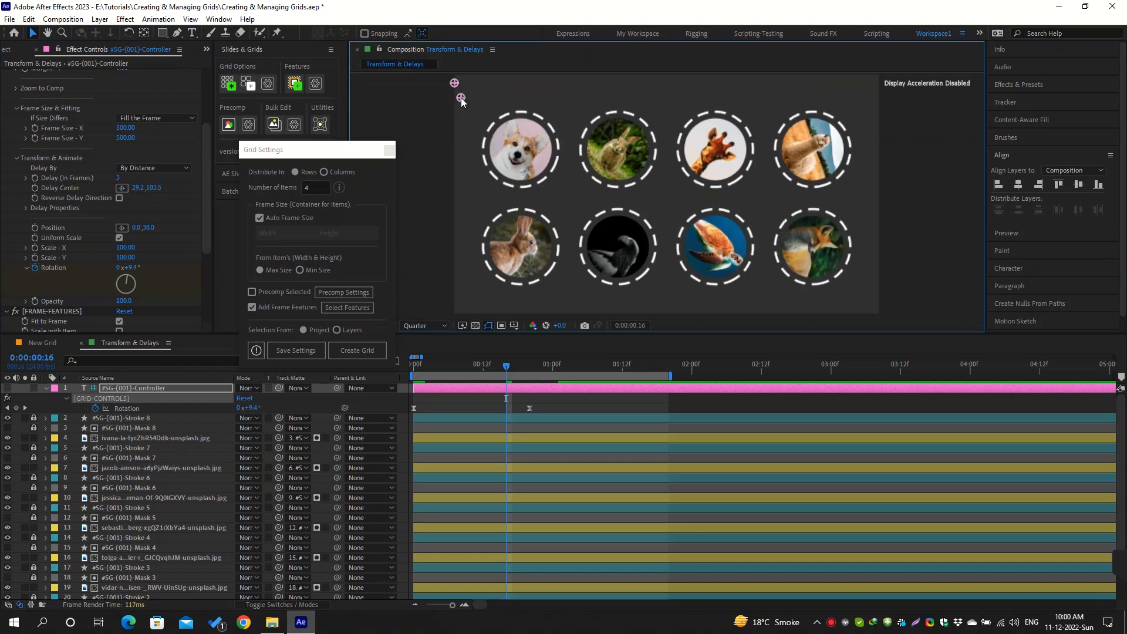
Set the grid's Delay (In Frames) to 6 and preview the distance-based rotation
{"action": "left_click", "coordinate": [115, 178]}
{"action": "left_click_drag", "start_coordinate": [119, 179], "coordinate": [139, 187]}
{"action": "left_click", "coordinate": [572, 408]}
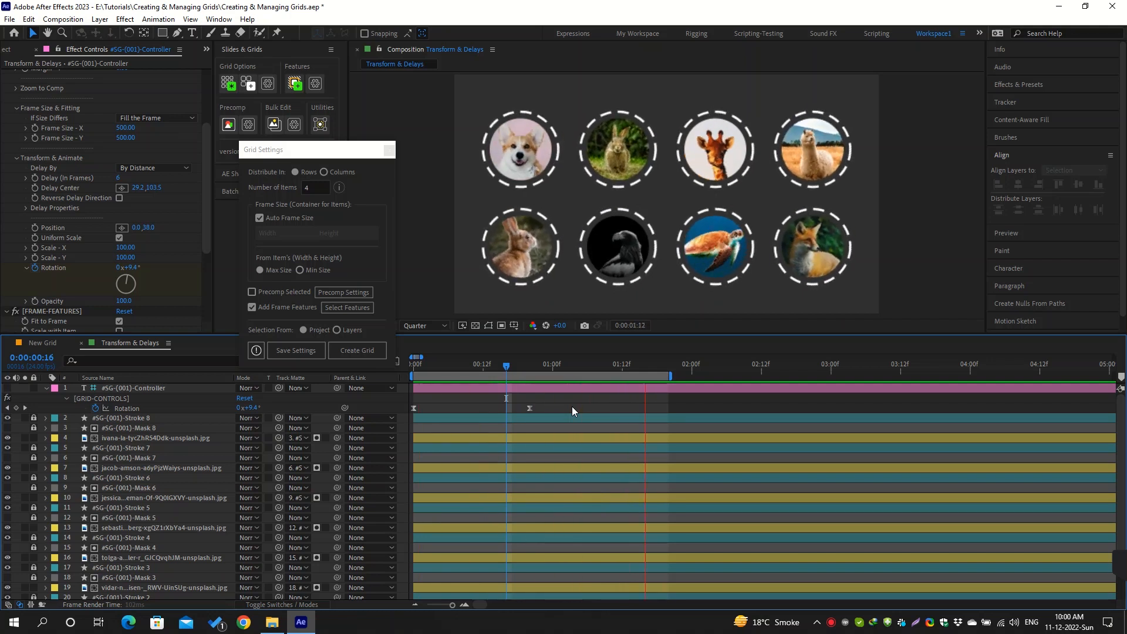
{"action": "key", "text": "space"}
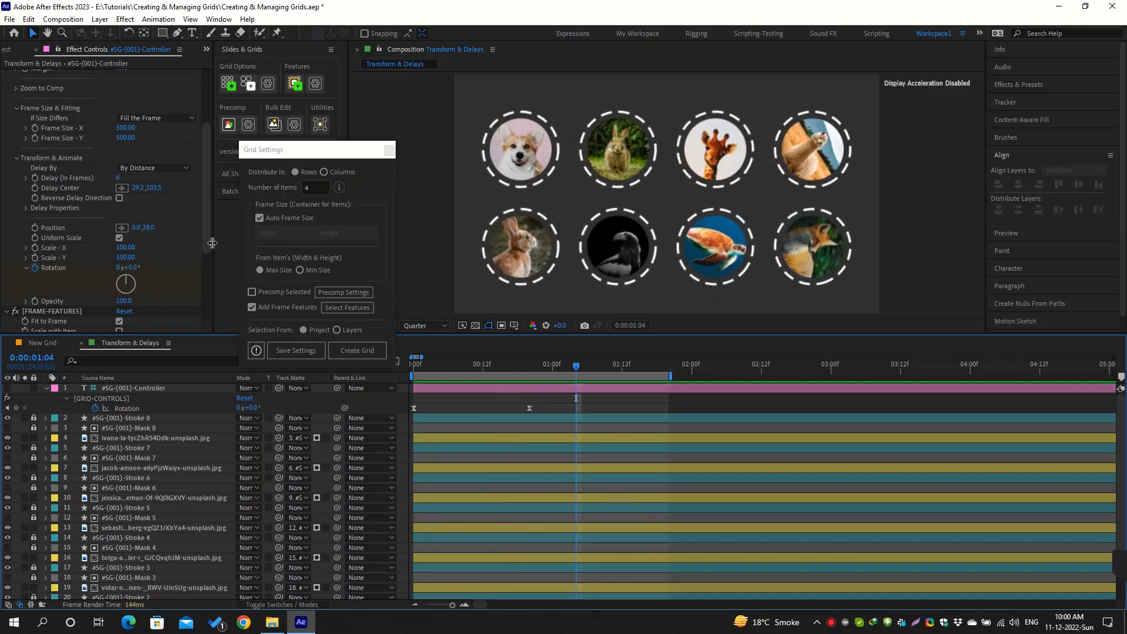
Move the Delay Center to the middle of the composition, at about 966, 552, and preview the rotation
{"action": "left_click", "coordinate": [121, 188]}
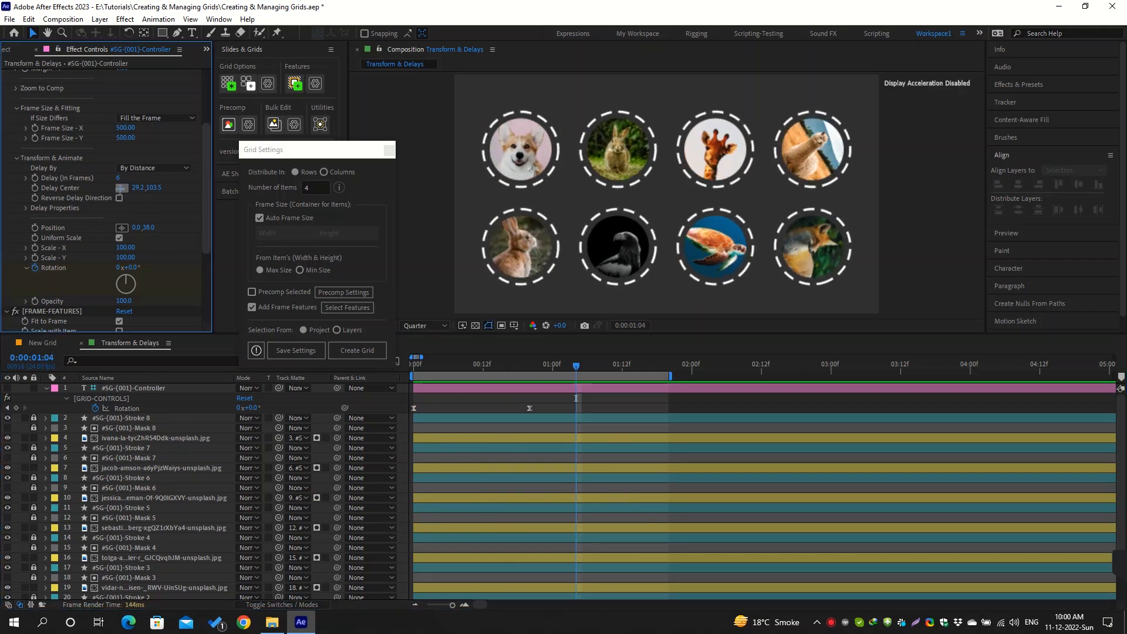
{"action": "left_click", "coordinate": [668, 197]}
{"action": "left_click", "coordinate": [596, 402]}
{"action": "key", "text": "space"}
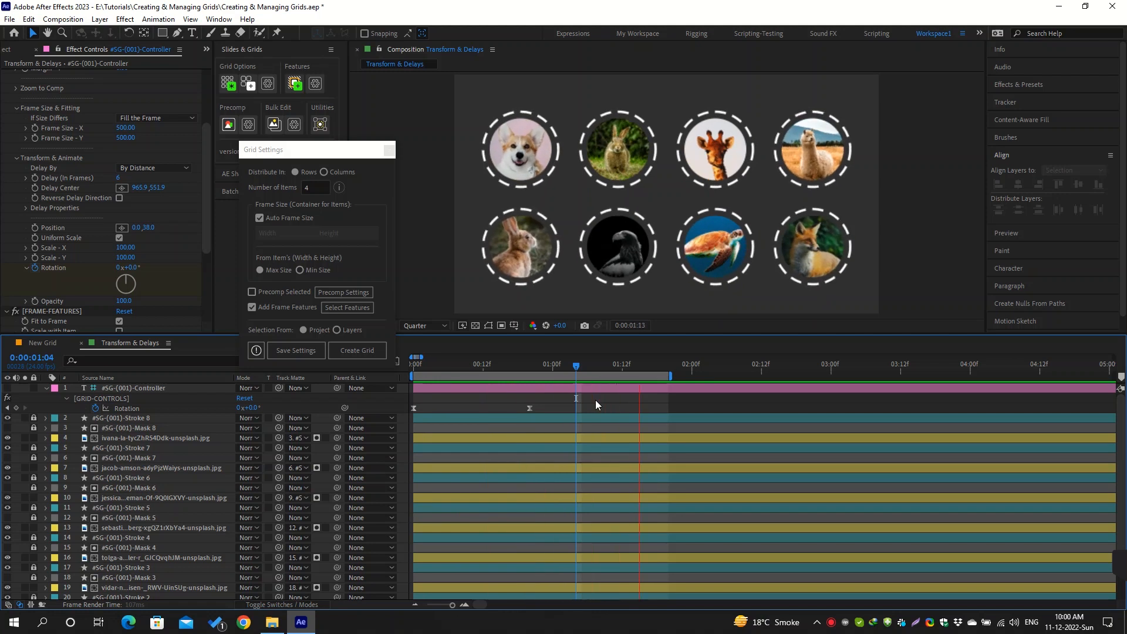
{"action": "key", "text": "space"}
Enable Reverse Delay Direction for the distance-based delay and preview the rotation
{"action": "left_click", "coordinate": [119, 199]}
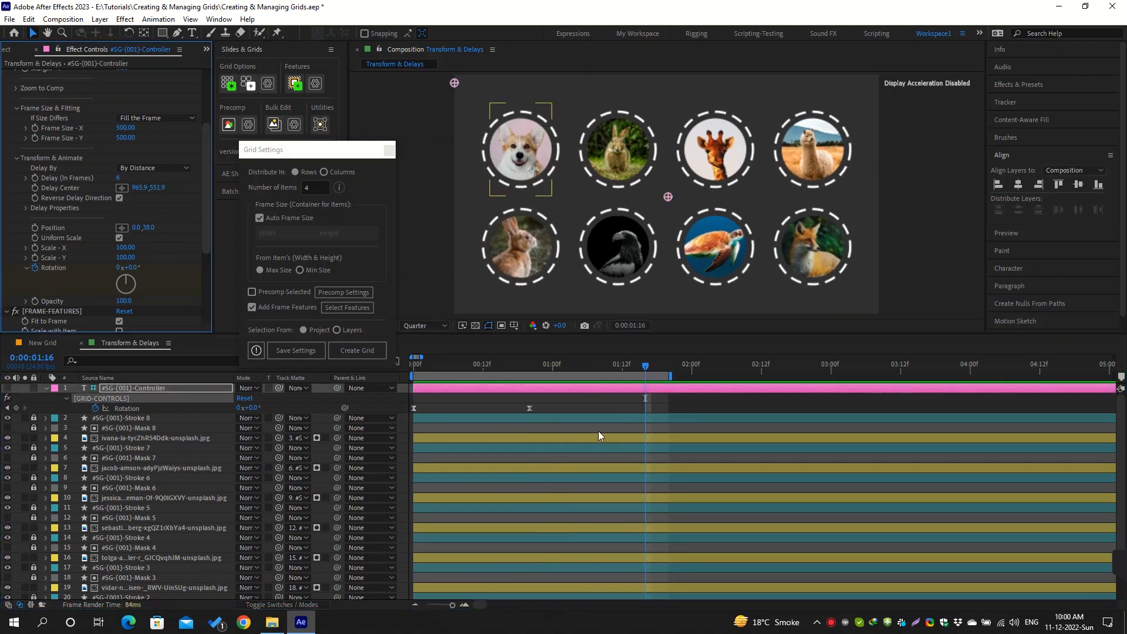
{"action": "left_click", "coordinate": [581, 398]}
{"action": "key", "text": "space"}
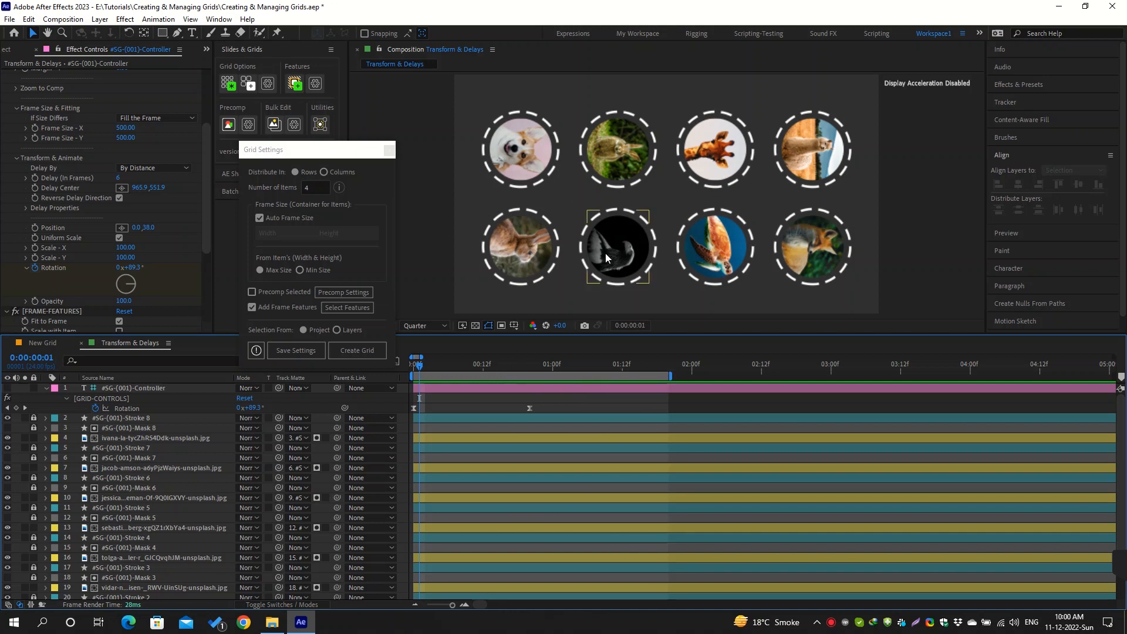
Open the Delay Center composition, extend its work area past the first Scale - X keyframes, and preview the landscape grid
{"action": "left_click", "coordinate": [9, 52]}
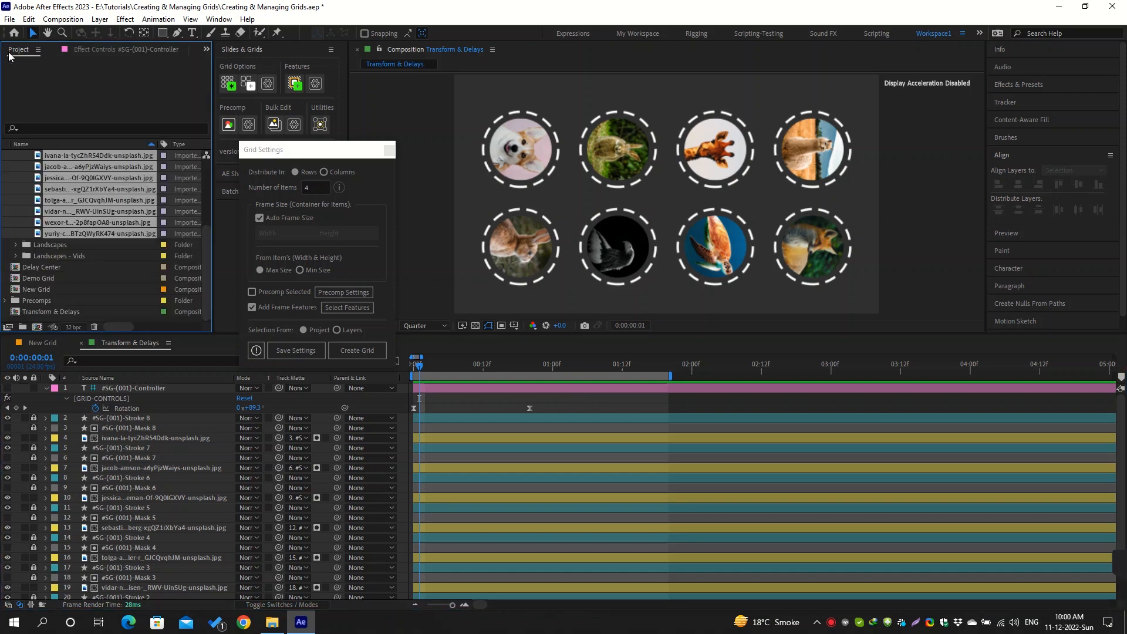
{"action": "double_click", "coordinate": [86, 267]}
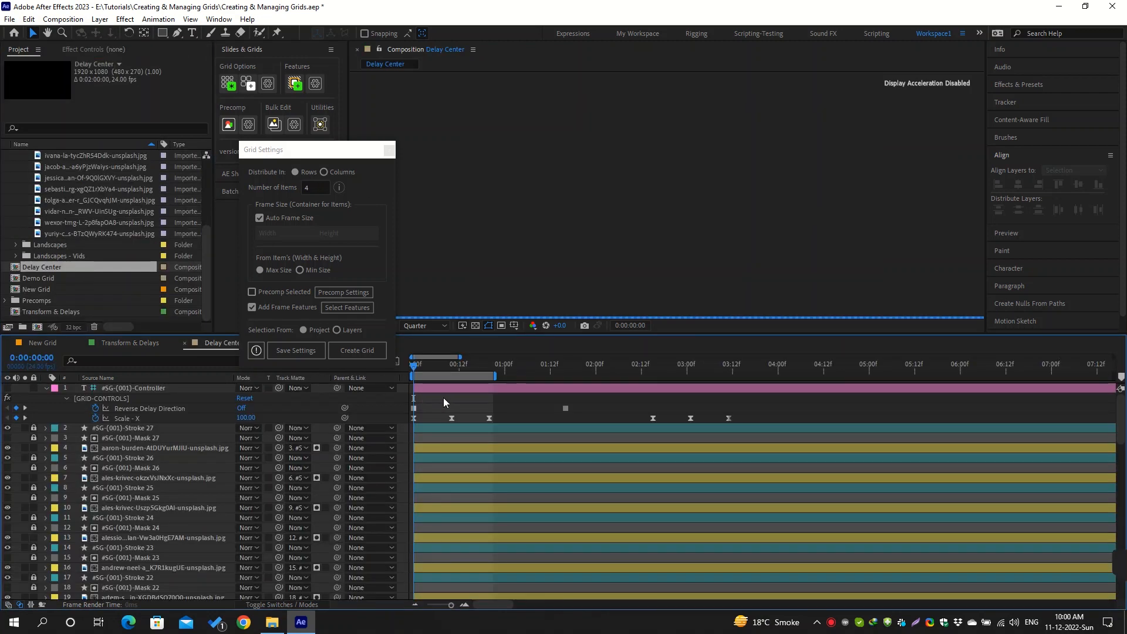
{"action": "left_click_drag", "start_coordinate": [496, 376], "coordinate": [565, 375]}
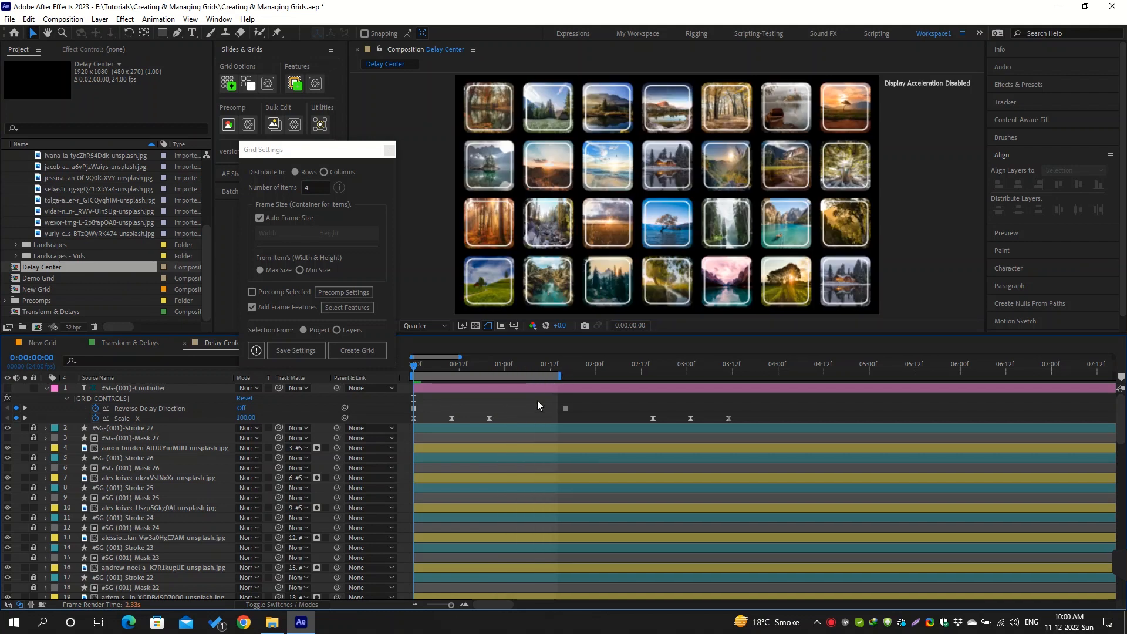
{"action": "key", "text": "space"}
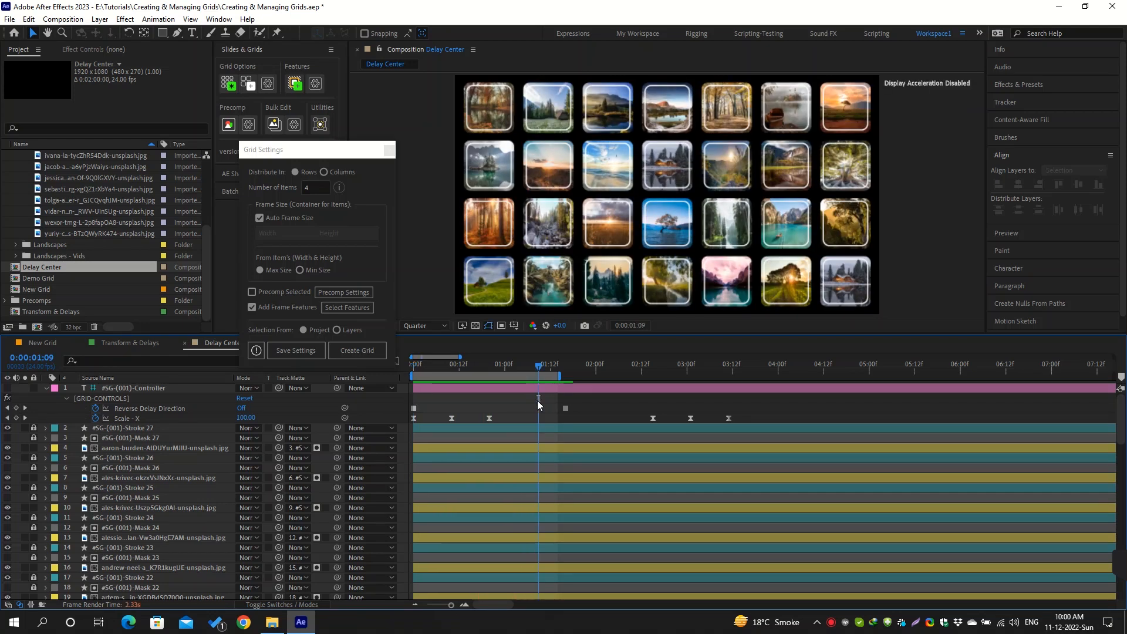
Shift the work area over the second set of Scale - X keyframes and preview the reversed delay
{"action": "left_click_drag", "start_coordinate": [521, 371], "coordinate": [825, 376]}
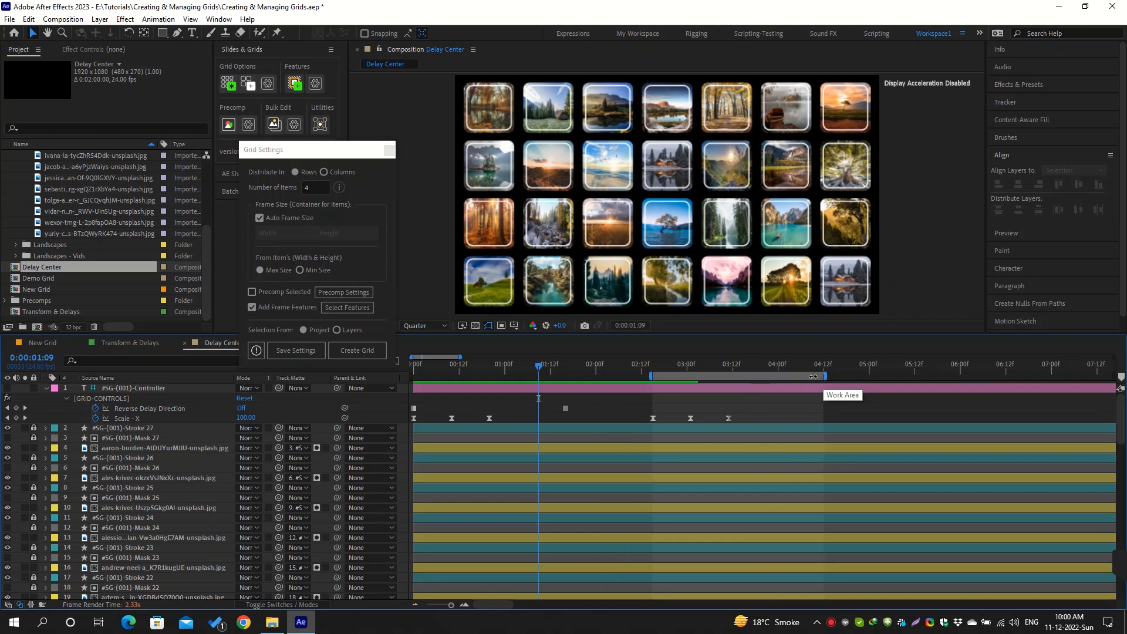
{"action": "left_click", "coordinate": [575, 409]}
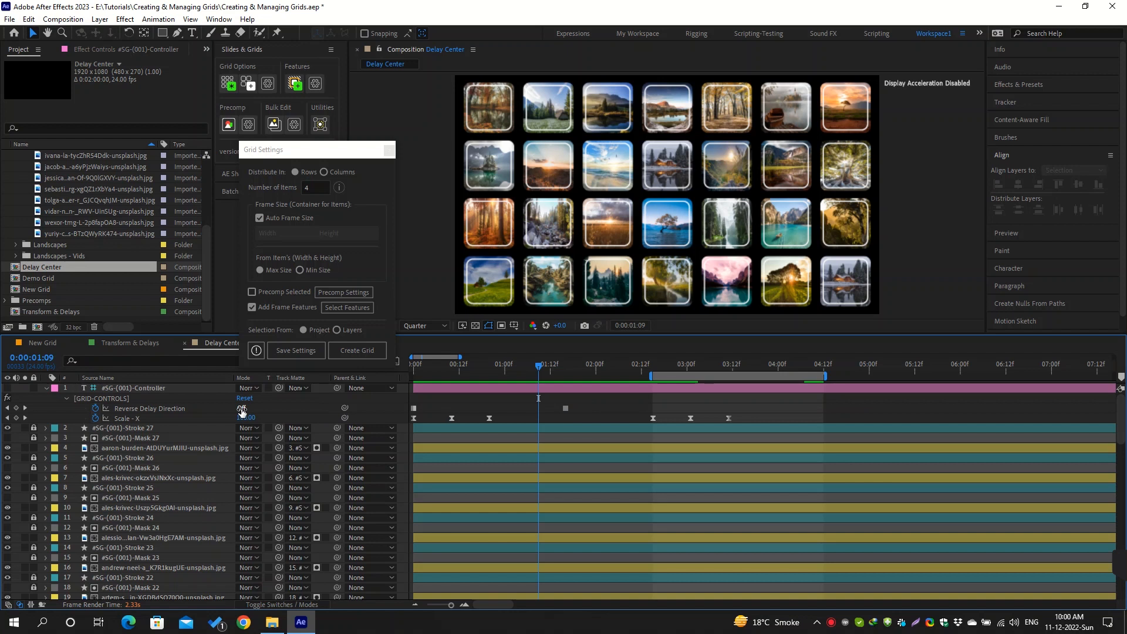
{"action": "left_click", "coordinate": [661, 365]}
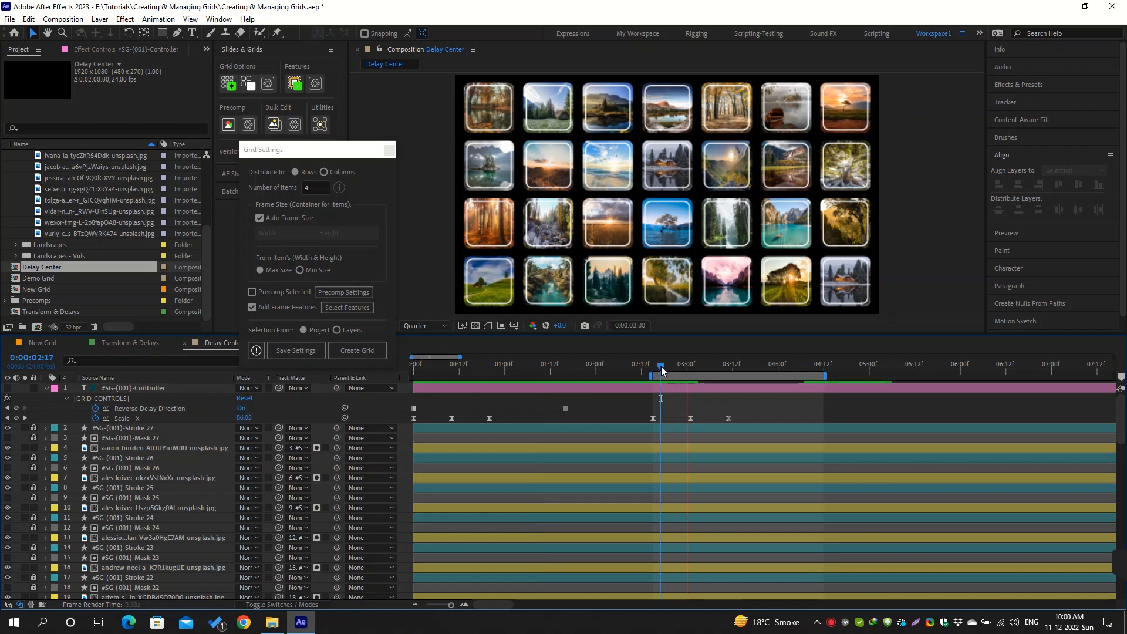
{"action": "key", "text": "space"}
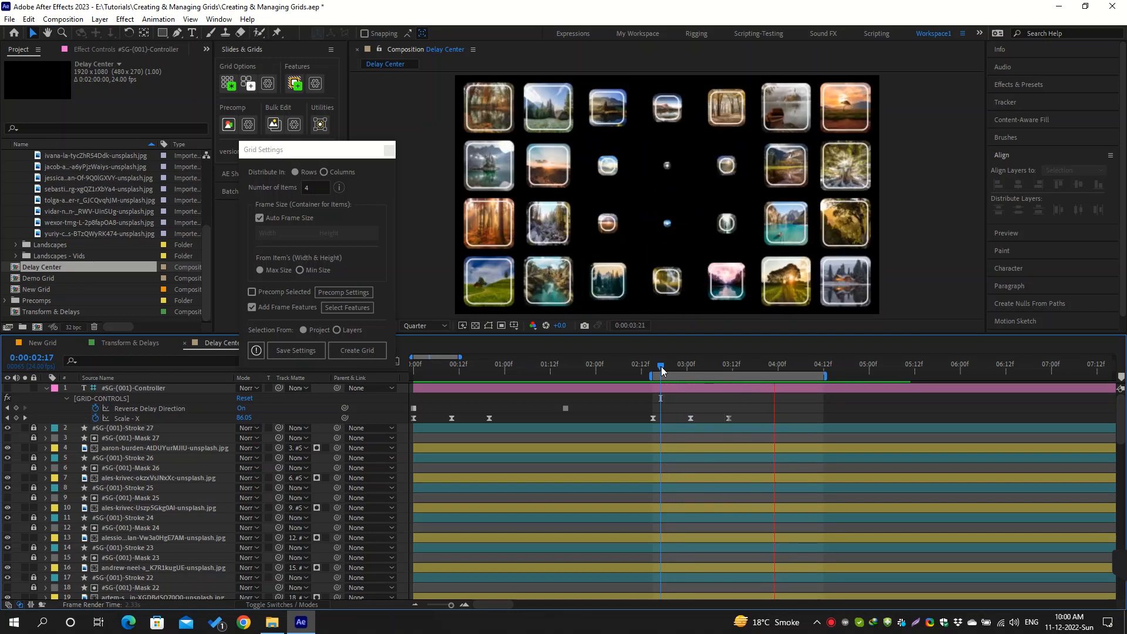
{"action": "key", "text": "space"}
Set Delay By to Sequentially on the landscape grid's #SG-(001)-Controller layer
{"action": "left_click", "coordinate": [149, 391]}
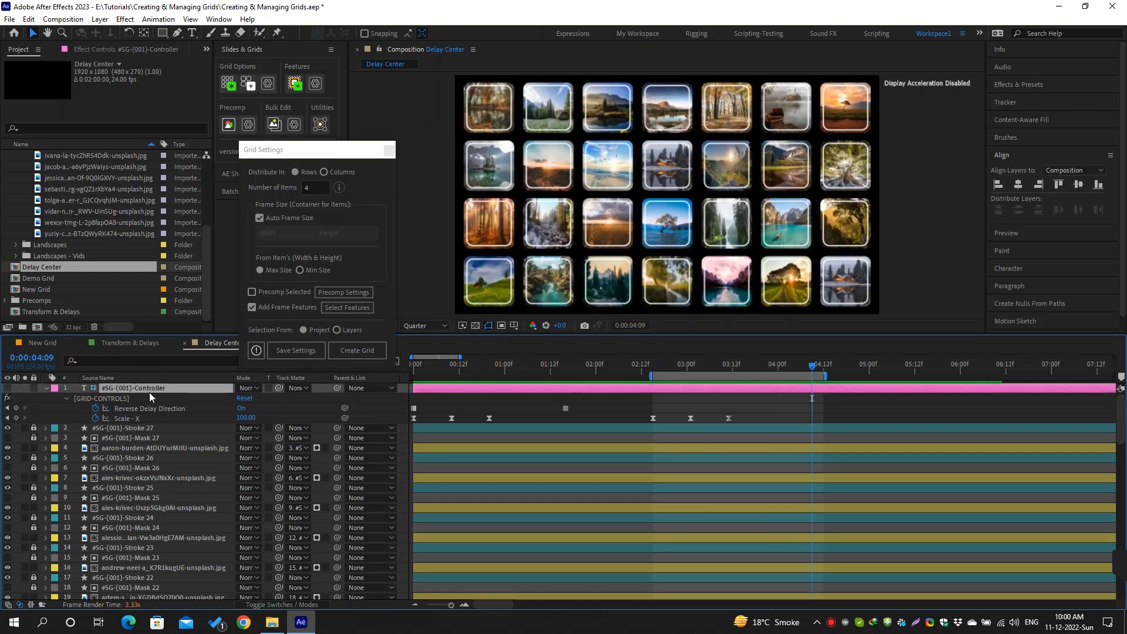
{"action": "left_click", "coordinate": [121, 47]}
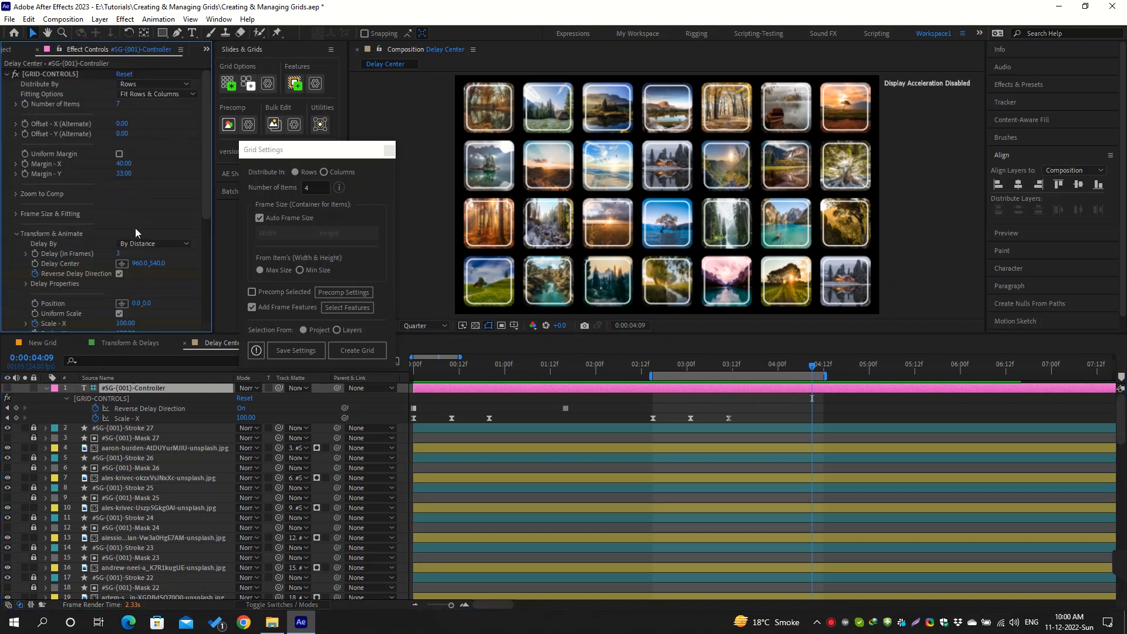
{"action": "left_click", "coordinate": [145, 245]}
{"action": "left_click", "coordinate": [155, 256]}
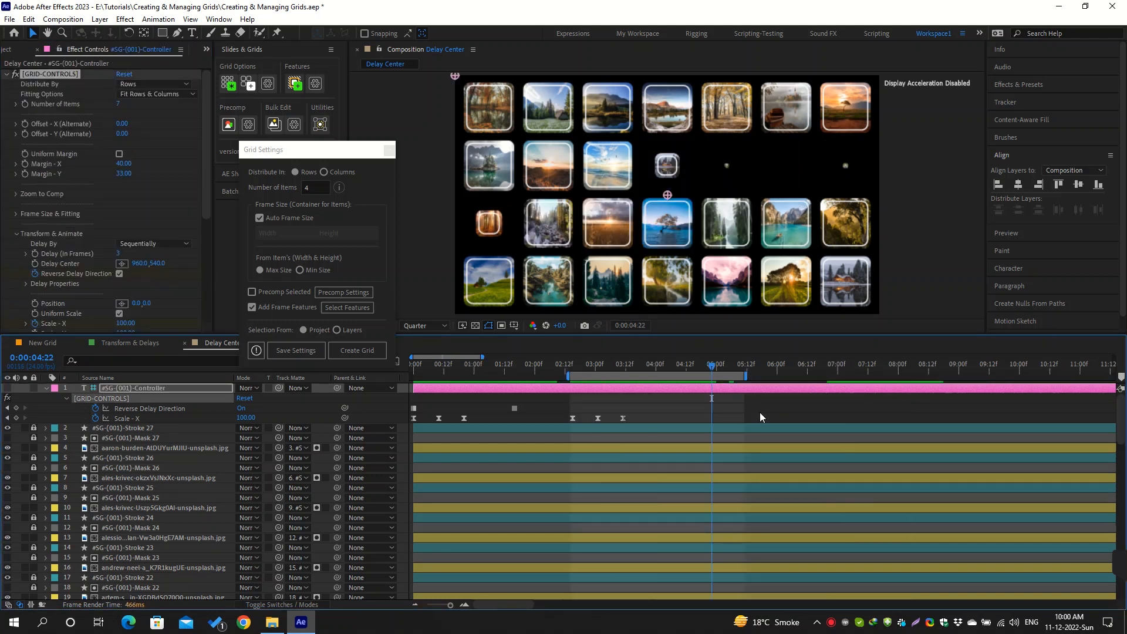
Shift the second set of Scale - X keyframes to start at 0:00:04:12 and stretch the work area from there past nine seconds
{"action": "left_click_drag", "start_coordinate": [572, 406], "coordinate": [738, 426]}
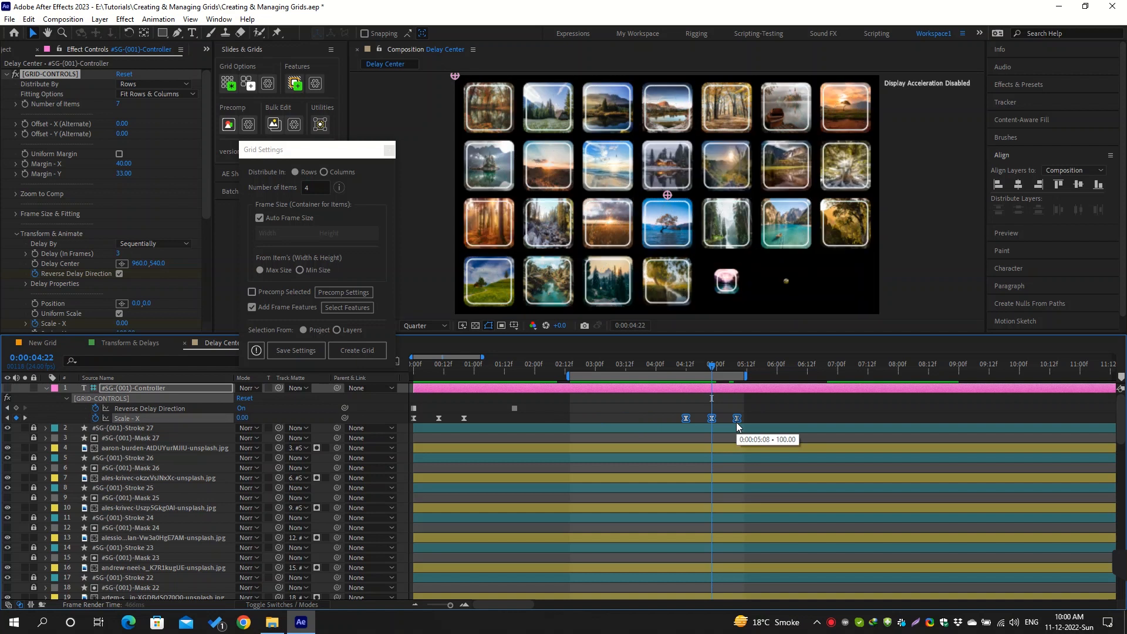
{"action": "left_click_drag", "start_coordinate": [702, 377], "coordinate": [769, 377]}
{"action": "left_click_drag", "start_coordinate": [712, 366], "coordinate": [686, 366]}
{"action": "left_click_drag", "start_coordinate": [769, 377], "coordinate": [986, 376]}
Preview the landscape grid's sequential scaling in reverse order and save the project
{"action": "key", "text": "space"}
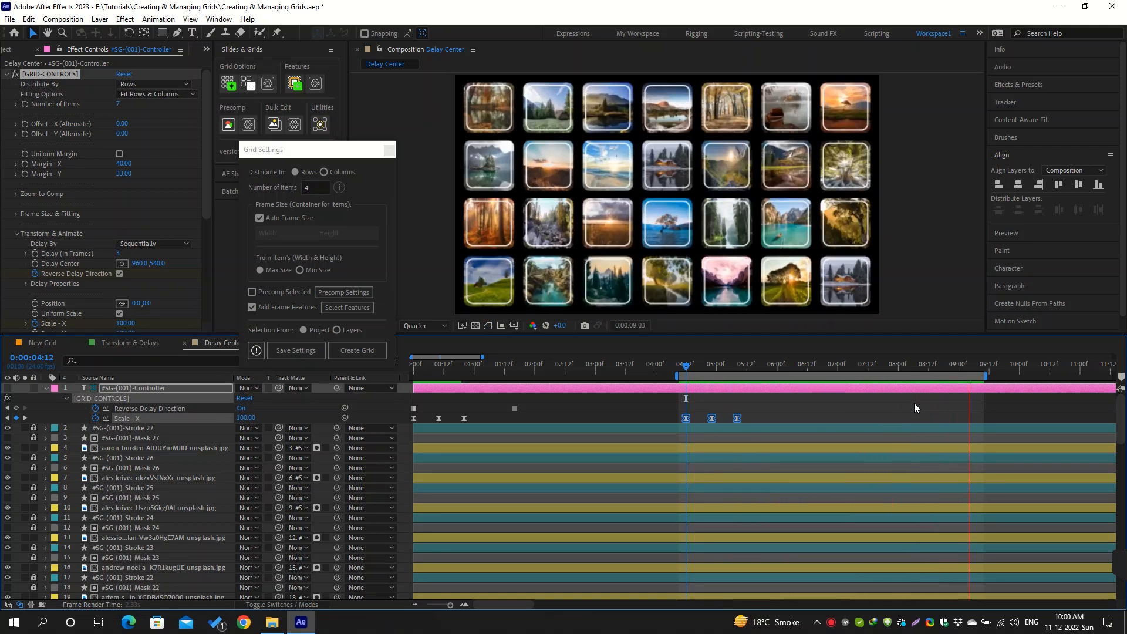
{"action": "key", "text": "space"}
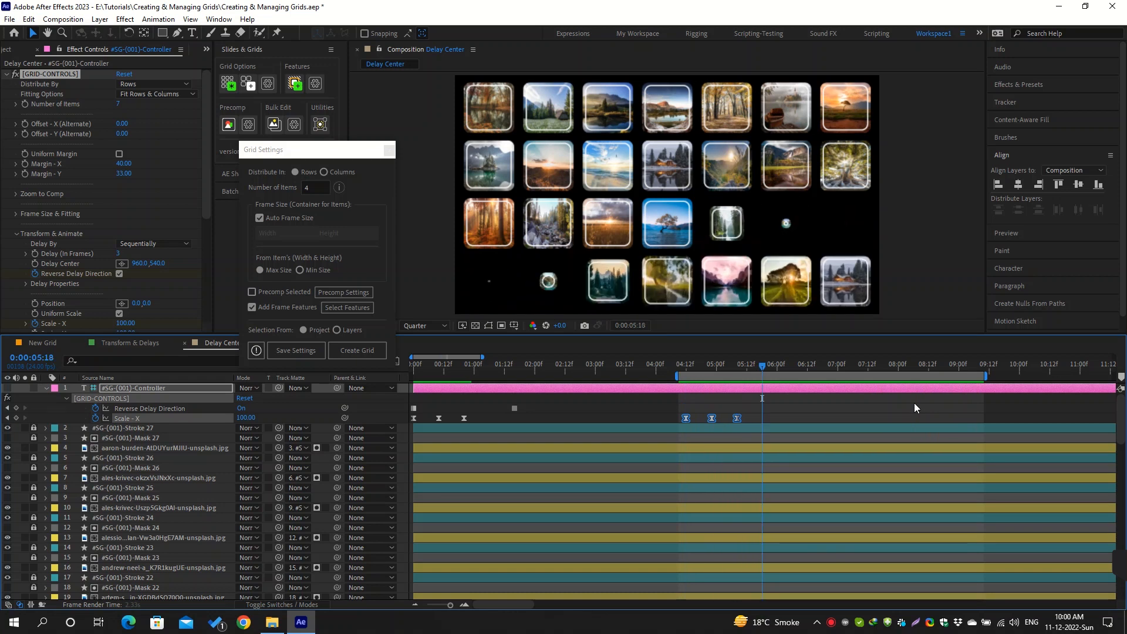
{"action": "key", "text": "ctrl+s"}
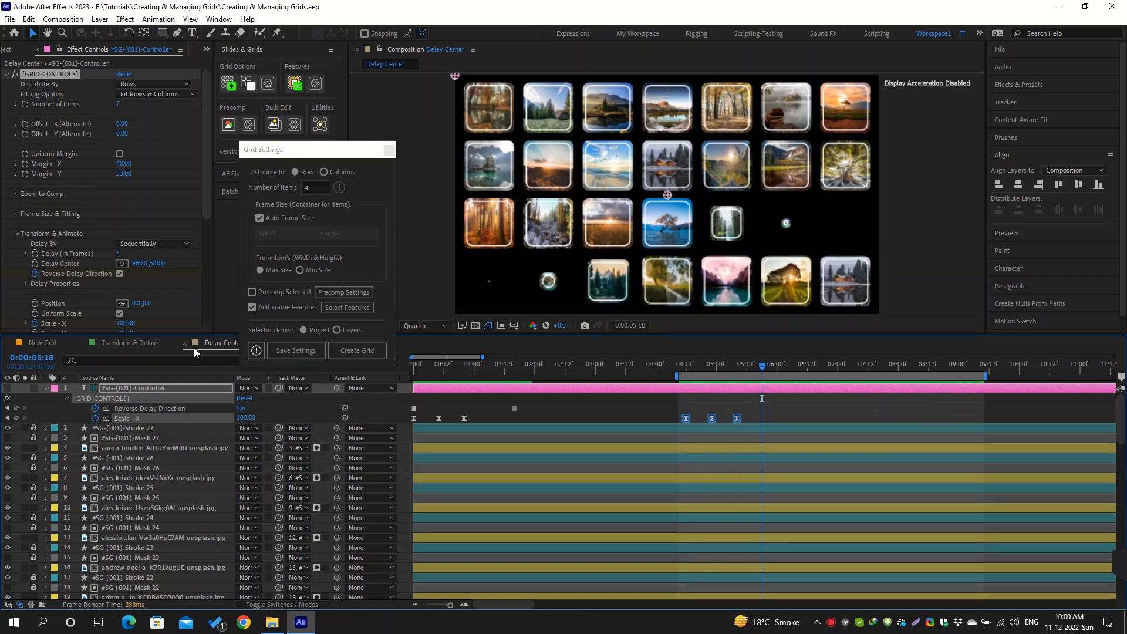
Return to the Transform & Delays composition and set the animal grid controller's Delay By to Sequentially
{"action": "left_click", "coordinate": [143, 343]}
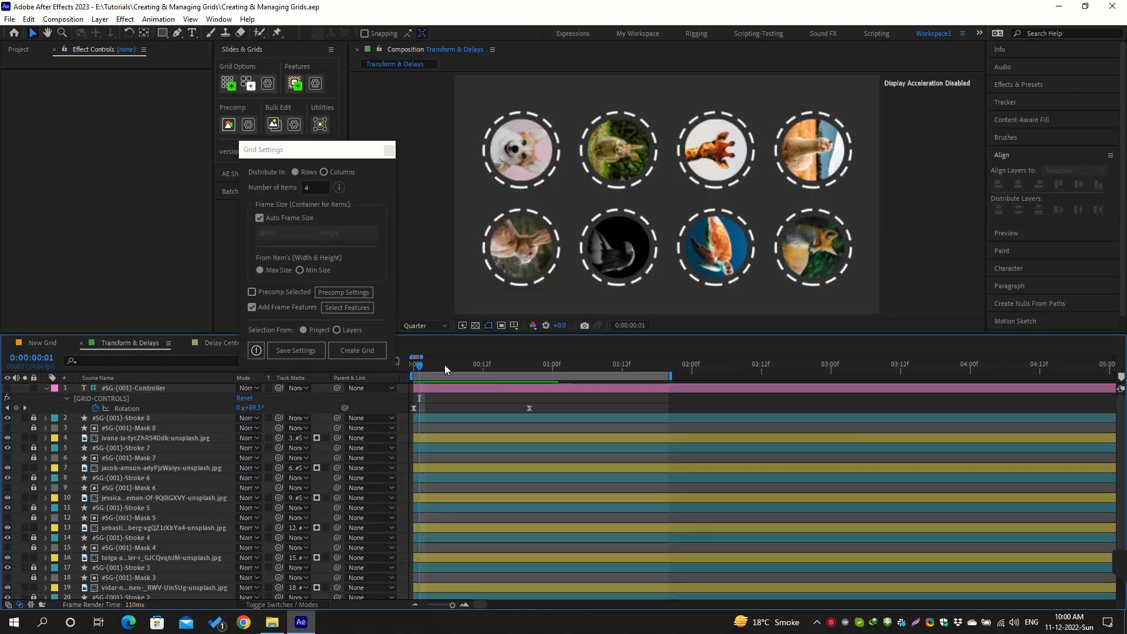
{"action": "left_click", "coordinate": [460, 391]}
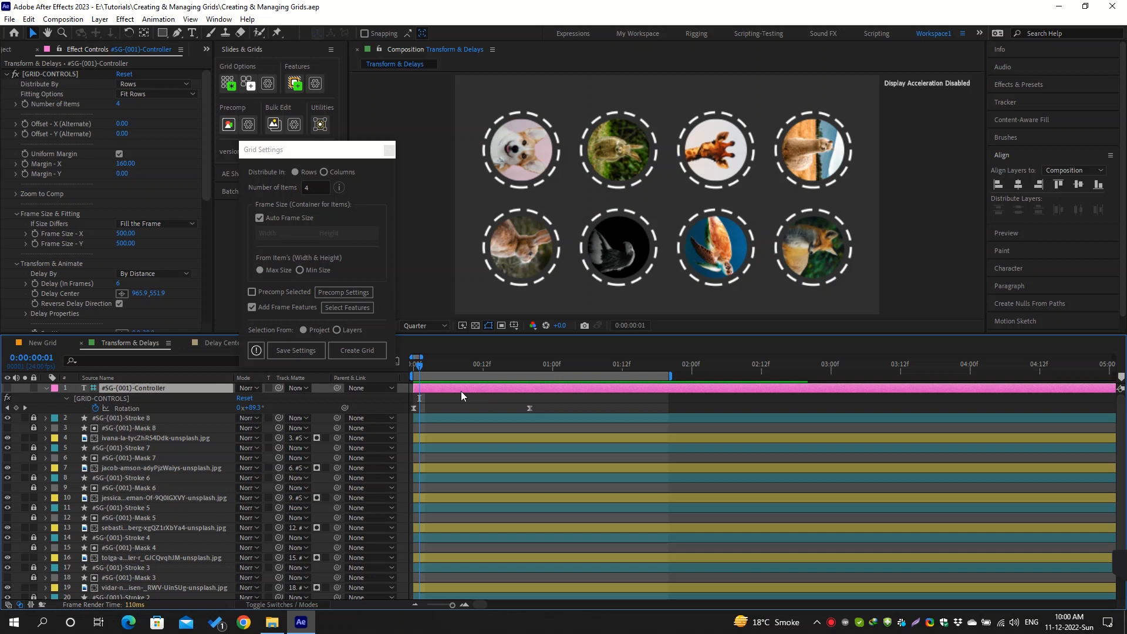
{"action": "left_click", "coordinate": [171, 272]}
{"action": "left_click", "coordinate": [178, 284]}
Set the animal grid controller's Delay (In Frames) to 2
{"action": "scroll", "coordinate": [181, 279], "scroll_direction": "down", "scroll_amount": 1}
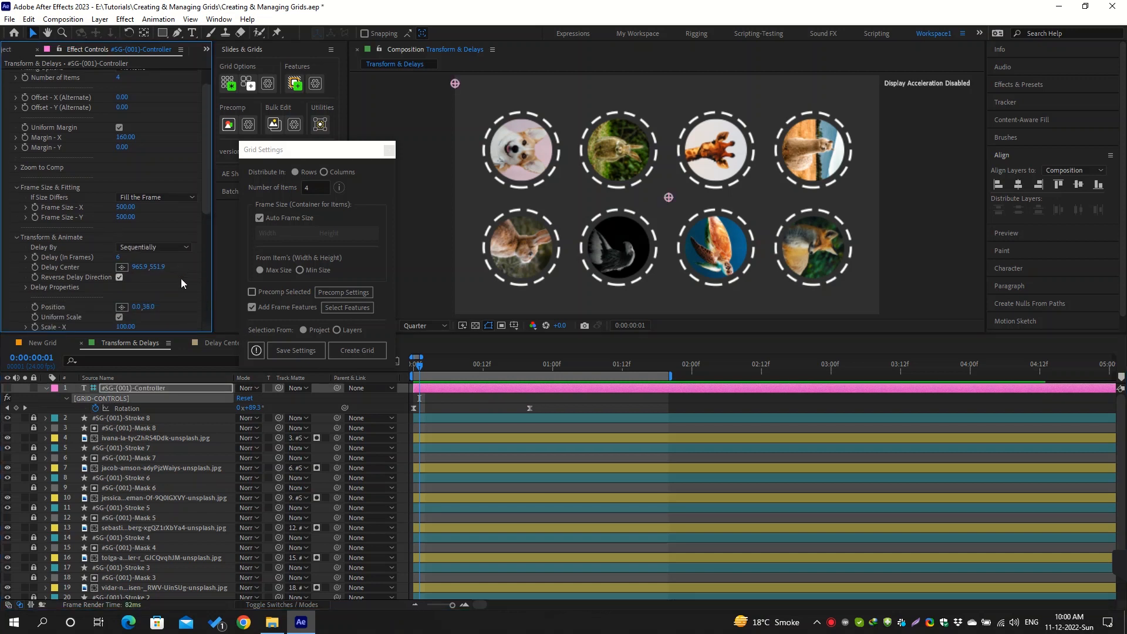
{"action": "scroll", "coordinate": [181, 279], "scroll_direction": "down", "scroll_amount": 4}
{"action": "left_click", "coordinate": [118, 152]}
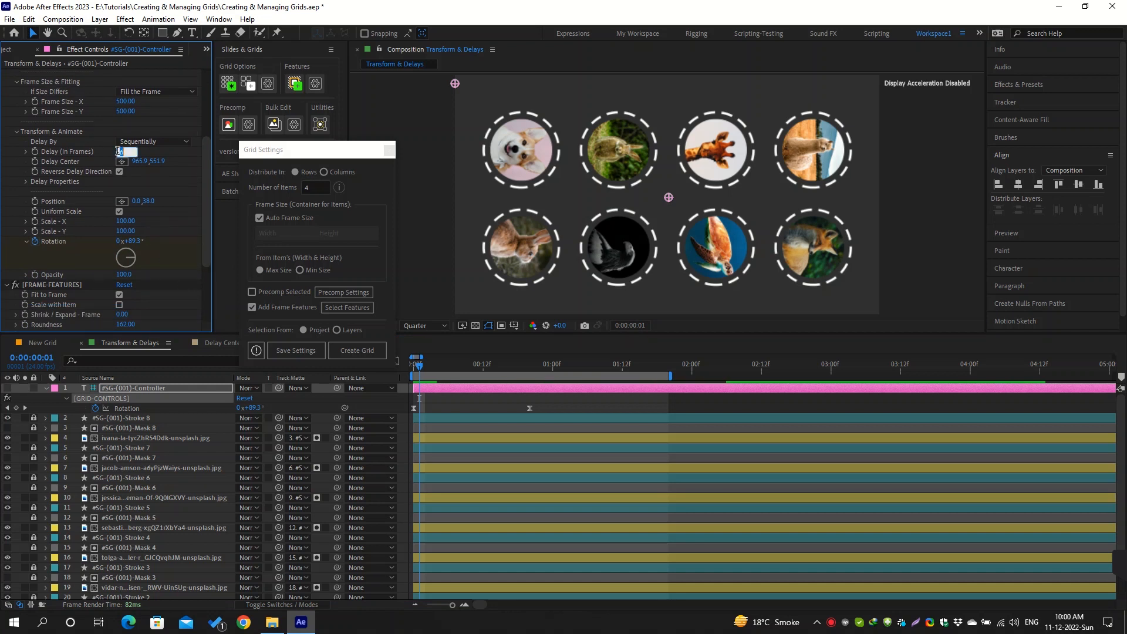
{"action": "type", "text": "2"}
{"action": "key", "text": "Return"}
Keyframe the controller's Scale - X from 0 at 0:00:00:00 to 100 at 0:00:00:20, and turn on Scale with Item for the frames
{"action": "key", "text": "u"}
{"action": "left_click", "coordinate": [414, 429]}
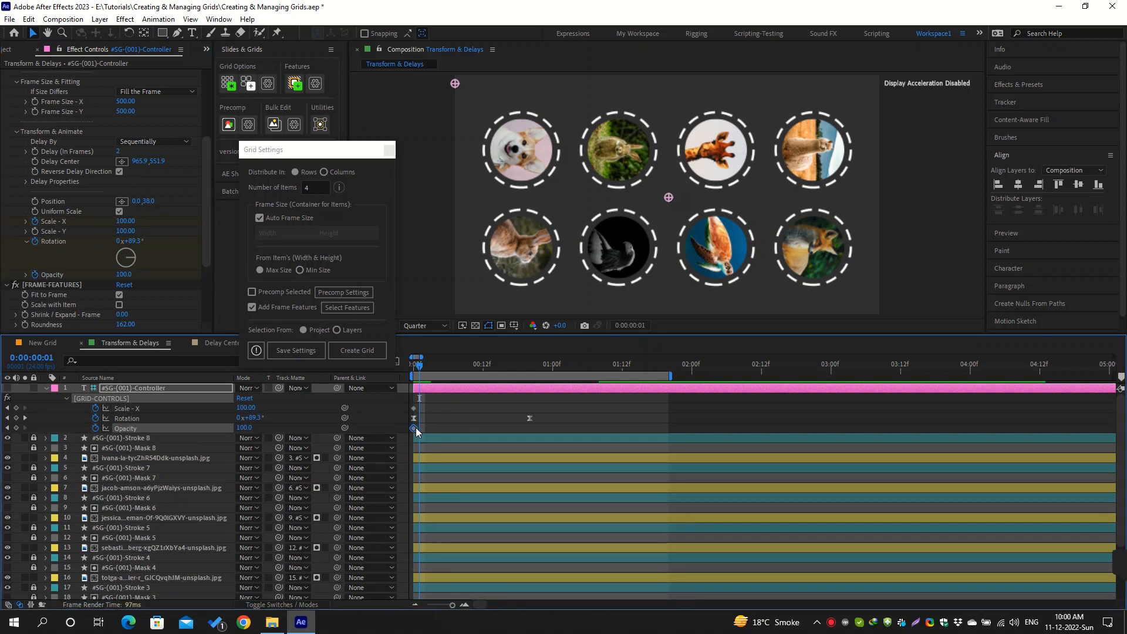
{"action": "left_click_drag", "start_coordinate": [418, 433], "coordinate": [529, 405]}
{"action": "left_click", "coordinate": [16, 408]}
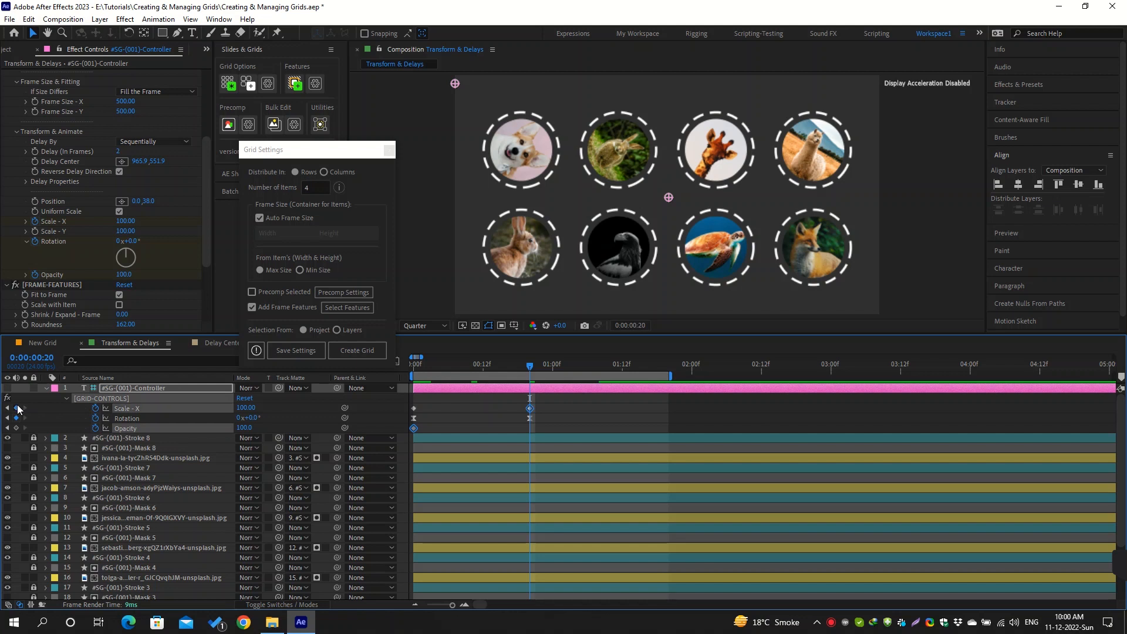
{"action": "left_click_drag", "start_coordinate": [451, 369], "coordinate": [410, 369]}
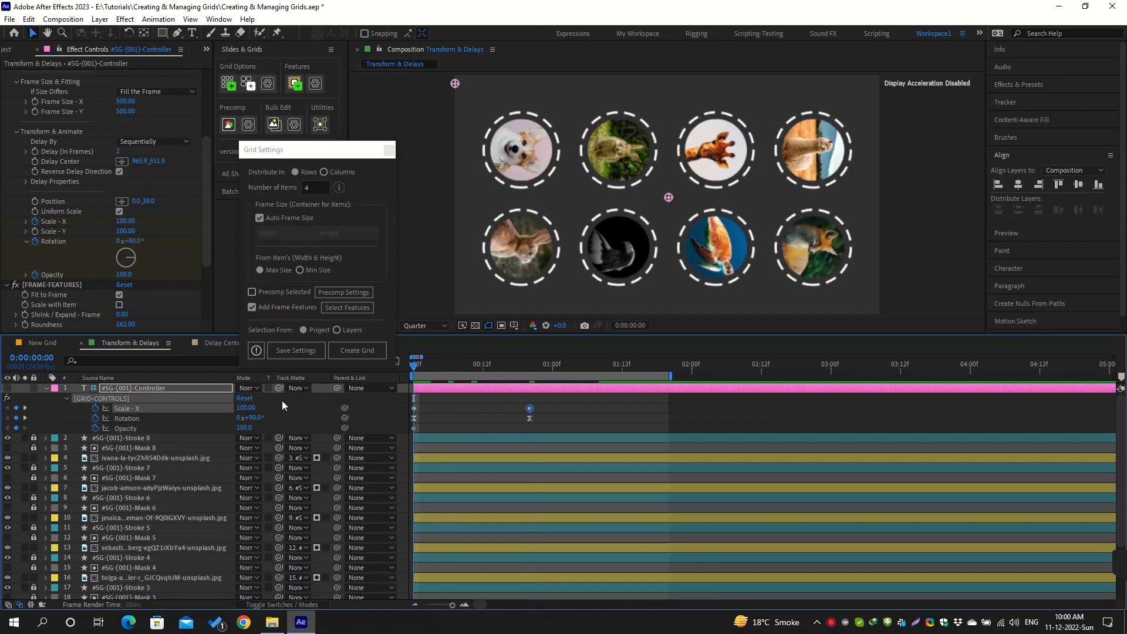
{"action": "left_click", "coordinate": [246, 407]}
{"action": "type", "text": "0"}
{"action": "key", "text": "Return"}
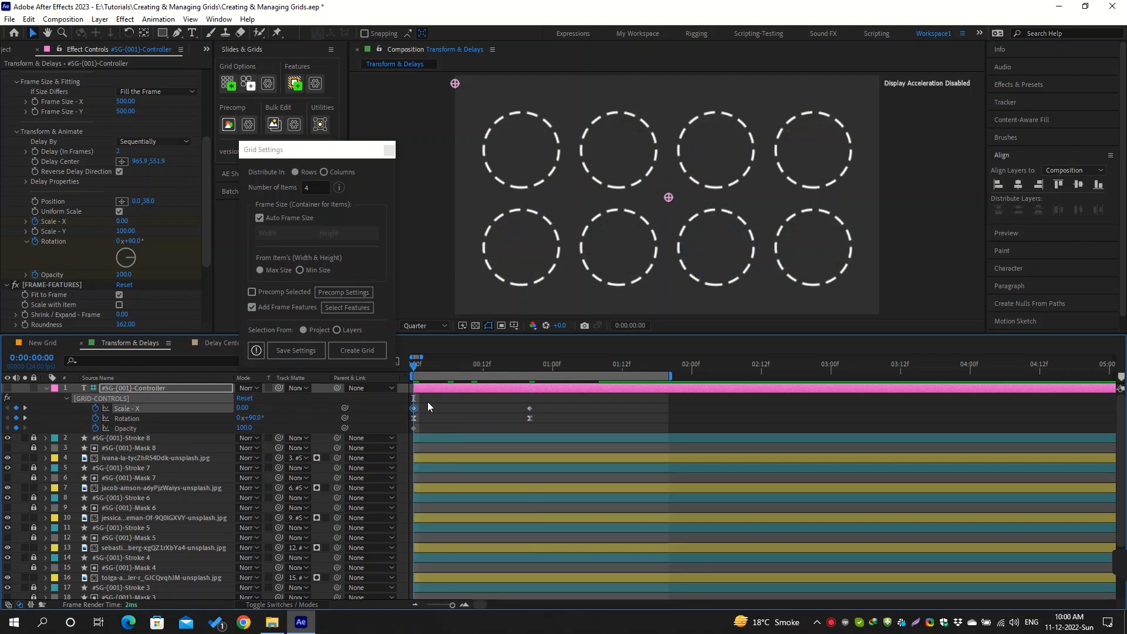
{"action": "mouse_move", "coordinate": [414, 367]}
{"action": "left_mouse_down"}
{"action": "mouse_move", "coordinate": [478, 367]}
{"action": "mouse_move", "coordinate": [413, 370]}
{"action": "left_mouse_up"}
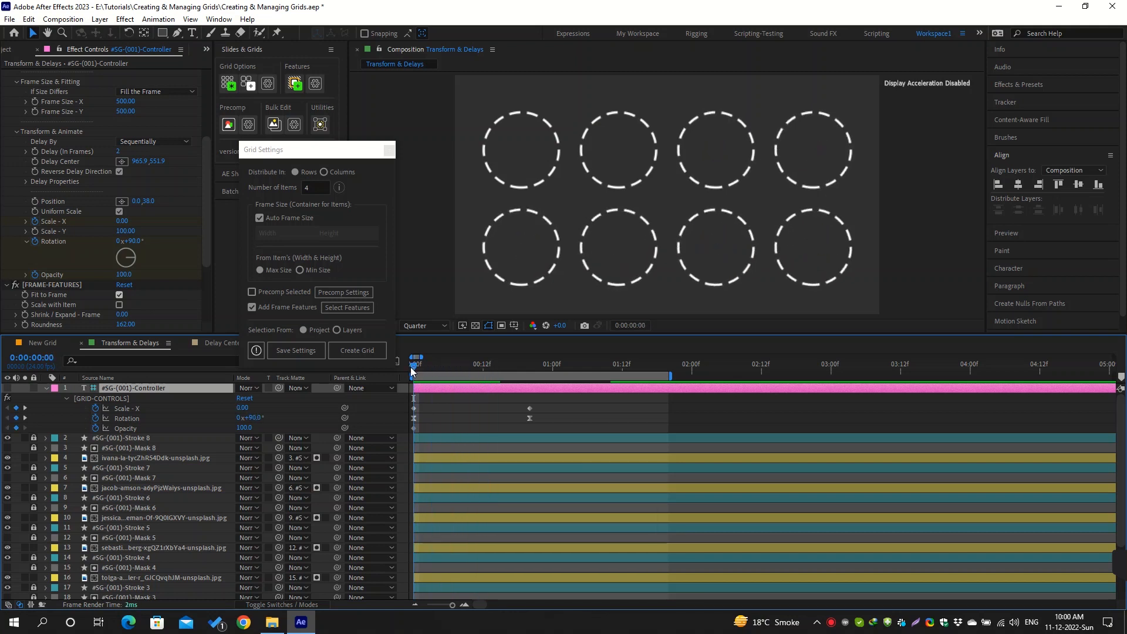
{"action": "left_click", "coordinate": [120, 305]}
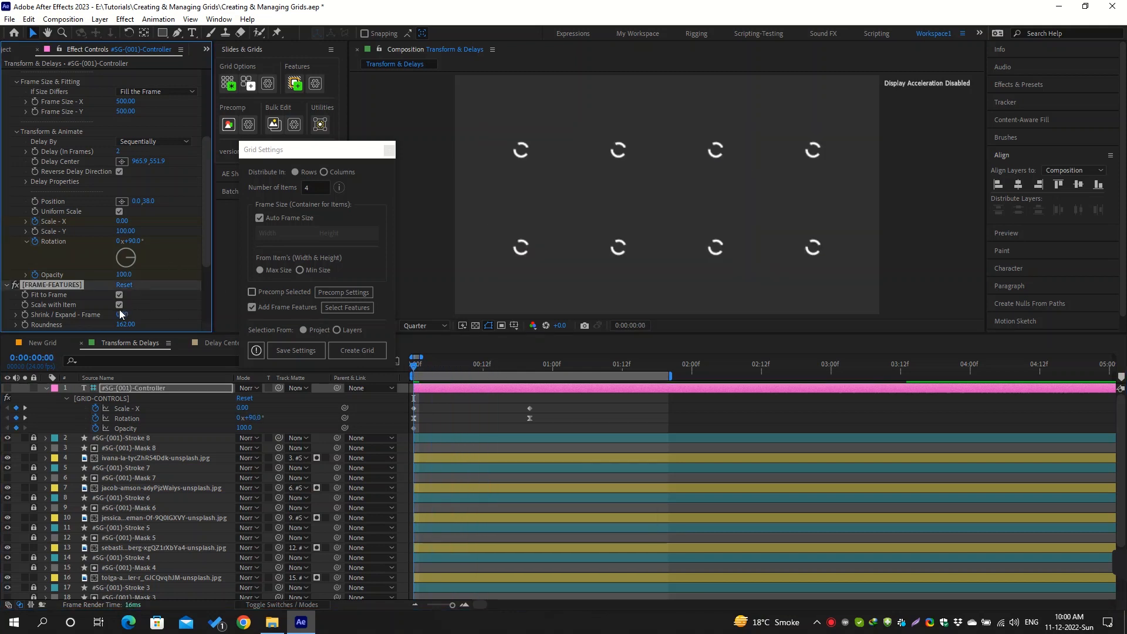
Keyframe the controller's Opacity from 0 at 0:00:00:00 to 100 at 0:00:00:20
{"action": "left_click", "coordinate": [243, 428]}
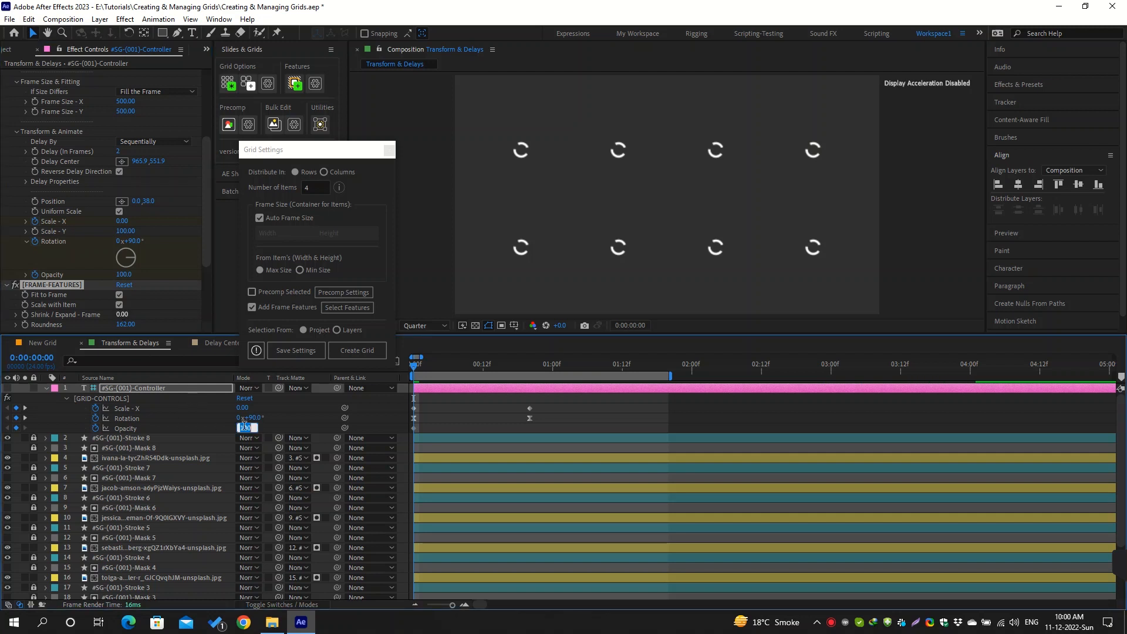
{"action": "type", "text": "0"}
{"action": "key", "text": "Return"}
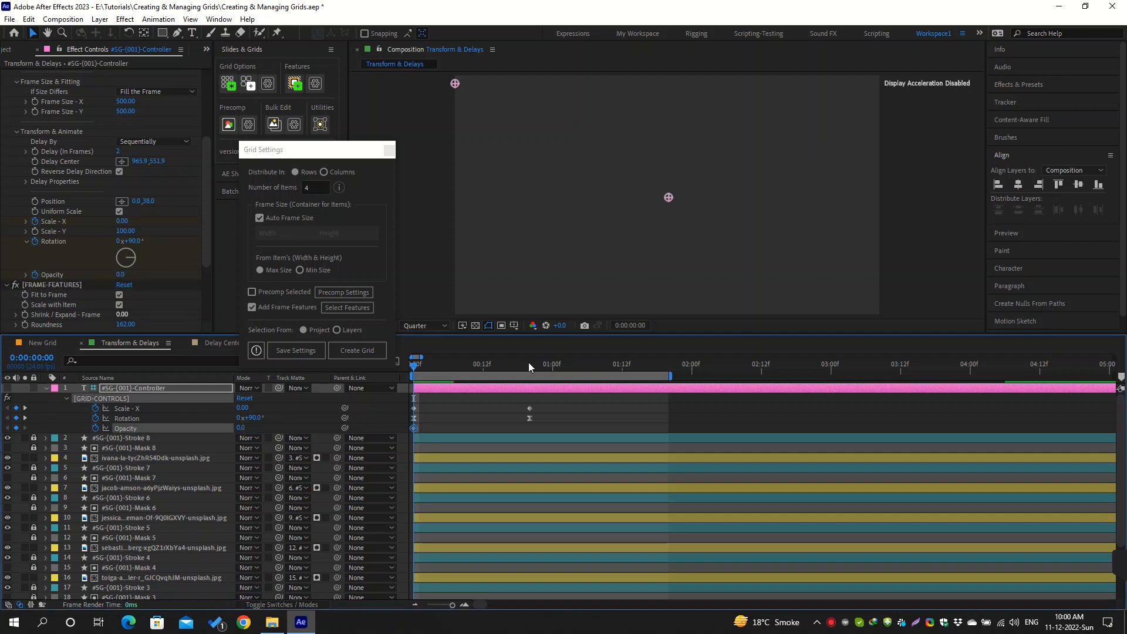
{"action": "left_click", "coordinate": [529, 363]}
{"action": "left_click", "coordinate": [243, 428]}
{"action": "type", "text": "100"}
{"action": "key", "text": "Return"}
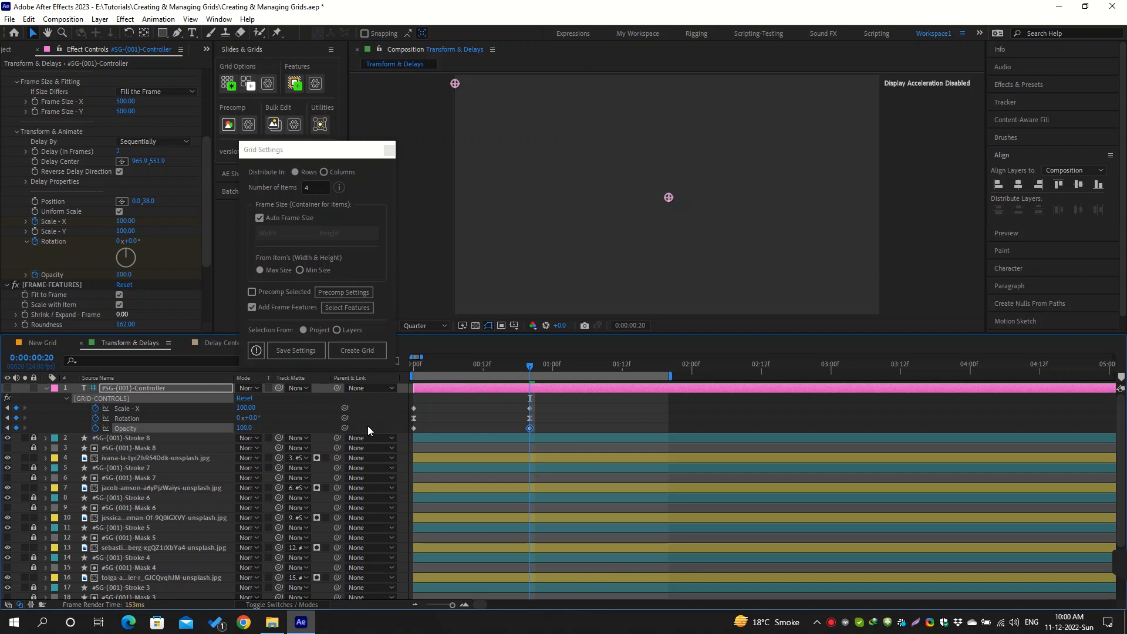
Easy-ease all Scale - X, Rotation and Opacity keyframes with an adjusted curve in the graph editor, and preview the grid animation
{"action": "left_click_drag", "start_coordinate": [546, 406], "coordinate": [408, 433]}
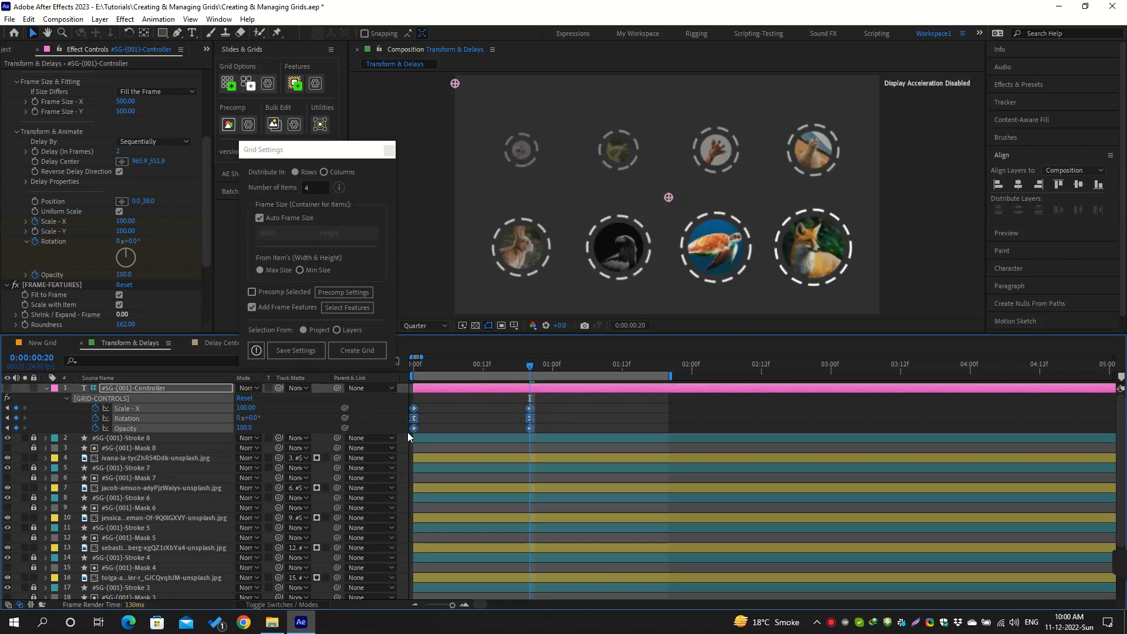
{"action": "key", "text": "F9"}
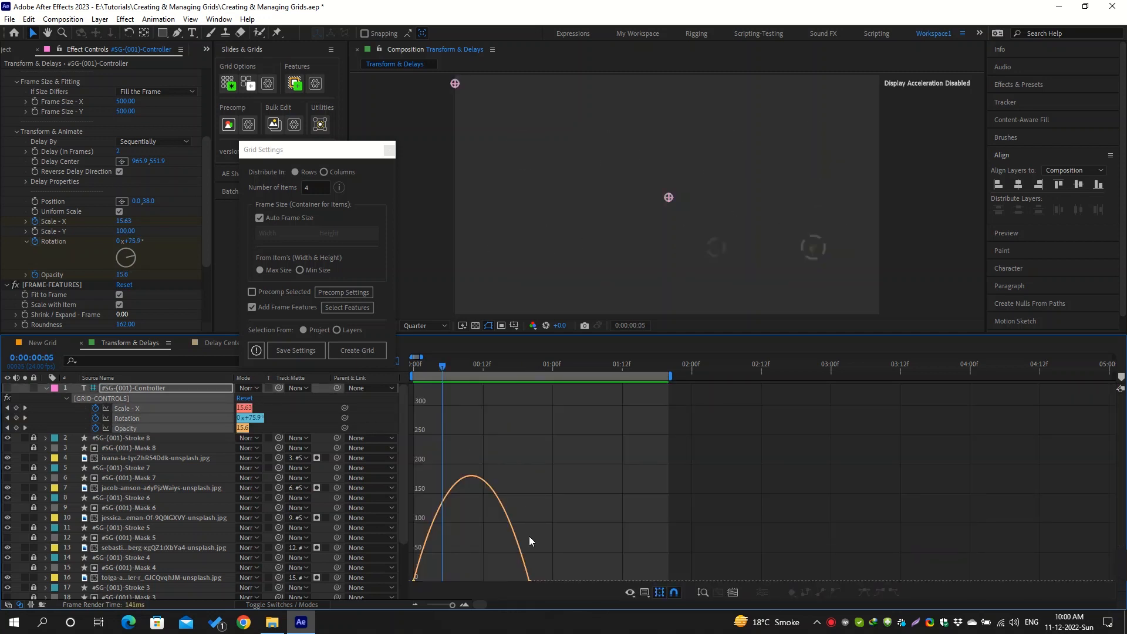
{"action": "scroll", "coordinate": [530, 537], "scroll_direction": "down", "scroll_amount": 2}
{"action": "left_click_drag", "start_coordinate": [554, 495], "coordinate": [506, 525]}
{"action": "left_click_drag", "start_coordinate": [510, 511], "coordinate": [489, 511]}
{"action": "key", "text": "shift+F3"}
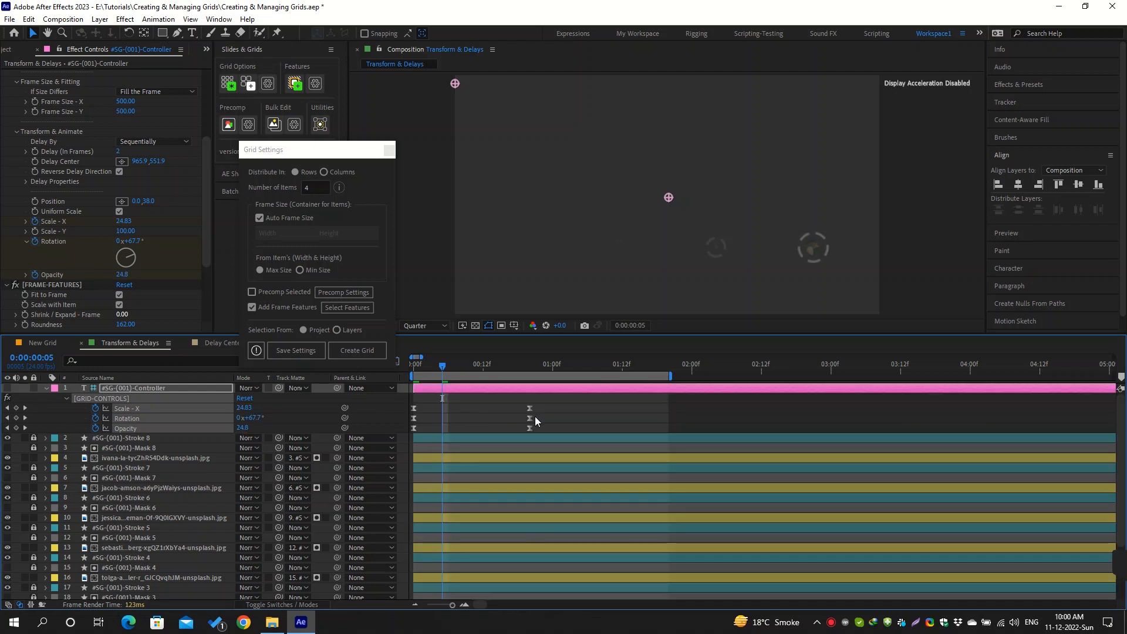
{"action": "key", "text": "space"}
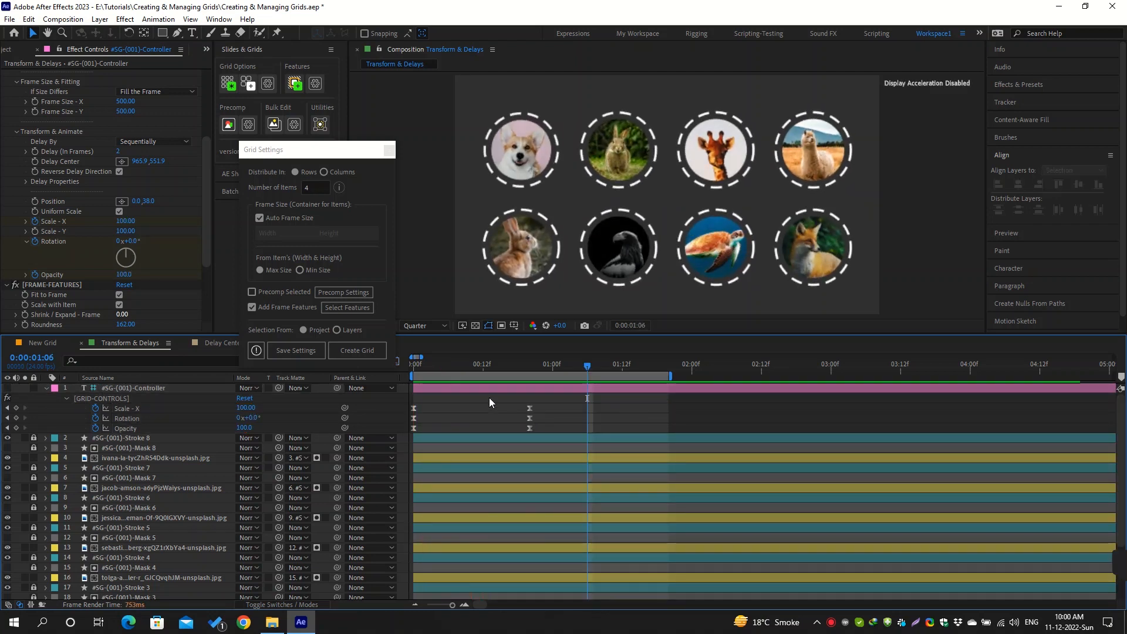
Keyframe the controller's Position from -500, 38 at 0:00:00:00 to 0, 38 at 0:00:00:20
{"action": "left_click", "coordinate": [476, 367]}
{"action": "left_click_drag", "start_coordinate": [404, 374], "coordinate": [402, 375]}
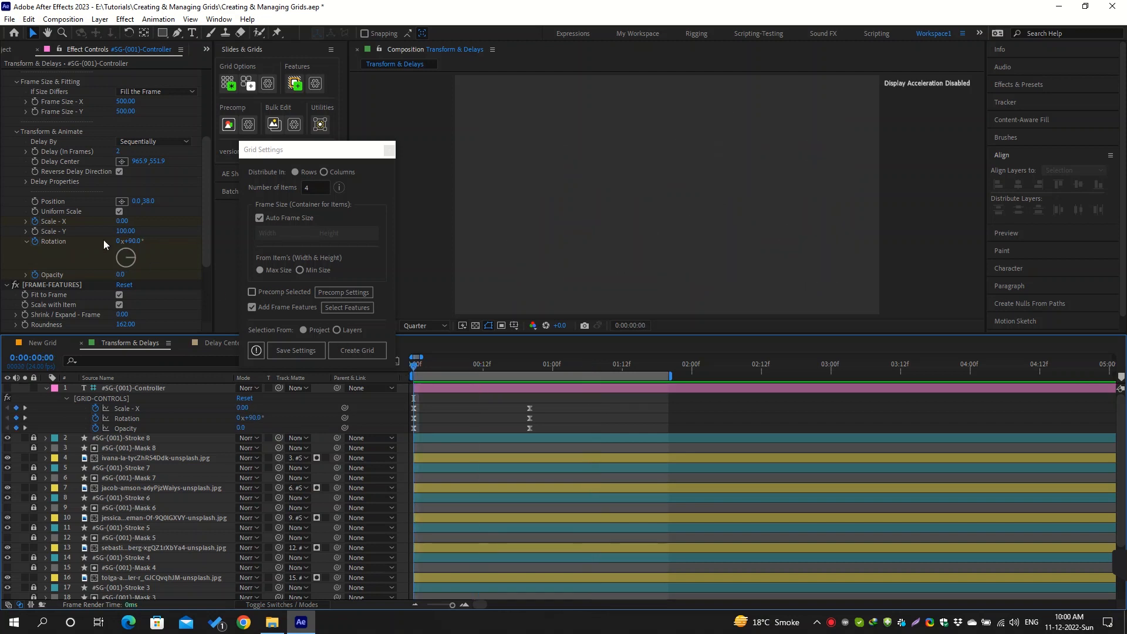
{"action": "left_click", "coordinate": [36, 201]}
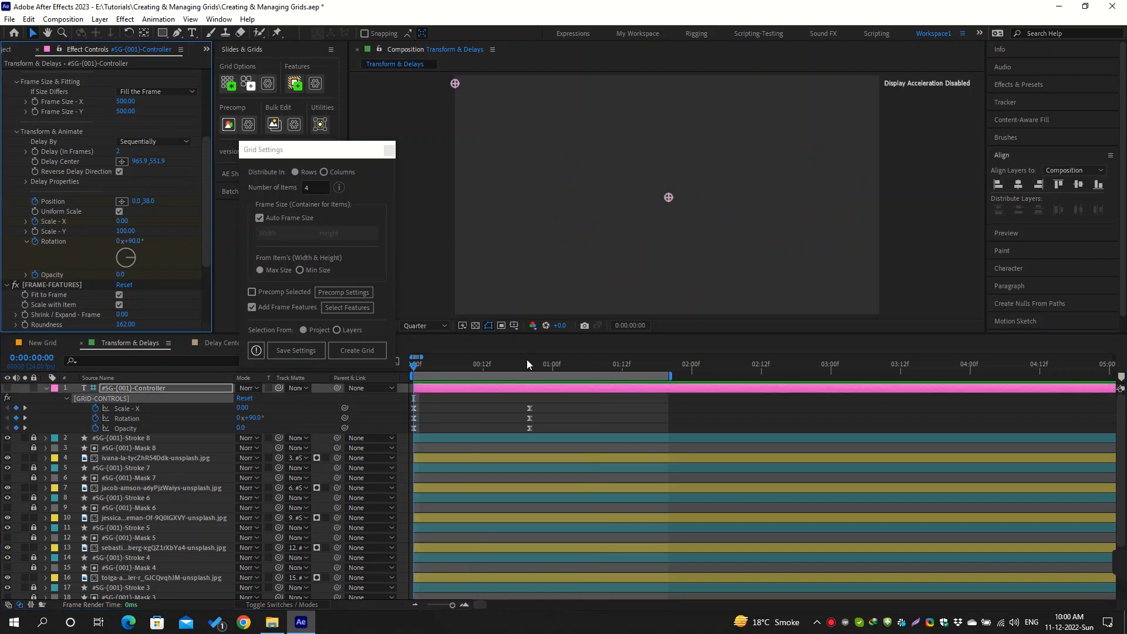
{"action": "left_click", "coordinate": [527, 365]}
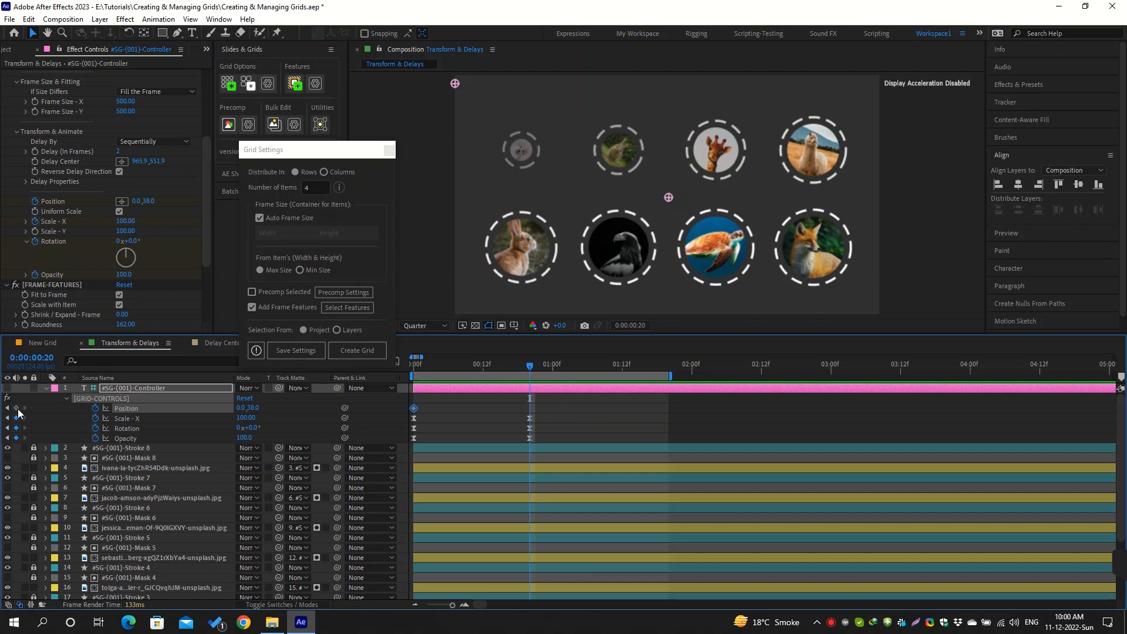
{"action": "left_click", "coordinate": [17, 408]}
{"action": "left_click", "coordinate": [412, 369]}
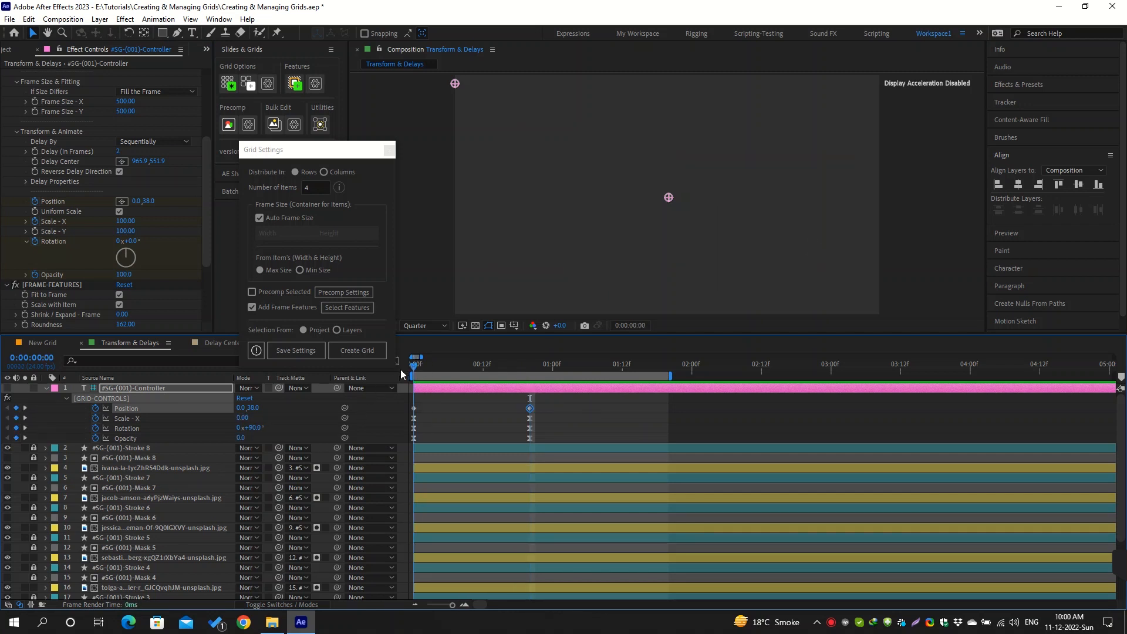
{"action": "left_click", "coordinate": [240, 408]}
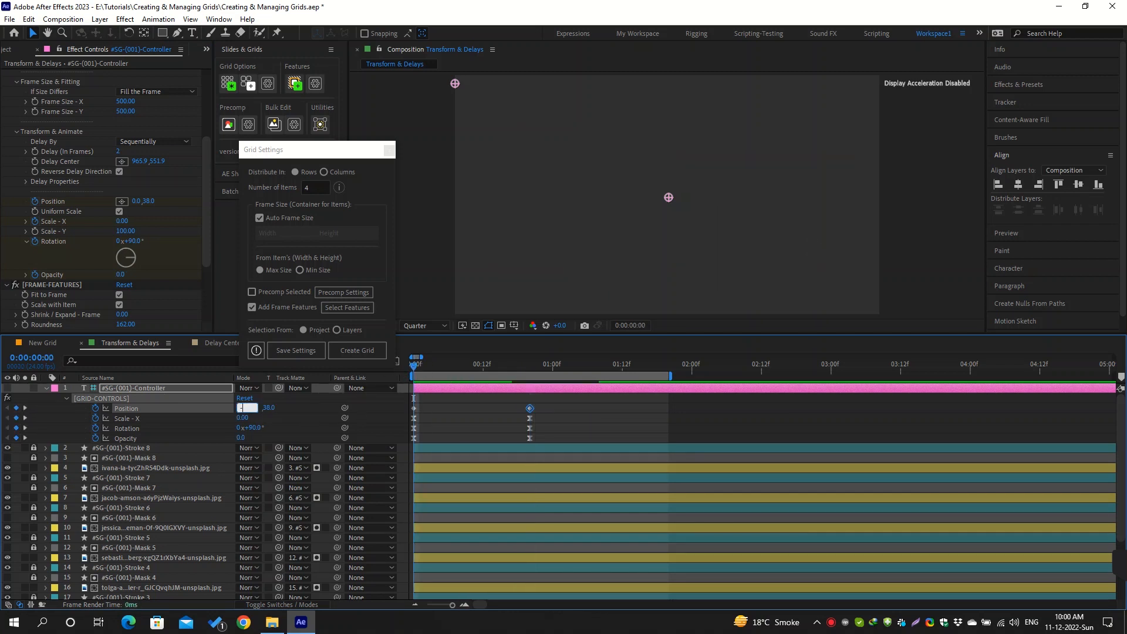
{"action": "type", "text": "-500"}
{"action": "key", "text": "Return"}
Easy-ease both Position keyframes and preview the items sliding into the grid
{"action": "left_click", "coordinate": [457, 418]}
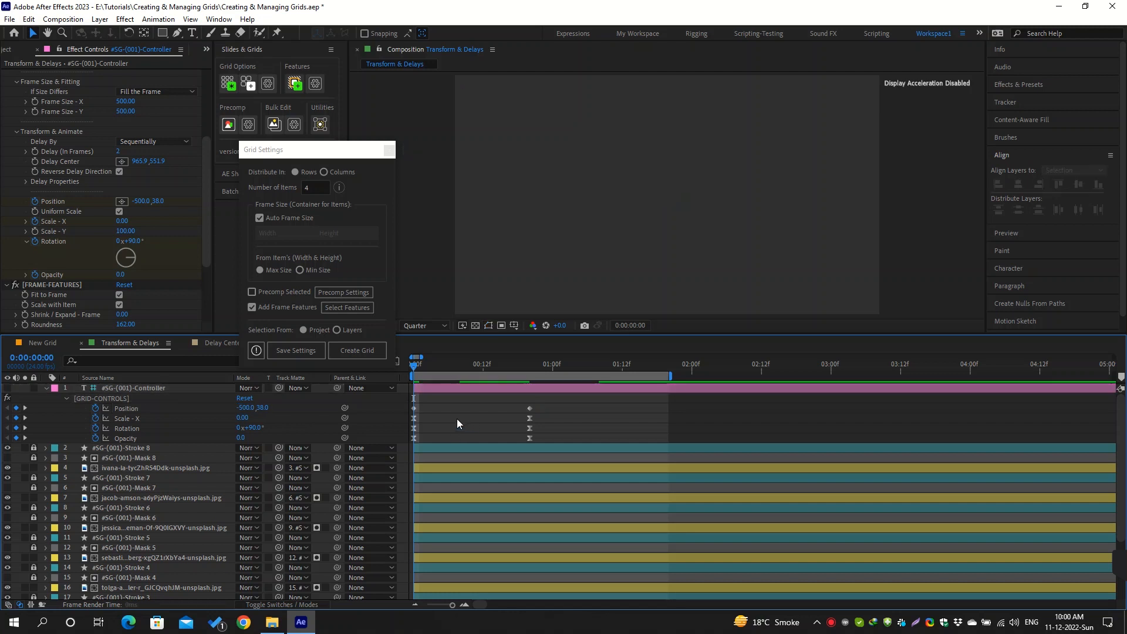
{"action": "key", "text": "space"}
{"action": "key", "text": "space"}
{"action": "left_click_drag", "start_coordinate": [538, 406], "coordinate": [412, 413]}
{"action": "key", "text": "F9"}
{"action": "left_click", "coordinate": [469, 418]}
{"action": "key", "text": "space"}
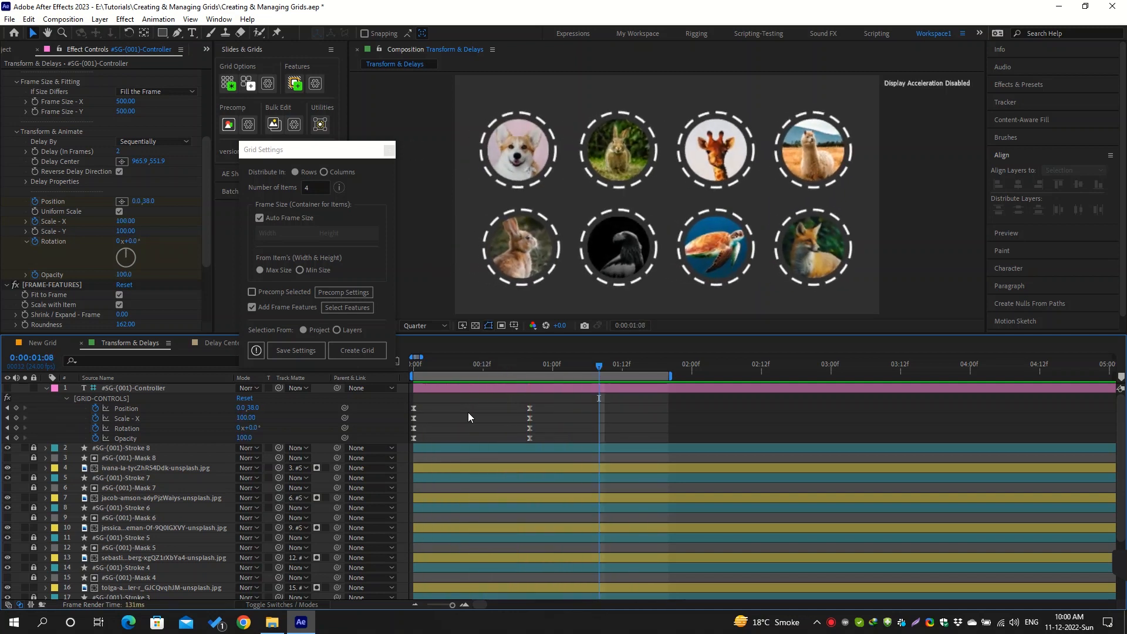
Shift both Rotation keyframes about 10 frames later than the other properties' keyframes and preview the offset animation
{"action": "left_click_drag", "start_coordinate": [542, 429], "coordinate": [471, 430]}
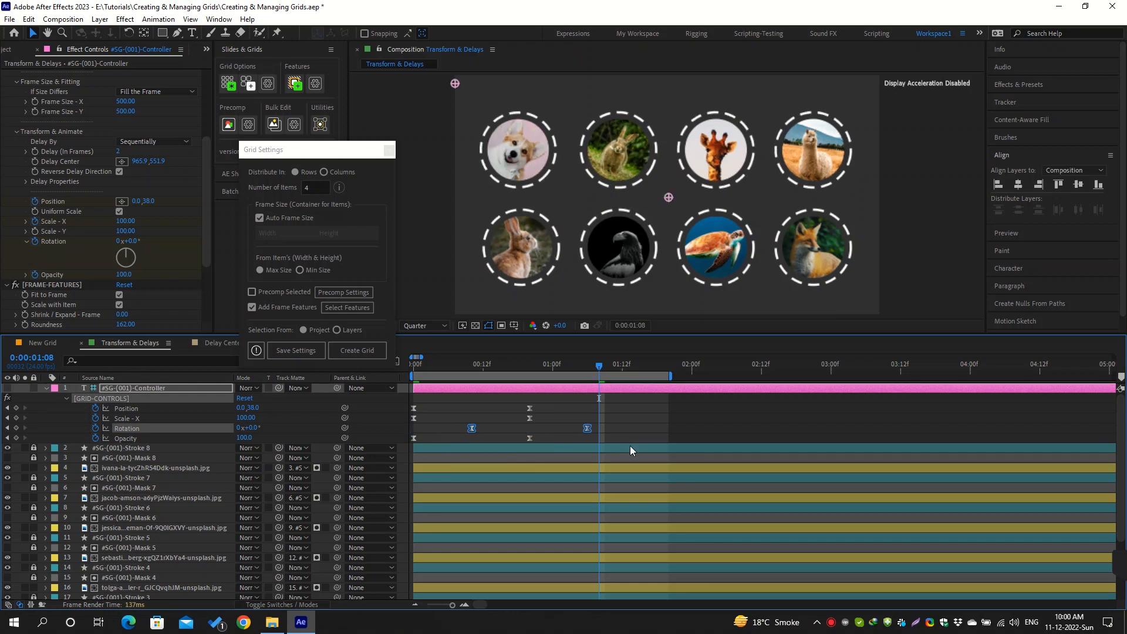
{"action": "left_click", "coordinate": [587, 412]}
{"action": "key", "text": "space"}
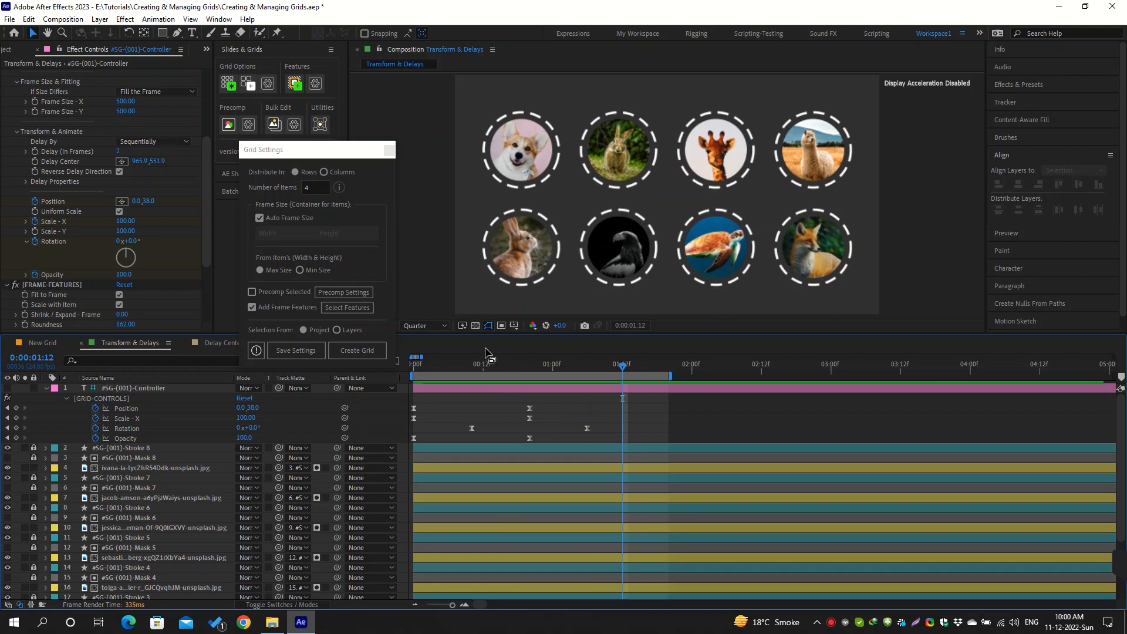
Open the Frame Features settings and save them with Add Mask and Add Stroke selected
{"action": "left_click", "coordinate": [314, 83]}
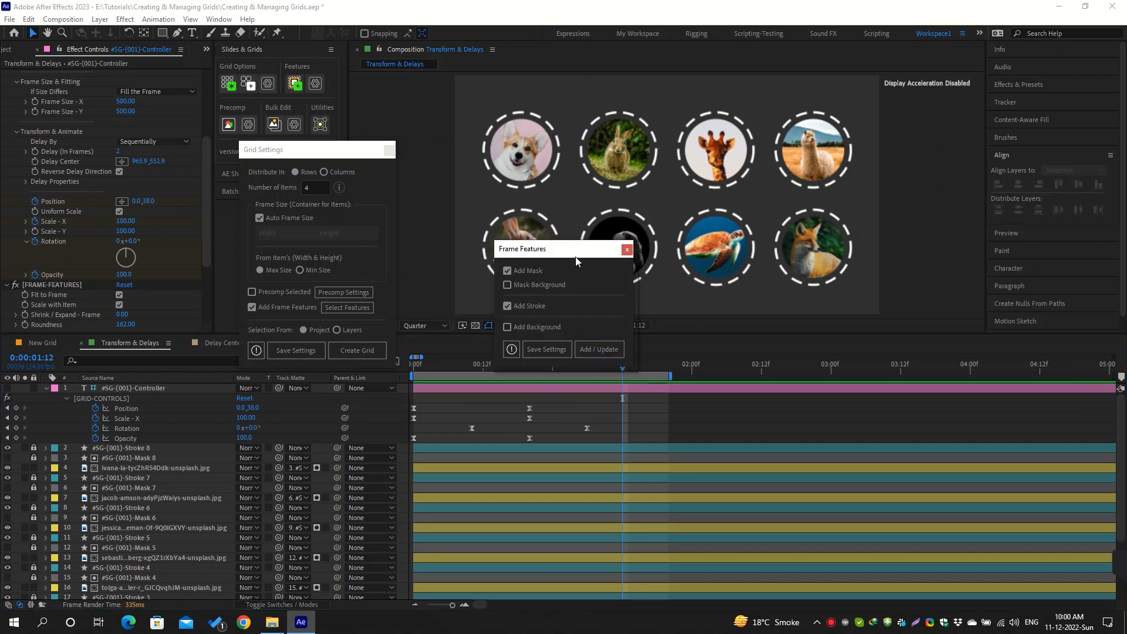
{"action": "left_click", "coordinate": [562, 353]}
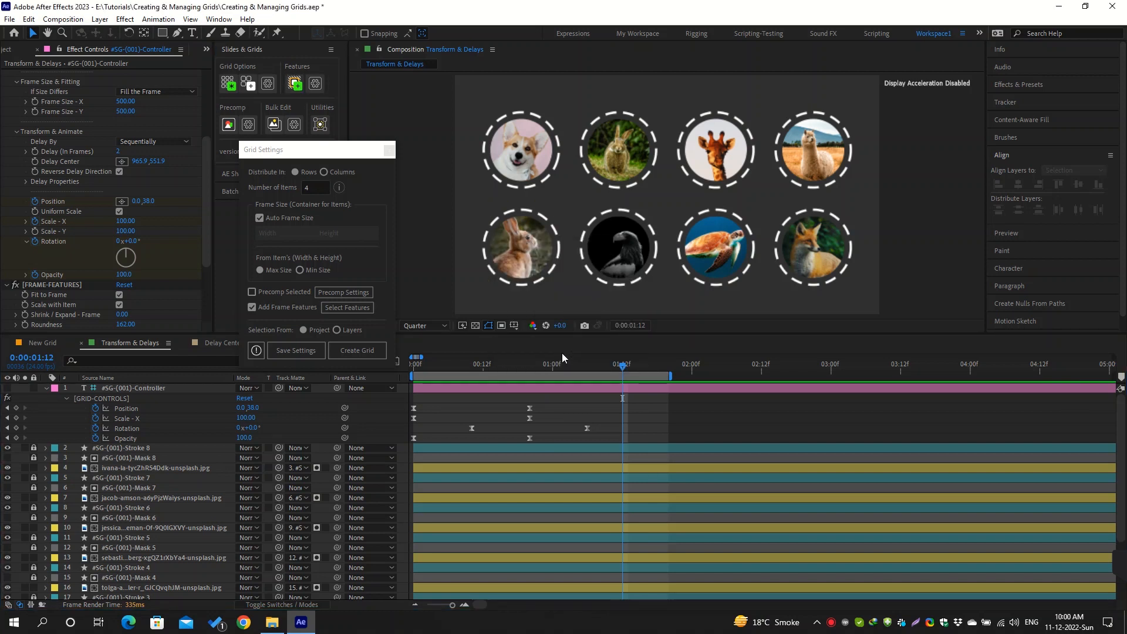